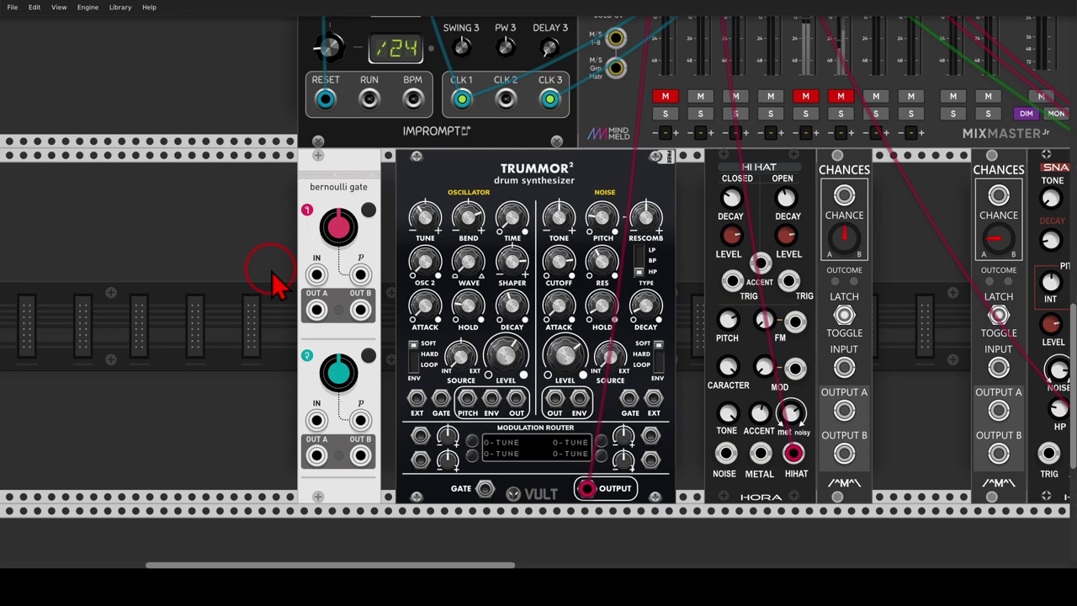
Step: Patch the clock's CLK 1 output to the channel 1 IN of the Bernoulli gate
mouse_move(273, 278)
left_mouse_down()
mouse_move(286, 248)
mouse_move(362, 215)
mouse_move(378, 169)
mouse_move(290, 217)
left_mouse_up()
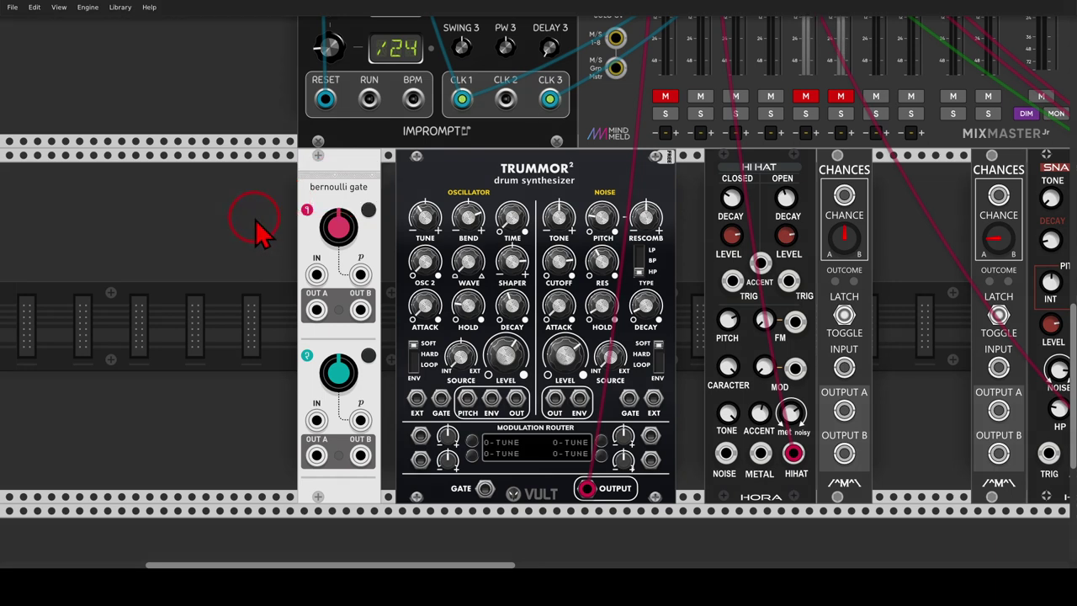
scroll(256, 231, "up", 5)
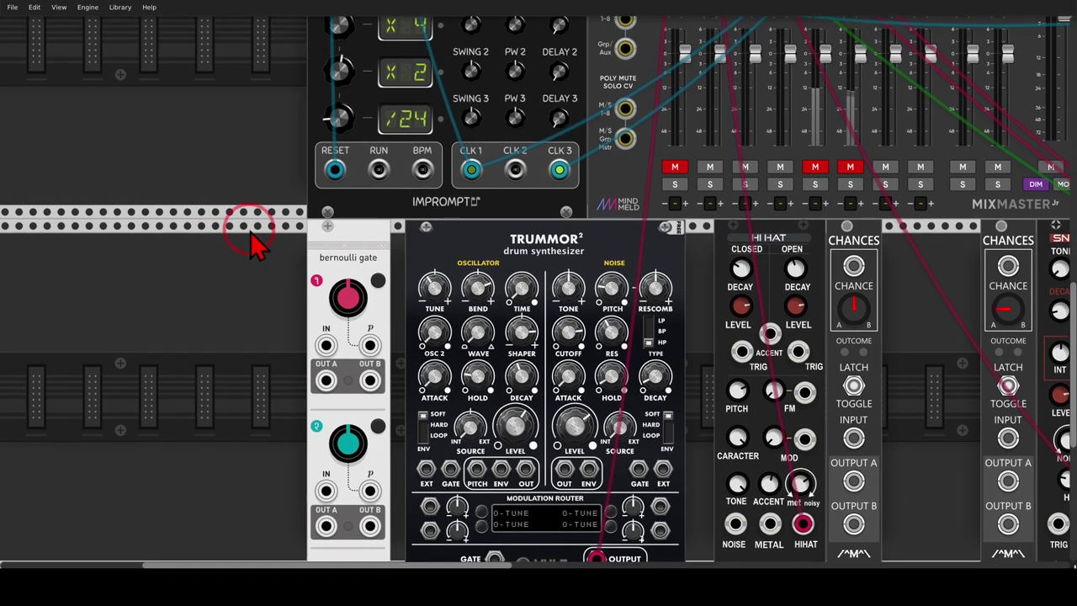
mouse_move(434, 126)
left_mouse_down()
mouse_move(372, 107)
mouse_move(363, 147)
mouse_move(433, 145)
mouse_move(447, 122)
left_mouse_up()
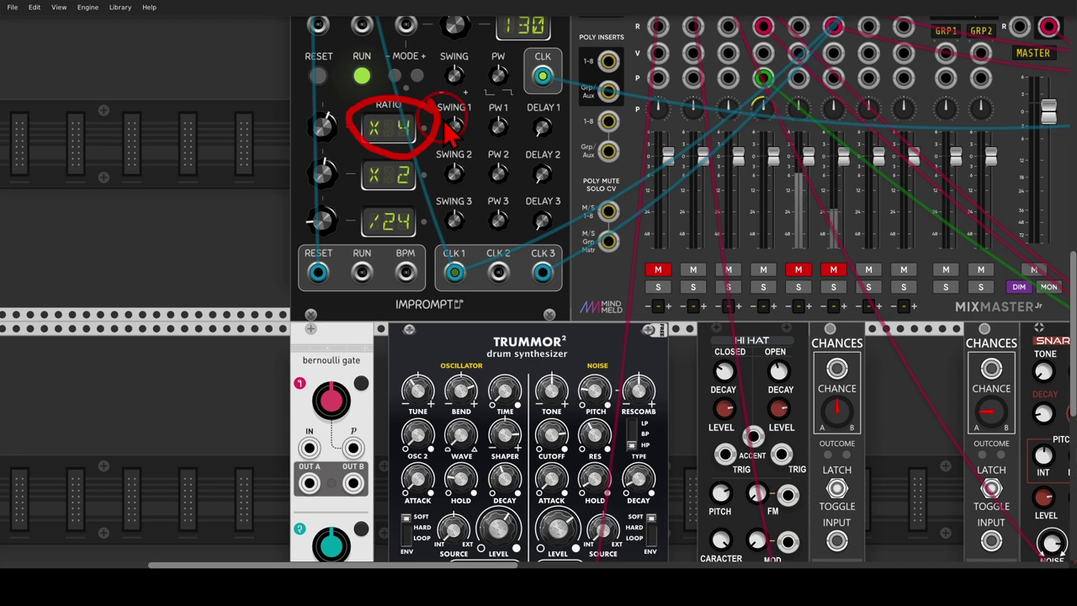
key("Escape")
scroll(340, 157, "down", 3)
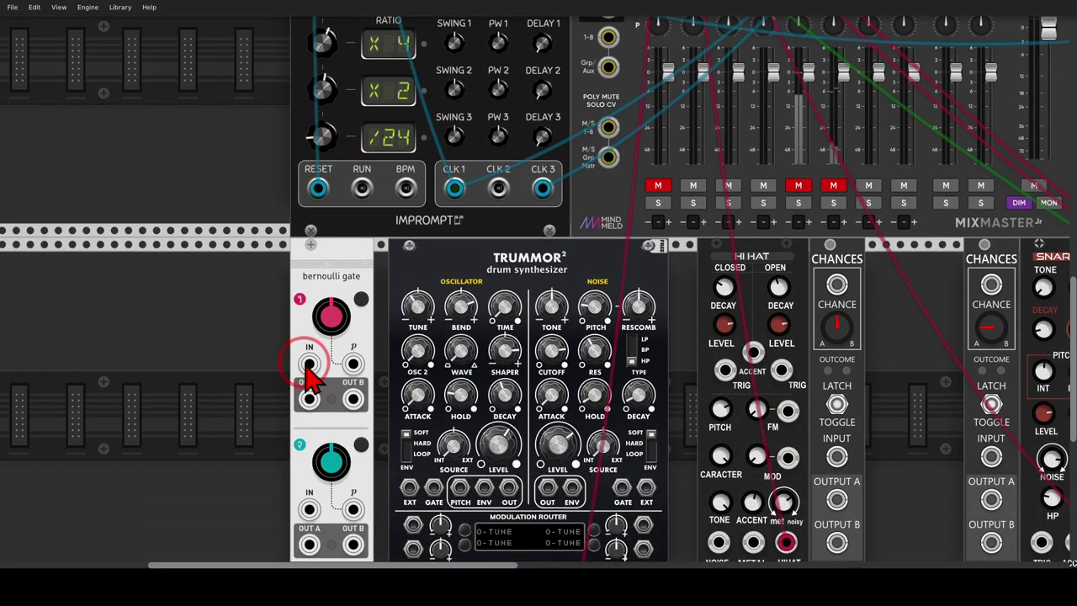
left_click_drag(309, 363, 454, 188)
Step: Patch the Bernoulli gate's channel 1 OUT A to the GATE input of the Trummor 2 drum synthesizer
scroll(270, 275, "down", 2)
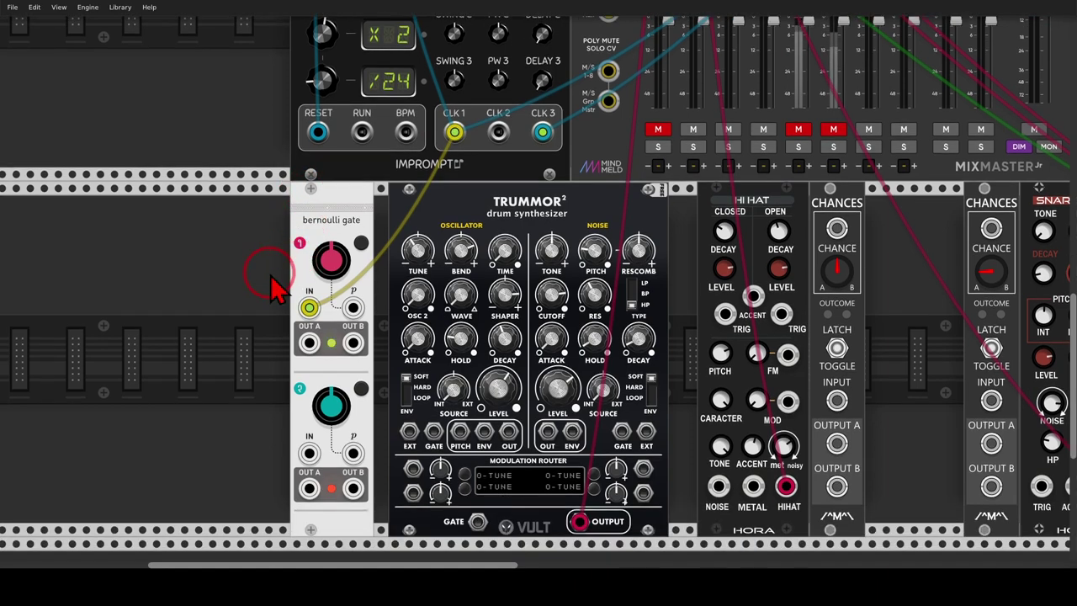
scroll(272, 282, "down", 1)
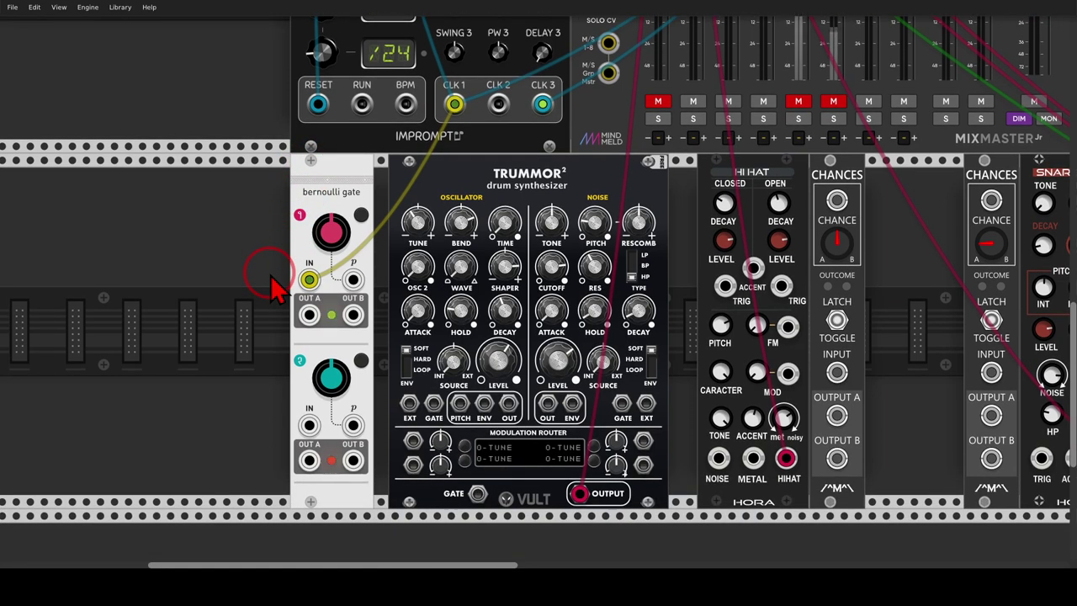
left_click_drag(310, 316, 477, 493)
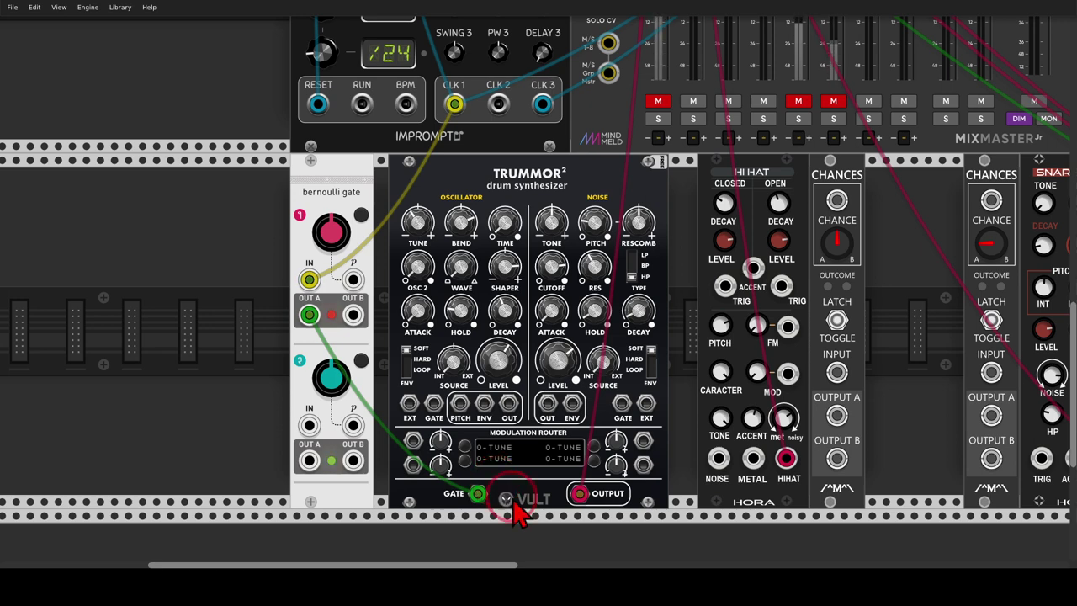
Step: Unmute the first mixer channel and turn the Bernoulli gate's channel 1 probability knob to about three o'clock
left_click(658, 101)
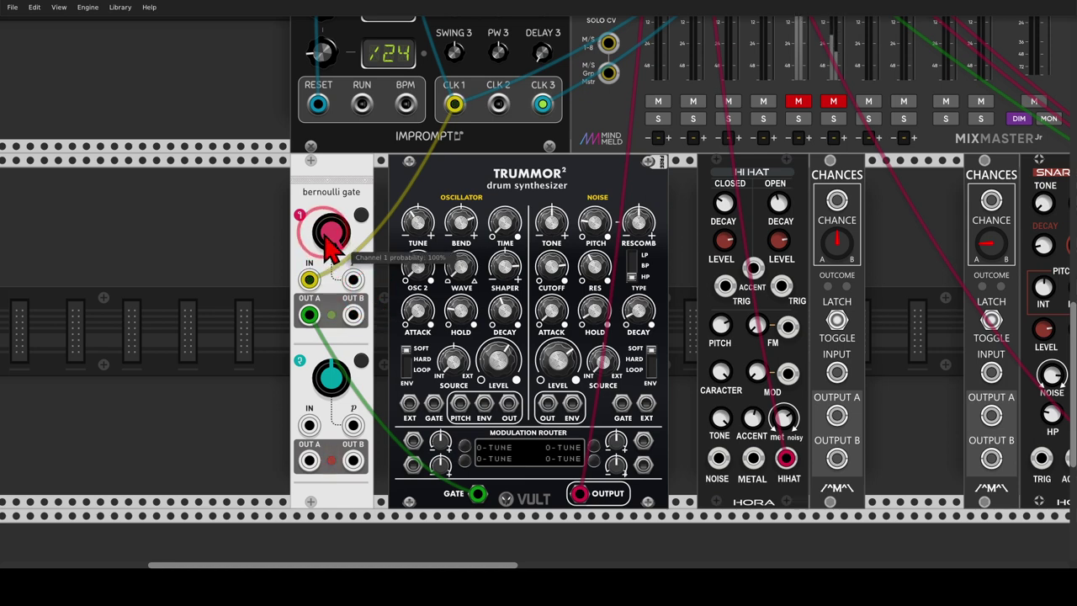
left_click_drag(328, 235, 536, 282)
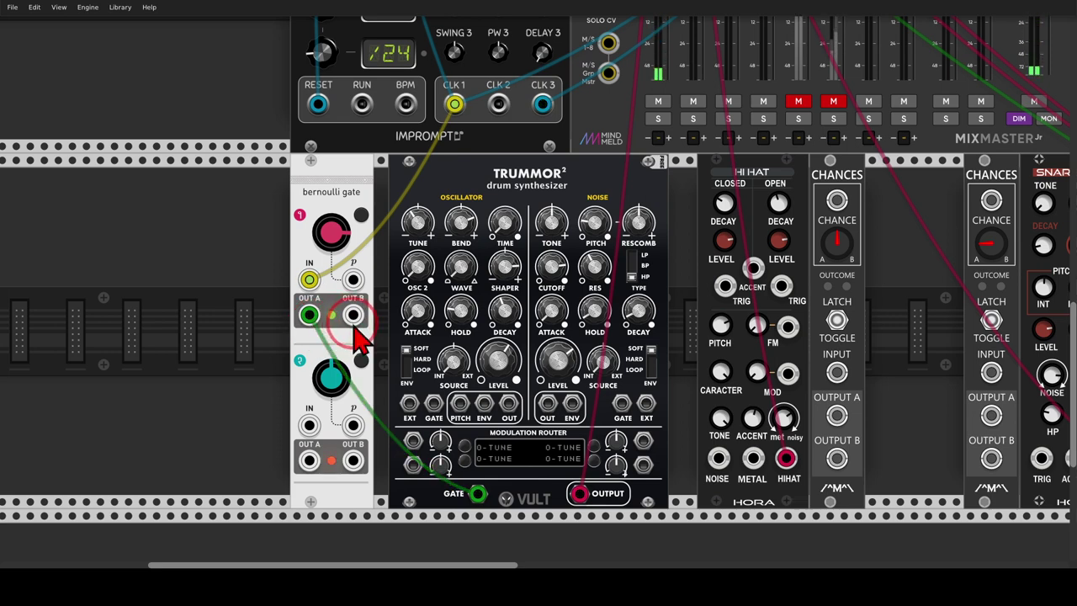
mouse_move(354, 195)
left_mouse_down()
mouse_move(346, 273)
mouse_move(354, 193)
left_mouse_up()
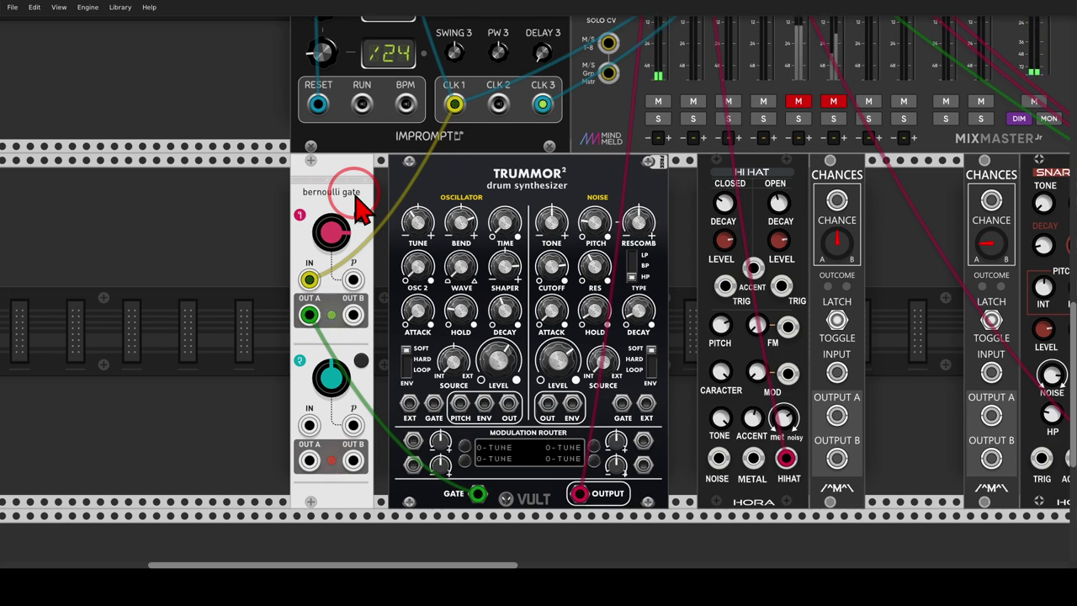
Step: Patch the Bernoulli gate's channel 2 OUT A to the closed TRIG input of the hi-hat module
left_click_drag(699, 353, 619, 334)
mouse_move(715, 129)
left_mouse_down()
mouse_move(606, 172)
mouse_move(711, 139)
left_mouse_up()
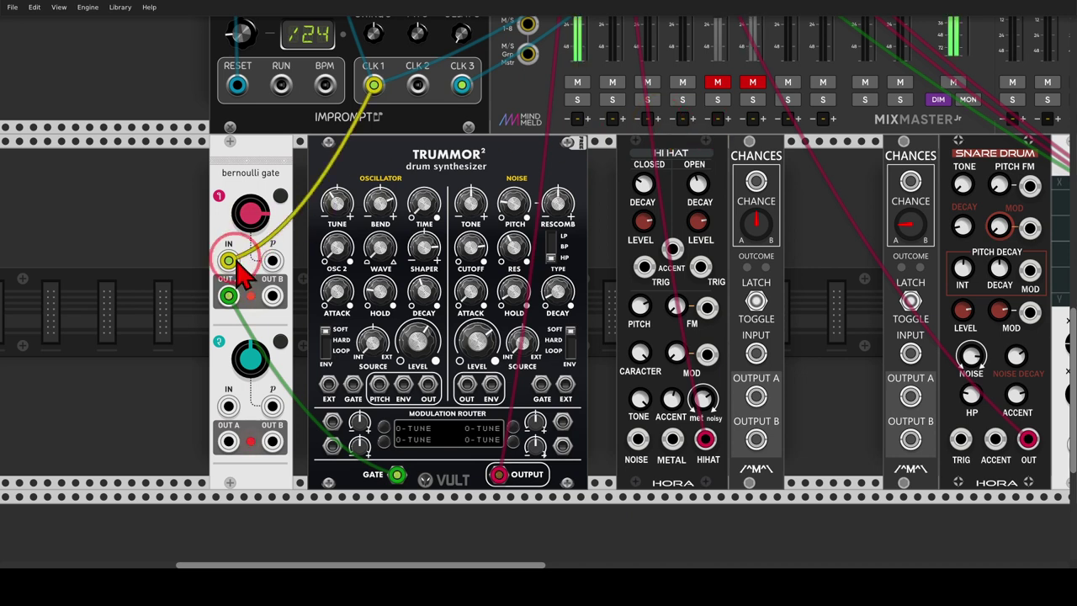
mouse_move(234, 381)
left_mouse_down()
mouse_move(204, 414)
mouse_move(251, 405)
left_mouse_up()
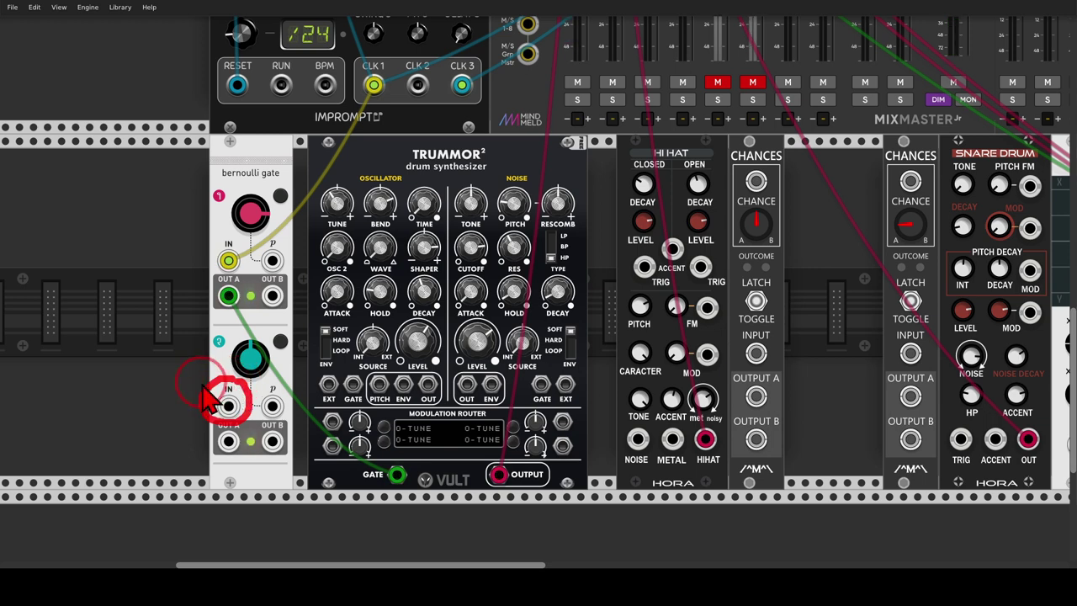
mouse_move(217, 267)
left_mouse_down()
mouse_move(187, 334)
mouse_move(197, 368)
mouse_move(178, 364)
mouse_move(204, 379)
mouse_move(207, 346)
left_mouse_up()
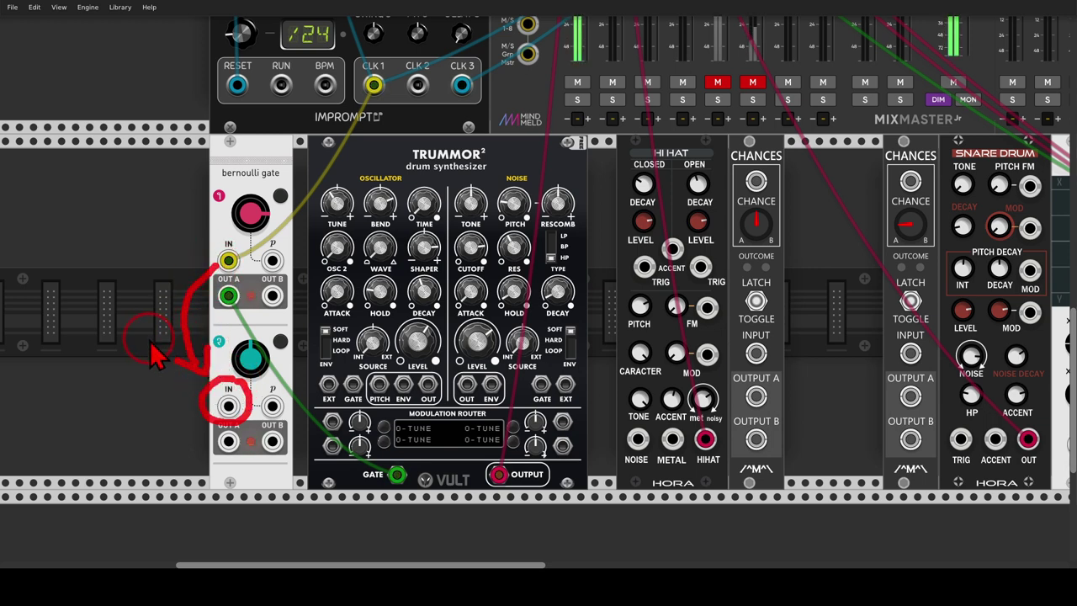
key("Escape")
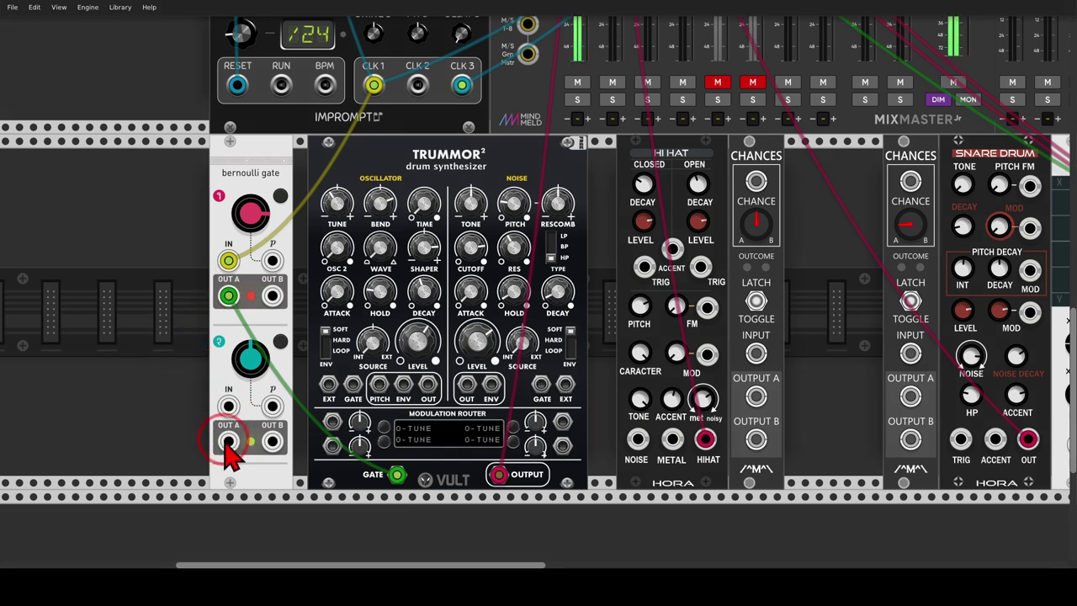
left_click_drag(228, 441, 644, 267)
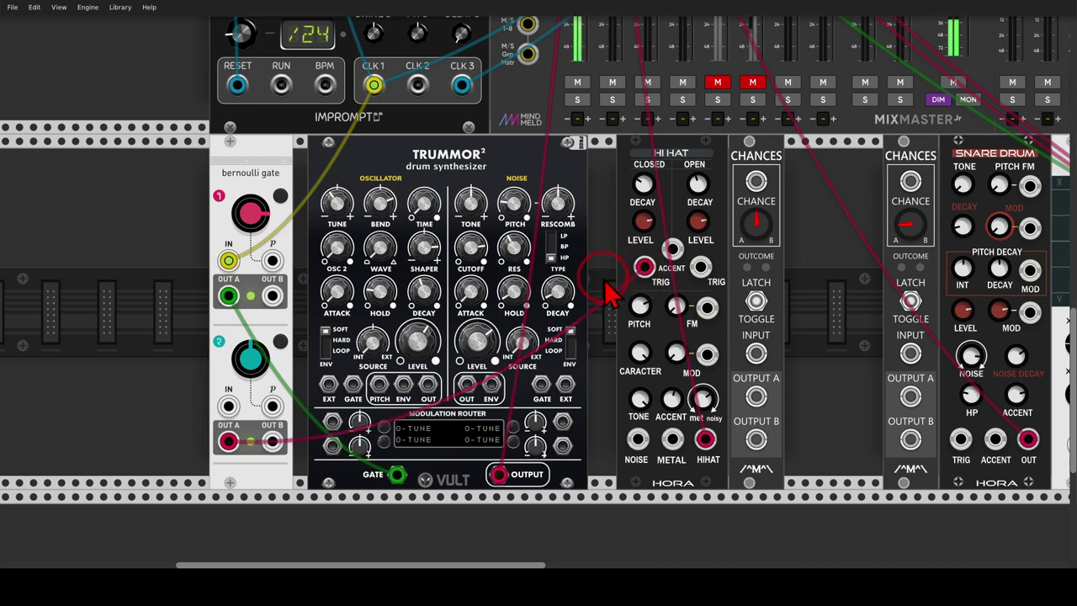
Step: Lower the Bernoulli gate's channel 2 probability to about 19%
mouse_move(256, 350)
left_mouse_down()
mouse_move(256, 462)
mouse_move(261, 359)
left_mouse_up()
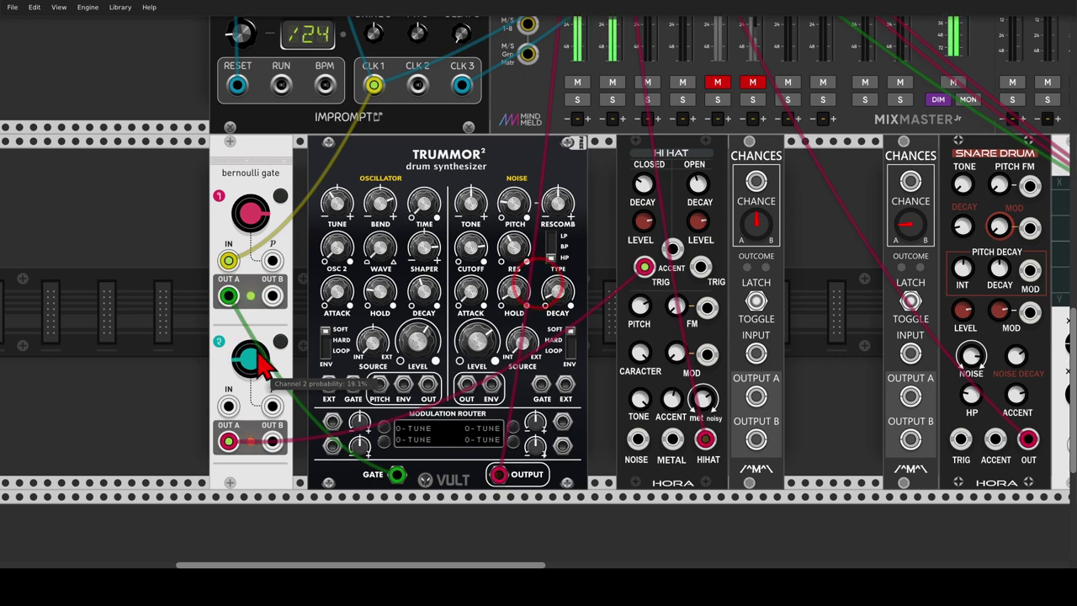
left_click(238, 363)
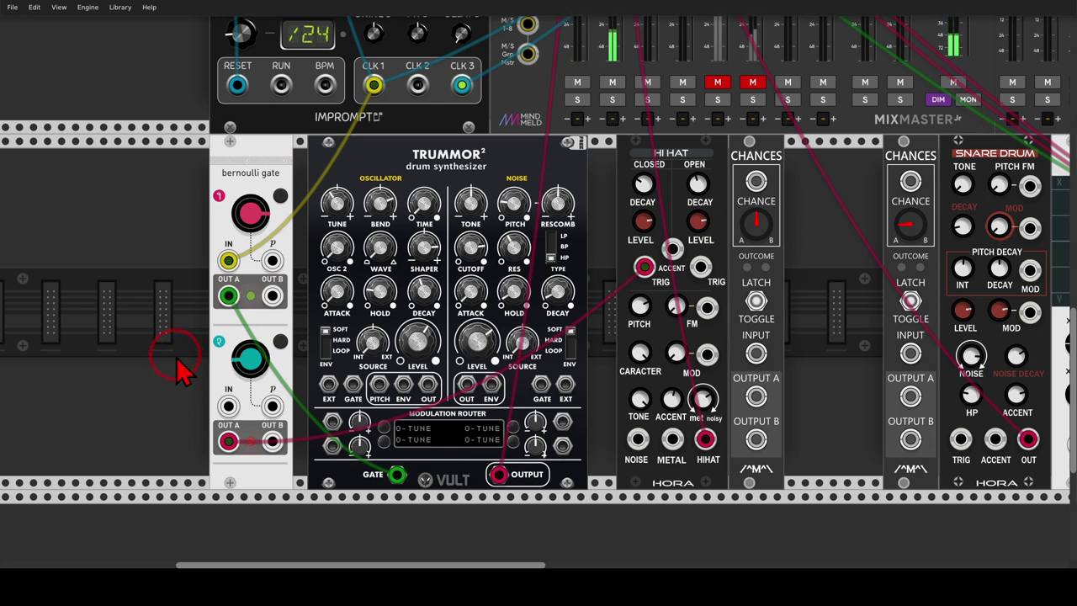
left_click_drag(176, 360, 177, 360)
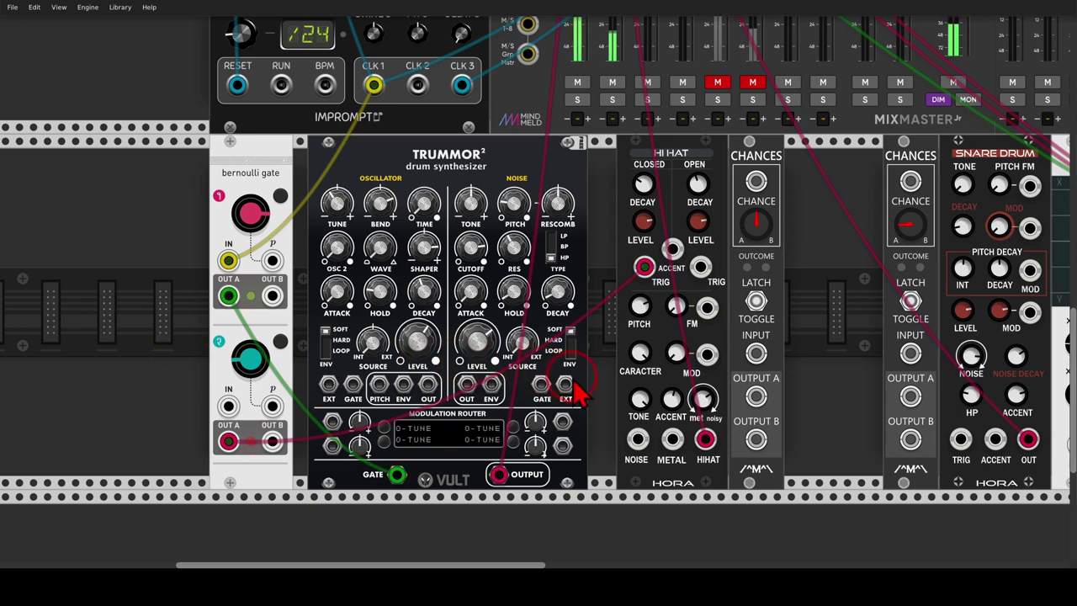
Step: Patch the Bernoulli gate's channel 2 OUT B to the first Chances INPUT, and that module's OUTPUT A to the hi-hat's open TRIG
mouse_move(596, 387)
left_mouse_down()
mouse_move(488, 368)
mouse_move(389, 372)
left_mouse_up()
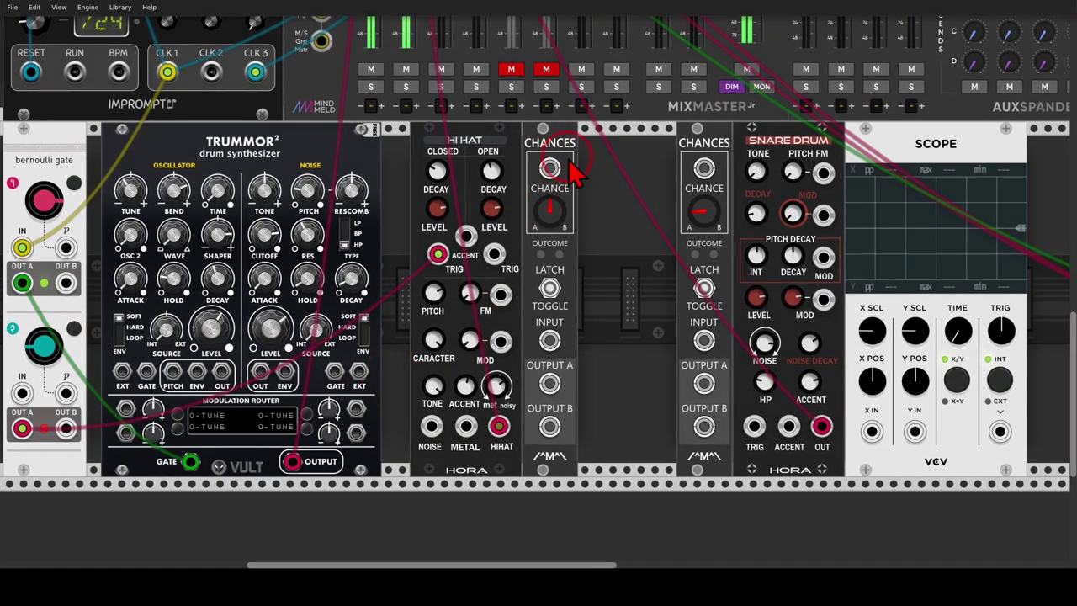
mouse_move(580, 125)
left_mouse_down()
mouse_move(544, 126)
mouse_move(501, 143)
mouse_move(587, 165)
mouse_move(591, 126)
mouse_move(593, 160)
left_mouse_up()
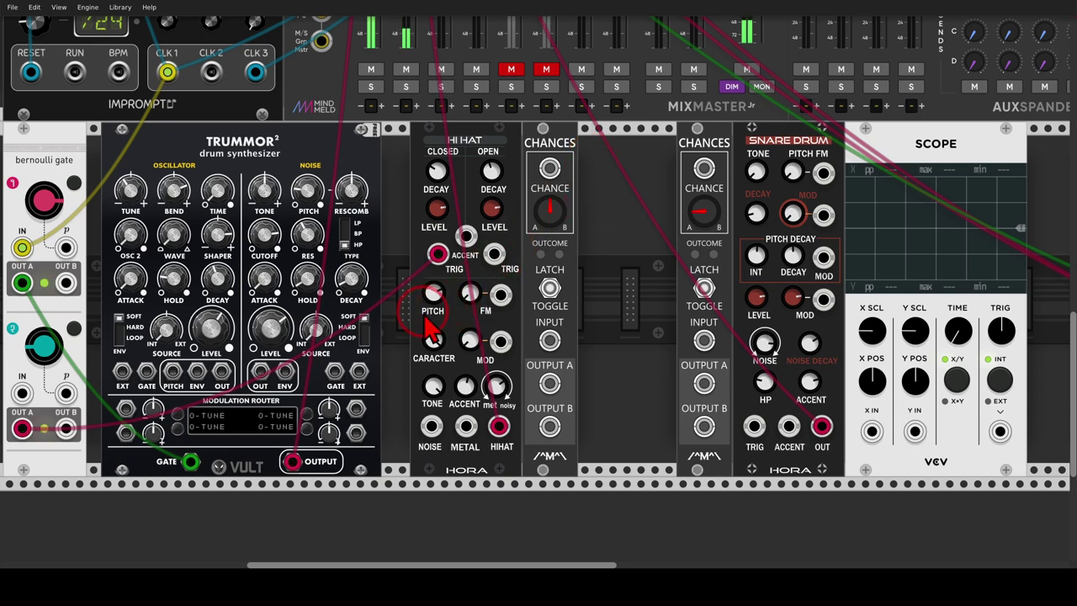
left_click_drag(422, 315, 483, 286)
left_click_drag(126, 400, 610, 312)
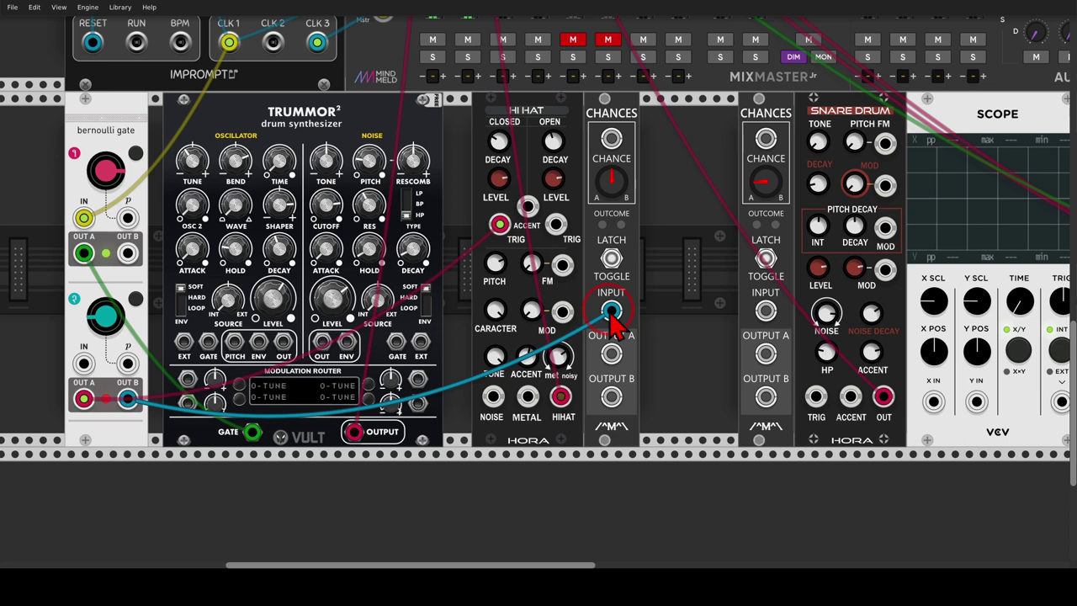
left_click(611, 178)
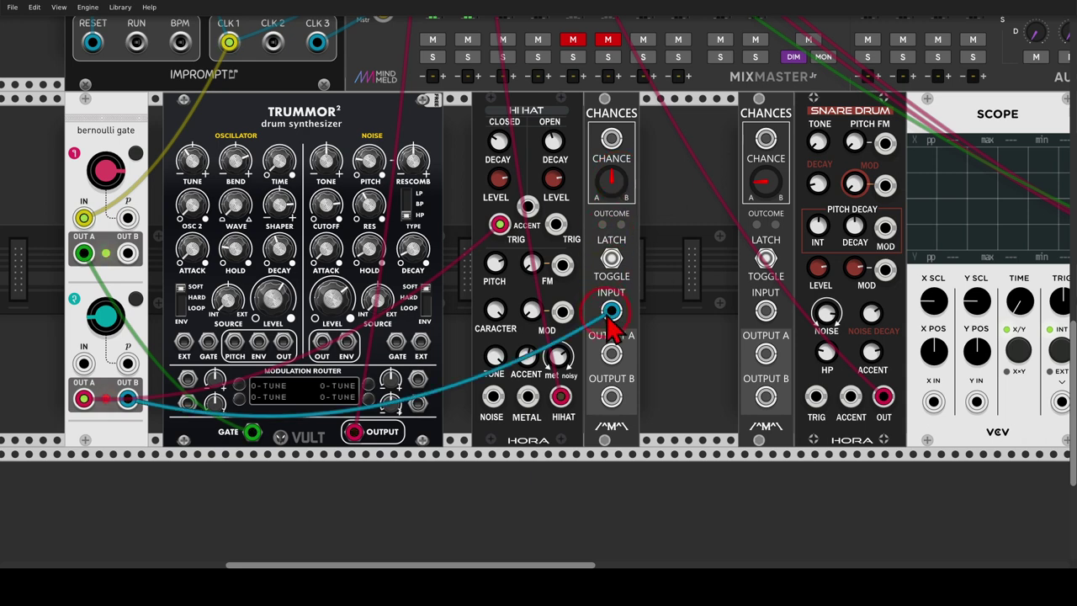
left_click_drag(611, 353, 557, 225)
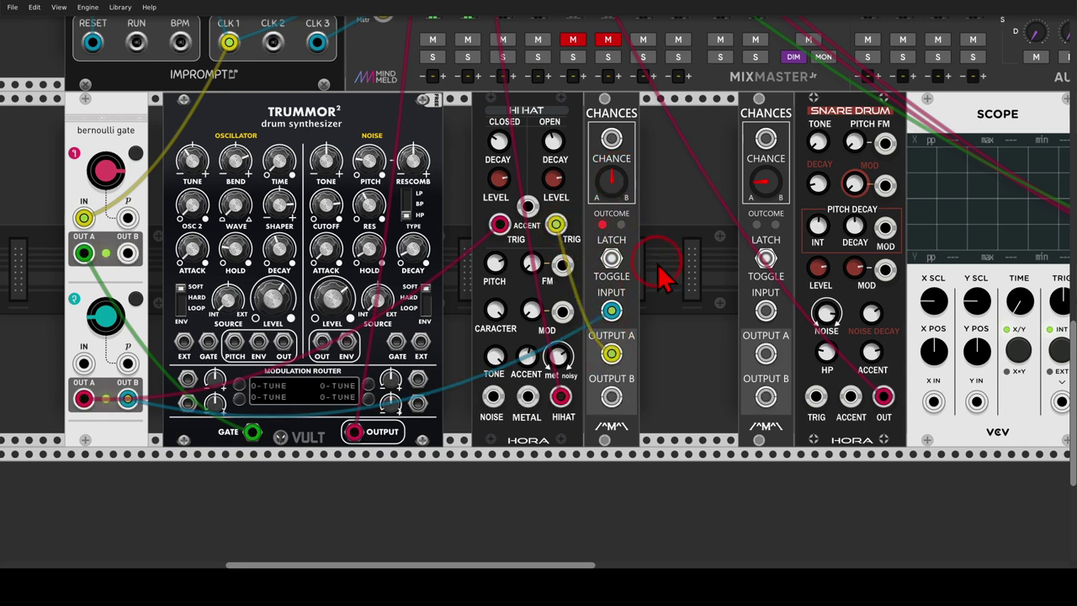
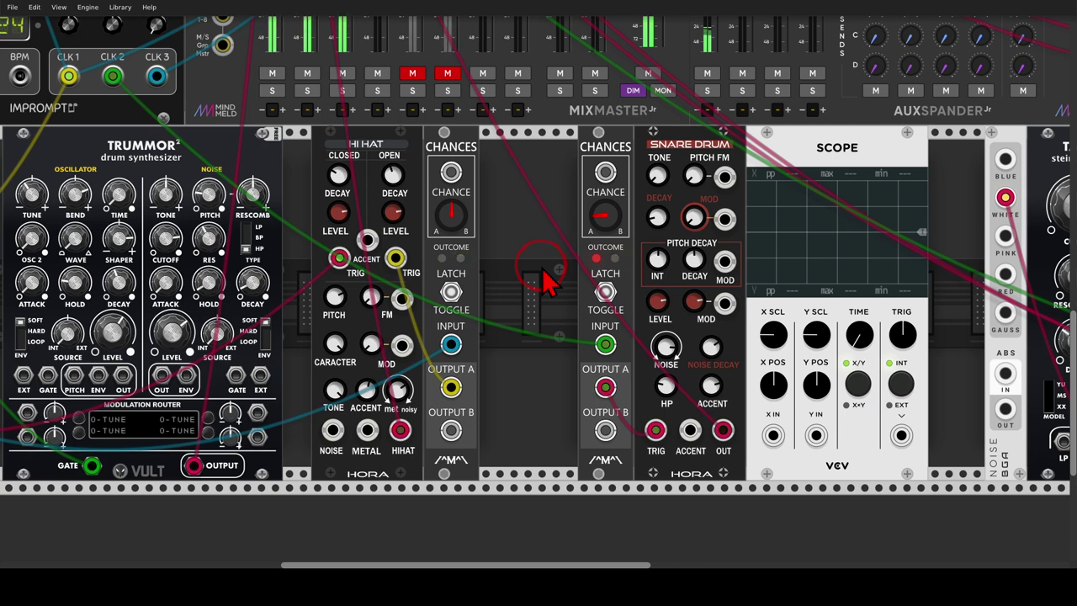
Step: Switch the Chances module beside the snare drum to LATCH and turn its CHANCE knob slightly toward B
left_click(604, 293)
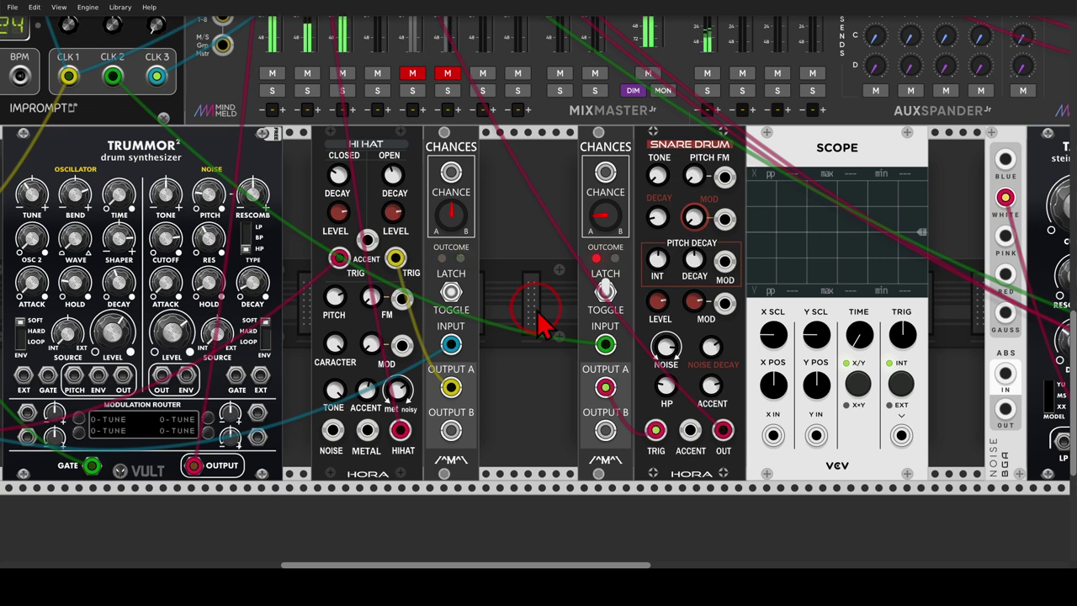
left_click_drag(605, 216, 569, 252)
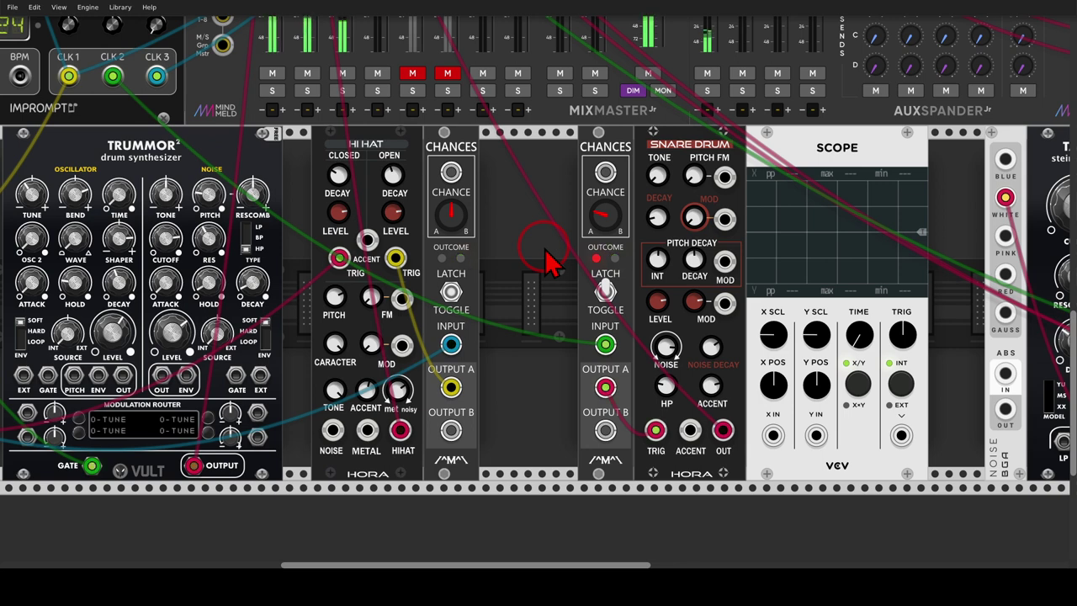
Step: Patch OUTPUT A of the snare's Chances module to the Scope's X IN
mouse_move(584, 398)
left_mouse_down()
mouse_move(614, 411)
mouse_move(626, 387)
mouse_move(594, 374)
mouse_move(582, 397)
left_mouse_up()
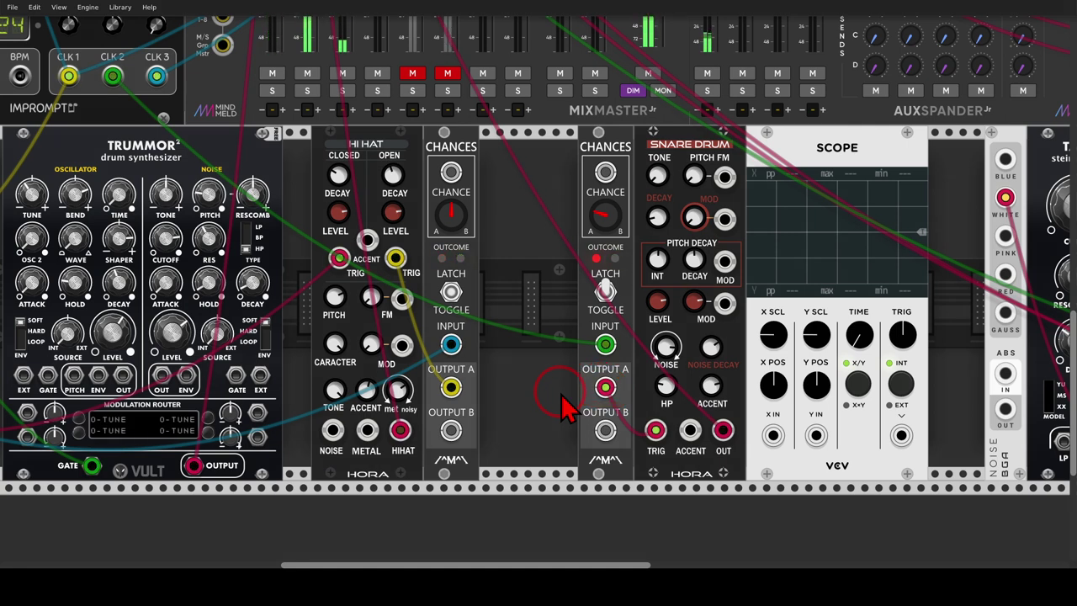
mouse_move(772, 435)
left_mouse_down()
mouse_move(695, 447)
mouse_move(606, 392)
left_mouse_up()
left_click_drag(504, 401, 369, 397)
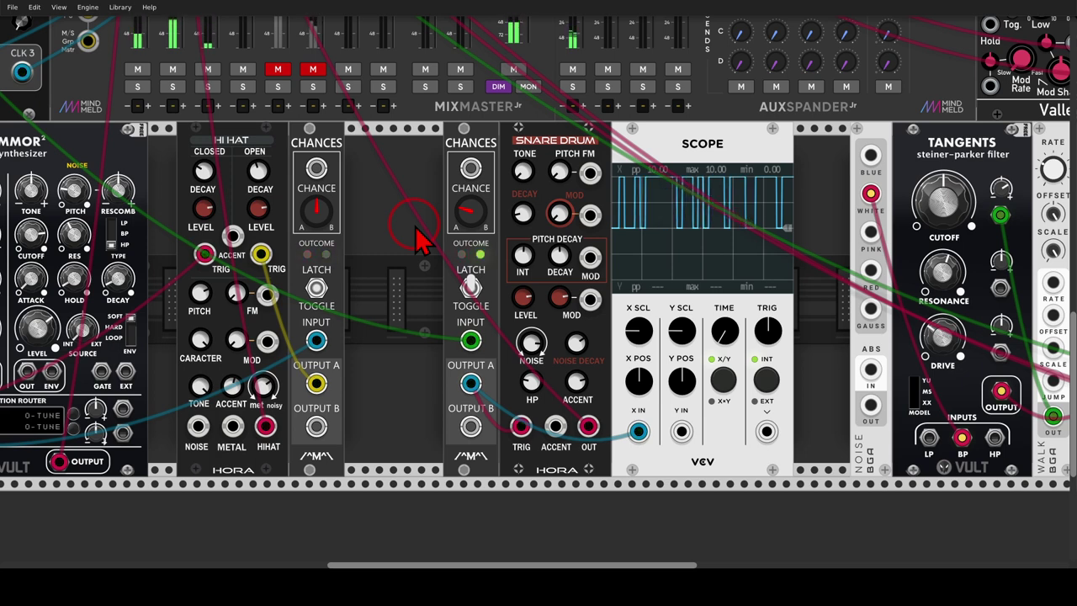
Step: Examine the channel 1 and channel 2 mode settings in the Bernoulli gate's module options
left_click_drag(413, 272, 894, 283)
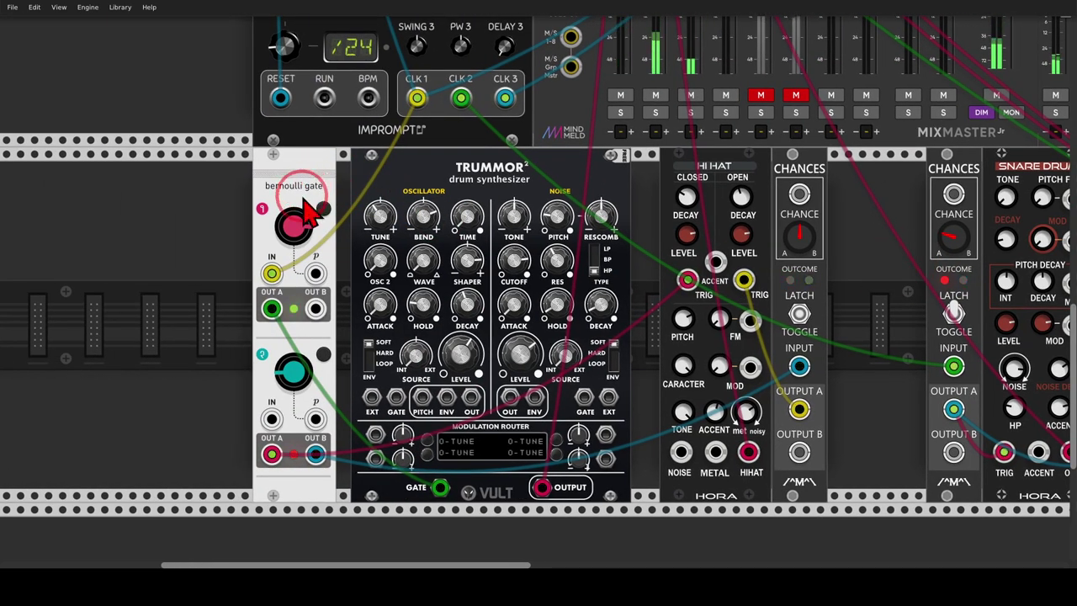
mouse_move(322, 183)
left_mouse_down()
mouse_move(322, 221)
mouse_move(319, 177)
left_mouse_up()
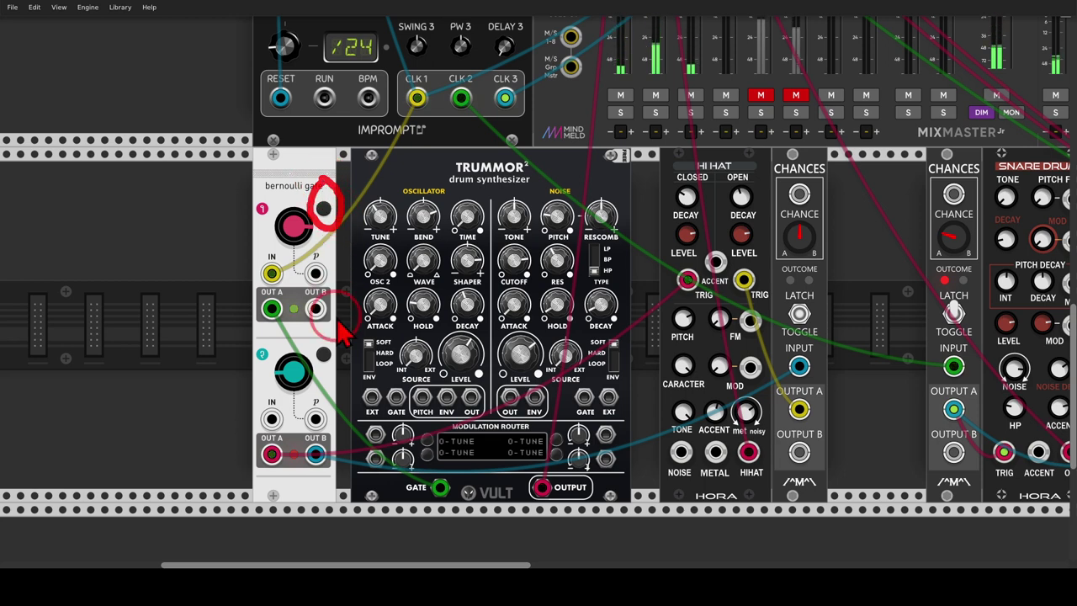
mouse_move(333, 329)
left_mouse_down()
mouse_move(312, 385)
mouse_move(339, 338)
left_mouse_up()
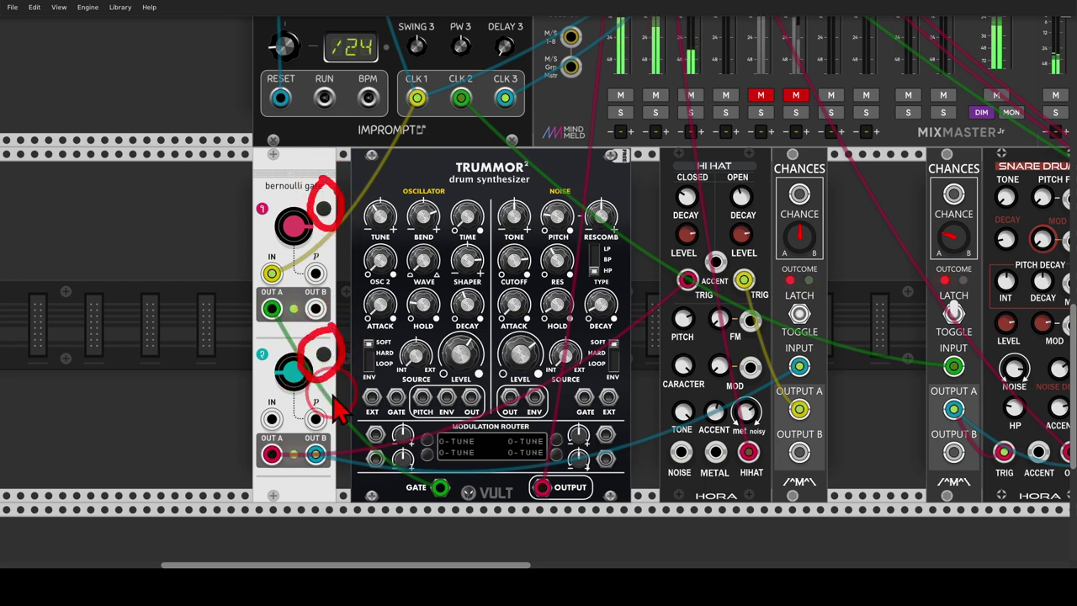
left_click(290, 185)
right_click(290, 183)
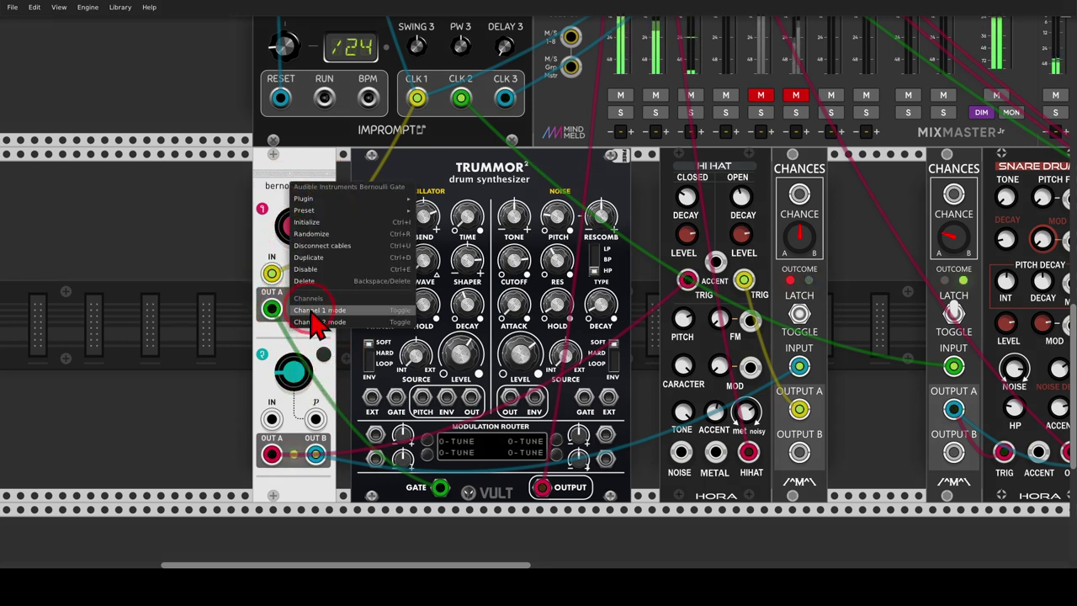
right_click(311, 180)
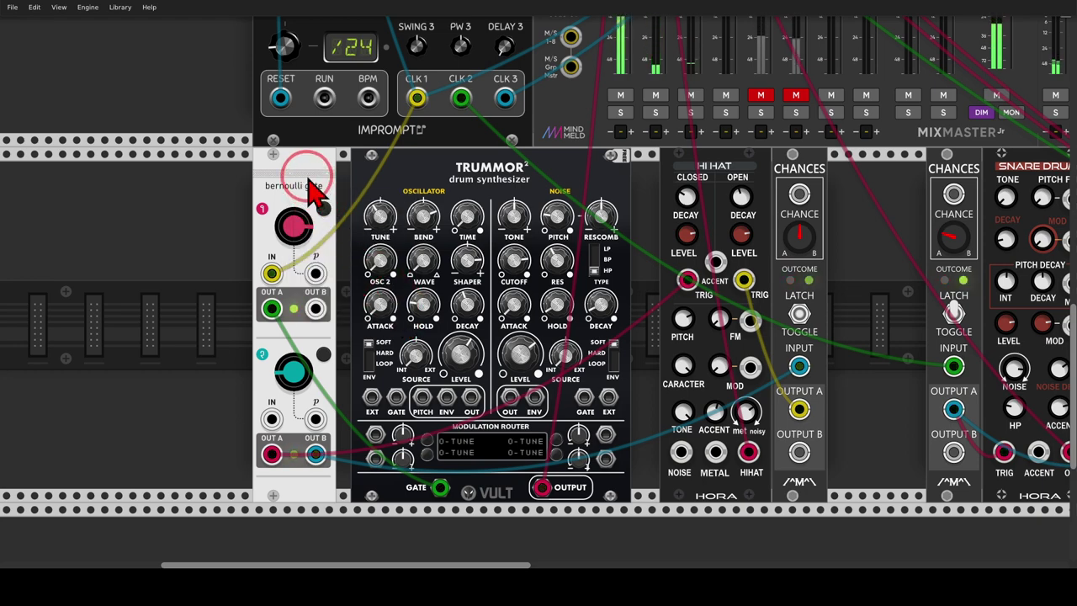
left_click(404, 308)
left_click(403, 313)
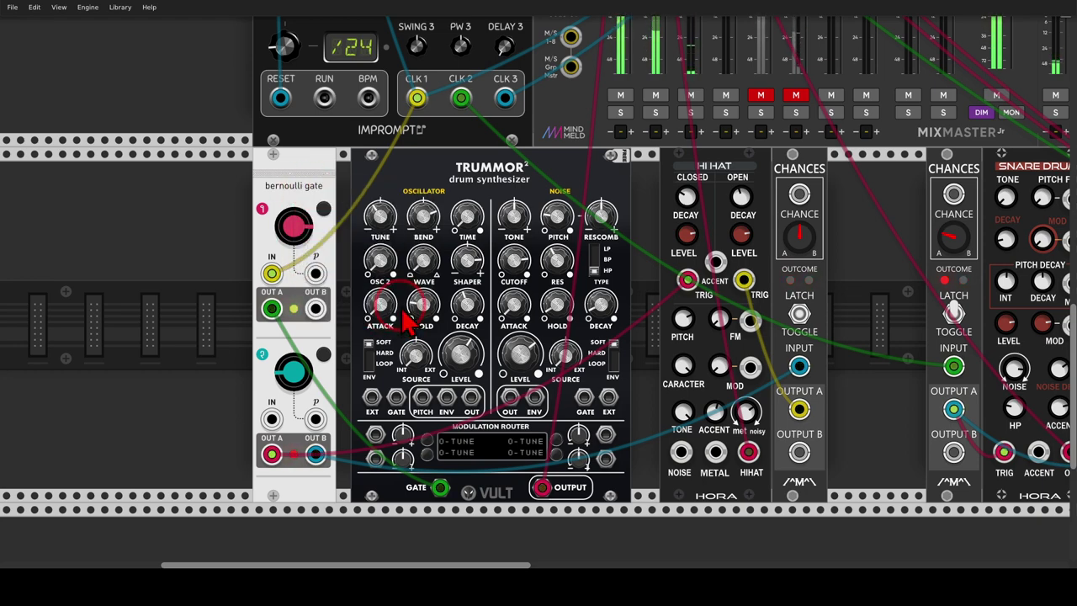
left_click_drag(648, 345, 282, 332)
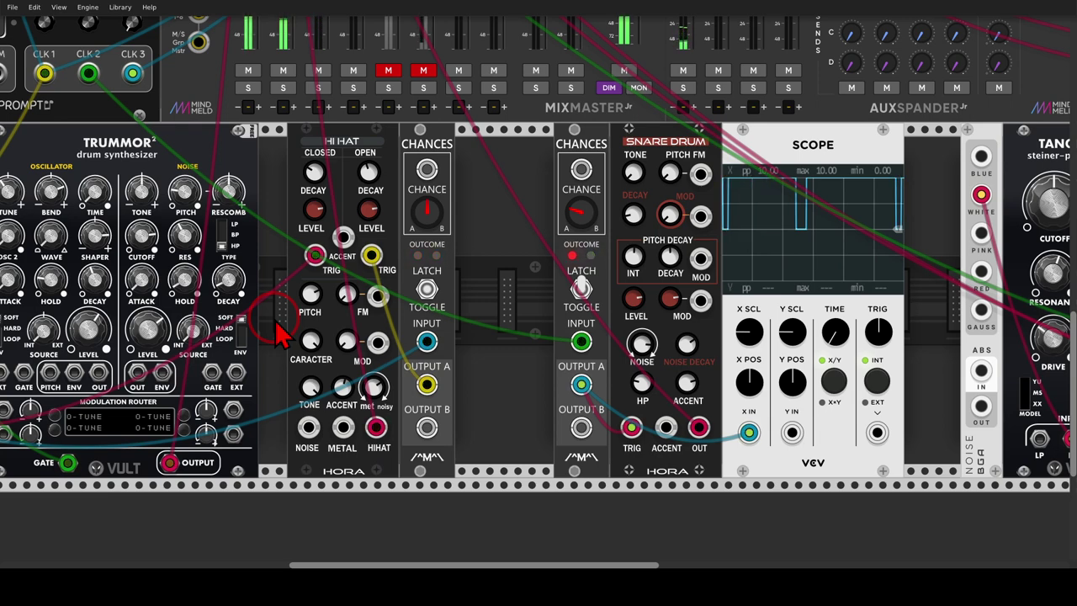
Step: Set CHANCE to 0 on the snare's Chances module, and raise it partway back toward B
left_click_drag(541, 392, 420, 395)
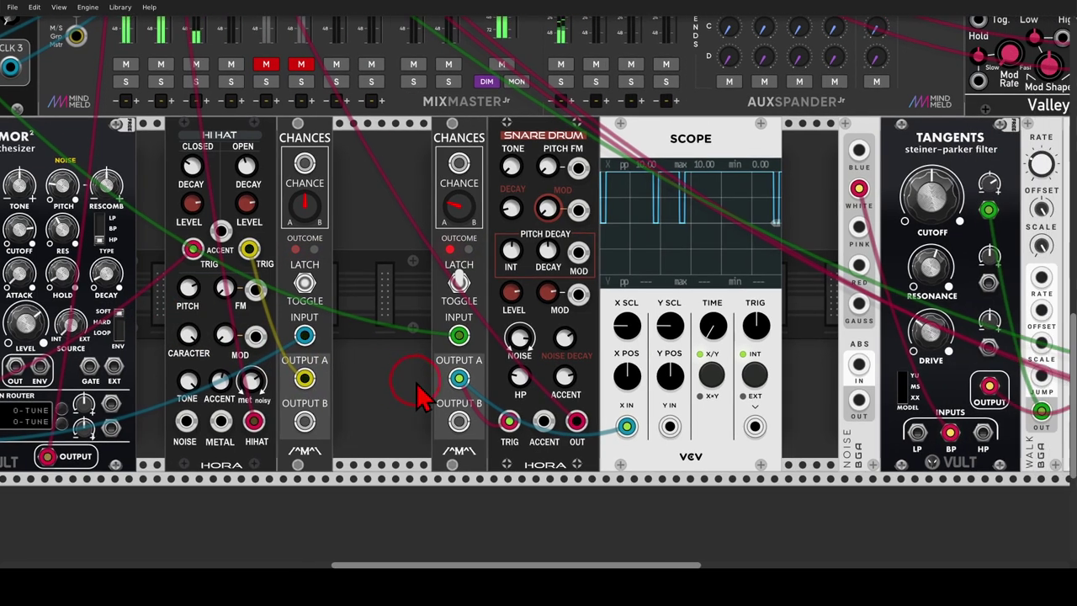
left_click_drag(458, 205, 458, 196)
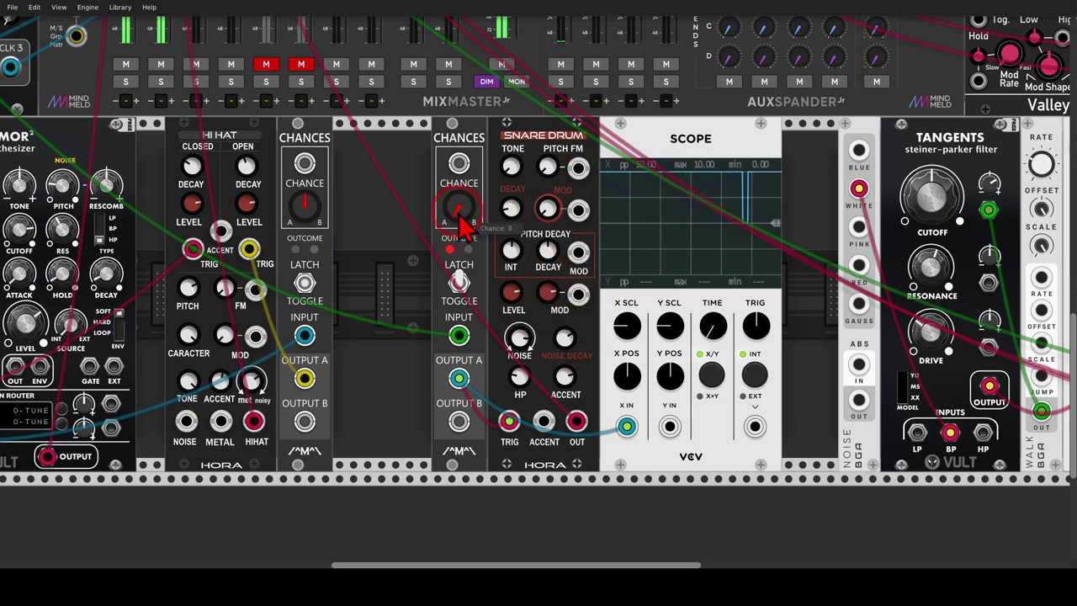
left_click_drag(461, 223, 536, 282)
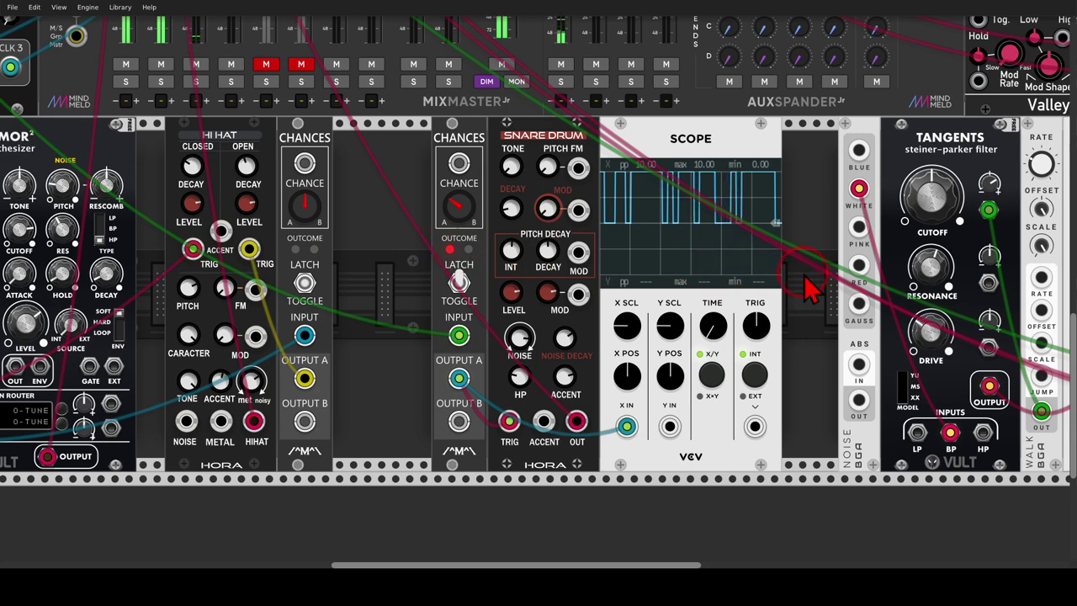
Step: Examine the noise voice's patching from Noise WHITE through the Tangents filter, VCA and AD envelope to the Chronoblob delay and its Walk modulators
left_click_drag(810, 289, 336, 269)
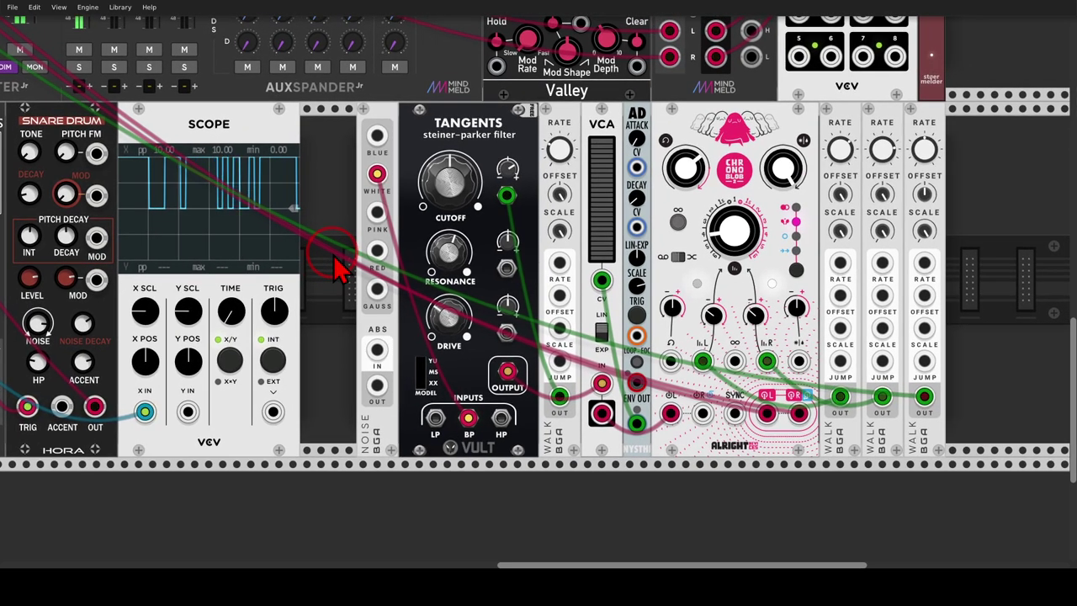
mouse_move(358, 198)
left_mouse_down()
mouse_move(403, 194)
mouse_move(379, 164)
mouse_move(359, 192)
mouse_move(381, 204)
mouse_move(454, 402)
left_mouse_up()
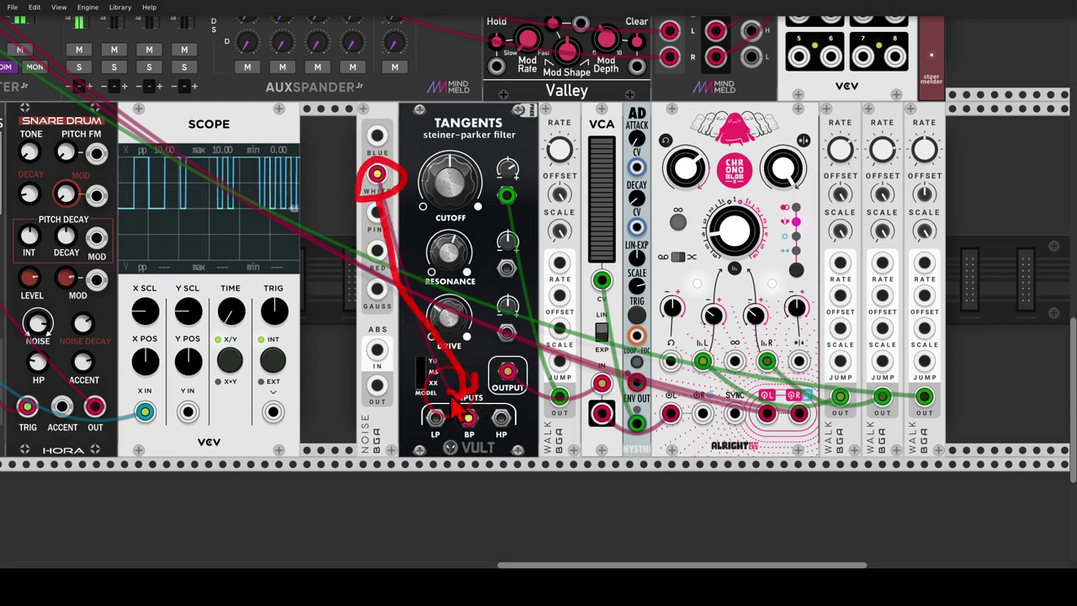
mouse_move(460, 168)
left_mouse_down()
mouse_move(528, 105)
mouse_move(392, 113)
mouse_move(457, 162)
mouse_move(446, 231)
left_mouse_up()
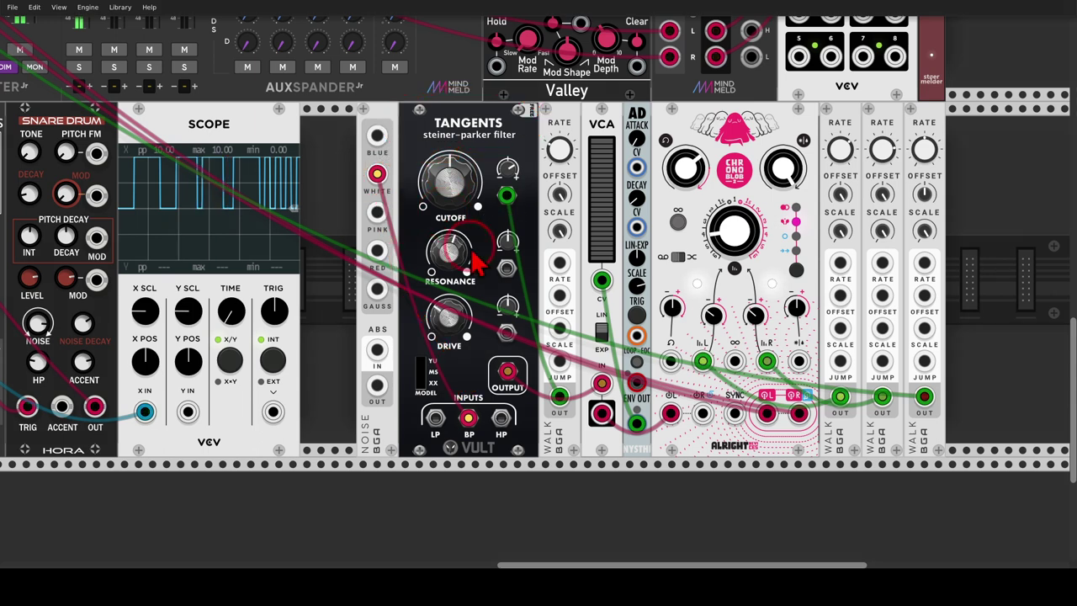
mouse_move(548, 402)
left_mouse_down()
mouse_move(568, 377)
mouse_move(527, 403)
mouse_move(578, 412)
mouse_move(542, 370)
mouse_move(515, 214)
left_mouse_up()
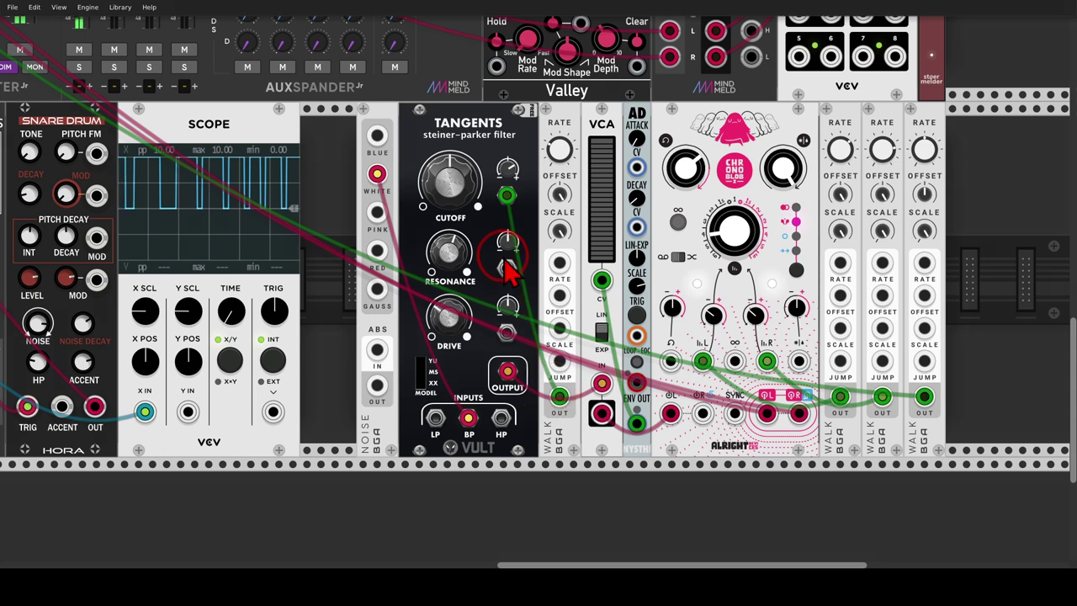
mouse_move(614, 362)
left_mouse_down()
mouse_move(566, 382)
mouse_move(580, 448)
mouse_move(616, 385)
mouse_move(602, 363)
mouse_move(612, 450)
mouse_move(663, 459)
mouse_move(678, 435)
mouse_move(665, 432)
mouse_move(689, 425)
mouse_move(693, 454)
left_mouse_up()
mouse_move(711, 211)
left_mouse_down()
mouse_move(694, 244)
mouse_move(752, 228)
mouse_move(702, 211)
mouse_move(786, 277)
mouse_move(728, 263)
left_mouse_up()
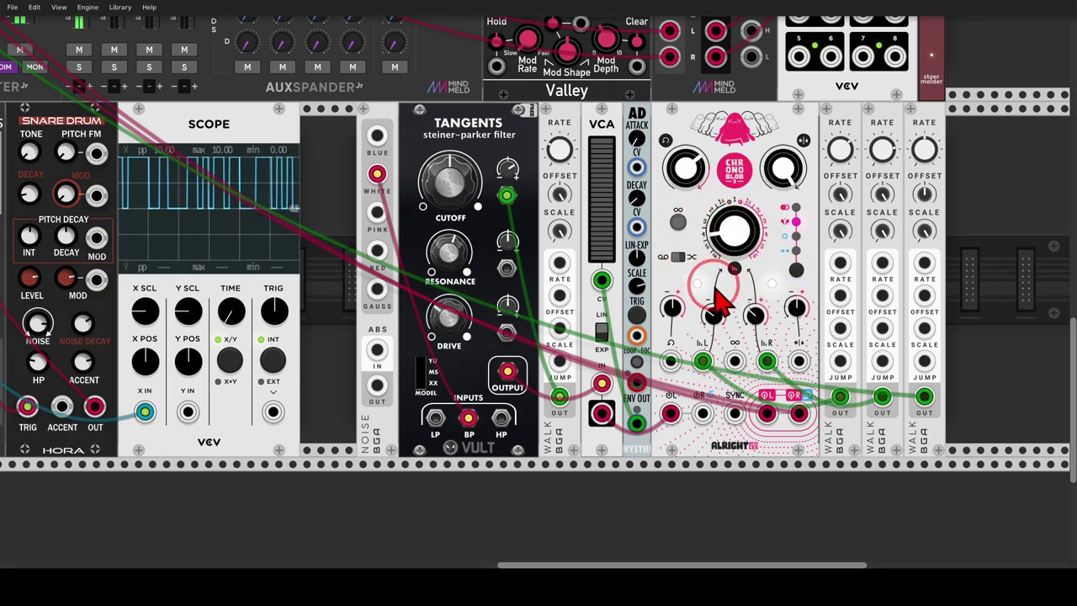
mouse_move(676, 211)
left_mouse_down()
mouse_move(630, 162)
mouse_move(612, 204)
mouse_move(654, 216)
mouse_move(649, 156)
left_mouse_up()
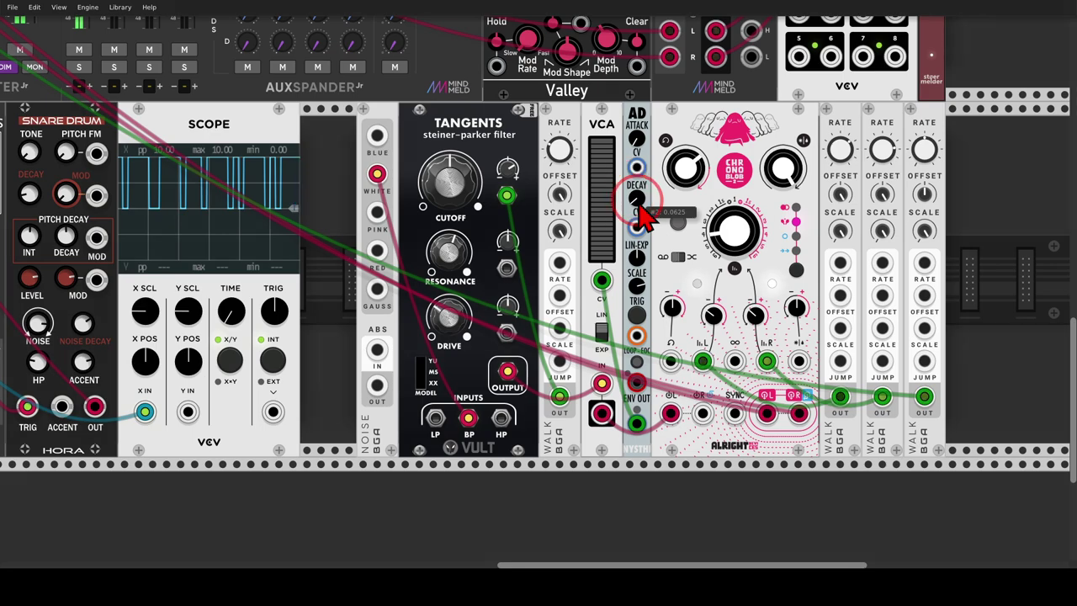
Step: Patch OUTPUT B of the snare's Chances module to the AD envelope's TRIG input
mouse_move(356, 124)
left_mouse_down()
mouse_move(535, 198)
mouse_move(805, 273)
left_mouse_up()
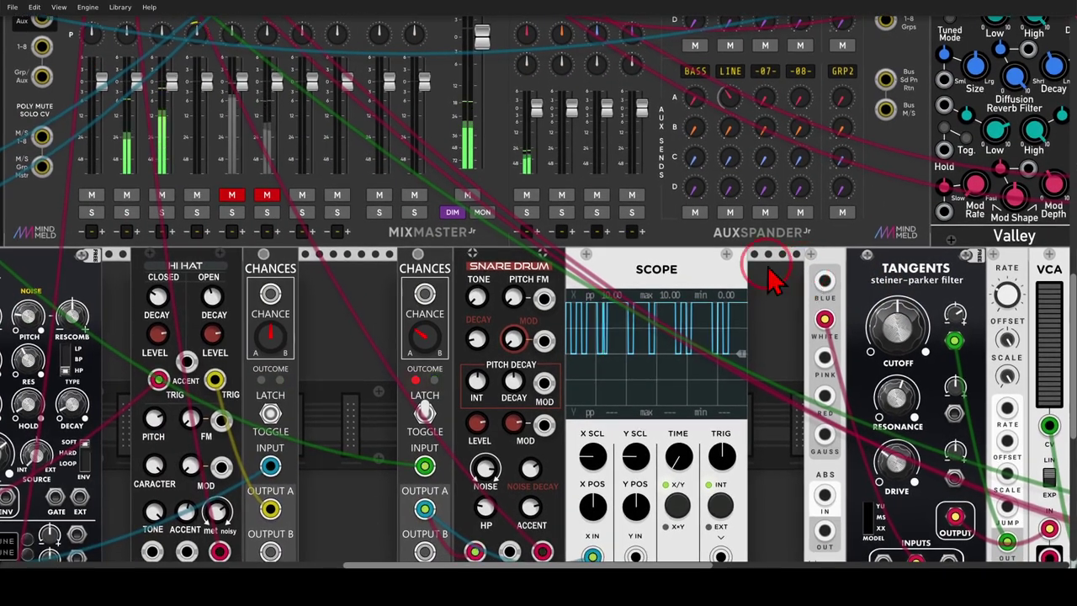
scroll(795, 282, "up", 3, "ctrl")
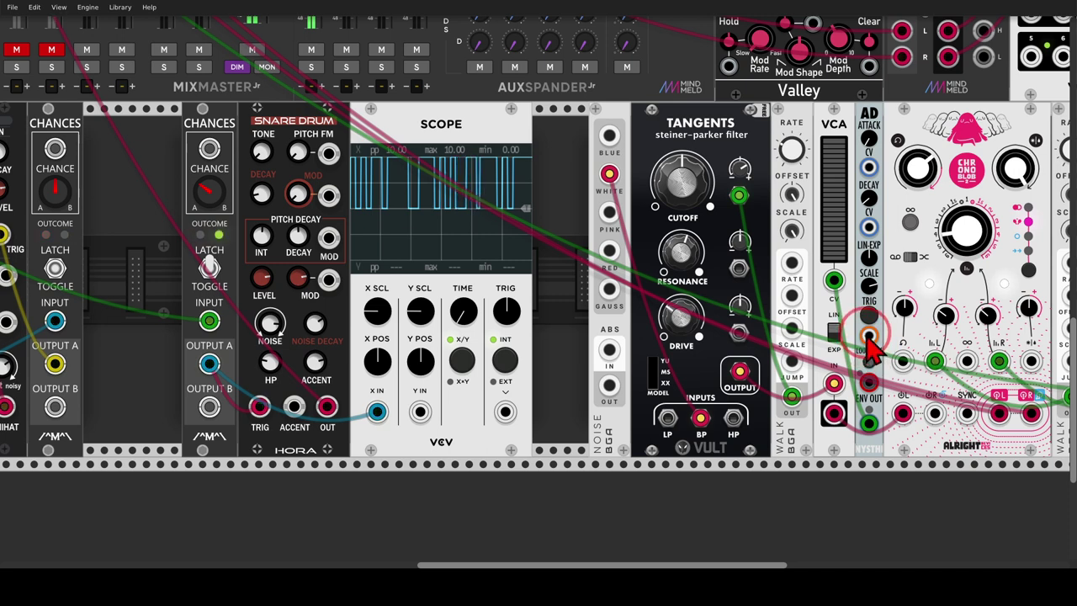
mouse_move(867, 338)
left_mouse_down()
mouse_move(550, 392)
mouse_move(208, 411)
left_mouse_up()
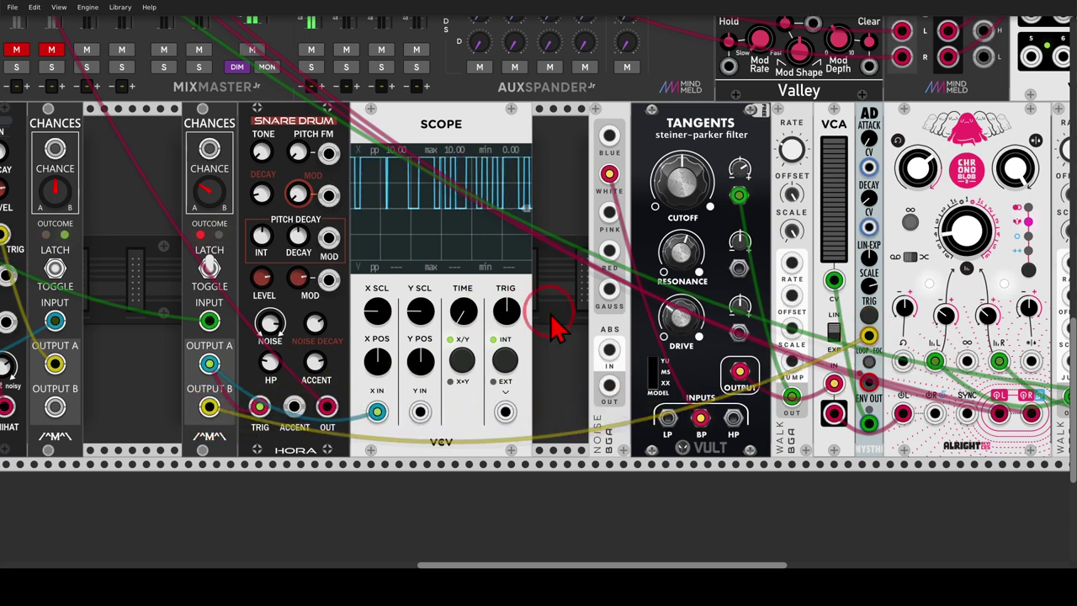
left_click_drag(583, 306, 414, 299)
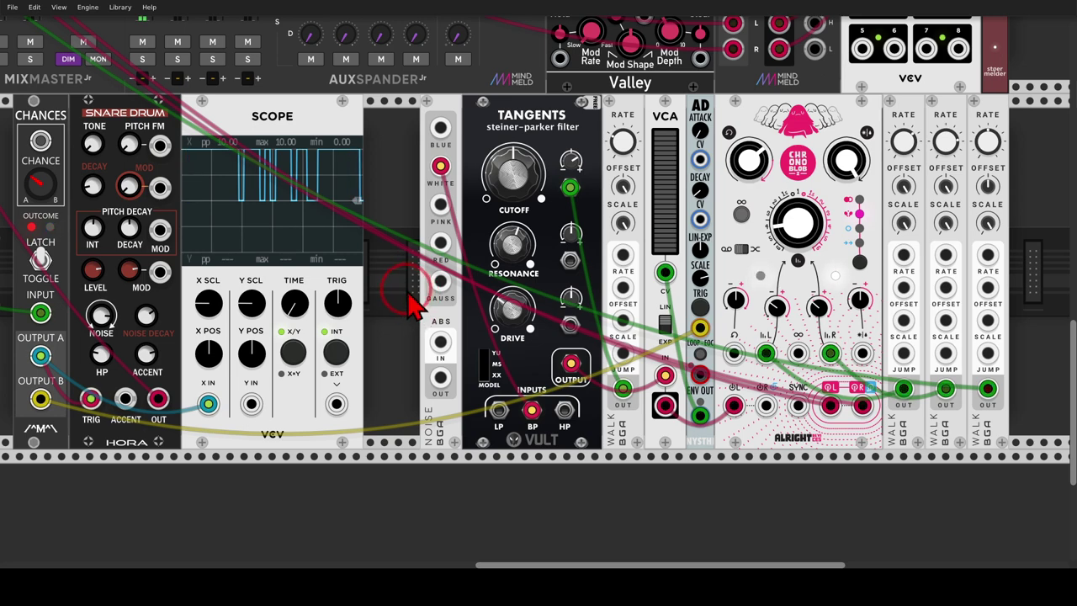
scroll(405, 283, "down", 1)
left_click_drag(404, 280, 557, 278)
scroll(557, 278, "down", 1)
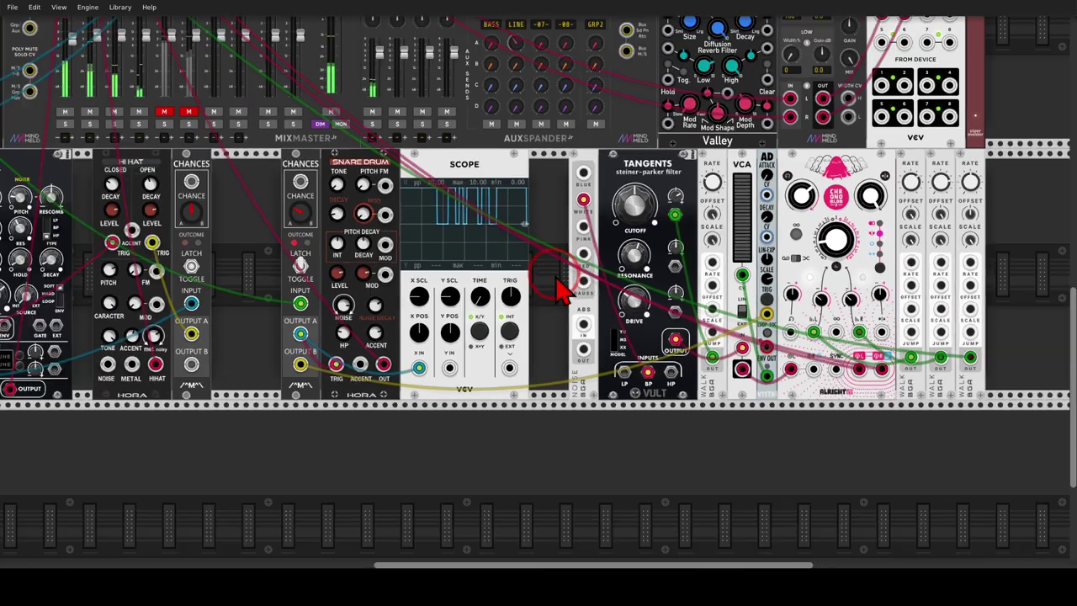
left_click_drag(270, 273, 531, 285)
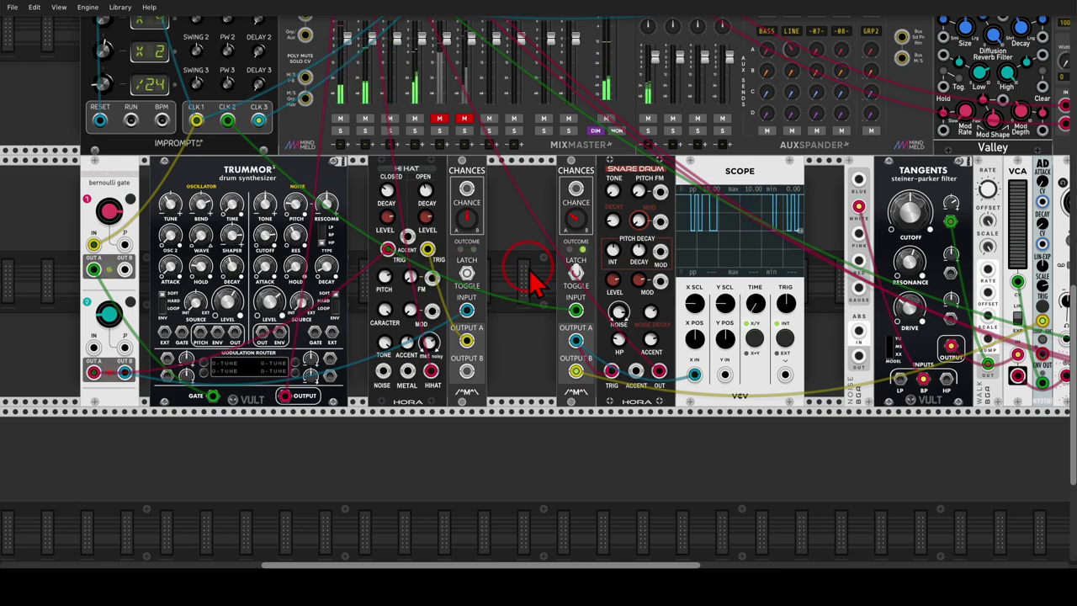
Step: Check the Eugene sequencer's connection to Percussive Vibration's TRIGGER and unmute the mixer's BASS channel
scroll(539, 261, "up", 5)
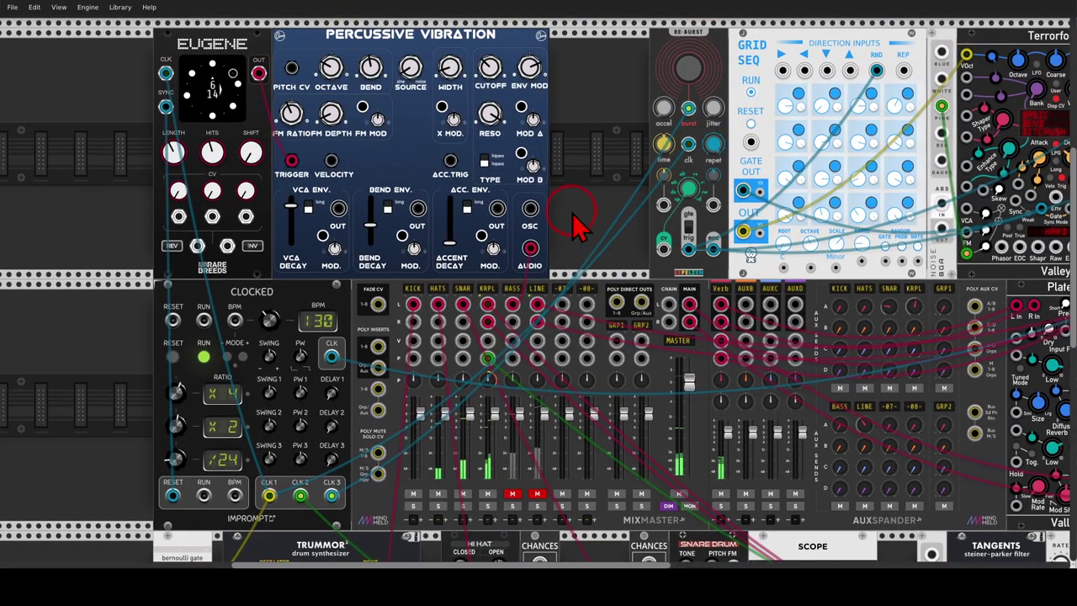
left_click_drag(572, 212, 627, 239)
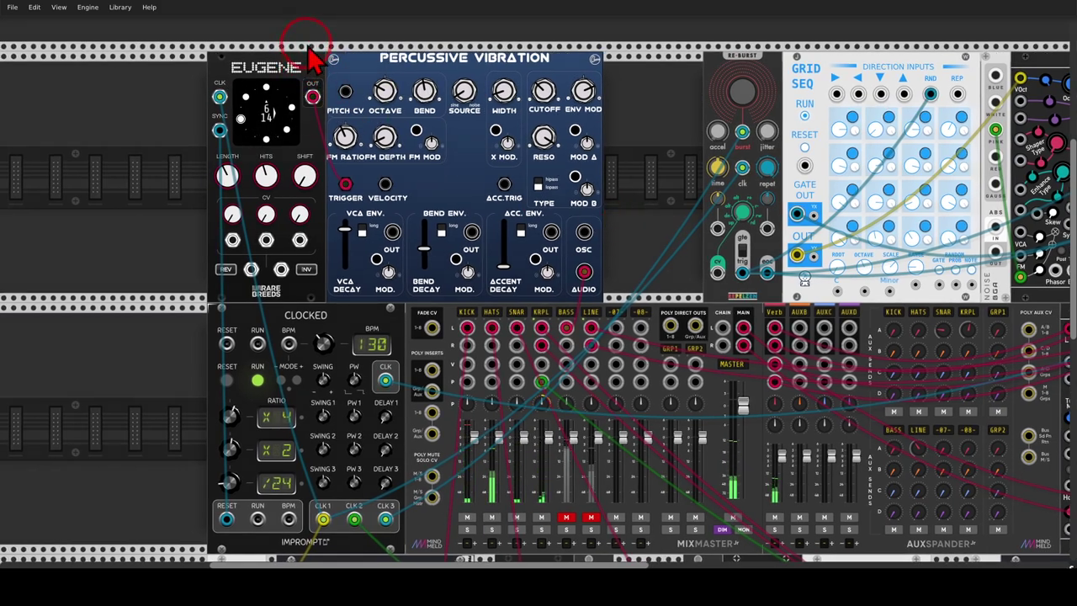
mouse_move(309, 56)
left_mouse_down()
mouse_move(309, 94)
mouse_move(312, 45)
left_mouse_up()
mouse_move(311, 95)
left_mouse_down()
mouse_move(339, 98)
mouse_move(351, 157)
mouse_move(437, 252)
left_mouse_up()
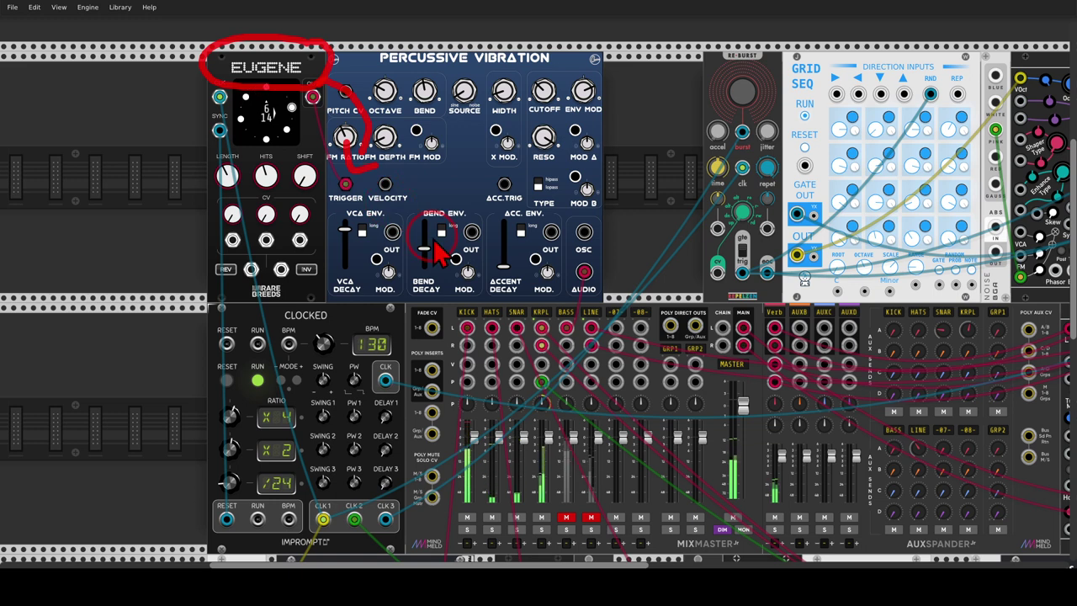
left_click_drag(427, 304, 429, 321)
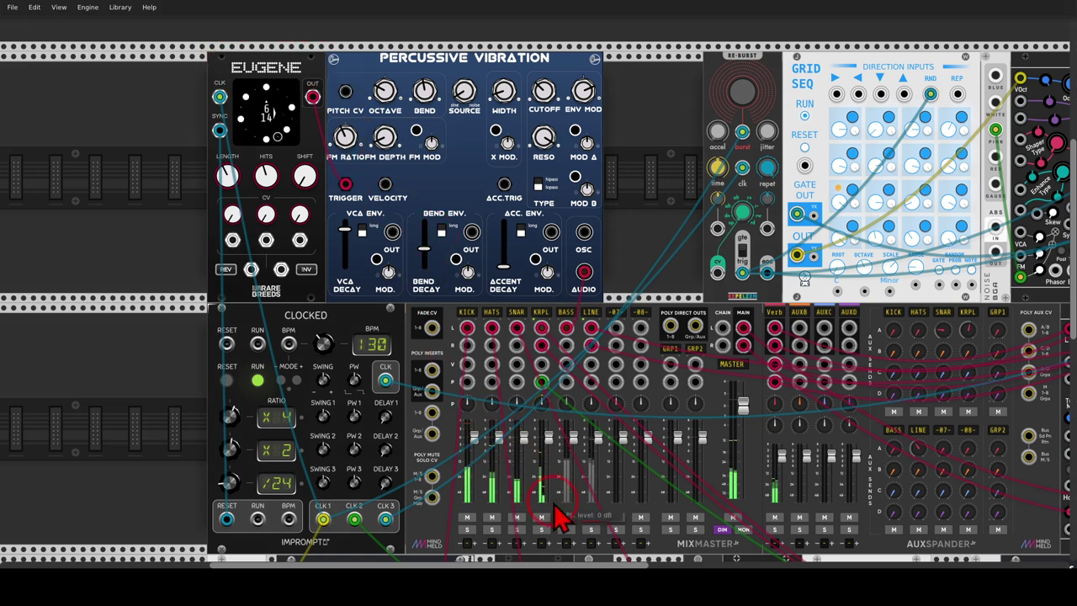
left_click(590, 516)
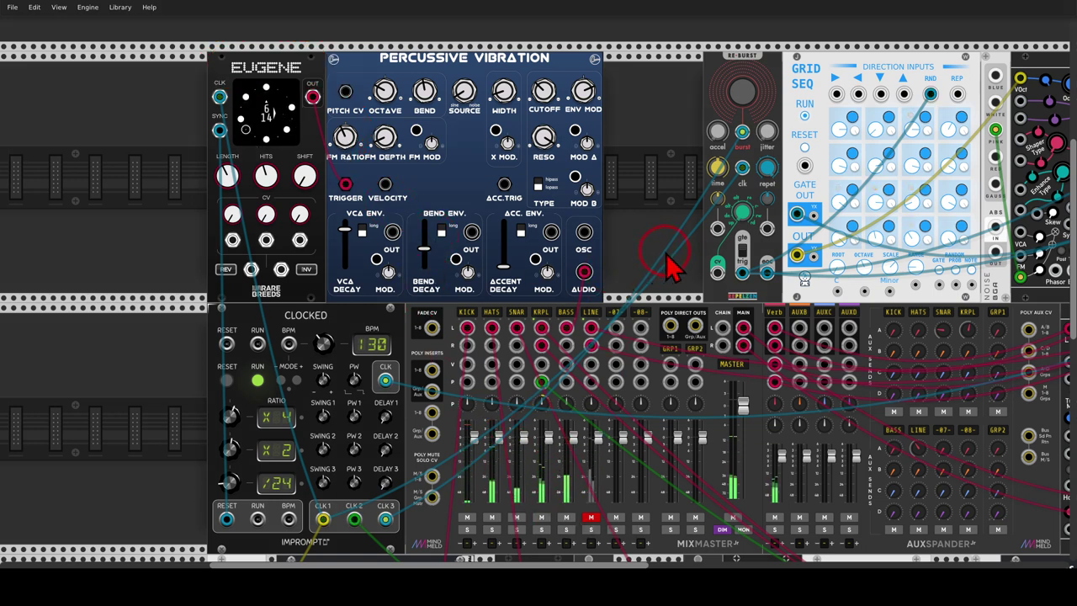
Step: Examine the melodic line's routing from Re-Burst and Grid Seq into Terrorform, including its noise modulation and its output to the Chronoblob delay
left_click_drag(659, 244, 479, 236)
left_click_drag(471, 243, 257, 172)
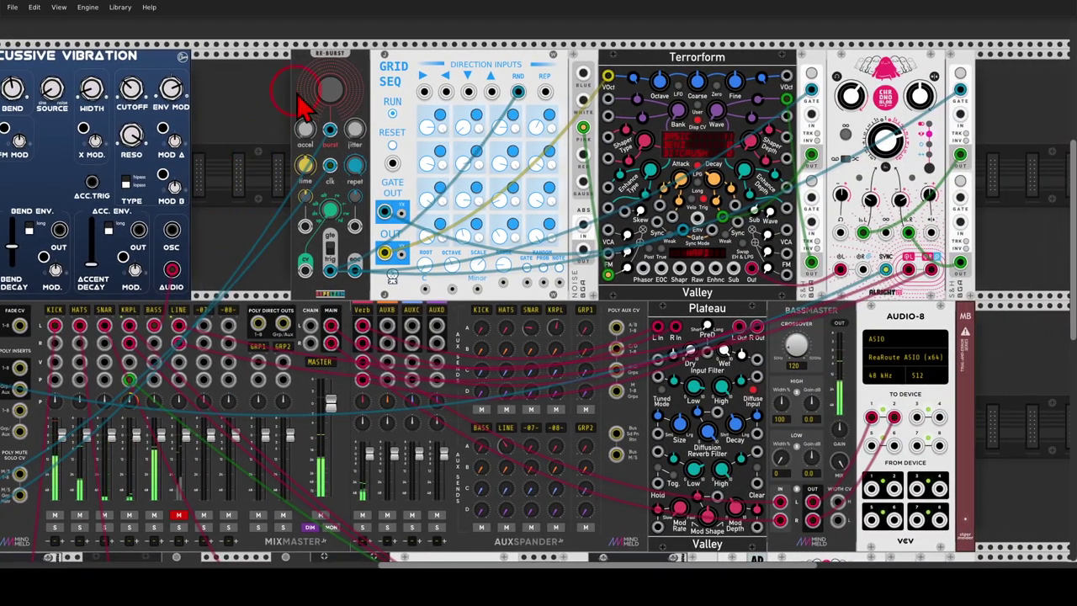
left_click_drag(361, 60, 352, 42)
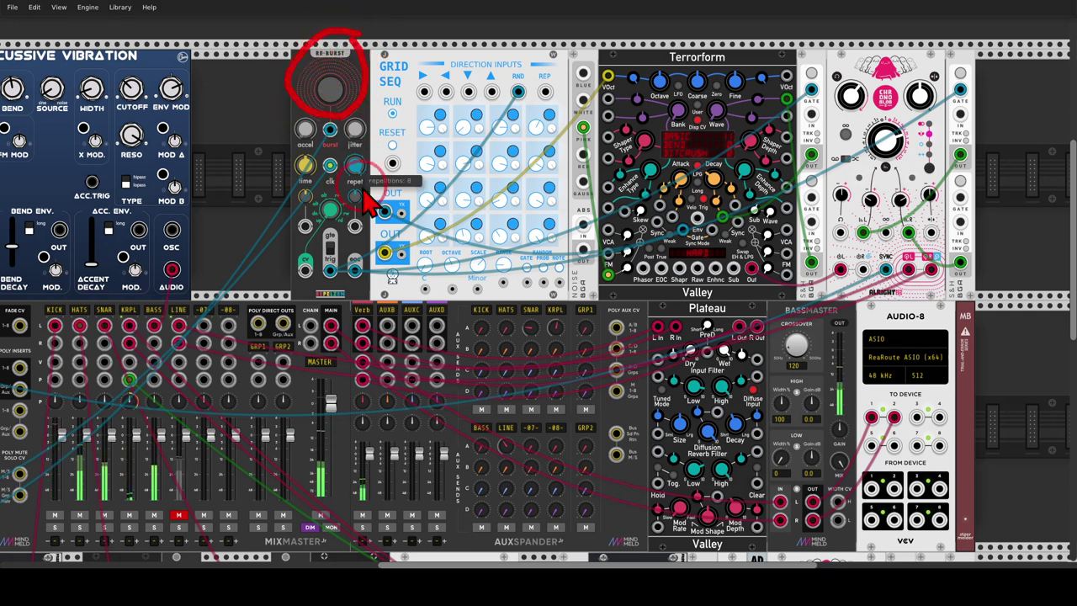
mouse_move(333, 279)
left_mouse_down()
mouse_move(466, 184)
mouse_move(495, 112)
mouse_move(482, 103)
mouse_move(508, 115)
left_mouse_up()
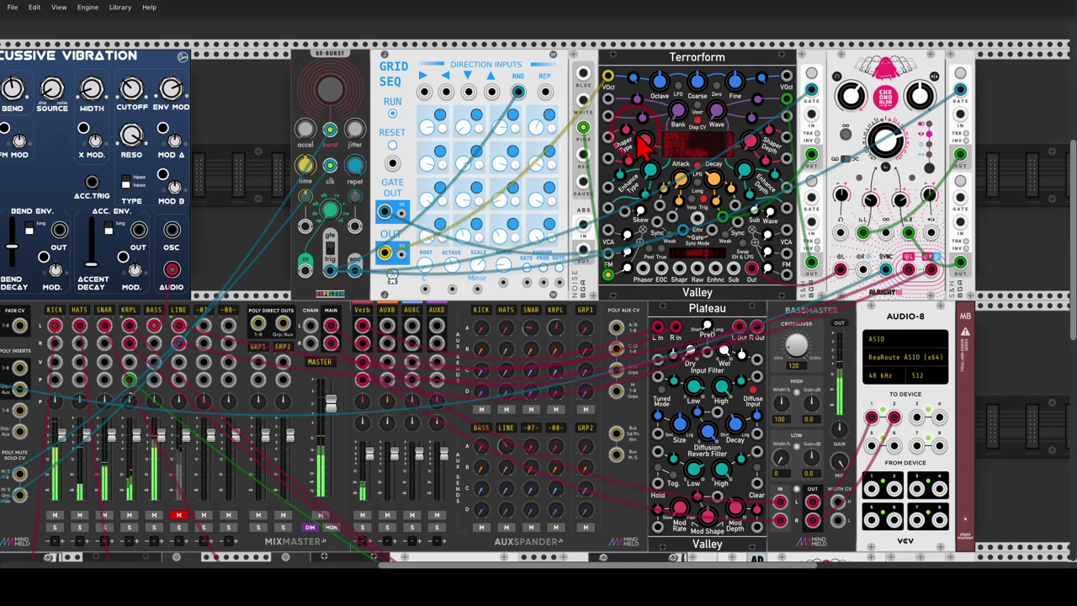
mouse_move(761, 34)
left_mouse_down()
mouse_move(629, 46)
mouse_move(713, 94)
mouse_move(753, 55)
left_mouse_up()
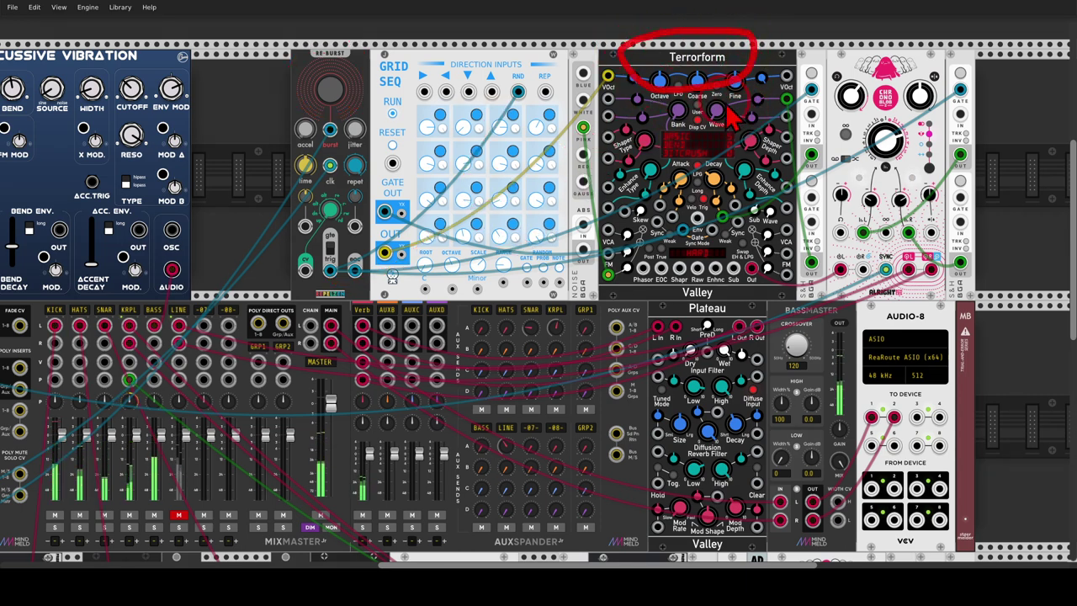
mouse_move(763, 281)
left_mouse_down()
mouse_move(825, 312)
mouse_move(847, 296)
mouse_move(829, 289)
mouse_move(866, 306)
left_mouse_up()
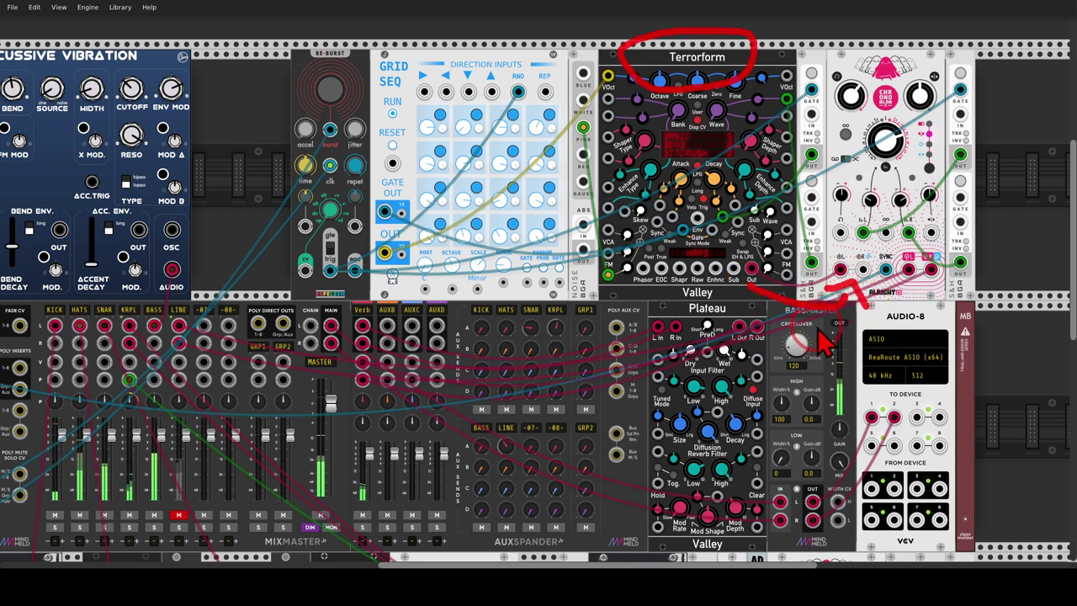
key("Escape")
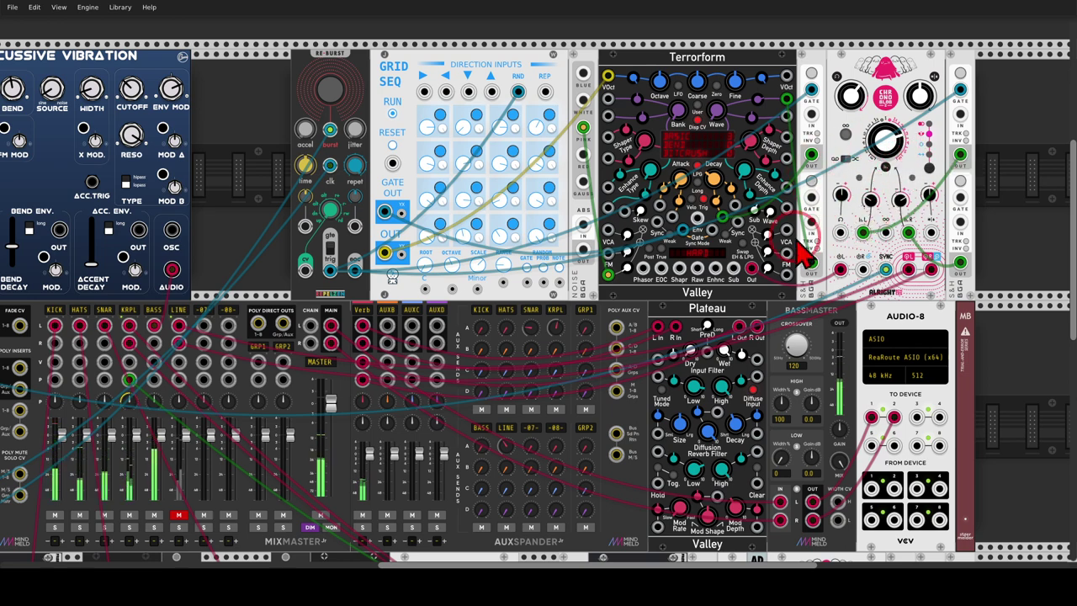
mouse_move(589, 90)
left_mouse_down()
mouse_move(597, 126)
mouse_move(574, 138)
mouse_move(594, 126)
mouse_move(561, 181)
mouse_move(576, 271)
mouse_move(597, 290)
mouse_move(587, 311)
left_mouse_up()
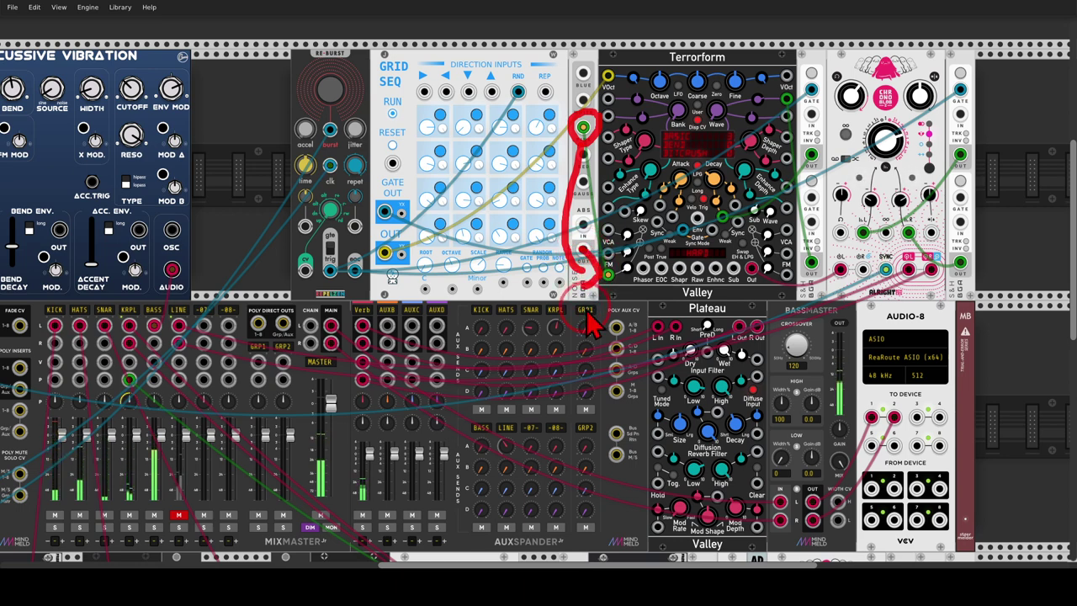
Step: Unmute the mixer's LINE channel and bring the whole patch into view
left_click_drag(269, 284, 410, 193)
left_click(319, 426)
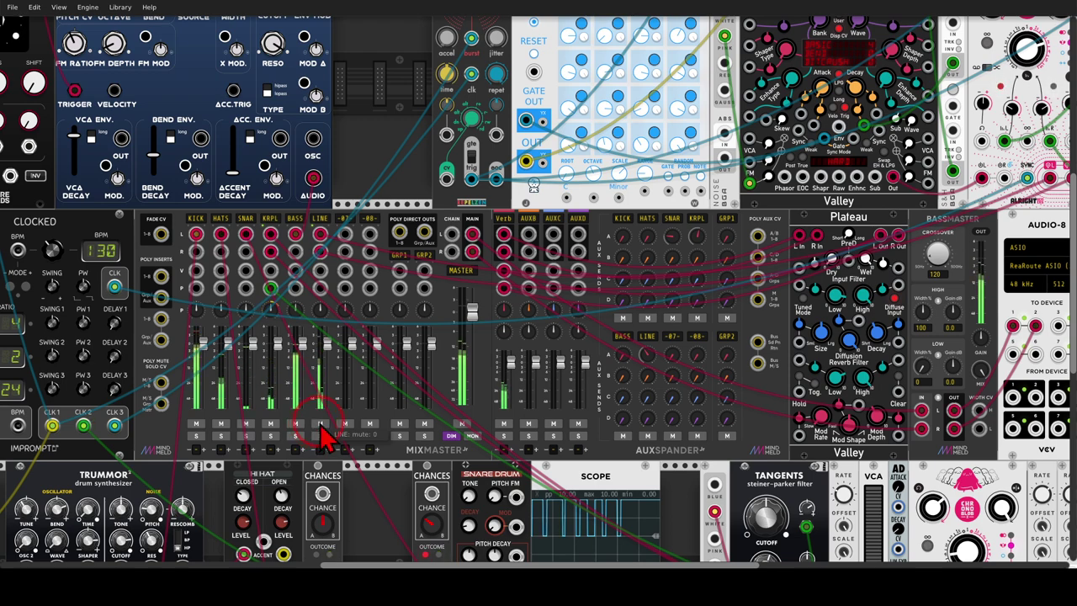
scroll(409, 357, "down", 5)
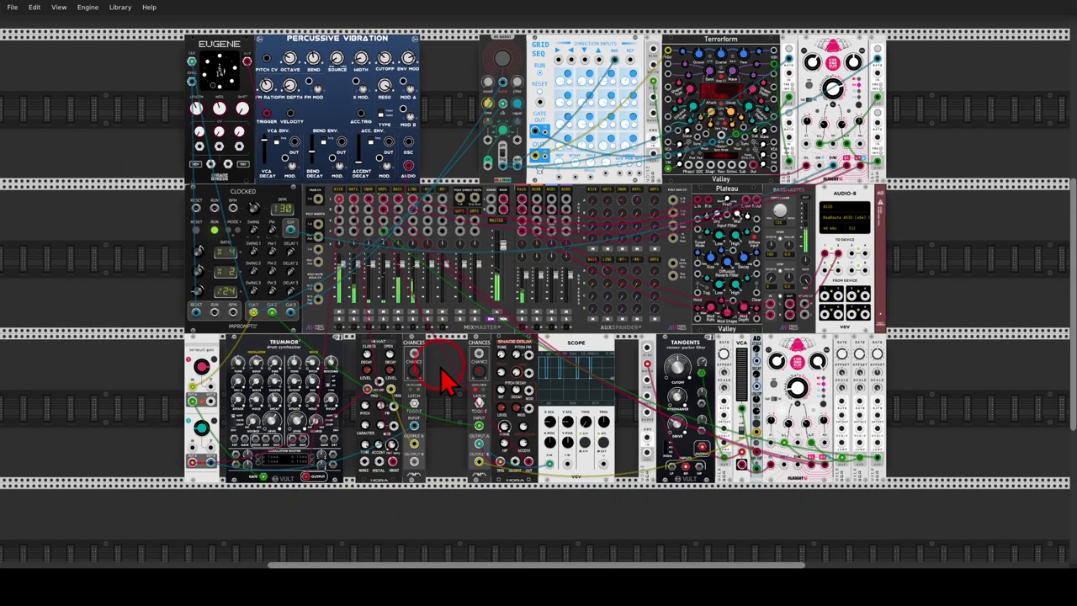
left_click_drag(440, 365, 441, 375)
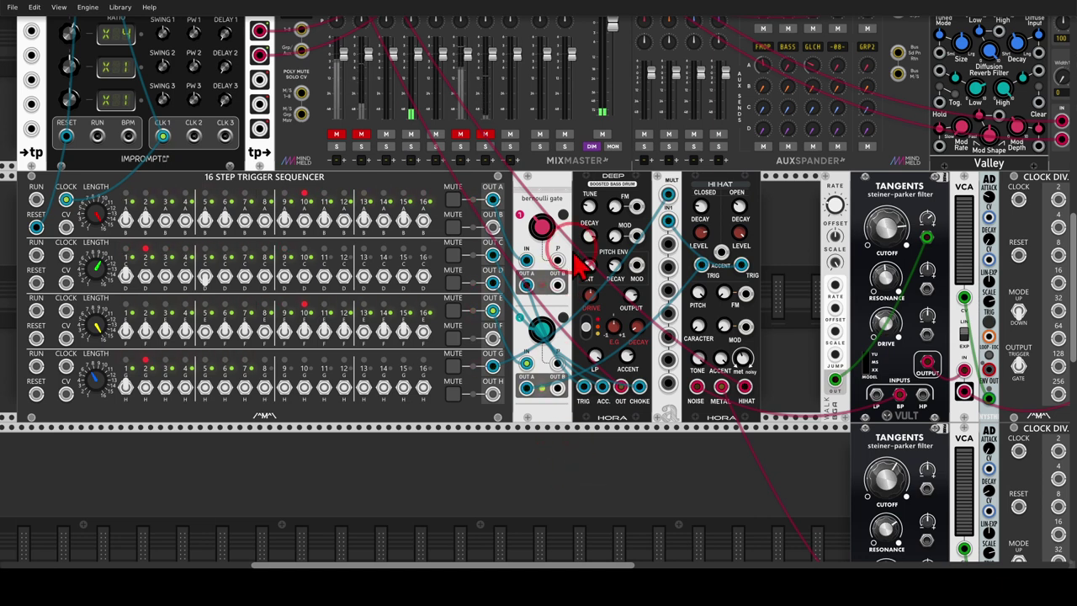
Step: Examine how the 16 Step Trigger Sequencer's OUT A passes through the Bernoulli gate's channel 1 to the Deep bass drum's TRIG
mouse_move(577, 179)
left_mouse_down()
mouse_move(502, 202)
mouse_move(563, 227)
mouse_move(586, 179)
mouse_move(568, 178)
mouse_move(568, 233)
left_mouse_up()
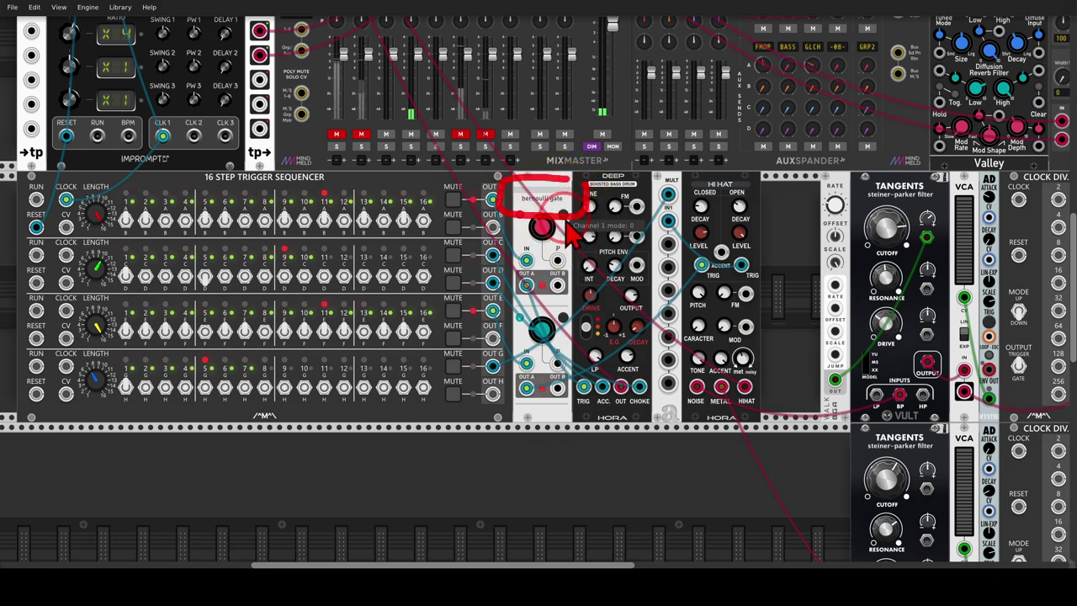
mouse_move(354, 188)
left_mouse_down()
mouse_move(289, 155)
mouse_move(179, 168)
mouse_move(228, 197)
mouse_move(346, 202)
mouse_move(345, 172)
left_mouse_up()
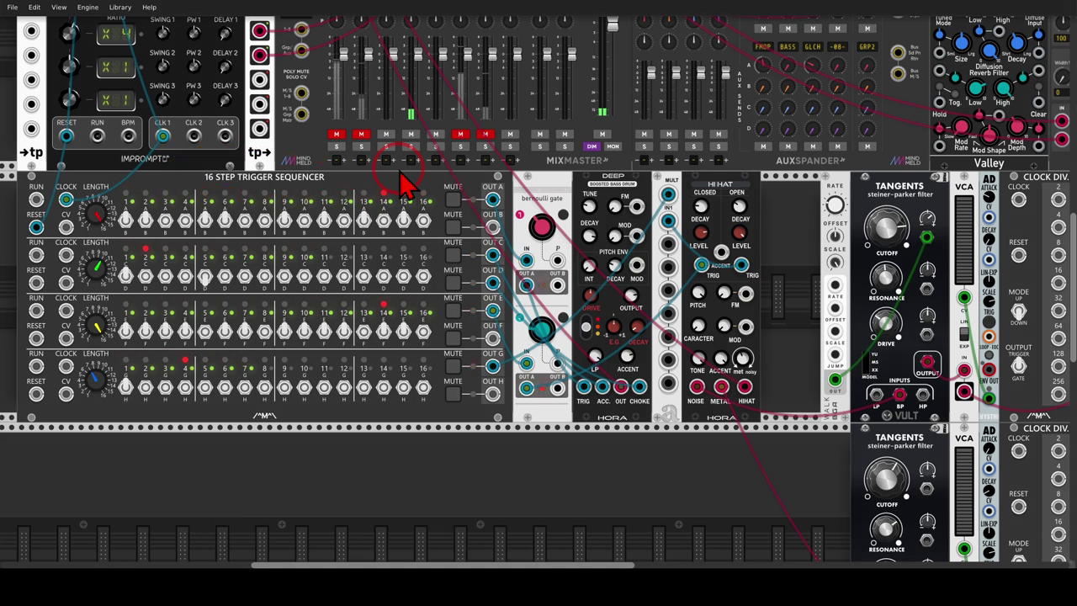
mouse_move(599, 215)
left_mouse_down()
mouse_move(650, 166)
mouse_move(574, 175)
mouse_move(591, 223)
left_mouse_up()
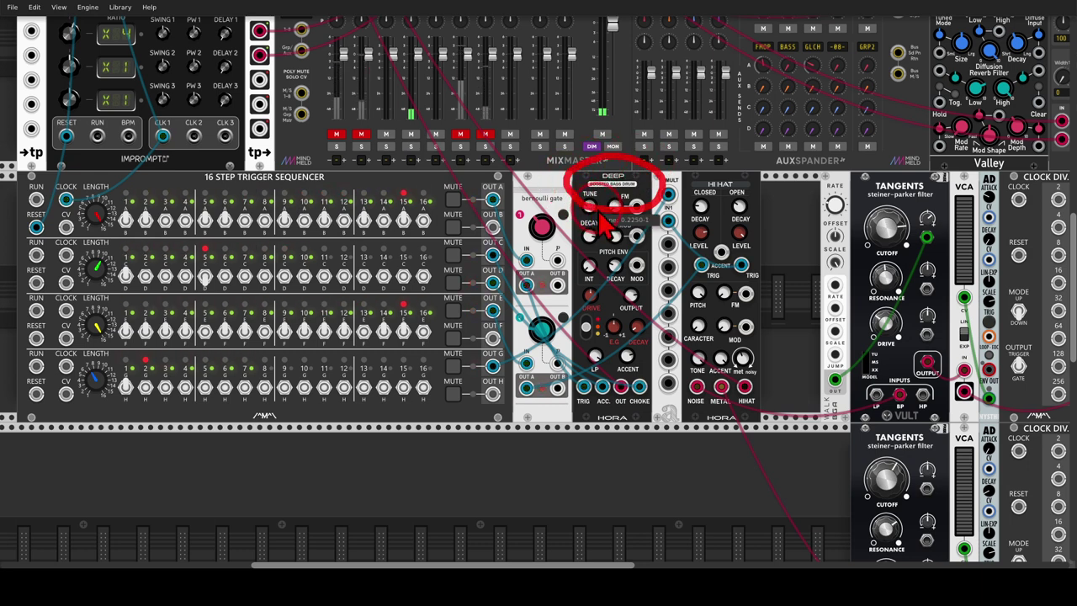
mouse_move(529, 185)
left_mouse_down()
mouse_move(509, 226)
mouse_move(484, 189)
mouse_move(514, 206)
mouse_move(523, 247)
left_mouse_up()
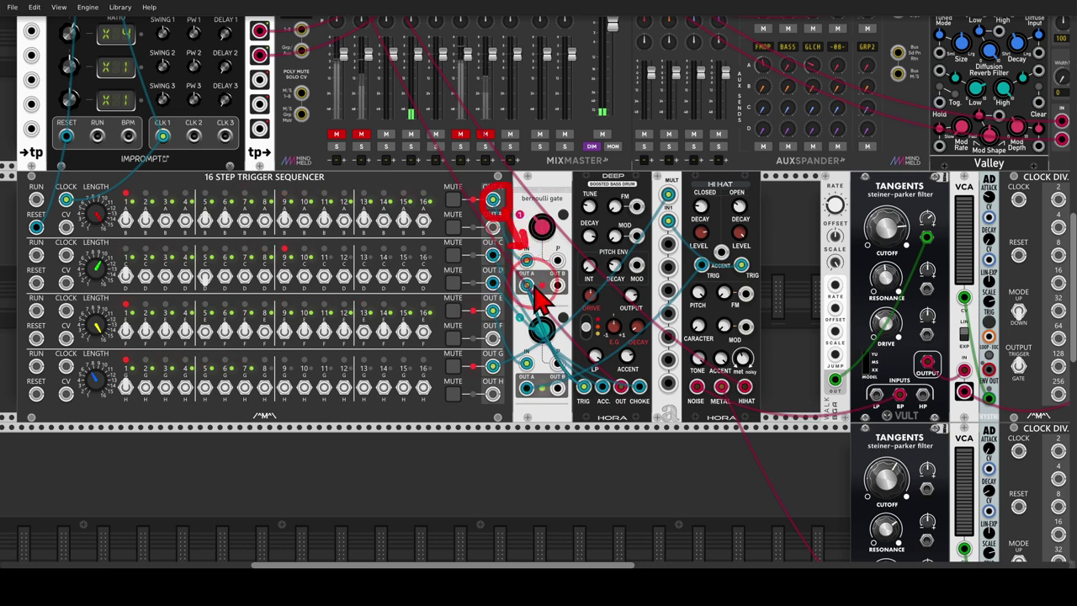
mouse_move(536, 286)
left_mouse_down()
mouse_move(572, 367)
mouse_move(559, 371)
left_mouse_up()
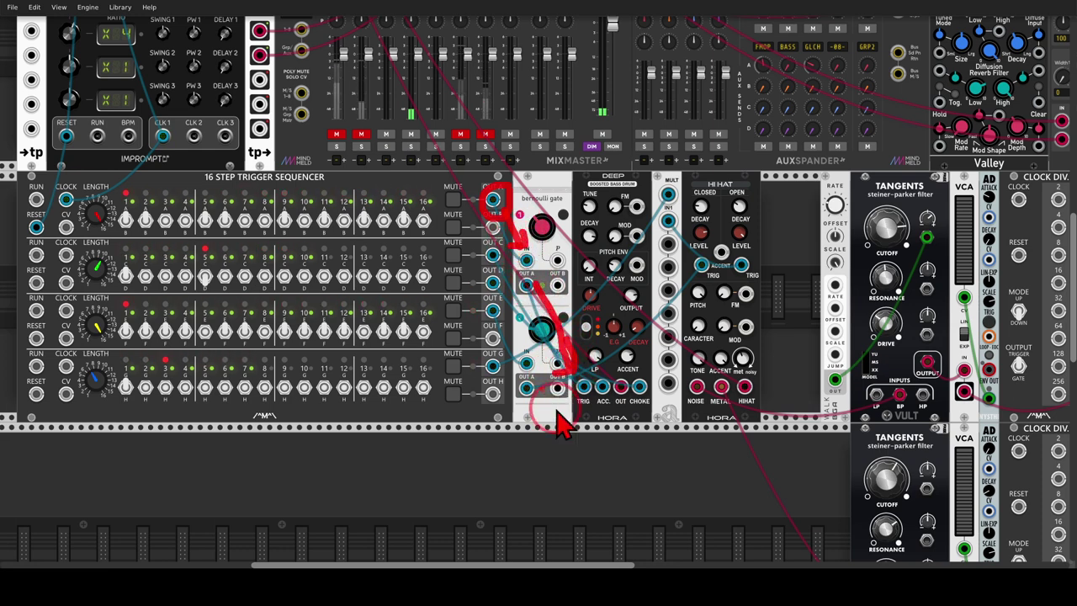
Step: Unmute the mixer's first channel and examine how the sequencer's OUT C and OUT D feed the Deep bass drum's ACC. and CHOKE inputs
left_click(338, 134)
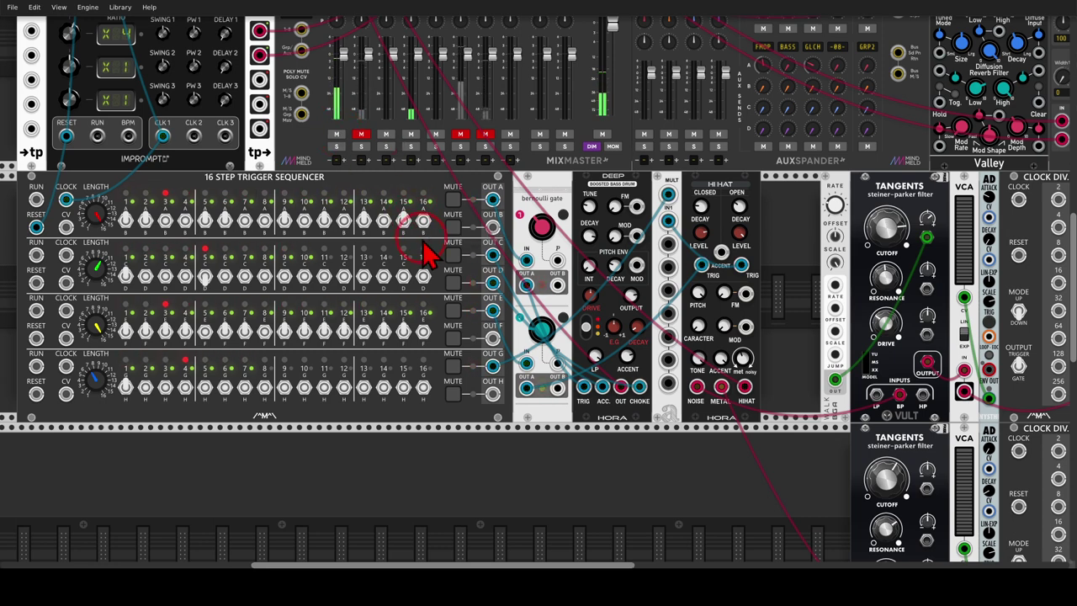
left_click_drag(425, 244, 452, 268)
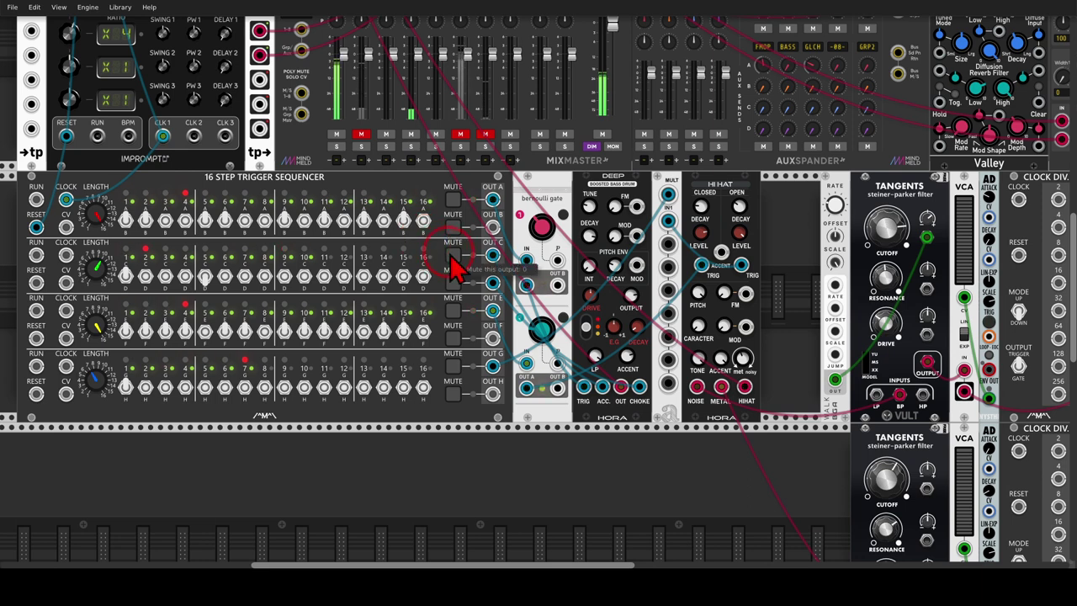
mouse_move(496, 239)
left_mouse_down()
mouse_move(466, 277)
mouse_move(490, 309)
mouse_move(510, 283)
mouse_move(486, 239)
left_mouse_up()
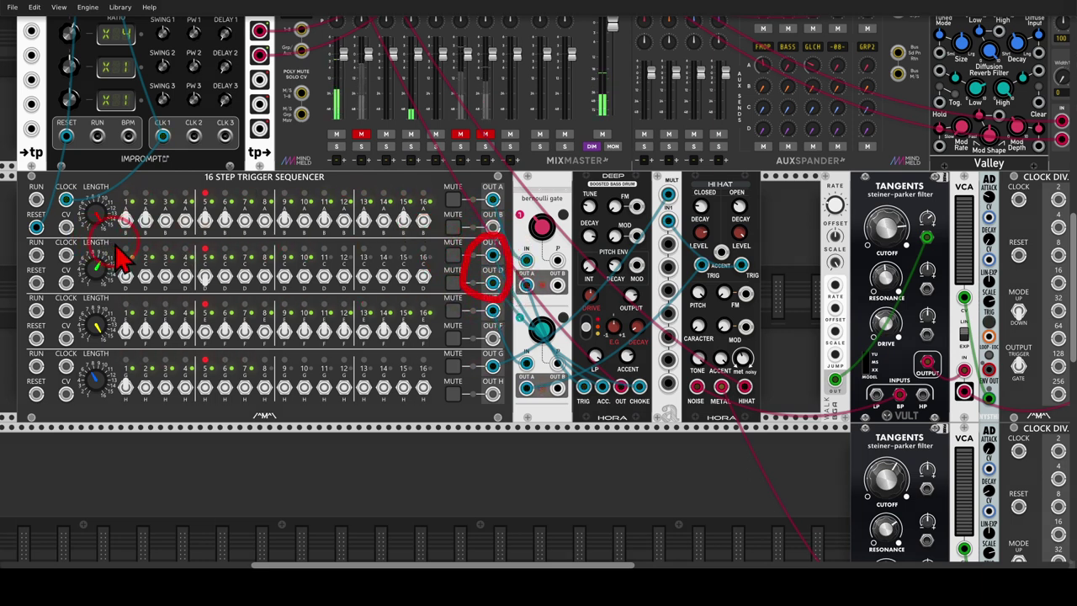
mouse_move(118, 256)
left_mouse_down()
mouse_move(77, 285)
mouse_move(120, 295)
mouse_move(120, 253)
left_mouse_up()
left_click_drag(492, 299, 496, 337)
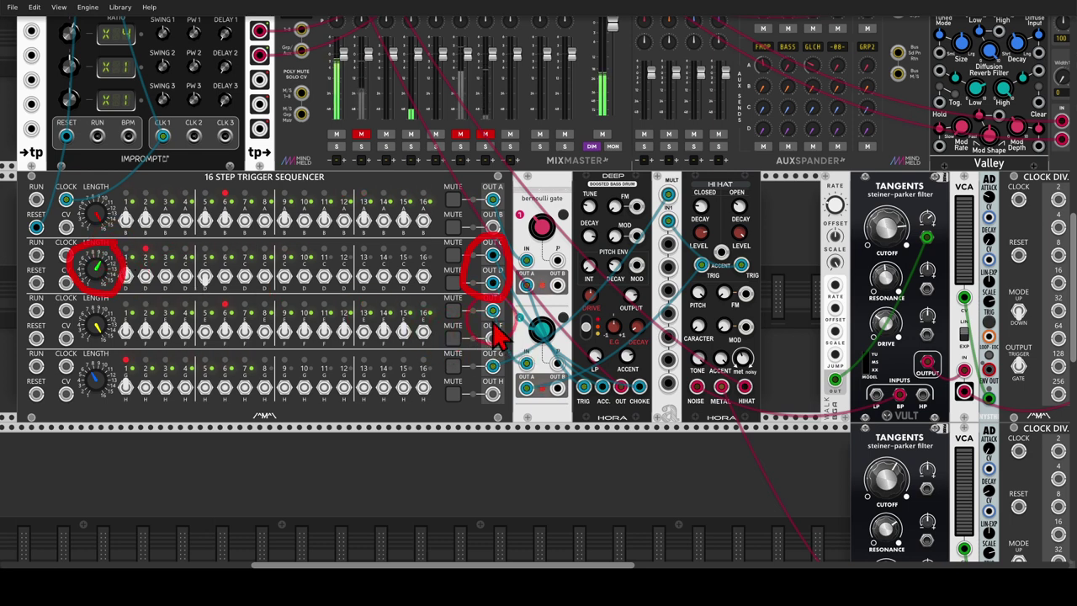
mouse_move(508, 299)
left_mouse_down()
mouse_move(596, 379)
mouse_move(600, 362)
mouse_move(609, 381)
mouse_move(635, 374)
mouse_move(523, 299)
mouse_move(643, 357)
mouse_move(624, 383)
left_mouse_up()
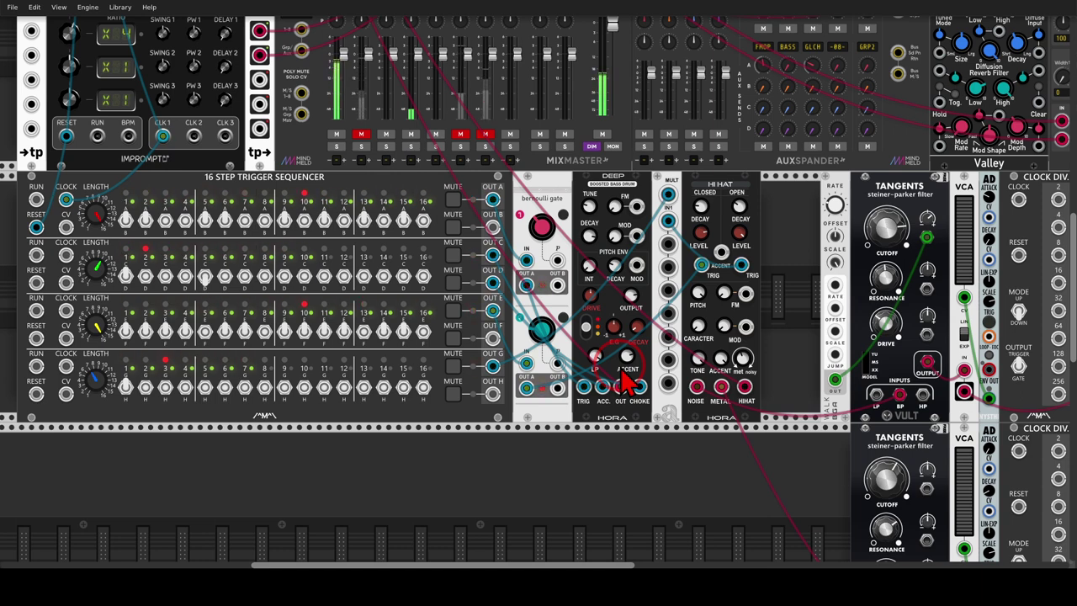
Step: Examine how OUT E passes through the Bernoulli gate's channel 2 to the Hi Hat's closed TRIG, and unmute the mixer's second channel
mouse_move(496, 297)
left_mouse_down()
mouse_move(474, 315)
mouse_move(503, 326)
mouse_move(512, 312)
mouse_move(506, 323)
mouse_move(522, 352)
mouse_move(509, 356)
mouse_move(533, 403)
mouse_move(532, 390)
mouse_move(540, 400)
mouse_move(683, 299)
mouse_move(674, 279)
mouse_move(690, 307)
left_mouse_up()
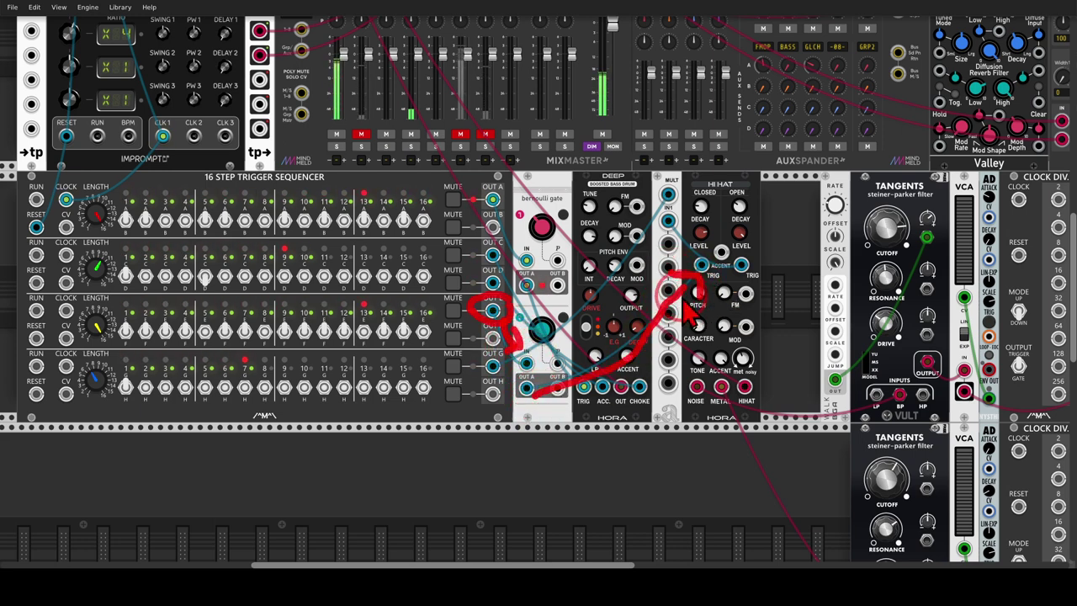
key("Escape")
left_click(361, 135)
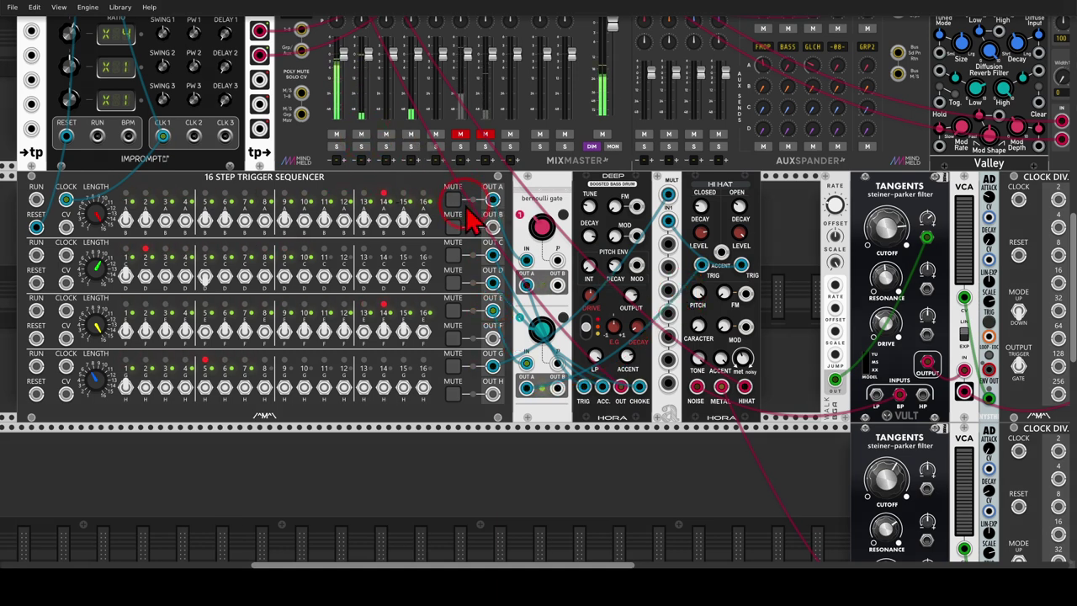
Step: Examine the sequencer row driving OUT G, its length setting, and its route through the MULT to the Hi Hat's open TRIG
mouse_move(502, 344)
left_mouse_down()
mouse_move(473, 389)
mouse_move(498, 390)
mouse_move(507, 347)
left_mouse_up()
mouse_move(116, 348)
left_mouse_down()
mouse_move(85, 351)
mouse_move(67, 377)
mouse_move(98, 415)
mouse_move(126, 390)
mouse_move(107, 348)
left_mouse_up()
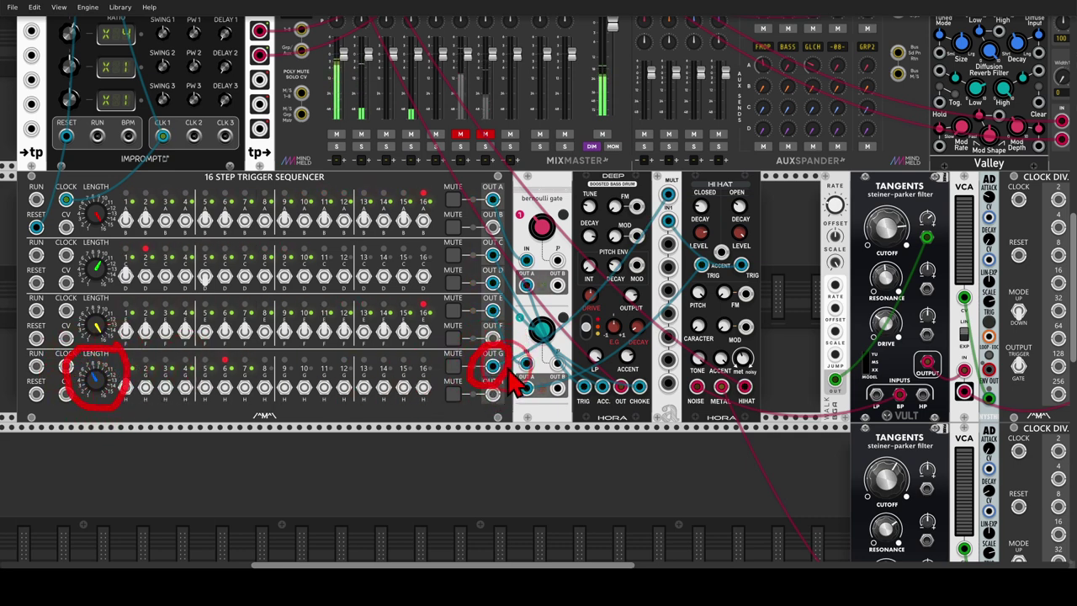
mouse_move(509, 375)
left_mouse_down()
mouse_move(650, 340)
mouse_move(728, 283)
mouse_move(742, 290)
mouse_move(733, 296)
left_mouse_up()
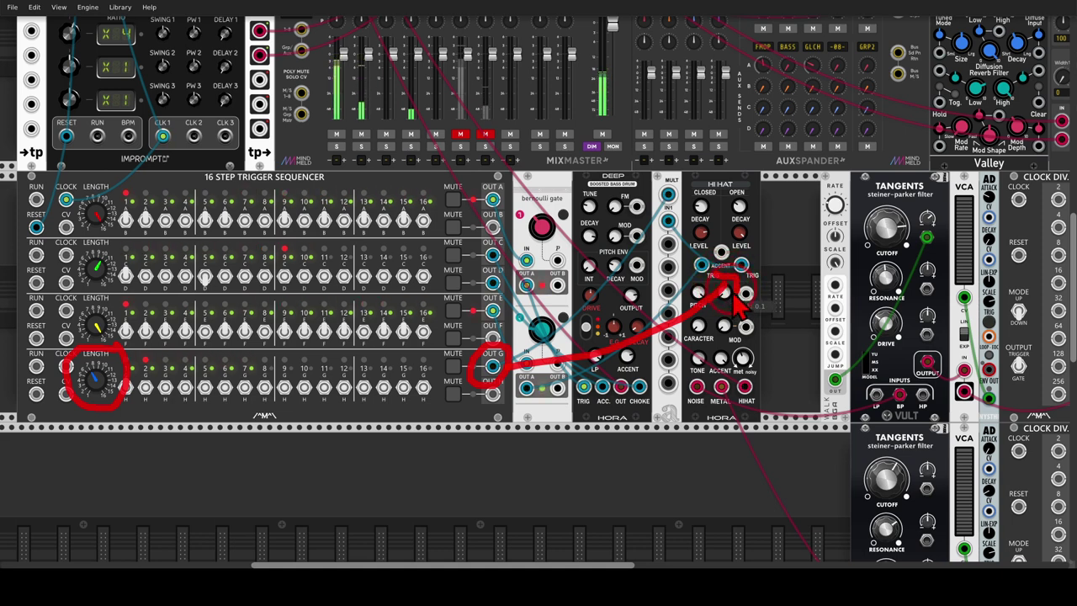
mouse_move(703, 177)
left_mouse_down()
mouse_move(656, 170)
mouse_move(637, 192)
mouse_move(634, 229)
mouse_move(675, 244)
mouse_move(720, 206)
mouse_move(694, 189)
left_mouse_up()
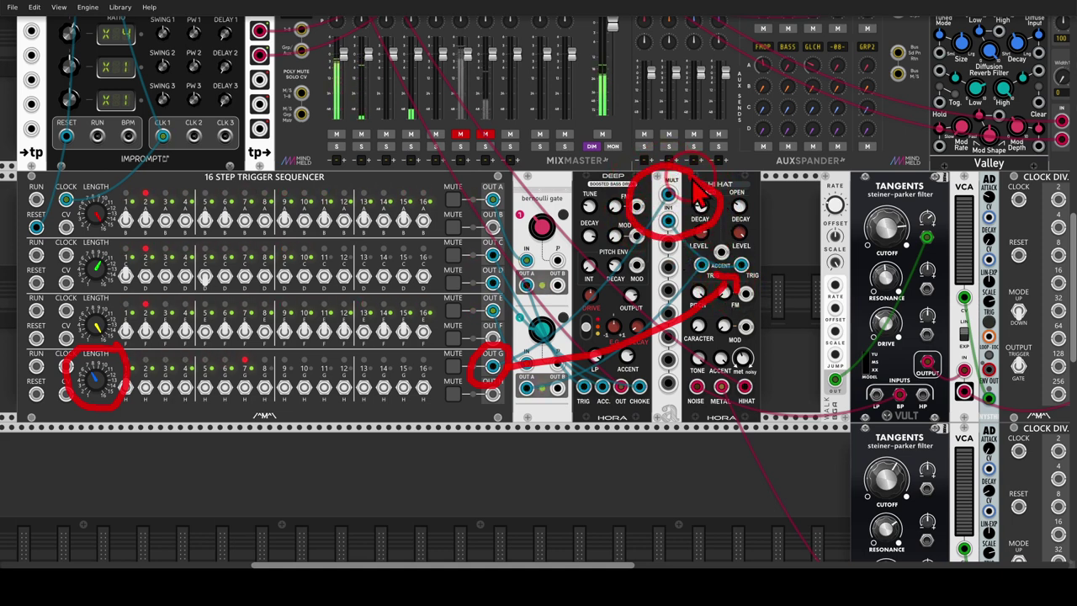
key("Escape")
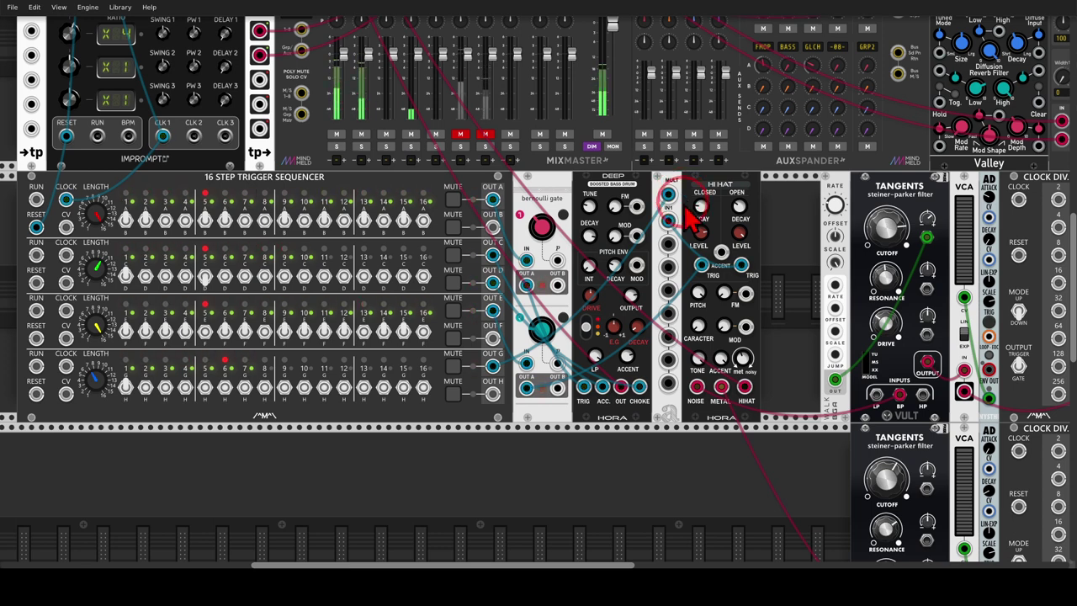
Step: Patch OUT G straight into the Hi Hat's open TRIG as a comparison, and restore the route through the MULT
mouse_move(711, 296)
left_mouse_down()
mouse_move(543, 378)
mouse_move(538, 358)
mouse_move(488, 373)
mouse_move(529, 415)
mouse_move(538, 385)
left_mouse_up()
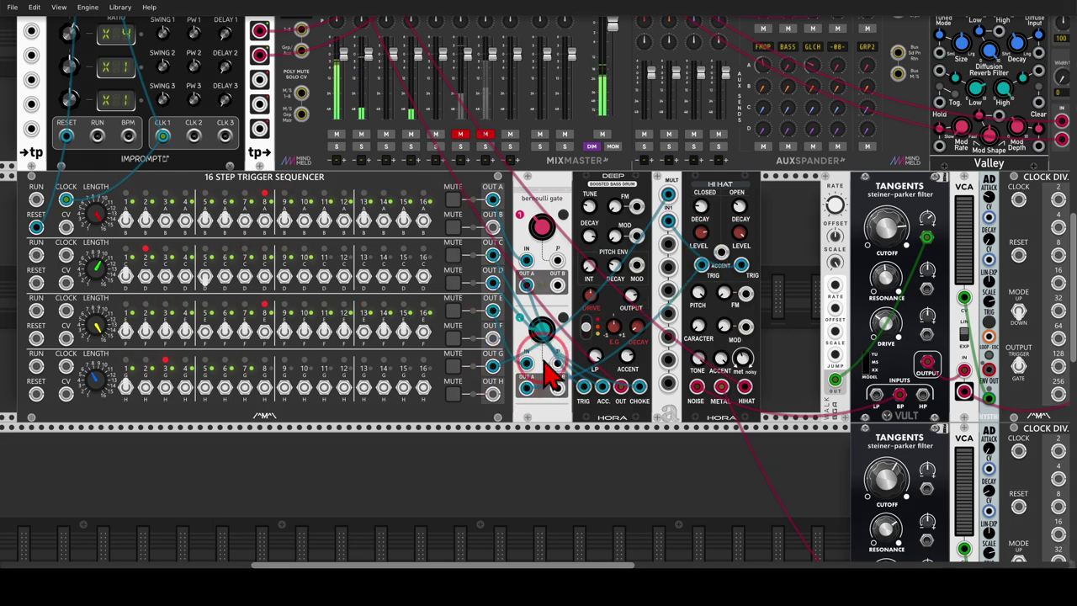
left_click_drag(666, 222, 678, 223)
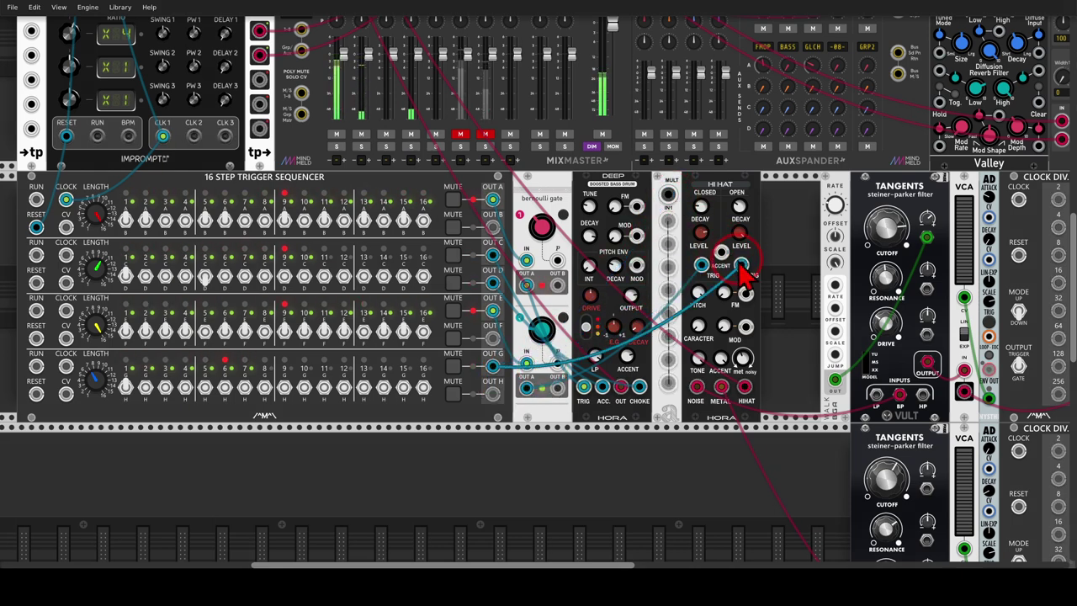
left_click_drag(741, 281, 728, 332)
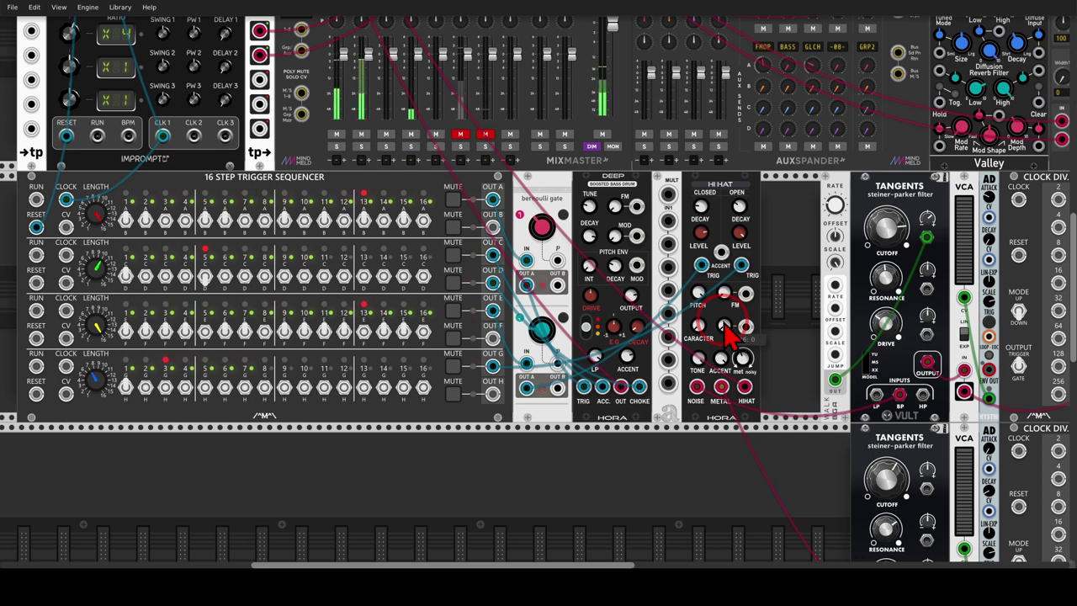
left_click_drag(723, 326, 739, 269)
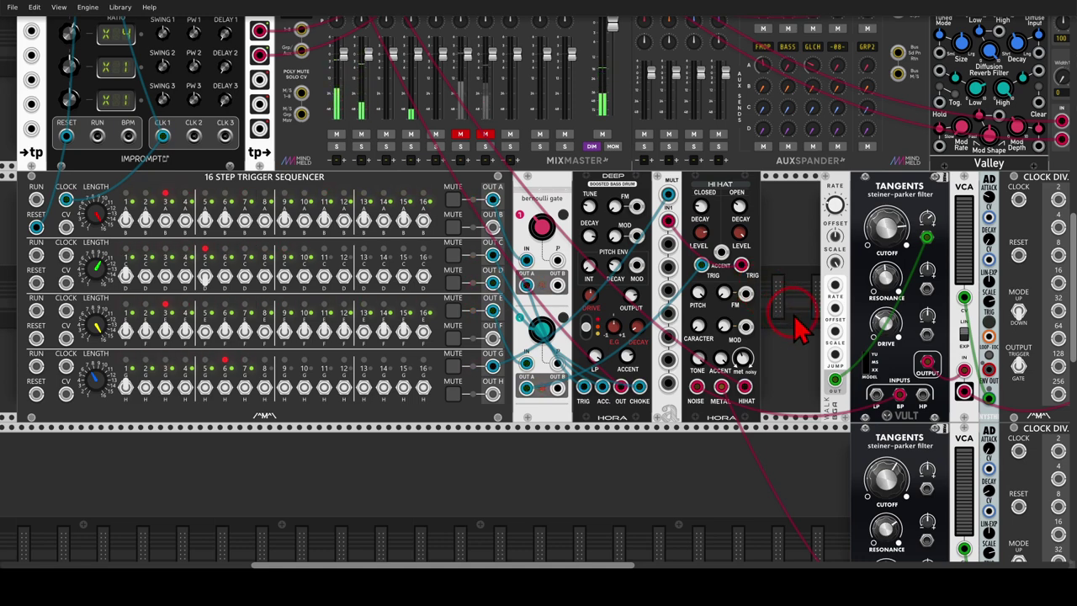
Step: Examine how the Hi Hat's NOISE output enters the upper Tangents filter's BP input and how its cutoff is modulated
left_click_drag(794, 314, 435, 287)
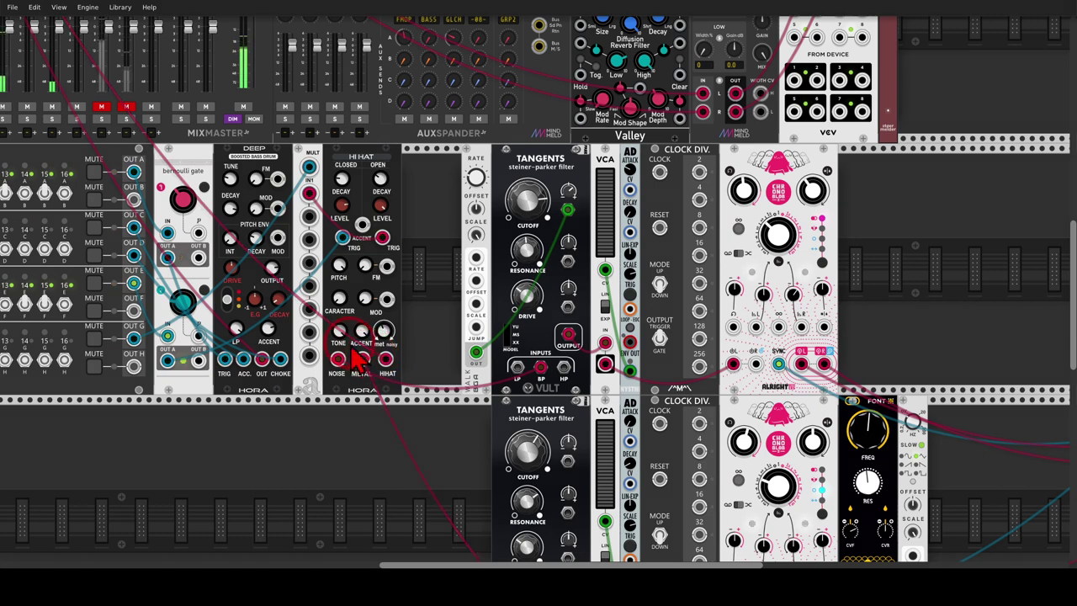
mouse_move(358, 352)
left_mouse_down()
mouse_move(358, 396)
mouse_move(347, 391)
mouse_move(524, 404)
mouse_move(513, 412)
mouse_move(539, 391)
left_mouse_up()
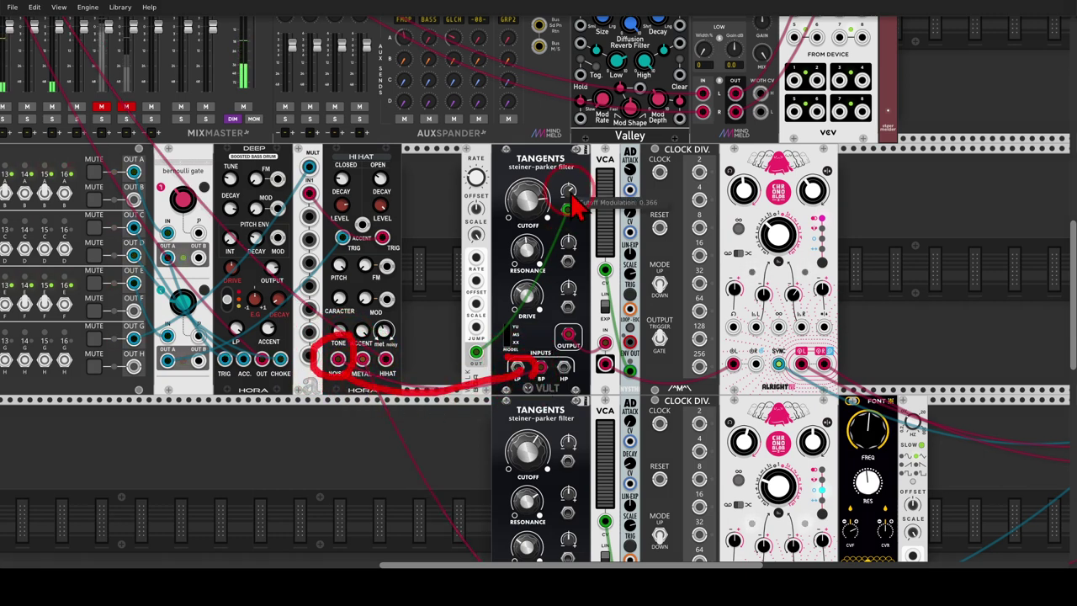
mouse_move(582, 178)
left_mouse_down()
mouse_move(555, 175)
mouse_move(556, 219)
mouse_move(580, 202)
mouse_move(586, 210)
left_mouse_up()
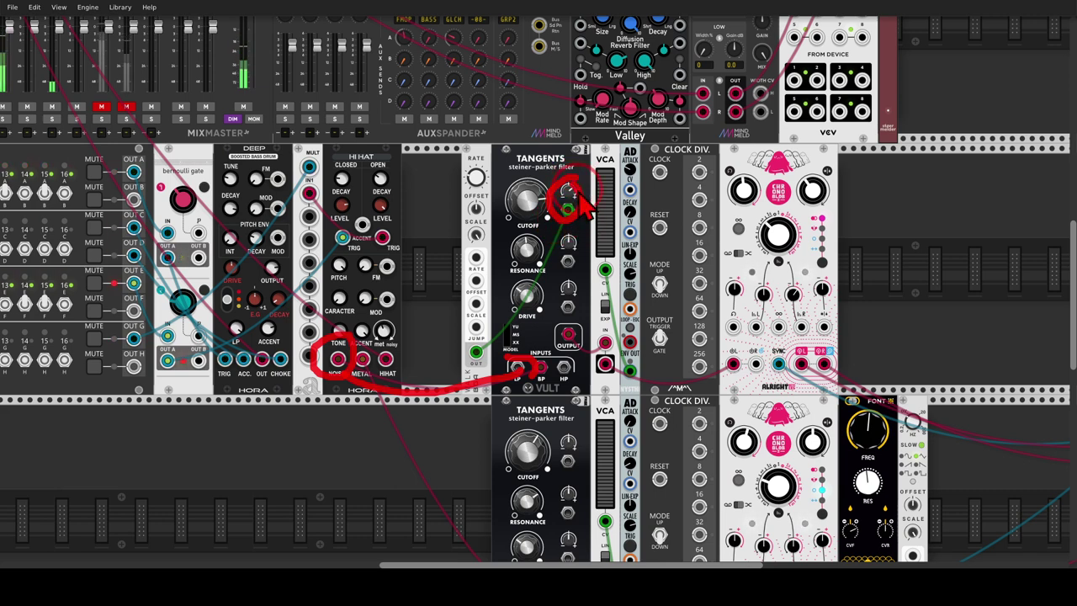
key("Escape")
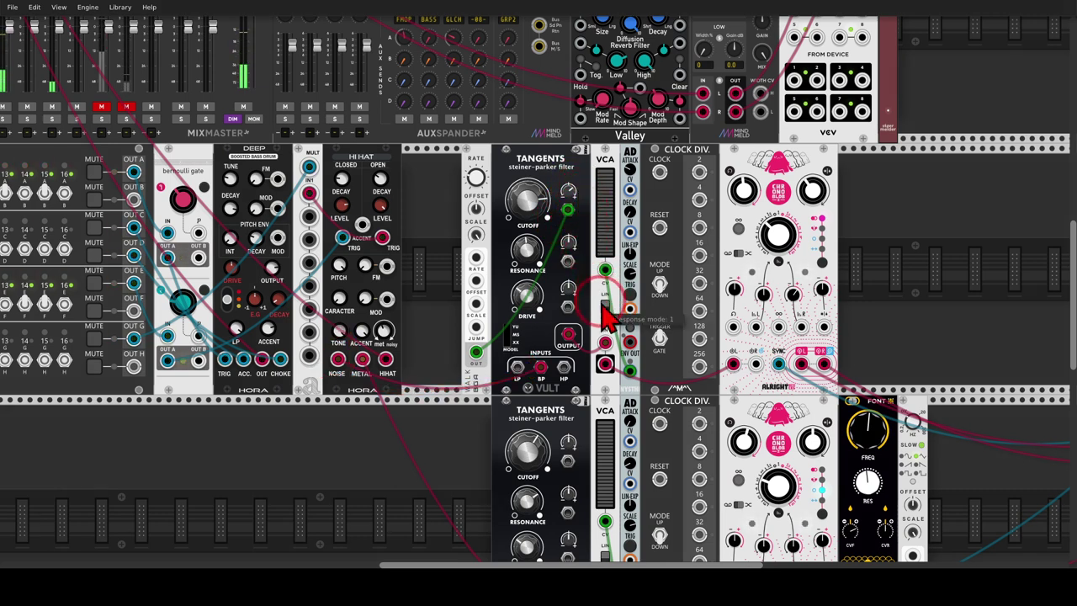
Step: Examine the AD envelope's connection to the upper VCA's CV, and fire the envelope manually to hear the noise through the Chronoblob delay
mouse_move(625, 354)
left_mouse_down()
mouse_move(640, 389)
mouse_move(641, 363)
mouse_move(625, 358)
mouse_move(591, 267)
mouse_move(606, 266)
mouse_move(599, 298)
left_mouse_up()
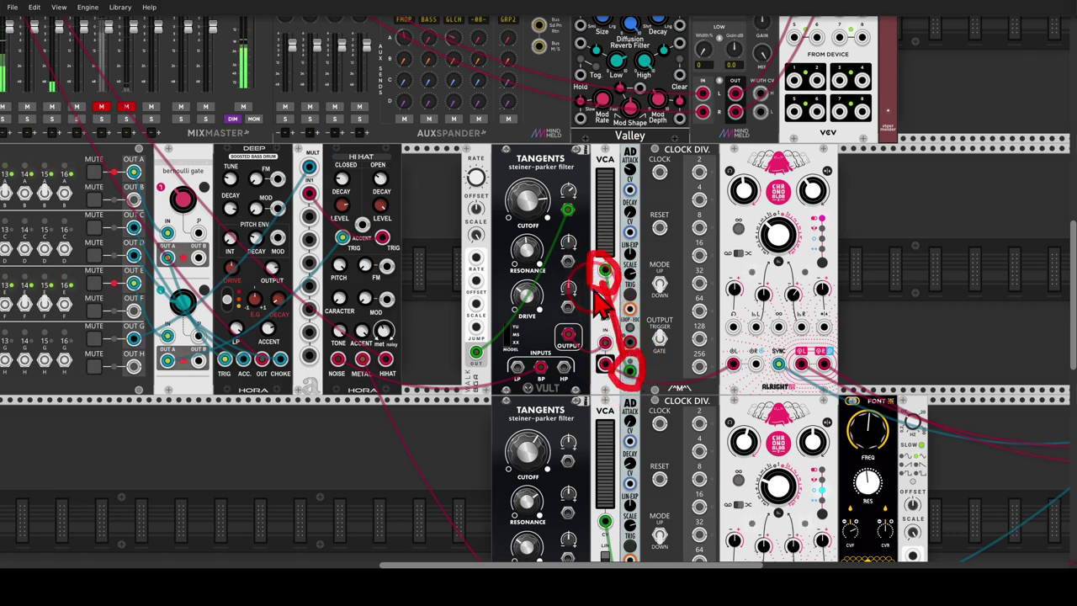
left_click(616, 257)
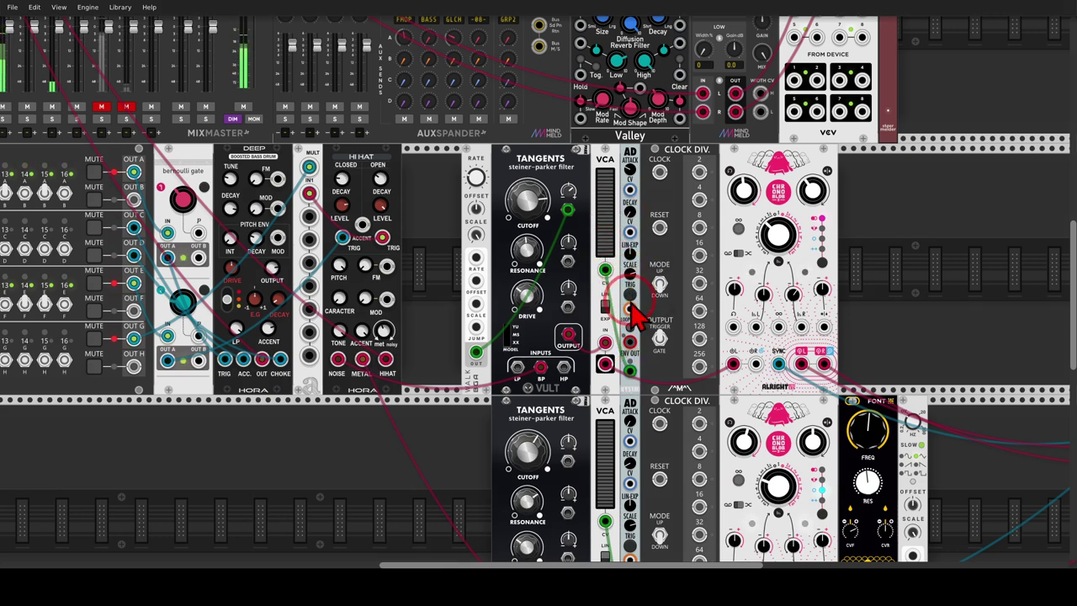
left_click(630, 299)
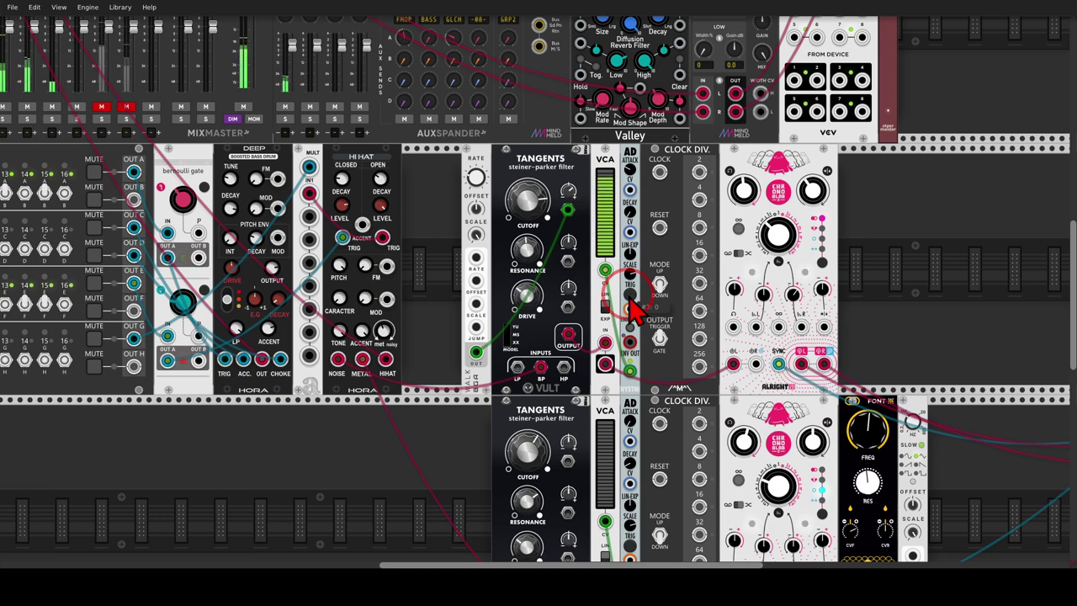
left_click(708, 339)
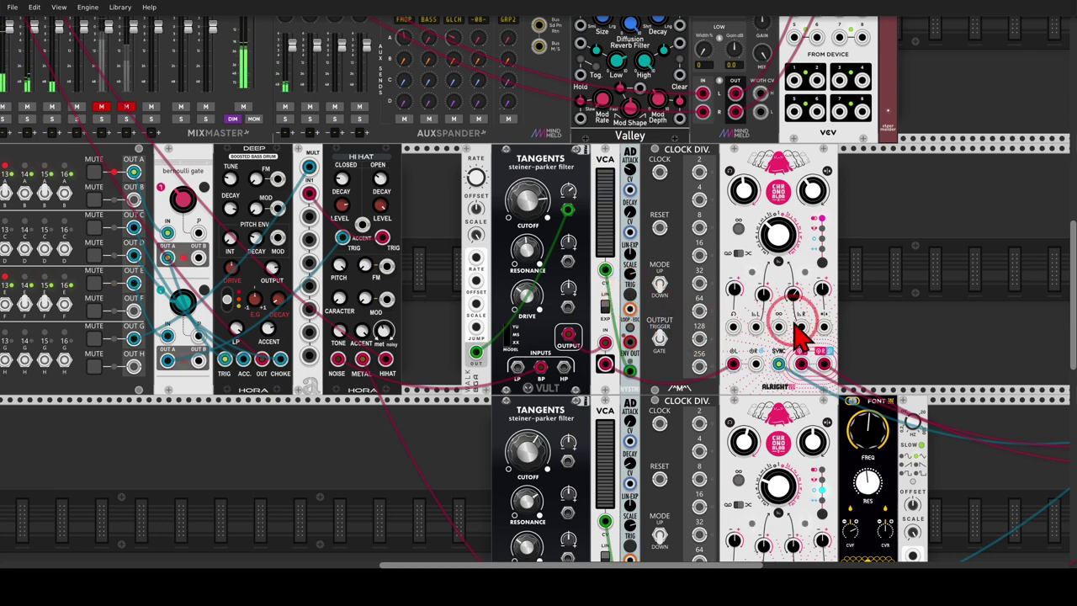
left_click(630, 298)
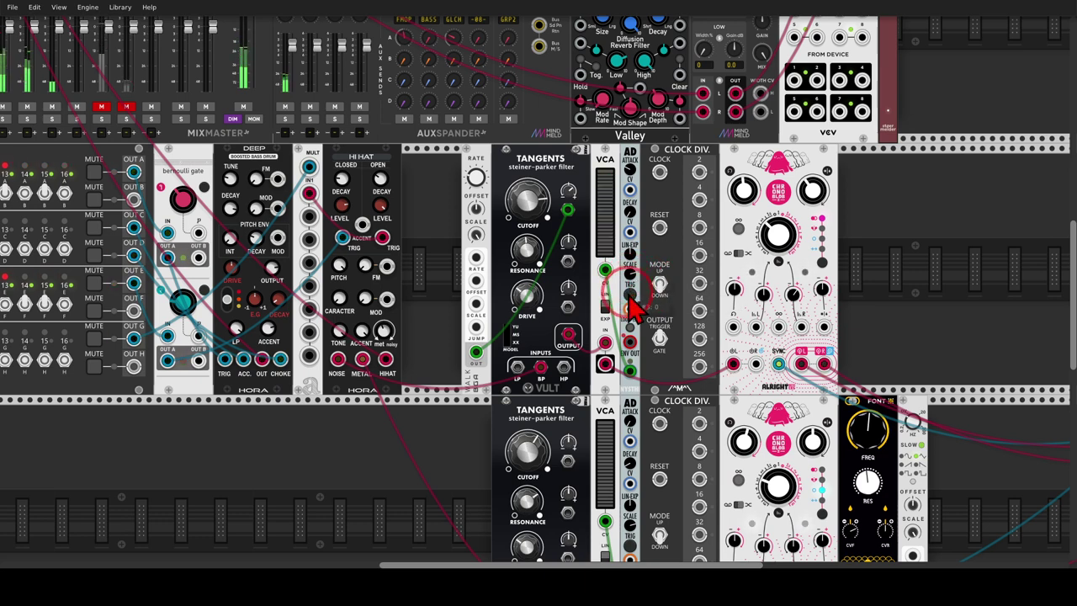
left_click(630, 299)
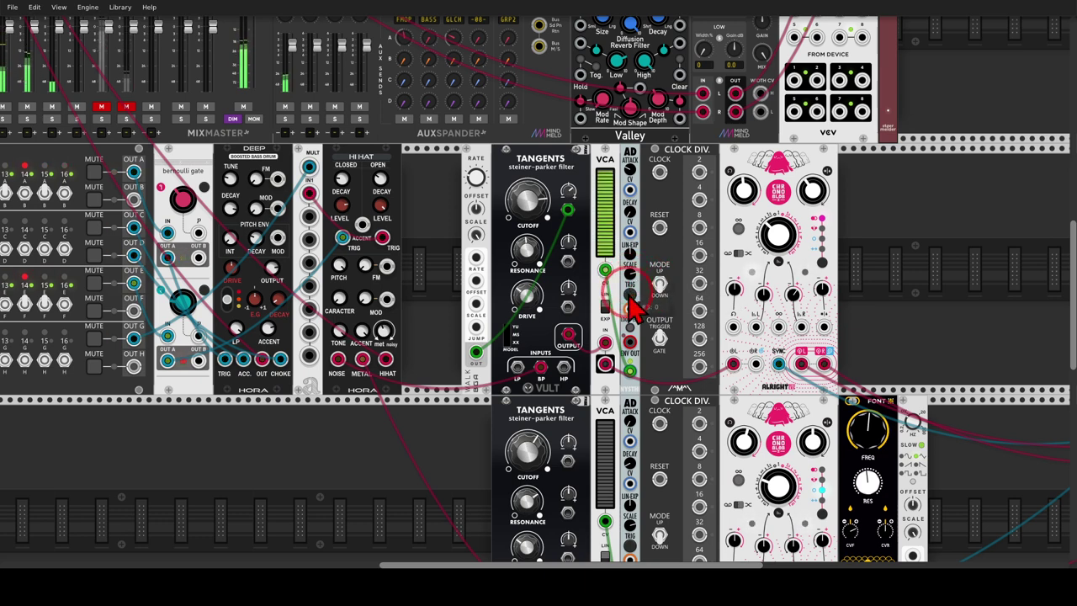
Step: Patch the Bernoulli gate's channel 1 OUT B into the upper CLOCK DIV.'s CLOCK, and its 16 output into the AD's TRIG
left_click_drag(699, 172, 684, 199)
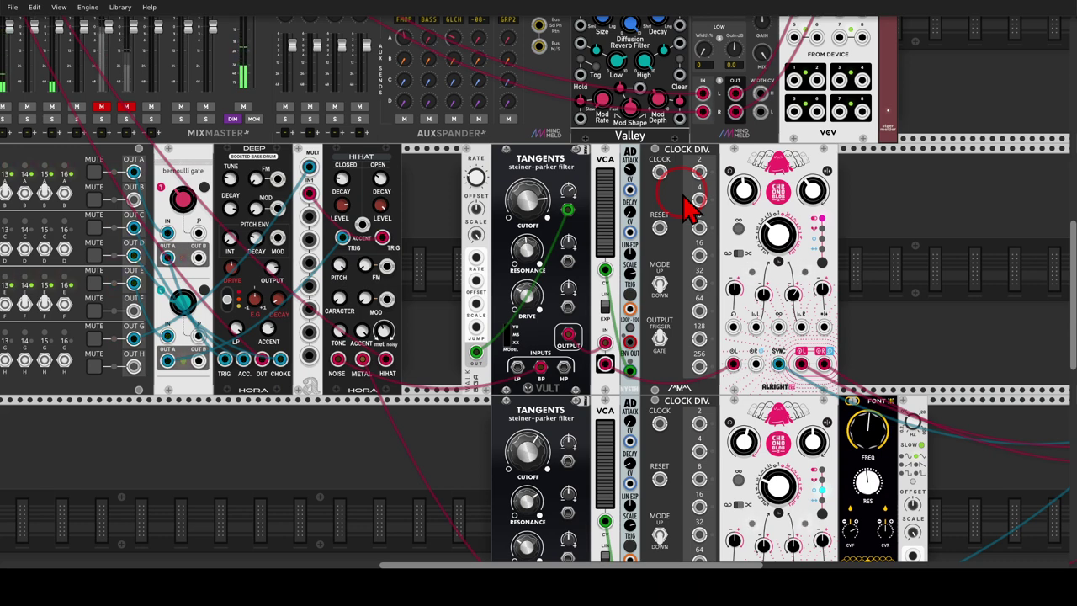
left_click_drag(688, 206, 658, 175)
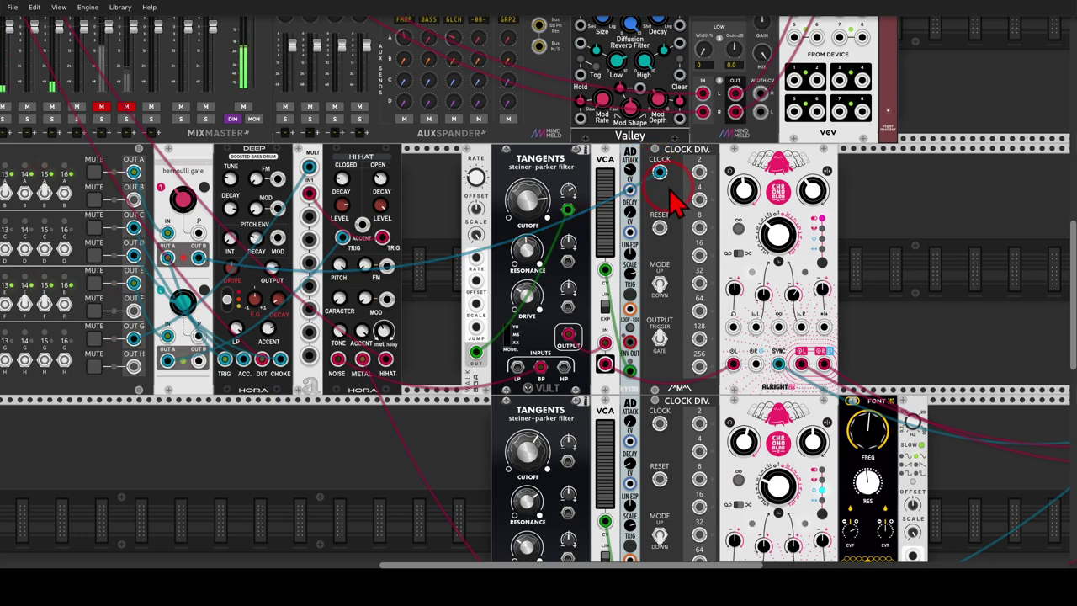
left_click_drag(699, 255, 631, 309)
left_click_drag(565, 324, 443, 301)
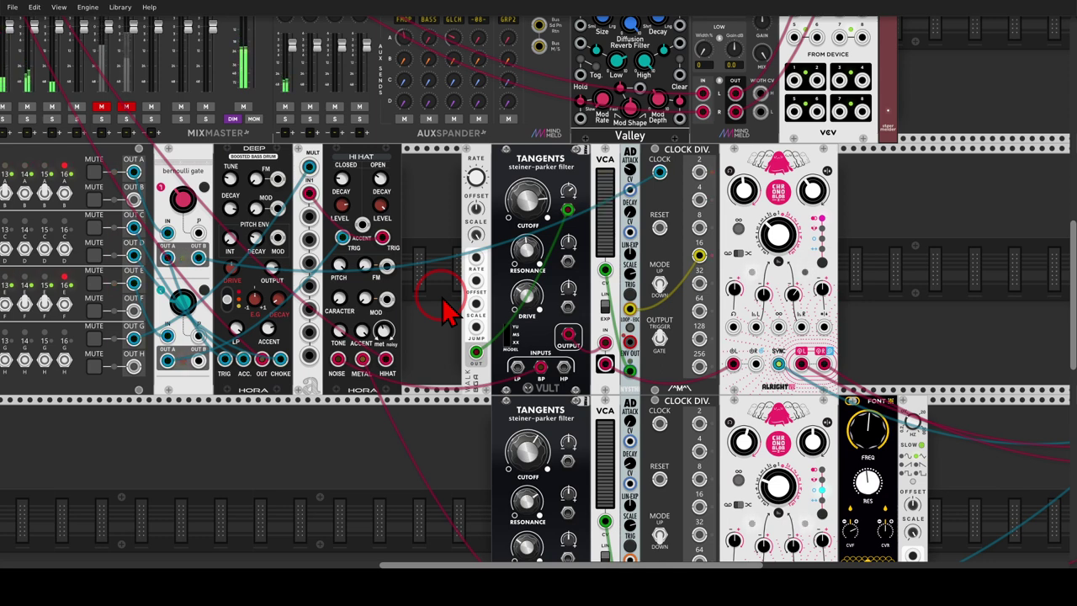
Step: Examine how the Hi Hat's METAL output runs into the lower Tangents filter's BP input and on through the VCA and AD envelope
scroll(444, 315, "down", 3)
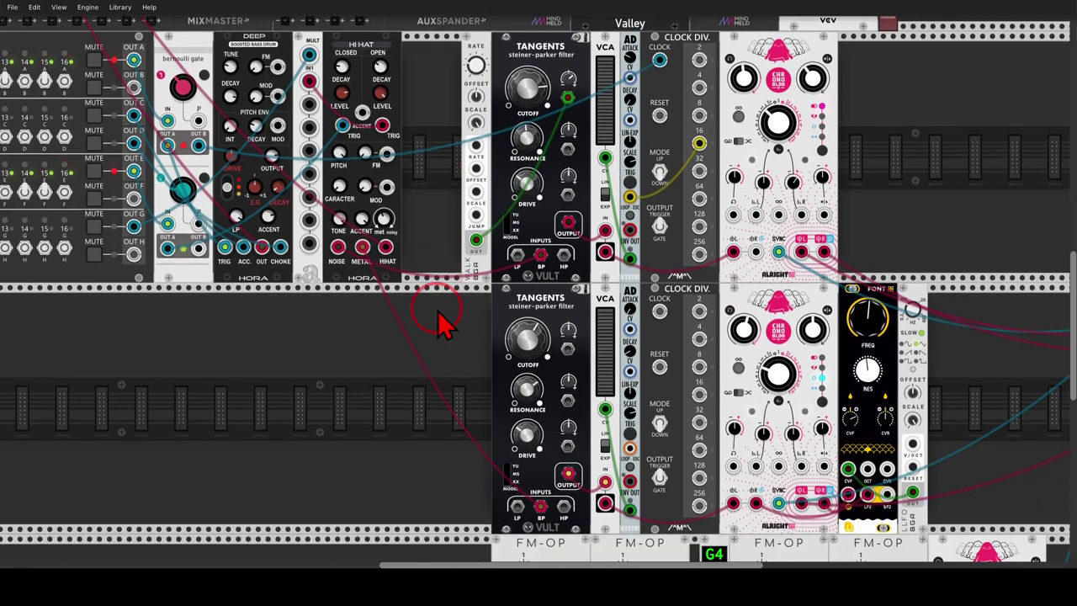
scroll(444, 324, "down", 1)
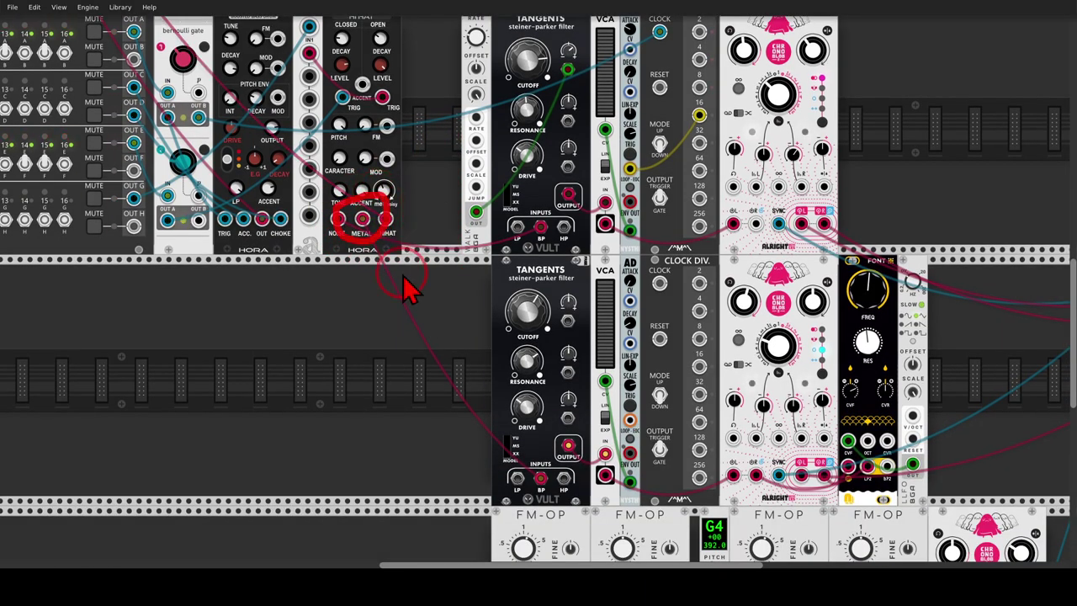
left_click_drag(539, 469, 540, 476)
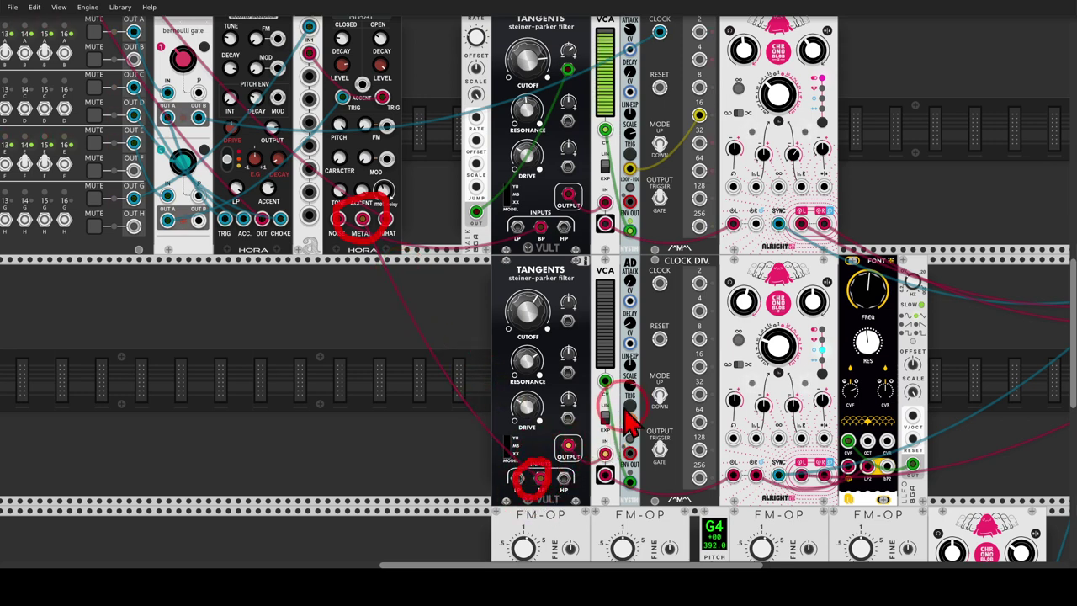
mouse_move(622, 353)
left_mouse_down()
mouse_move(636, 511)
mouse_move(627, 370)
mouse_move(514, 284)
left_mouse_up()
key("Escape")
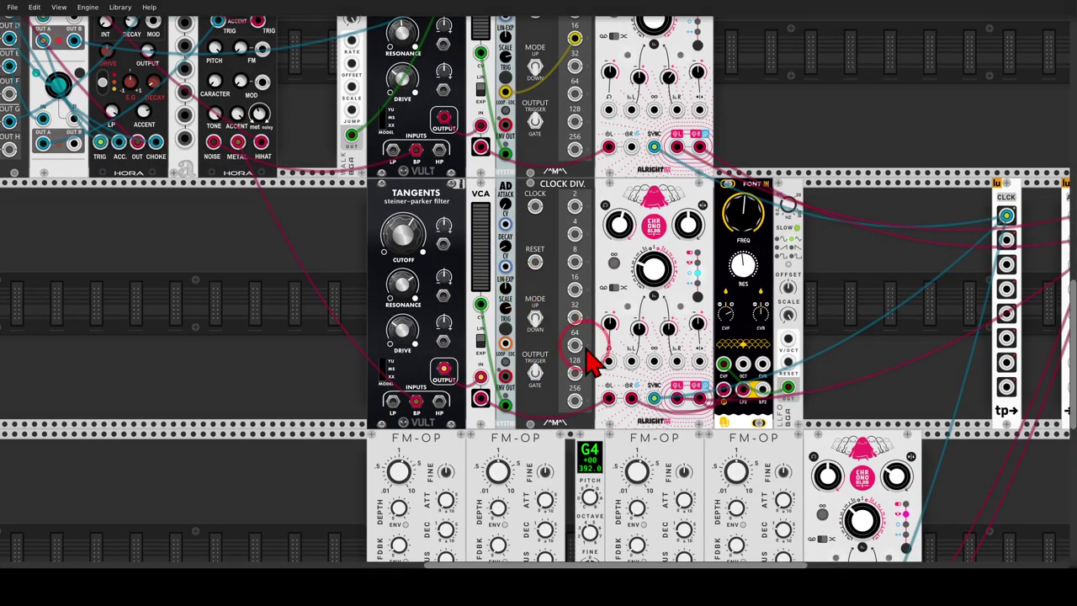
Step: Examine the lower Chronoblob's feedback routing through the FONT filter and the delay outputs' route to the ADIO teleport
mouse_move(673, 378)
left_mouse_down()
mouse_move(697, 418)
mouse_move(720, 410)
mouse_move(703, 397)
mouse_move(740, 406)
mouse_move(736, 425)
mouse_move(677, 435)
mouse_move(642, 423)
left_mouse_up()
left_click_drag(761, 262, 757, 294)
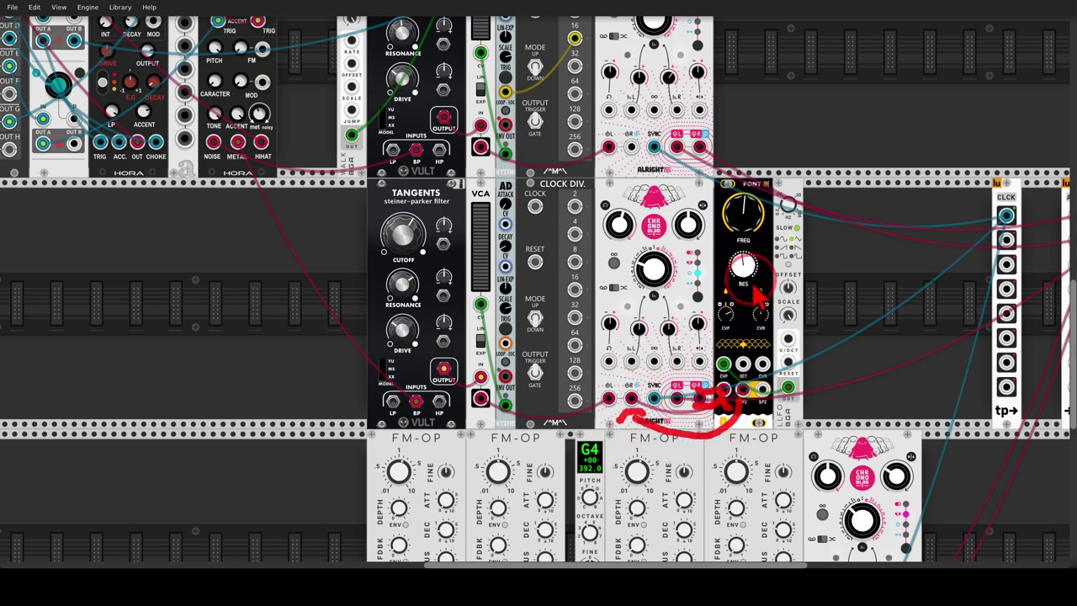
left_click_drag(648, 385, 629, 412)
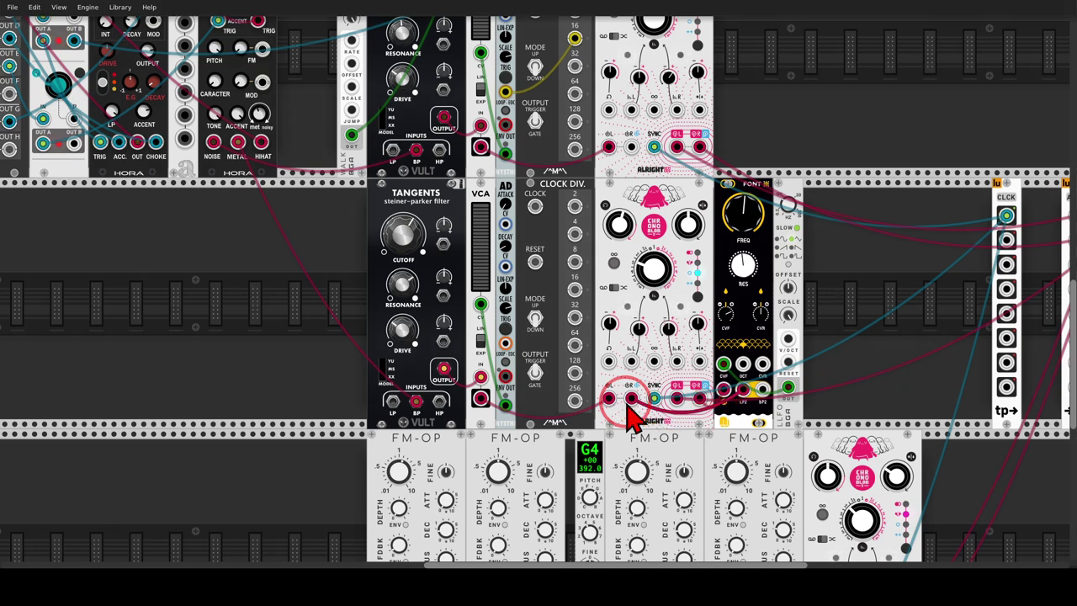
left_click_drag(885, 265, 610, 218)
mouse_move(849, 122)
left_mouse_down()
mouse_move(671, 317)
mouse_move(788, 402)
mouse_move(858, 264)
mouse_move(850, 107)
left_mouse_up()
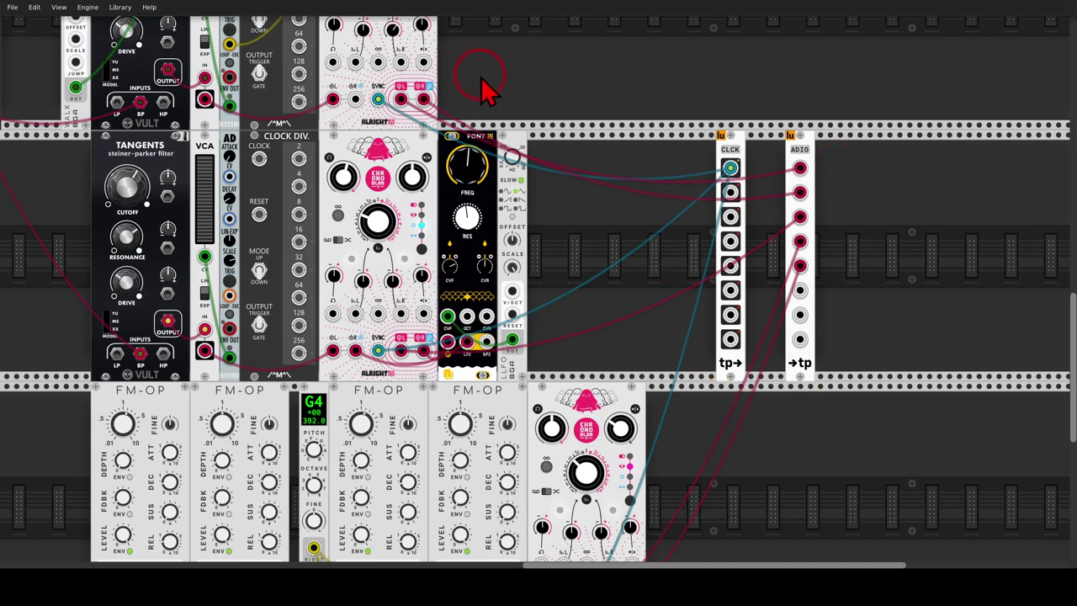
Step: Trace the CLCK and ADIO teleports beside the delay rows to their counterparts at the Clocked module and the MixMaster inputs
mouse_move(493, 89)
left_mouse_down()
mouse_move(728, 174)
mouse_move(904, 277)
mouse_move(597, 137)
left_mouse_up()
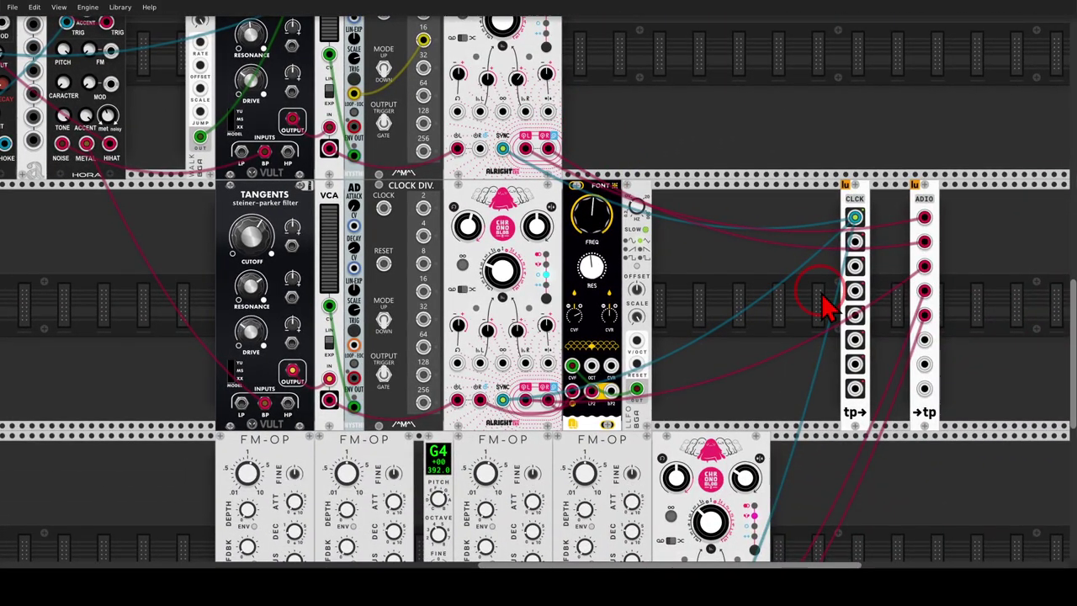
left_click_drag(877, 211, 881, 221)
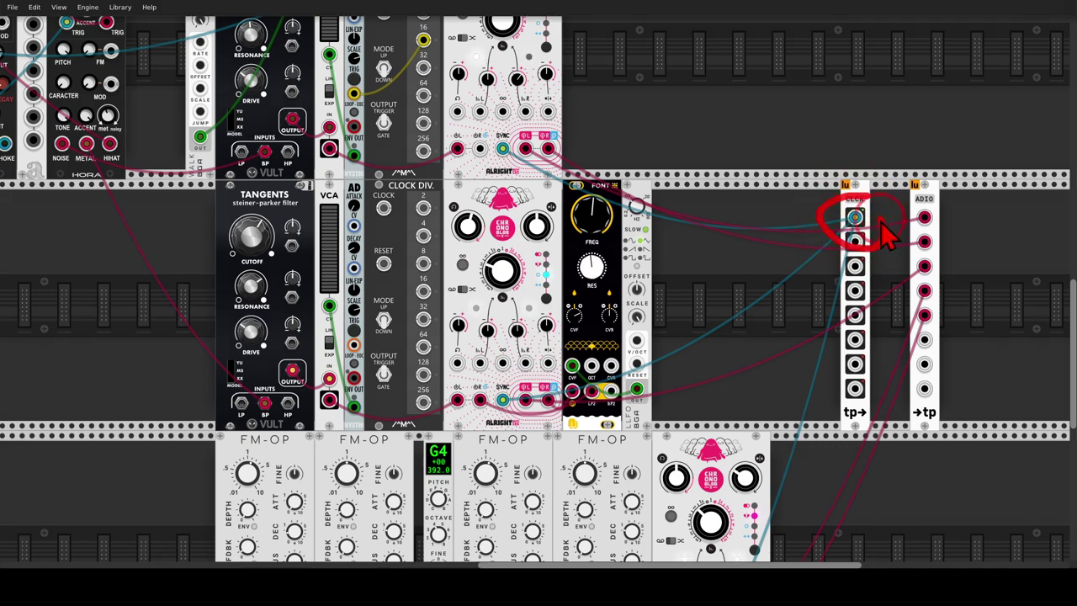
mouse_move(991, 202)
left_mouse_down()
mouse_move(960, 185)
mouse_move(895, 254)
mouse_move(923, 368)
mouse_move(982, 280)
mouse_move(985, 205)
left_mouse_up()
left_click_drag(545, 76, 1074, 387)
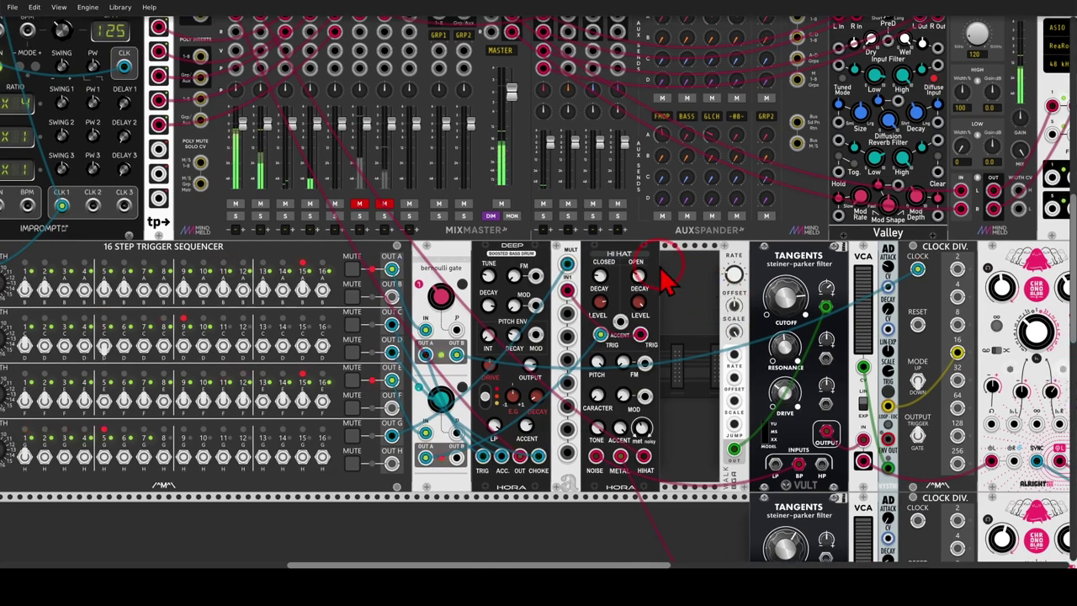
mouse_move(661, 267)
left_mouse_down()
mouse_move(942, 381)
mouse_move(965, 434)
mouse_move(957, 392)
left_mouse_up()
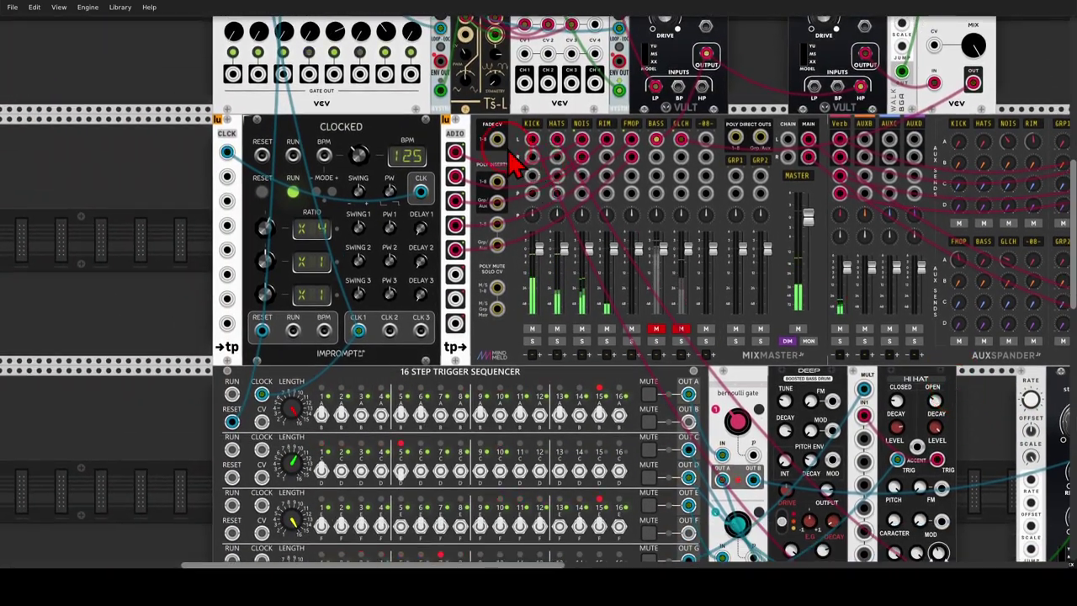
mouse_move(490, 129)
left_mouse_down()
mouse_move(429, 171)
mouse_move(450, 286)
mouse_move(499, 210)
mouse_move(498, 139)
left_mouse_up()
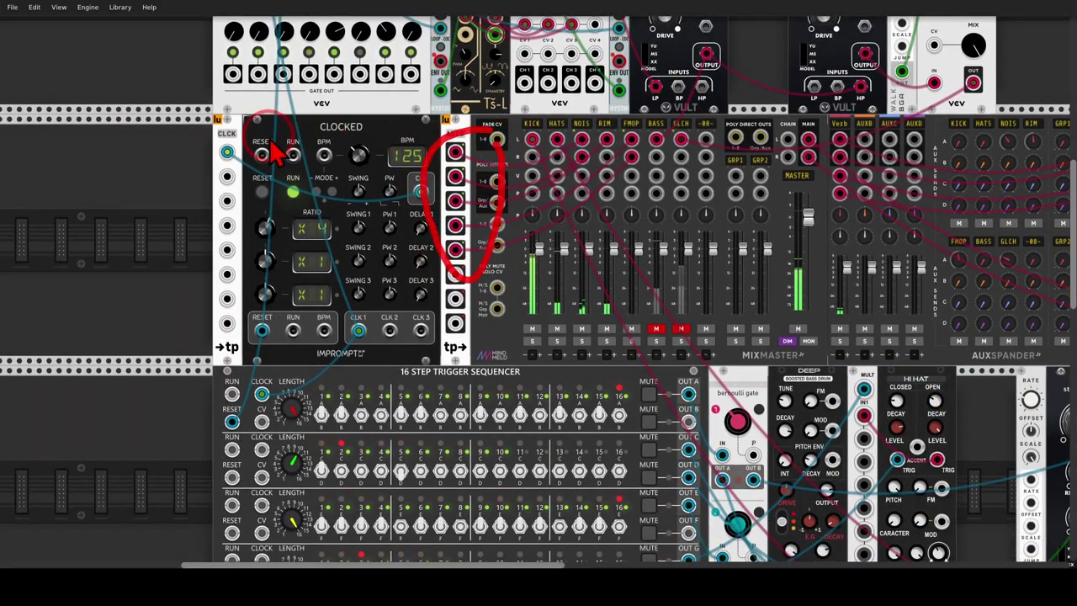
mouse_move(252, 126)
left_mouse_down()
mouse_move(221, 135)
mouse_move(251, 154)
left_mouse_up()
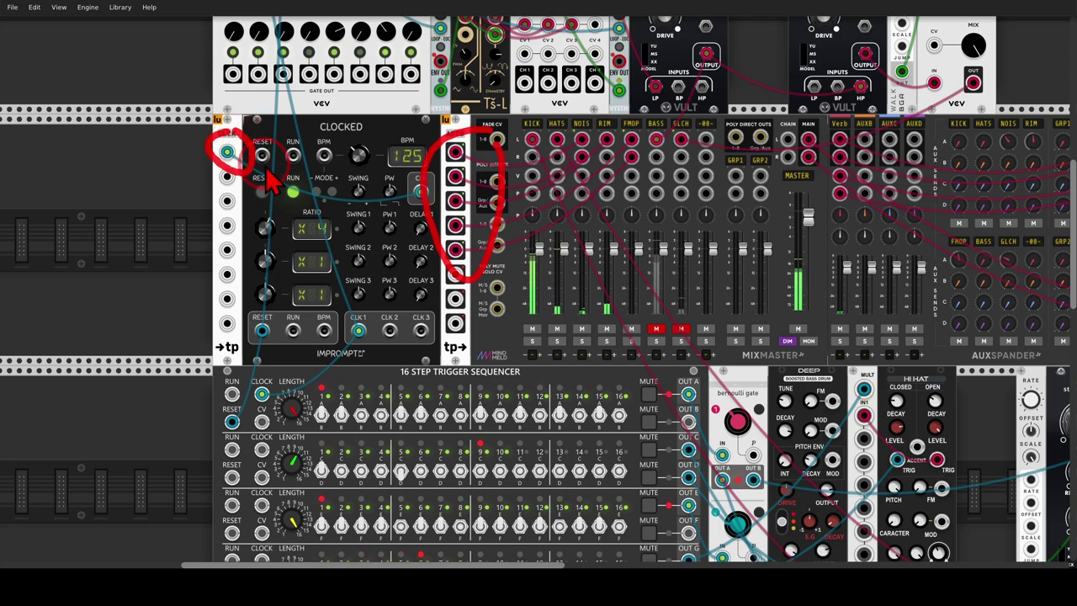
key("shift+F9")
Step: Patch the Bernoulli gate's channel 2 OUT B into the lower CLOCK DIV.'s CLOCK, and its 32 output into the lower AD's TRIG
left_click_drag(744, 378, 147, 20)
left_click_drag(410, 340, 300, 259)
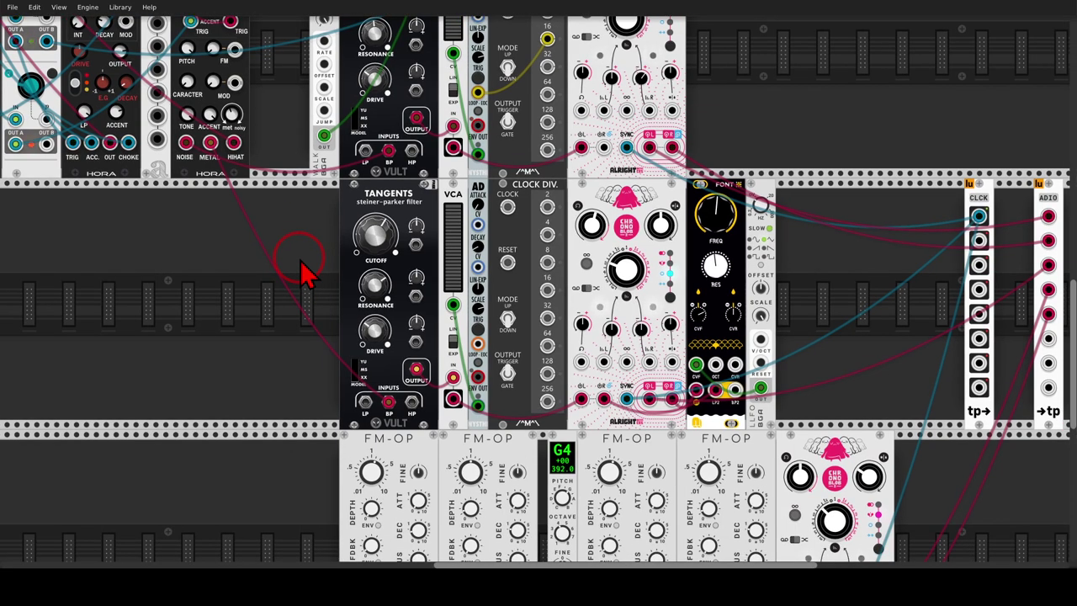
left_click_drag(240, 261, 788, 210)
left_click_drag(541, 284, 426, 264)
left_click_drag(709, 303, 456, 292)
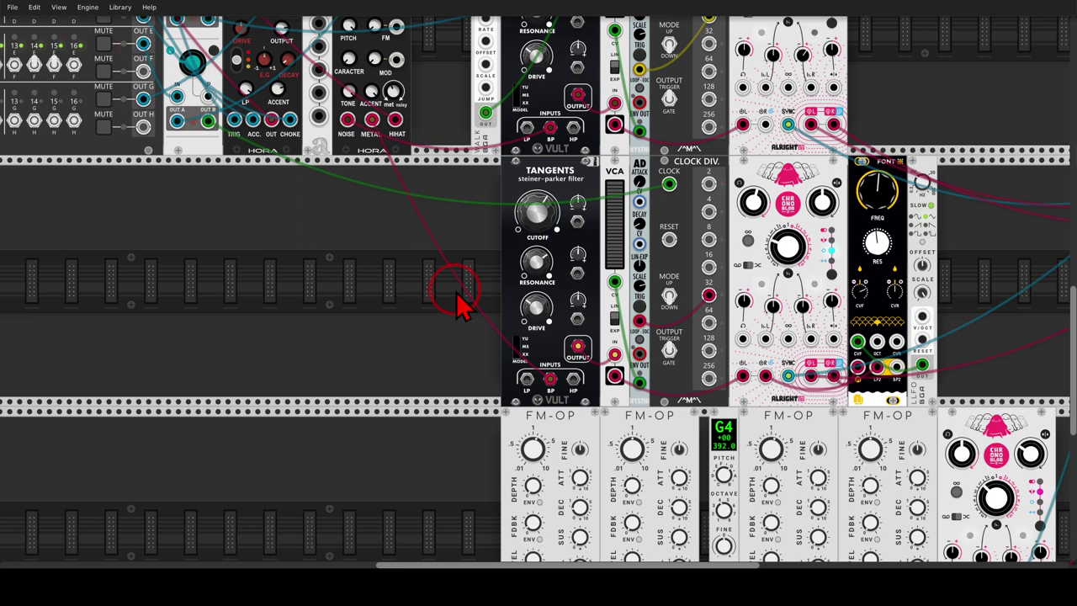
Step: Examine the two FM-OP pairs in the bottom row and how they run through the Chronoblob to the ADIO teleport
left_click_drag(456, 292, 455, 291)
scroll(456, 292, "down", 5)
scroll(493, 348, "right", 4)
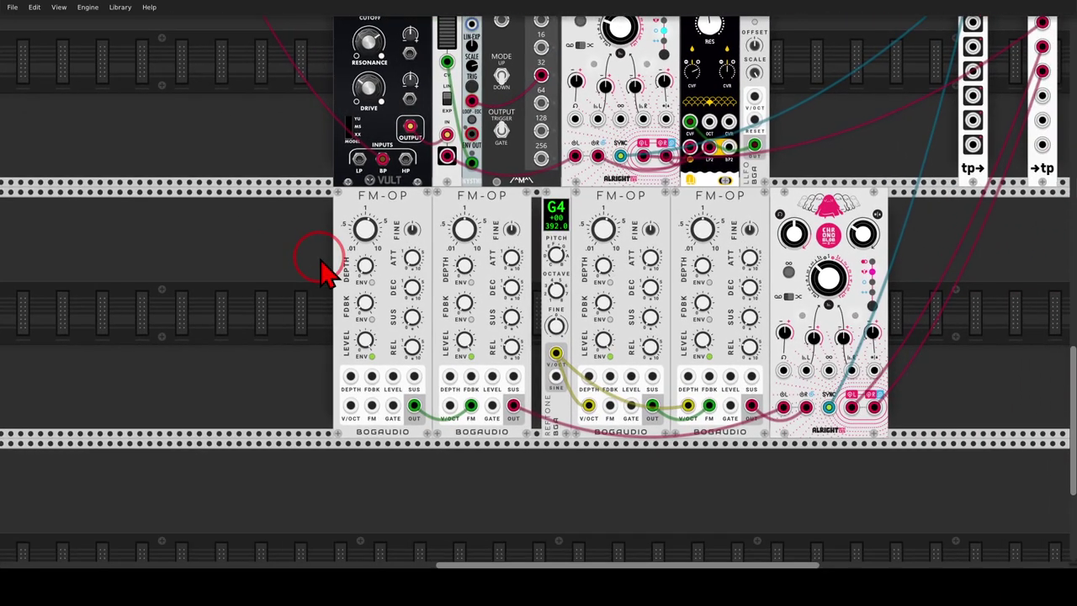
mouse_move(336, 201)
left_mouse_down()
mouse_move(486, 237)
mouse_move(524, 187)
mouse_move(358, 186)
mouse_move(338, 204)
left_mouse_up()
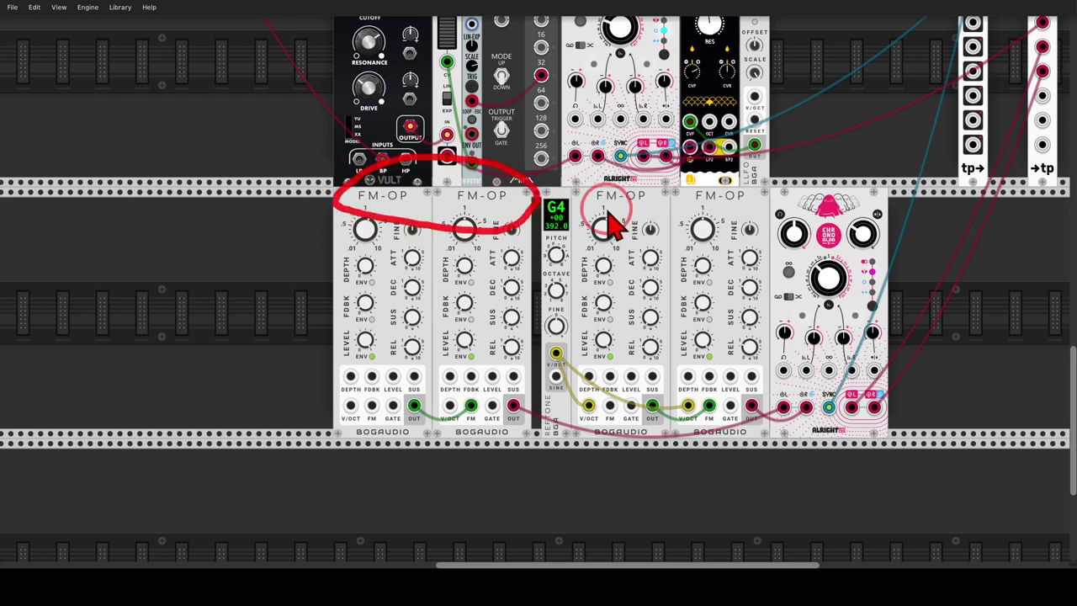
mouse_move(607, 215)
left_mouse_down()
mouse_move(735, 238)
mouse_move(731, 174)
mouse_move(612, 187)
mouse_move(605, 202)
mouse_move(576, 190)
mouse_move(537, 245)
mouse_move(548, 255)
mouse_move(577, 221)
mouse_move(570, 189)
mouse_move(580, 217)
left_mouse_up()
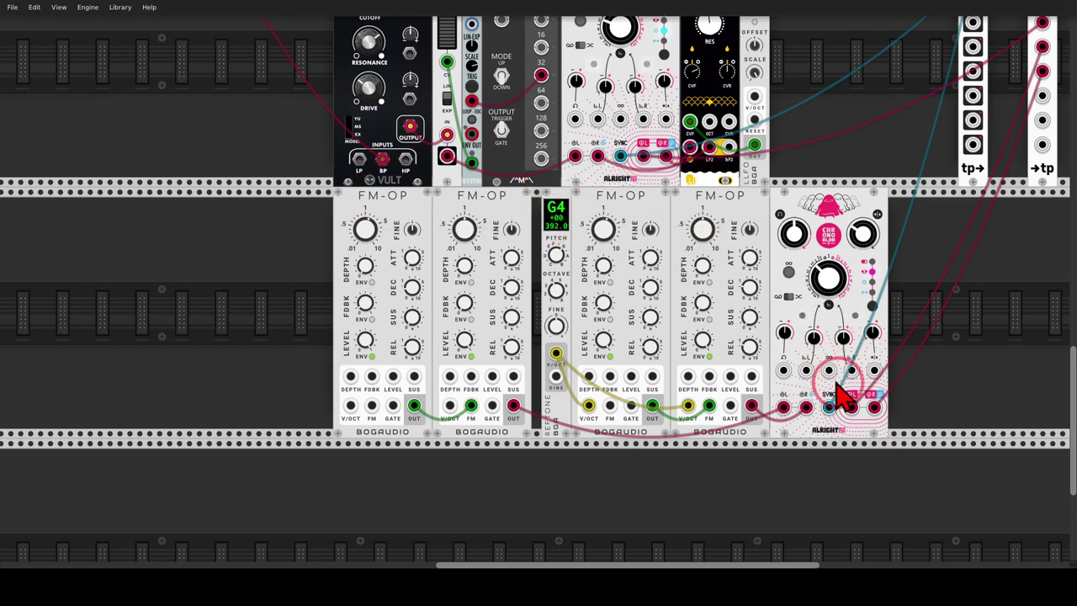
mouse_move(892, 374)
left_mouse_down()
mouse_move(754, 412)
mouse_move(905, 437)
left_mouse_up()
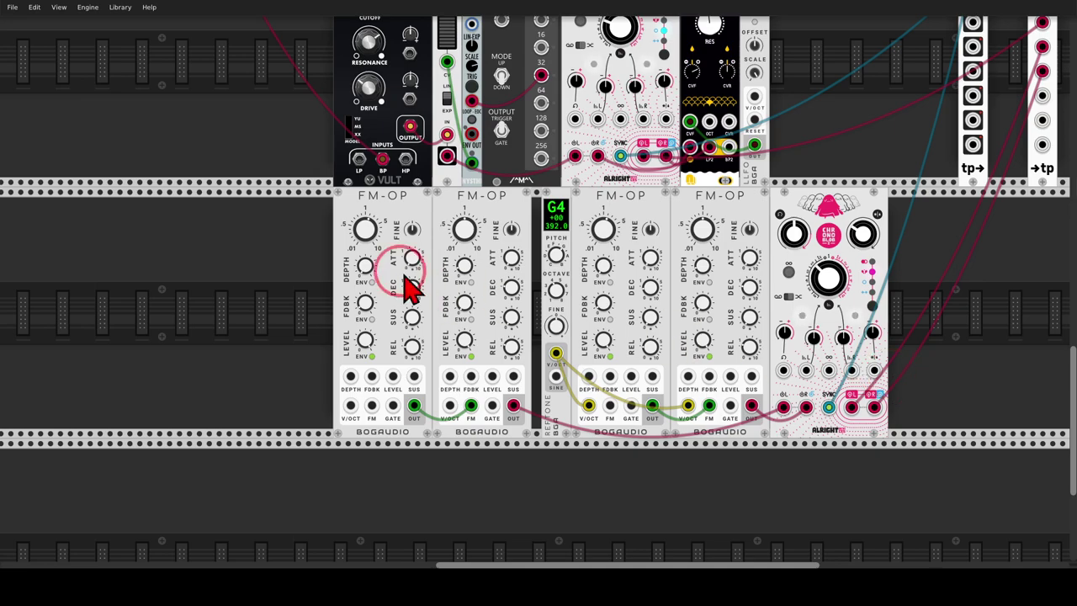
Step: Patch the upper CLOCK DIV.'s 2 output into the first FM-OP pair's GATEs, and the lower divider's 2 output into the second pair's GATEs
left_click_drag(295, 109, 337, 433)
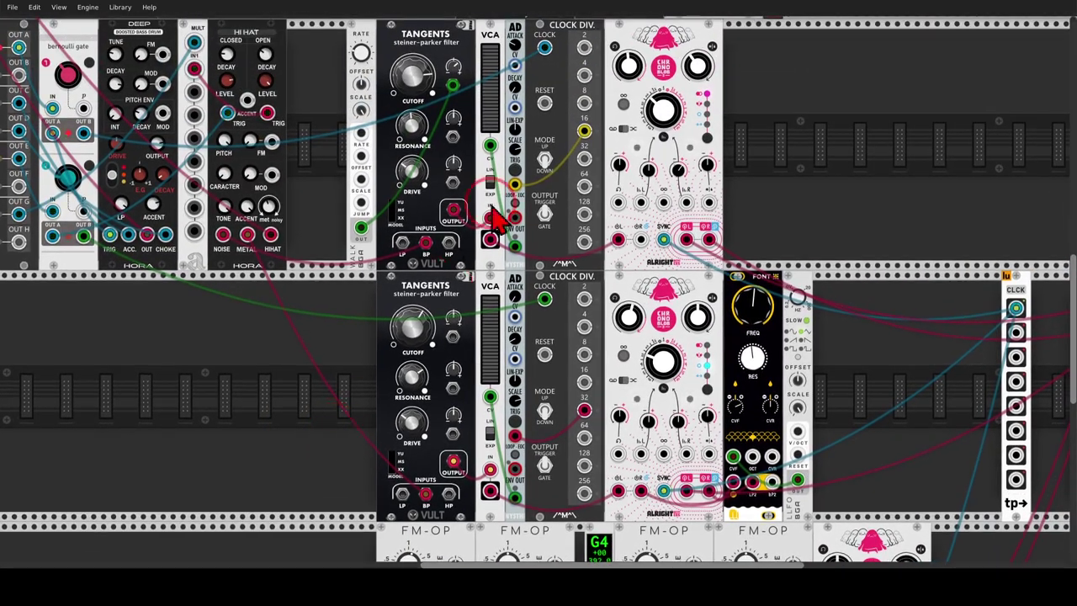
left_click_drag(586, 49, 539, 425)
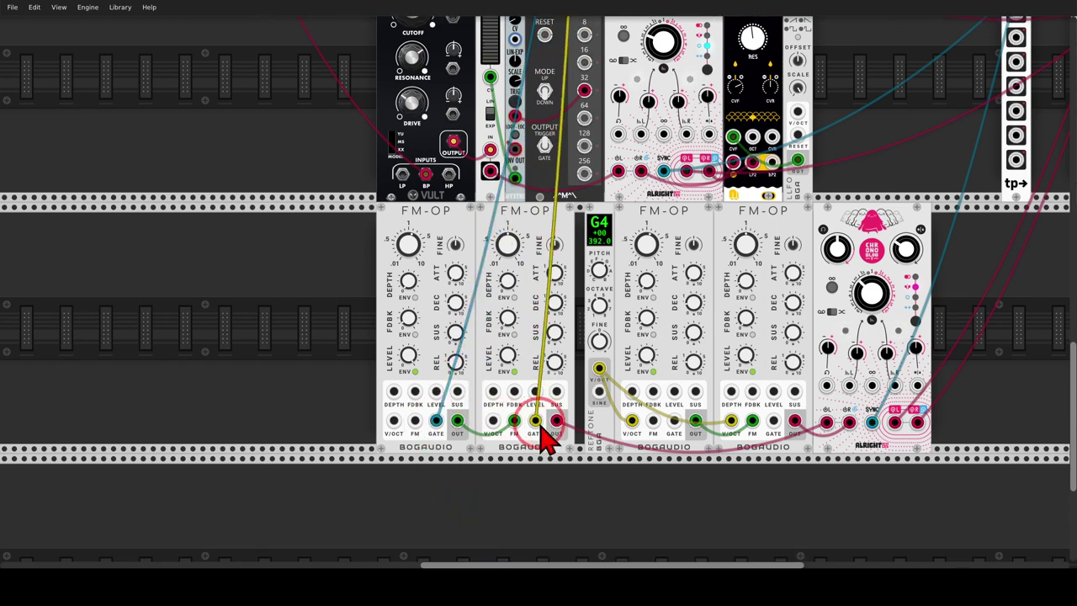
scroll(589, 311, "up", 2)
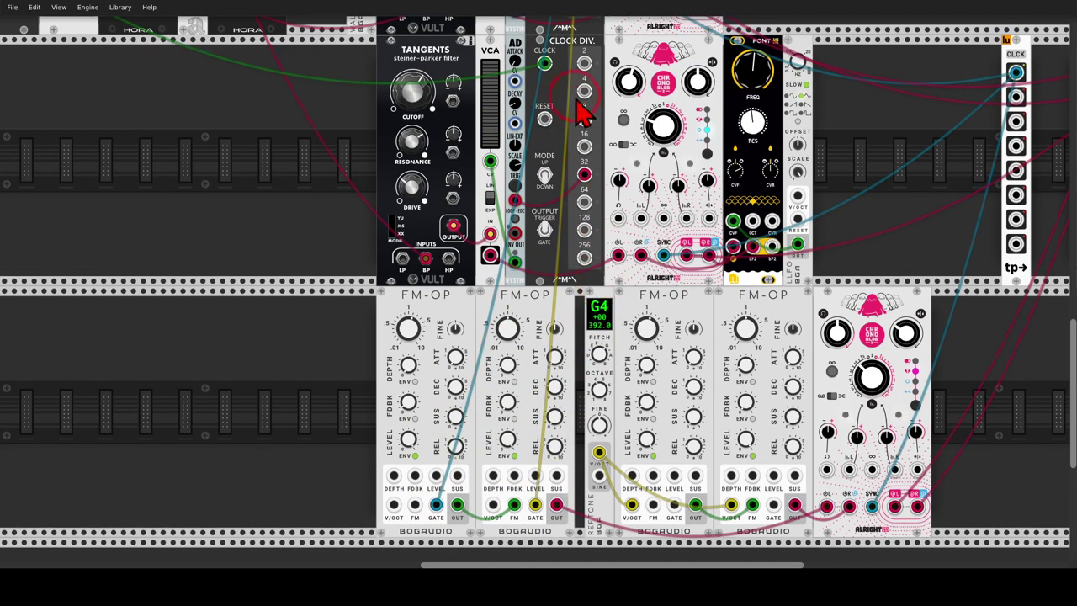
left_click_drag(577, 101, 579, 72)
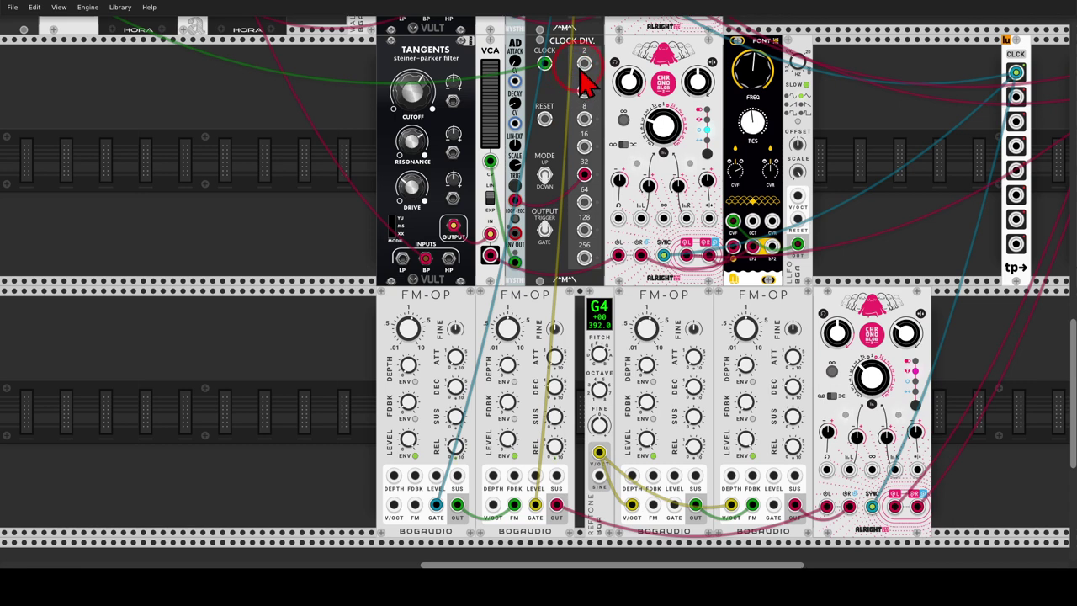
left_click_drag(579, 73, 773, 505)
left_click(333, 313)
scroll(333, 313, "down", 1)
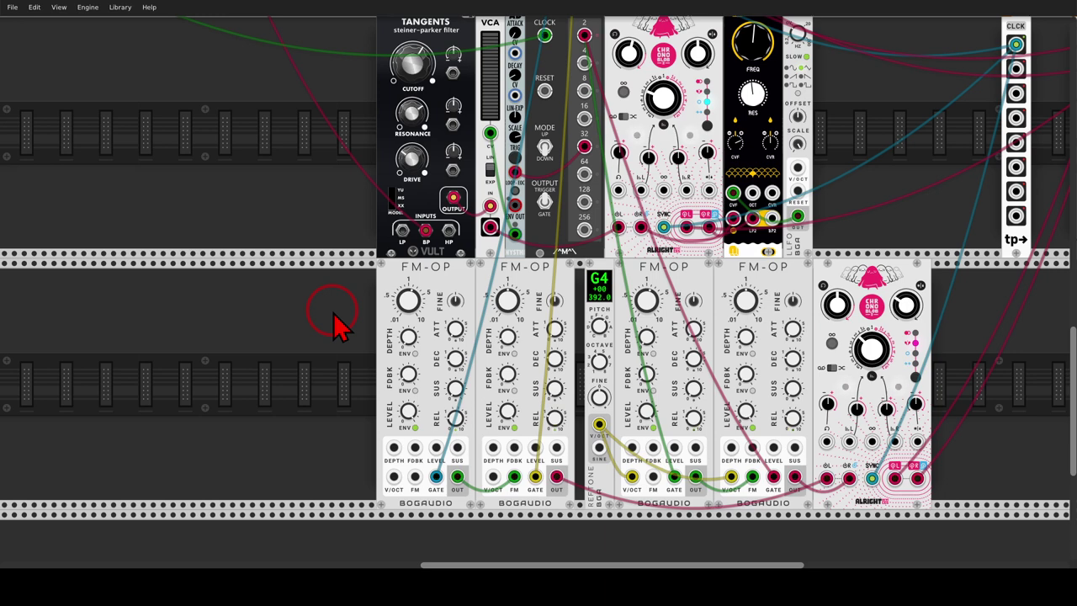
Step: Survey the whole patch while it plays, and examine how the Ts-L oscillator's outputs feed the MIXER inputs in the SEQ-3 voice
scroll(317, 279, "down", 2)
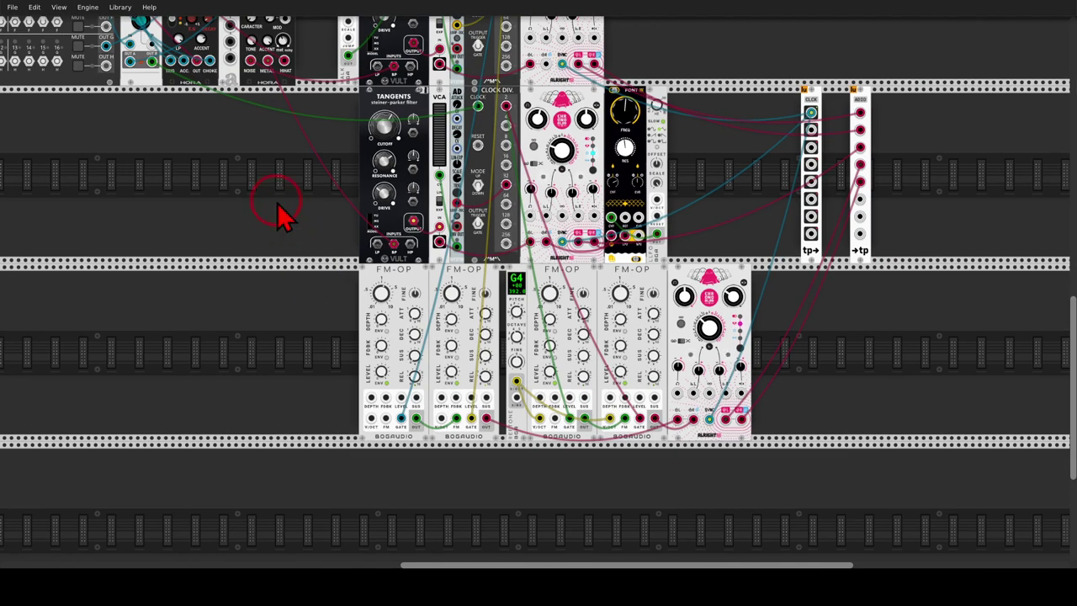
left_click_drag(271, 188, 469, 266)
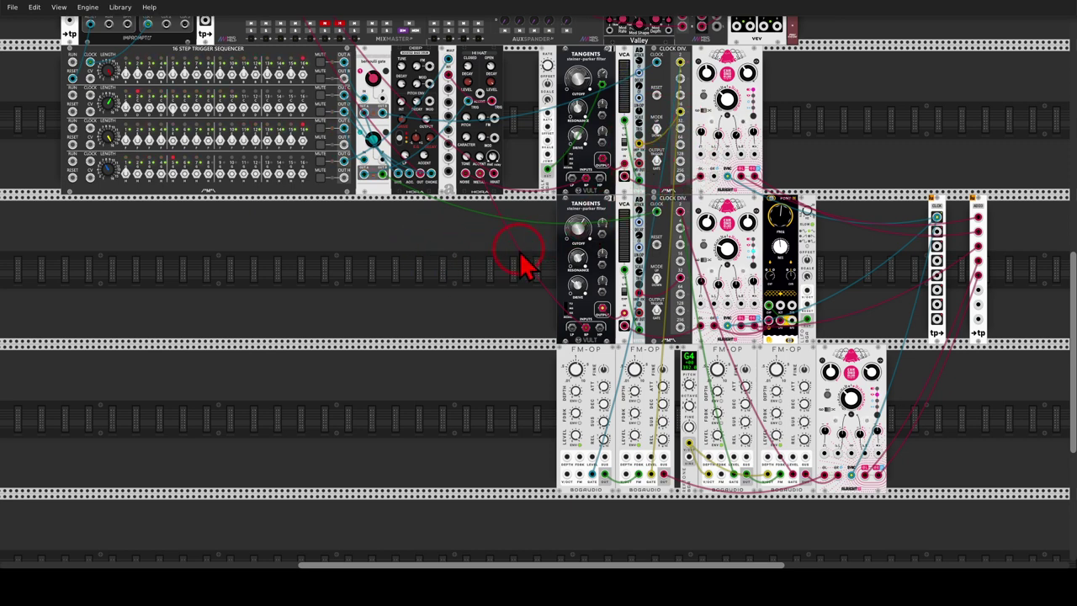
left_click(434, 255)
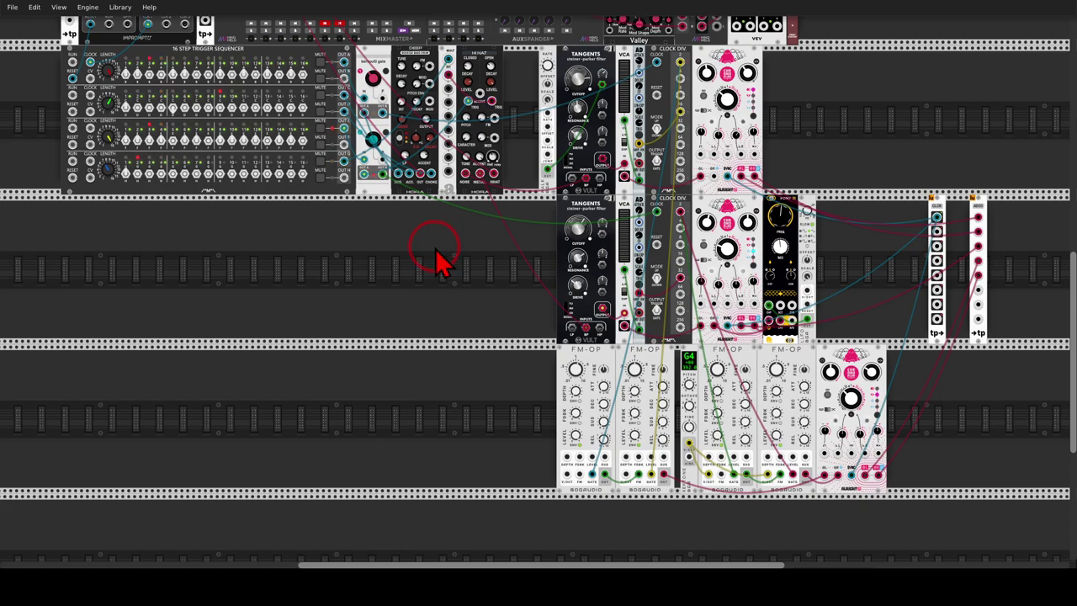
left_click_drag(440, 255, 653, 547)
scroll(471, 231, "up", 4)
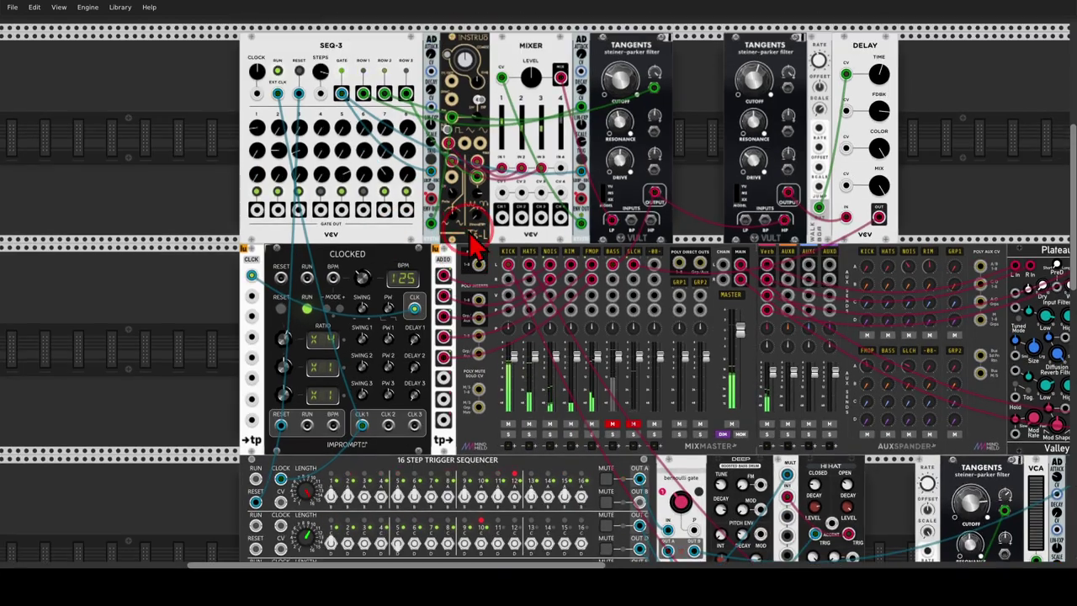
mouse_move(496, 198)
left_mouse_down()
mouse_move(498, 117)
mouse_move(441, 106)
mouse_move(486, 185)
mouse_move(505, 126)
mouse_move(496, 168)
mouse_move(571, 193)
mouse_move(483, 173)
mouse_move(540, 195)
mouse_move(563, 172)
left_mouse_up()
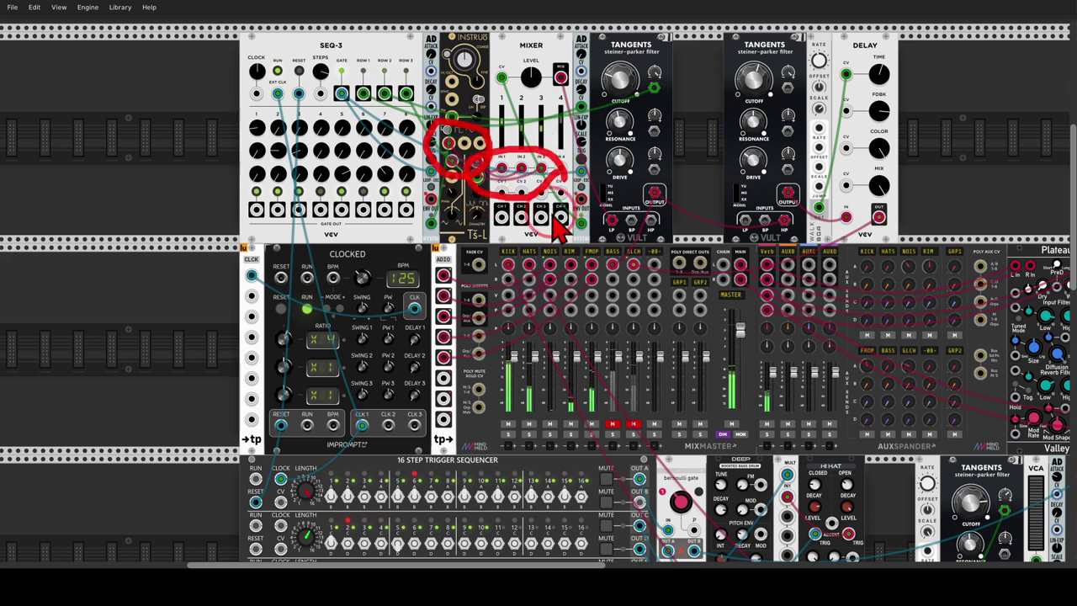
left_click(551, 228)
mouse_move(556, 238)
left_mouse_down()
mouse_move(597, 206)
mouse_move(559, 262)
mouse_move(604, 217)
mouse_move(576, 220)
mouse_move(496, 94)
mouse_move(506, 184)
mouse_move(641, 193)
mouse_move(433, 90)
mouse_move(401, 50)
mouse_move(327, 28)
mouse_move(307, 46)
mouse_move(355, 58)
mouse_move(358, 111)
mouse_move(414, 118)
mouse_move(409, 80)
mouse_move(361, 90)
mouse_move(454, 133)
mouse_move(427, 118)
mouse_move(437, 212)
mouse_move(418, 229)
mouse_move(425, 238)
mouse_move(448, 225)
mouse_move(460, 140)
left_mouse_up()
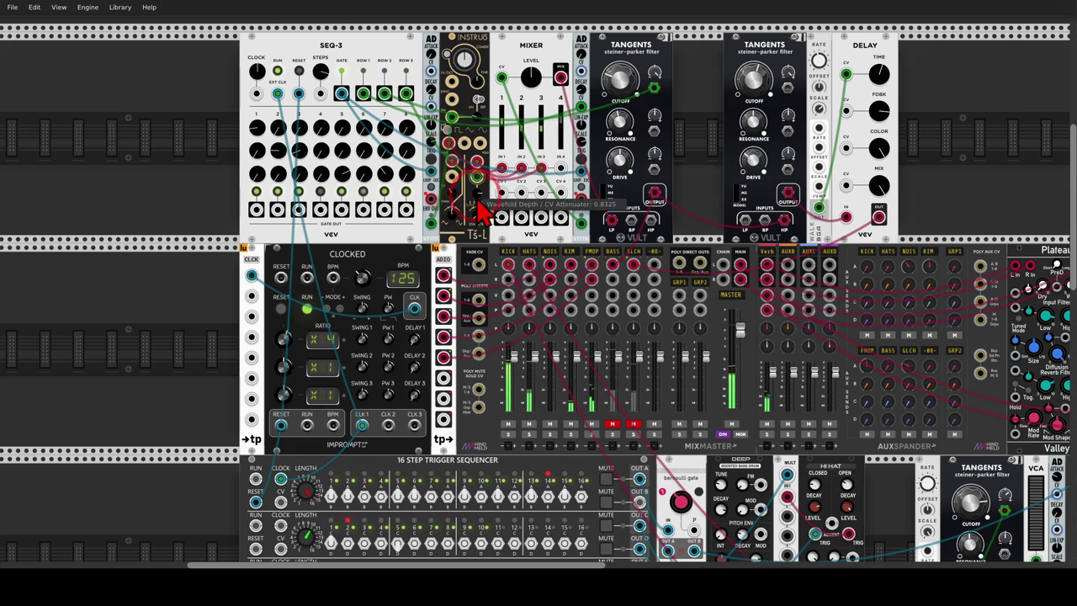
Step: Unmute the mixer's BASS channel, and examine how the first Tangents' output runs into the second Tangents' HP input and the DELAY
left_click_drag(575, 389, 597, 425)
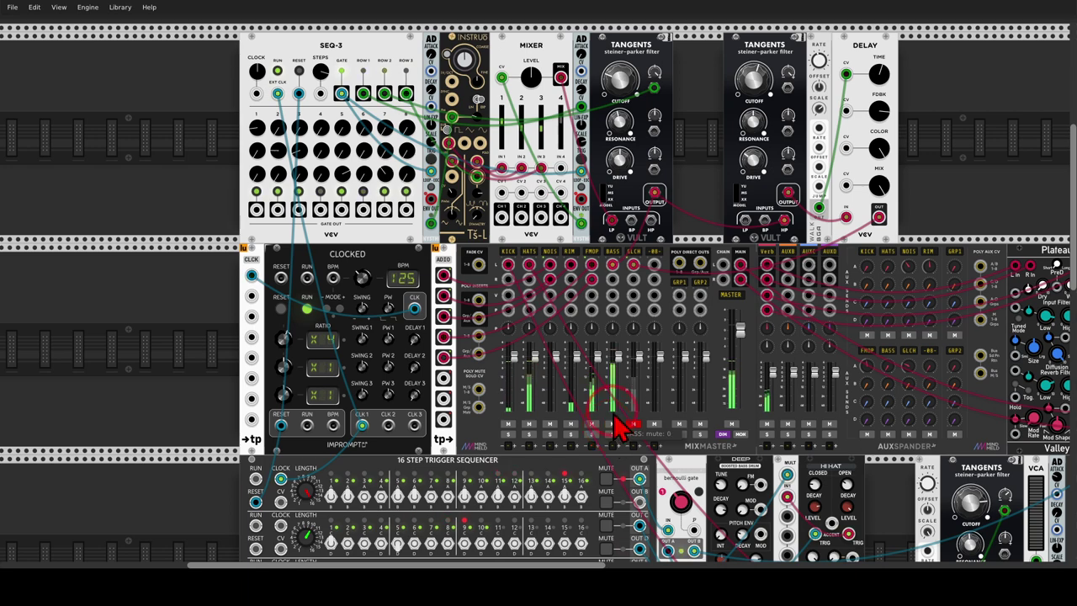
left_click(703, 183)
left_click_drag(702, 185, 612, 172)
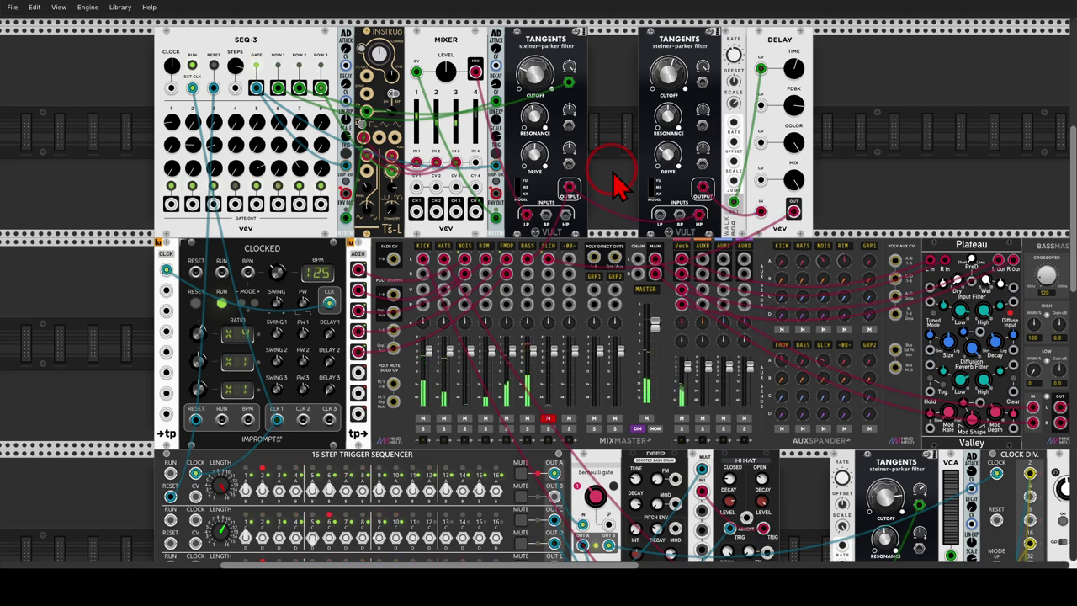
left_click_drag(612, 172, 575, 202)
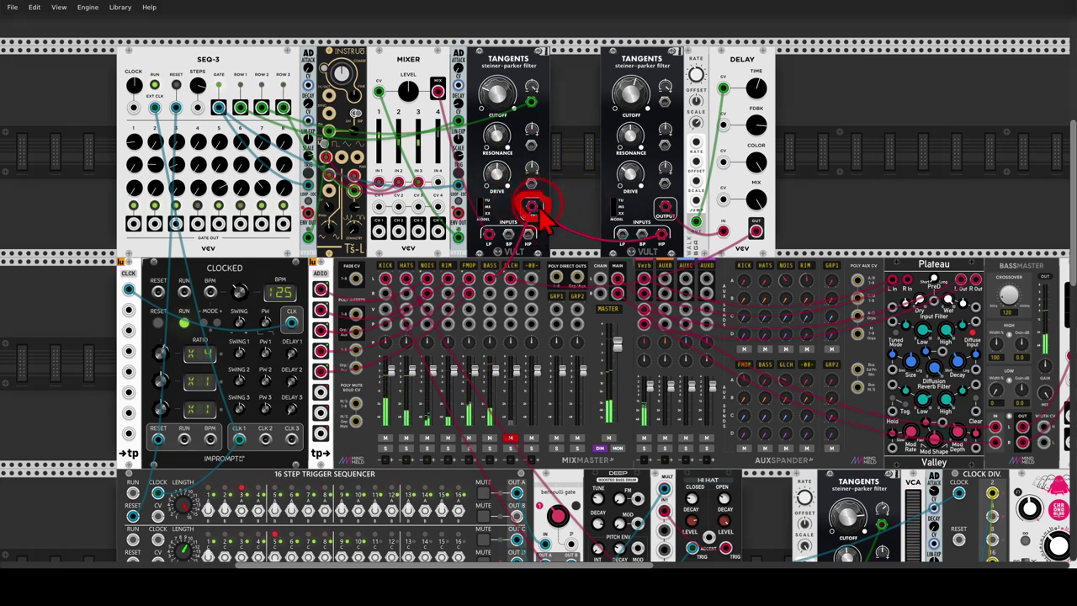
mouse_move(533, 208)
left_mouse_down()
mouse_move(648, 252)
mouse_move(665, 253)
mouse_move(667, 216)
mouse_move(698, 227)
mouse_move(701, 214)
mouse_move(696, 245)
mouse_move(740, 59)
mouse_move(716, 88)
mouse_move(744, 97)
left_mouse_up()
key("Escape")
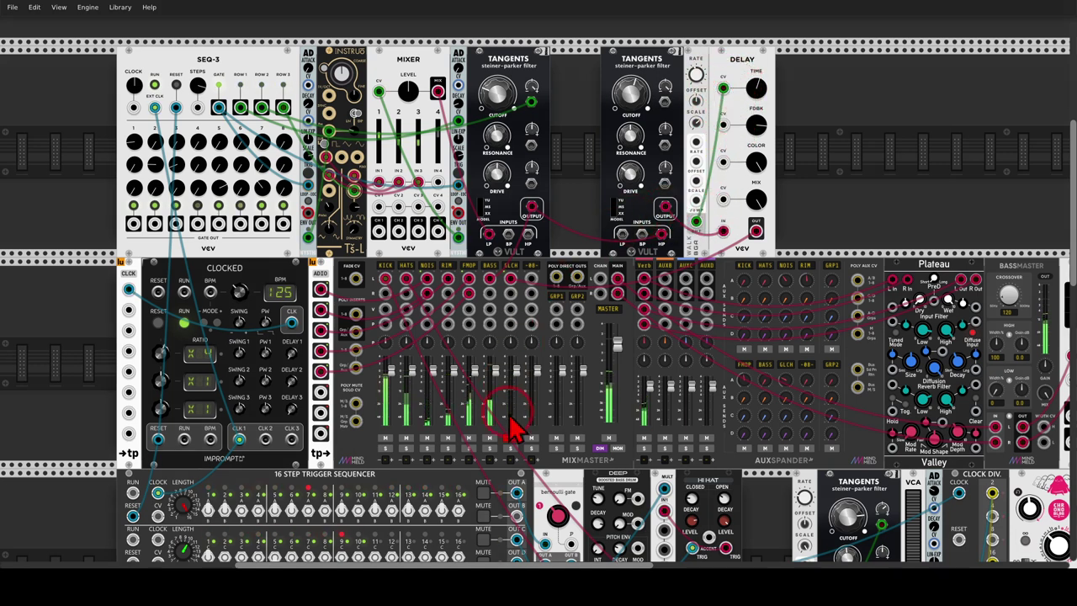
Step: Unmute the mixer's GLCH channel, and sweep the first Tangents filter's cutoff between about 0.32 and 0.82
mouse_move(515, 122)
left_mouse_down()
mouse_move(496, 120)
mouse_move(494, 62)
left_mouse_up()
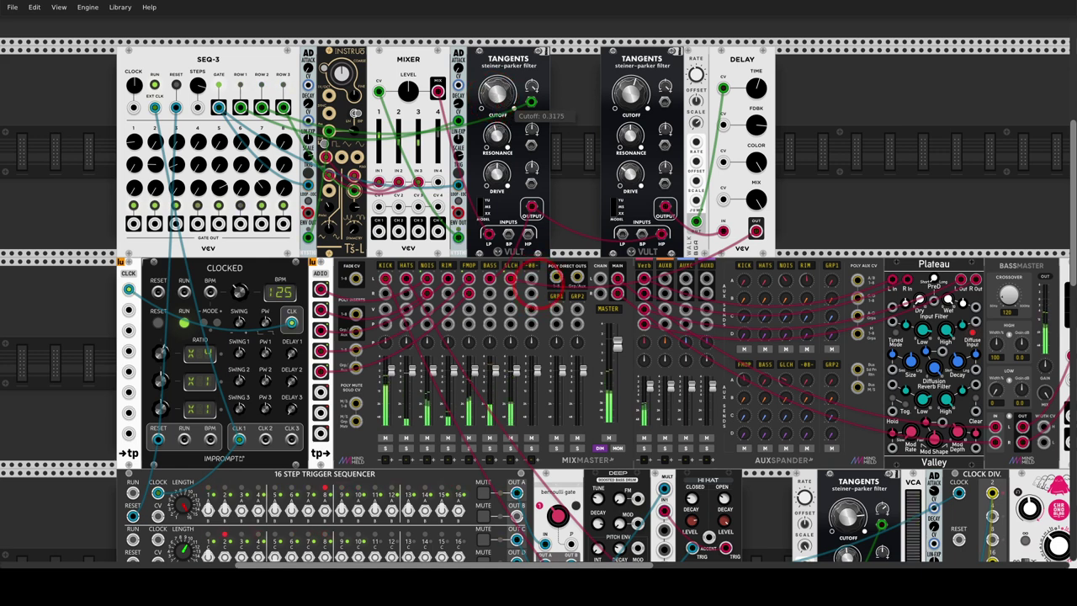
left_click_drag(589, 164, 577, 173)
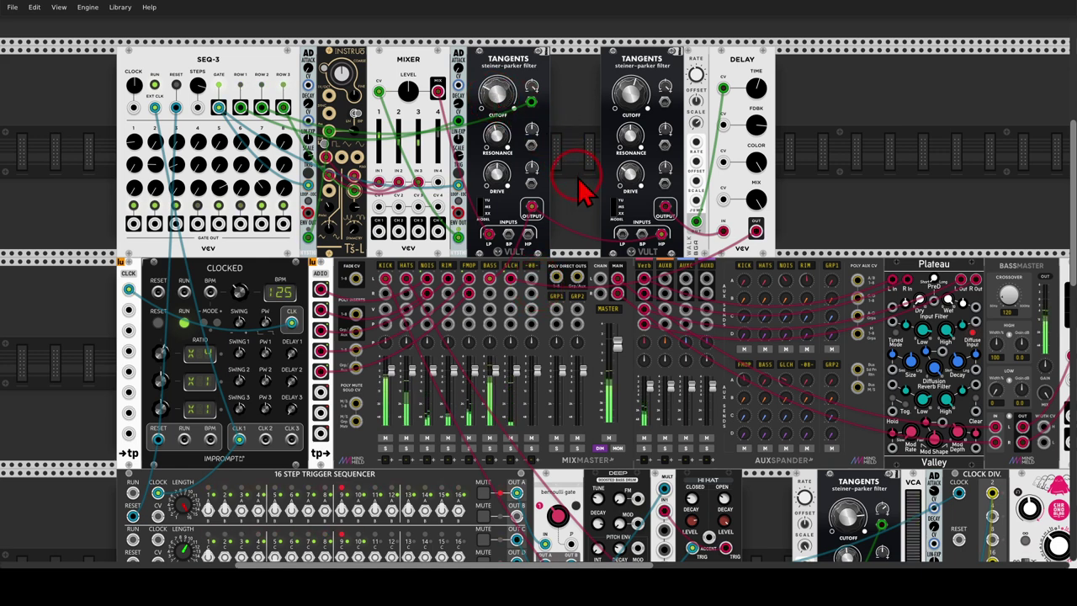
left_click_drag(500, 108, 500, 80)
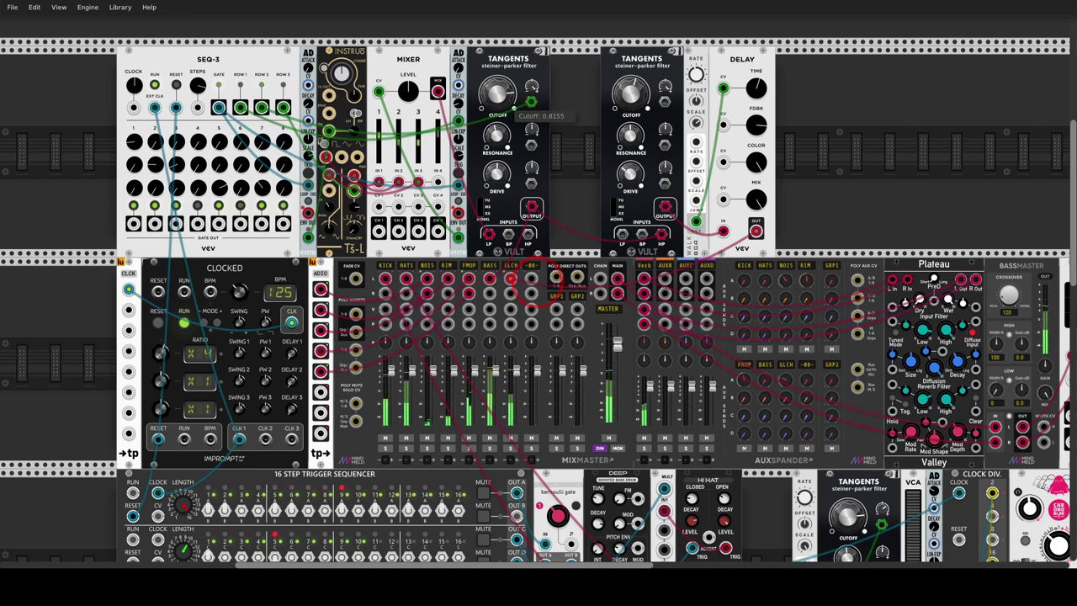
left_click_drag(555, 126, 565, 159)
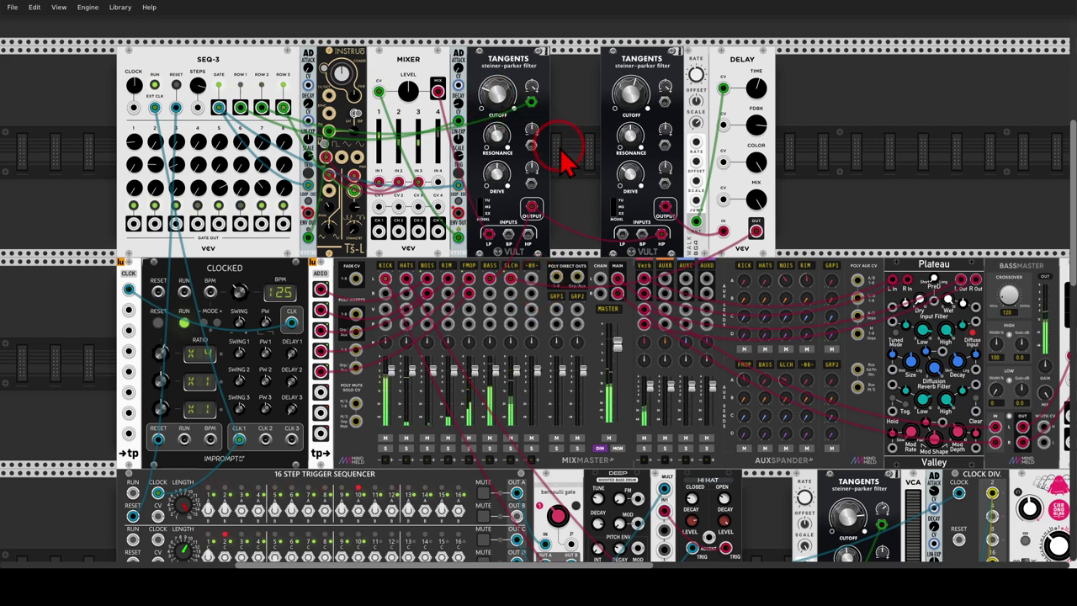
scroll(564, 159, "down", 2)
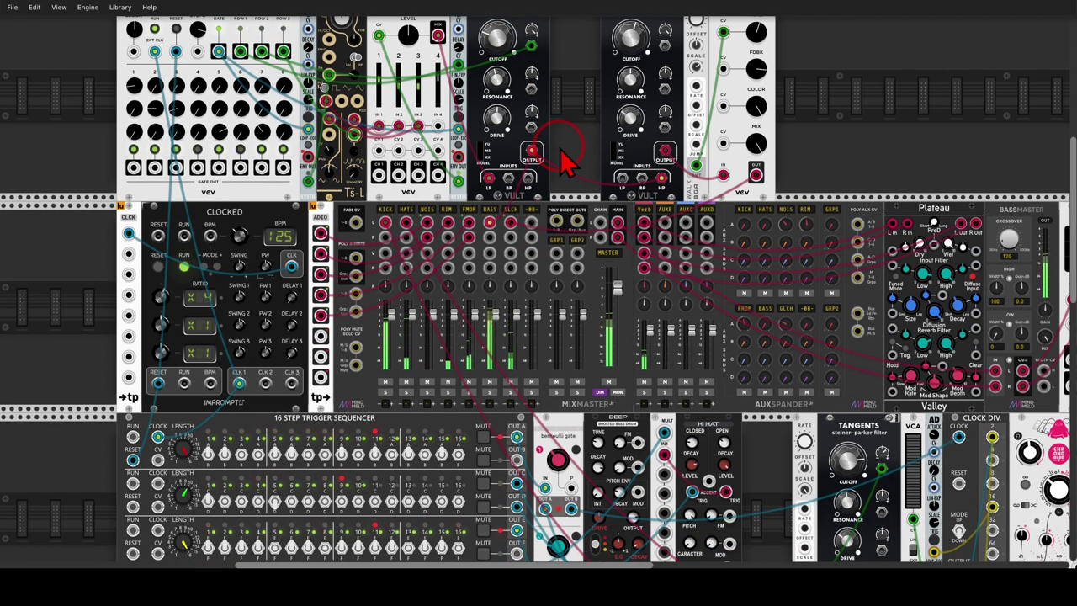
scroll(561, 149, "down", 3)
Step: Examine how the Dual Atenuverter's lower OUT feeds both the Volt Meter's bottom input and the KICK's TRIG IN
left_click_drag(761, 147, 683, 143)
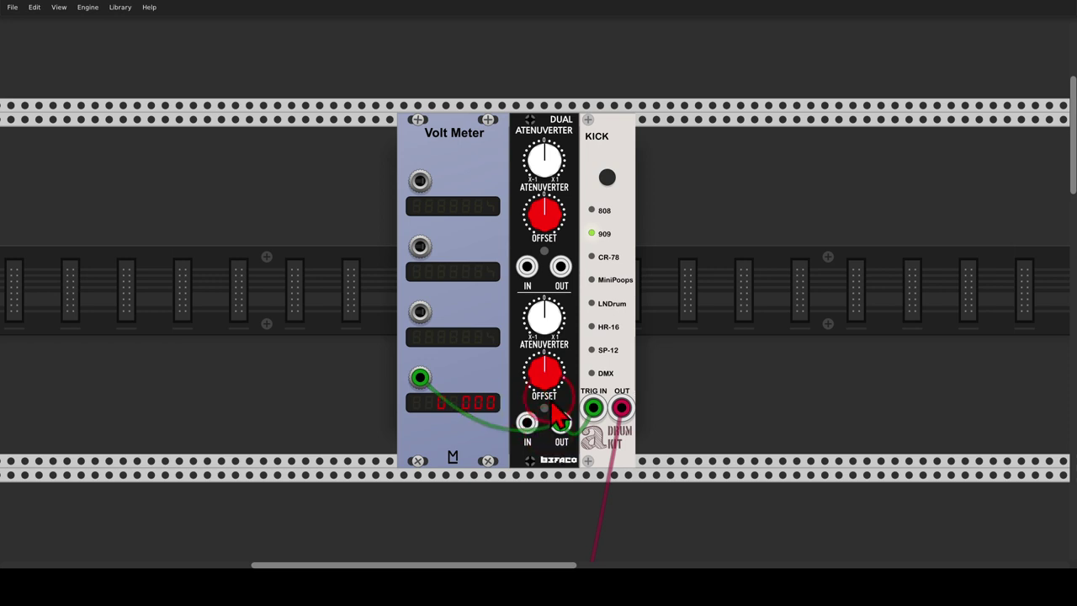
mouse_move(503, 394)
left_mouse_down()
mouse_move(417, 359)
mouse_move(397, 433)
mouse_move(500, 443)
mouse_move(493, 383)
left_mouse_up()
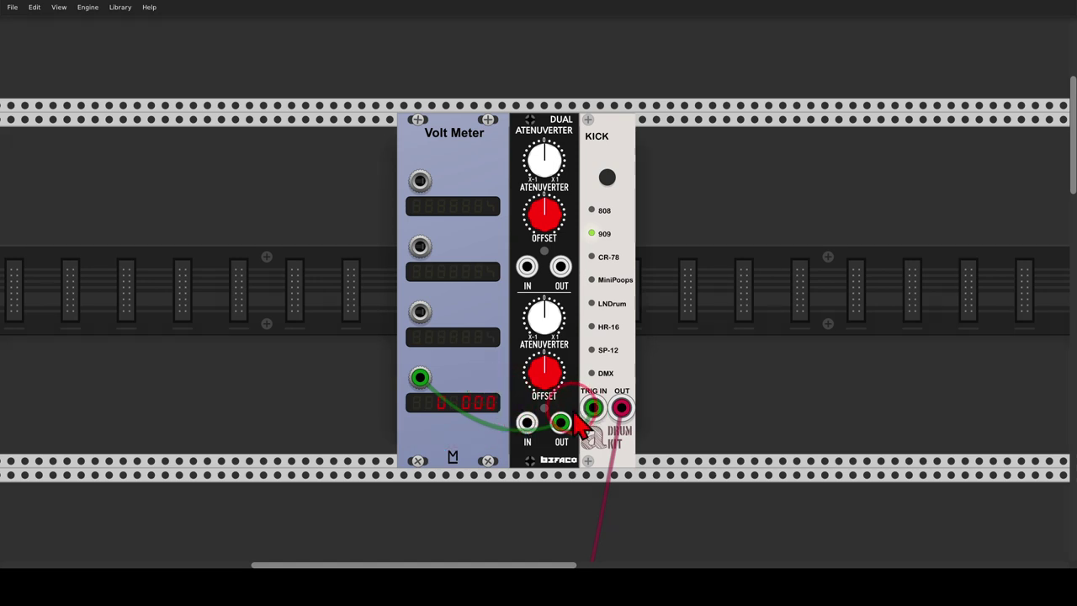
mouse_move(568, 412)
left_mouse_down()
mouse_move(613, 411)
mouse_move(606, 382)
mouse_move(572, 414)
left_mouse_up()
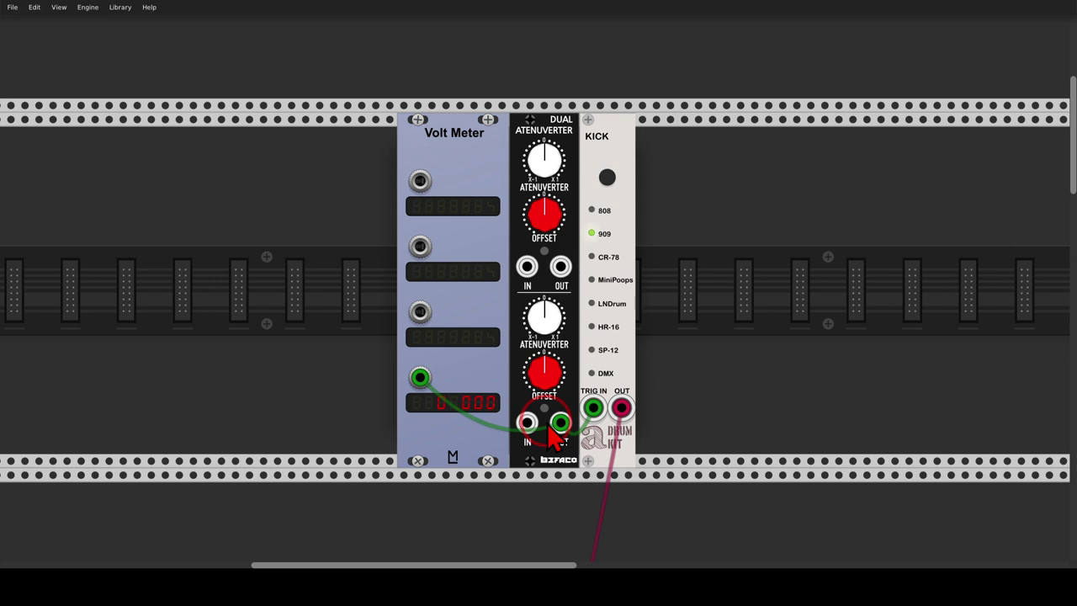
Step: Raise the Dual Atenuverter's lower OFFSET gradually to about 1.98 V while watching the KICK's trigger response, and reset it to 0 V
mouse_move(492, 345)
left_mouse_down()
mouse_move(463, 462)
mouse_move(492, 370)
mouse_move(538, 284)
left_mouse_up()
left_click_drag(552, 378, 538, 282)
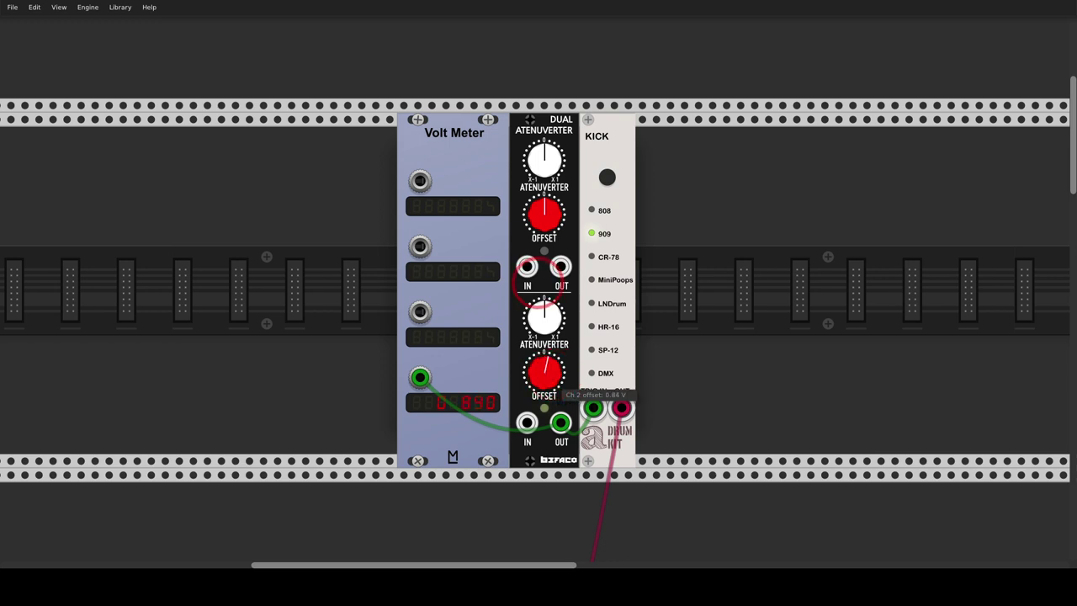
left_click_drag(537, 283, 537, 284)
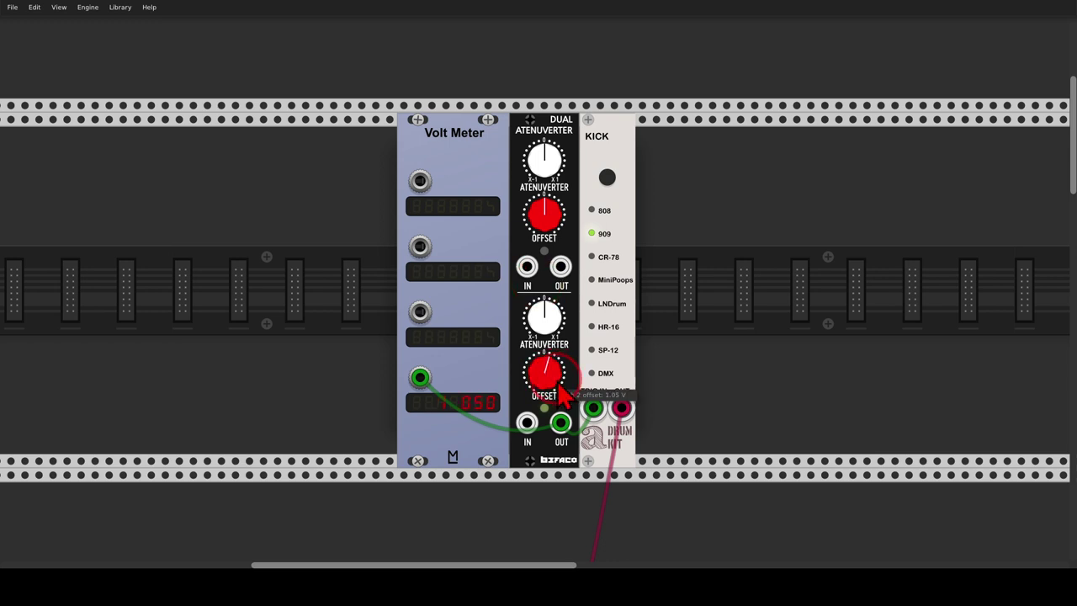
mouse_move(550, 380)
left_mouse_down()
mouse_move(537, 281)
mouse_move(549, 382)
left_mouse_up()
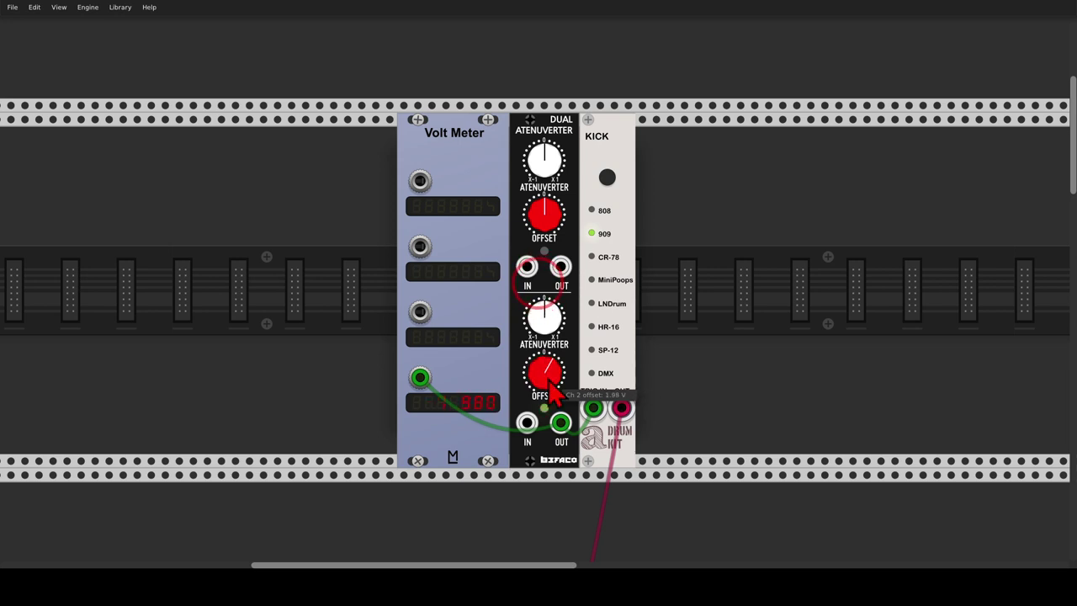
double_click(550, 385)
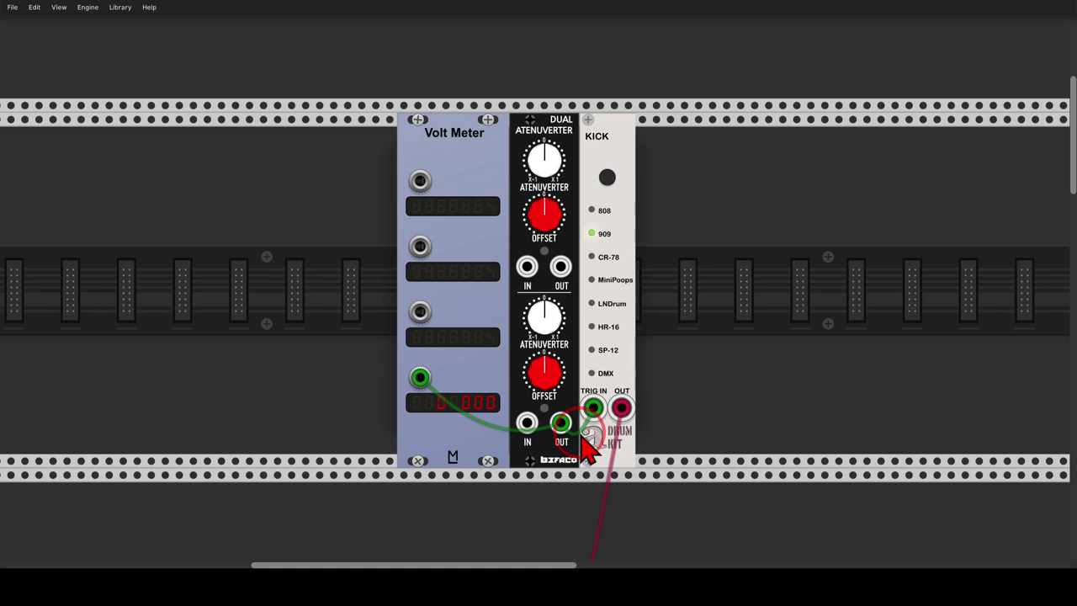
Step: Examine how Clocked's CLK 1 gates the upper S&H, whose OUT feeds the SCOPE, beside the unpatched KICK and CLOSED HI HATS triggers
scroll(435, 392, "down", 10)
left_click_drag(588, 448, 883, 303)
scroll(428, 392, "down", 10)
scroll(781, 325, "left", 6)
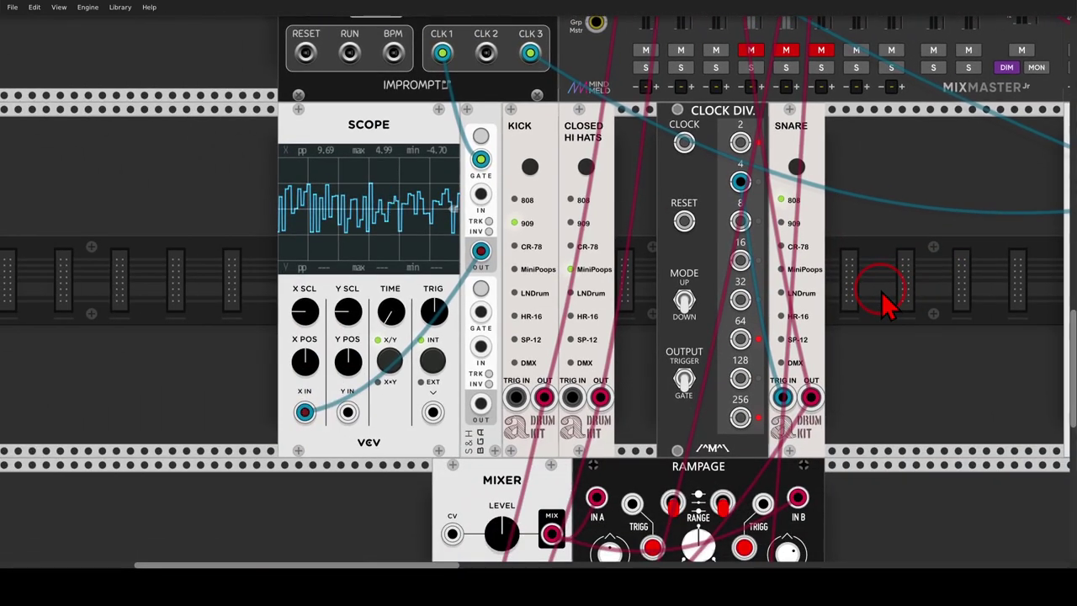
mouse_move(512, 132)
left_mouse_down()
mouse_move(423, 186)
mouse_move(519, 220)
mouse_move(492, 137)
left_mouse_up()
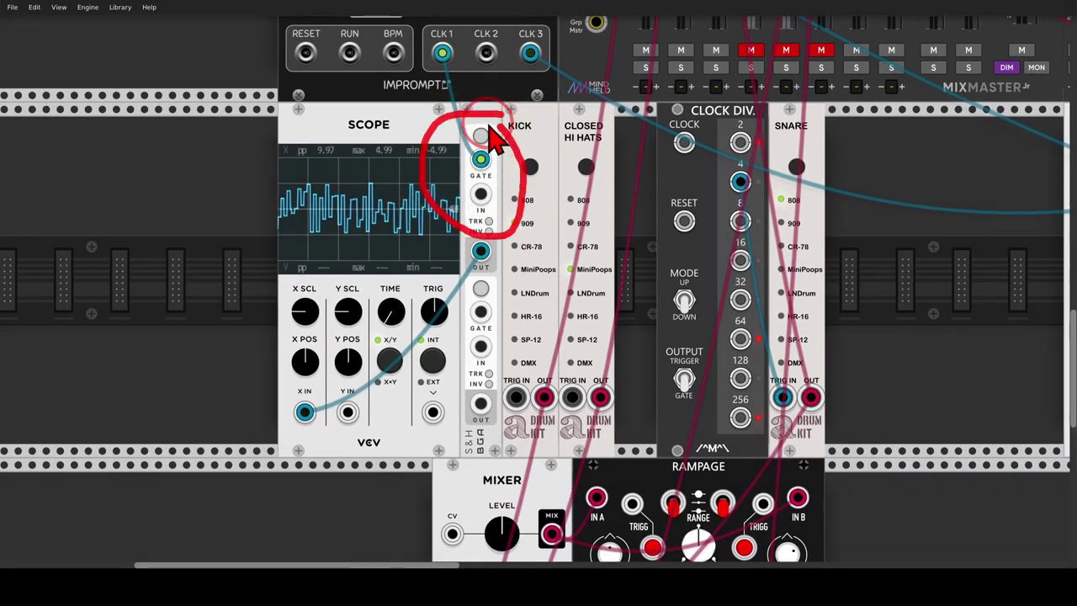
mouse_move(429, 164)
left_mouse_down()
mouse_move(345, 156)
mouse_move(244, 208)
mouse_move(338, 307)
mouse_move(491, 261)
mouse_move(466, 181)
mouse_move(429, 181)
left_mouse_up()
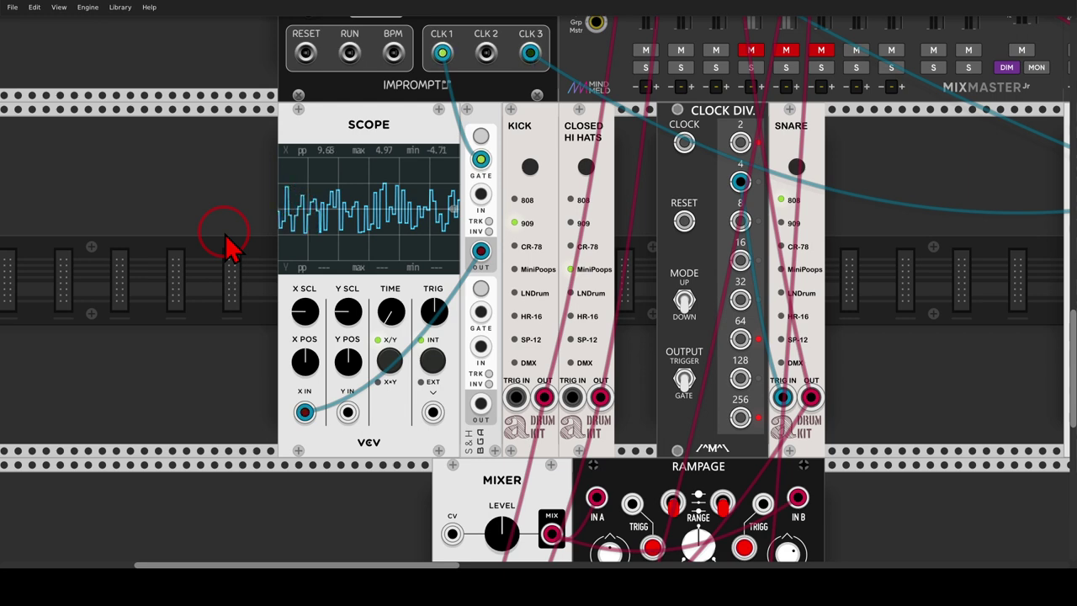
mouse_move(515, 172)
left_mouse_down()
mouse_move(538, 143)
mouse_move(520, 110)
mouse_move(498, 143)
mouse_move(576, 163)
mouse_move(630, 123)
mouse_move(567, 100)
mouse_move(551, 168)
left_mouse_up()
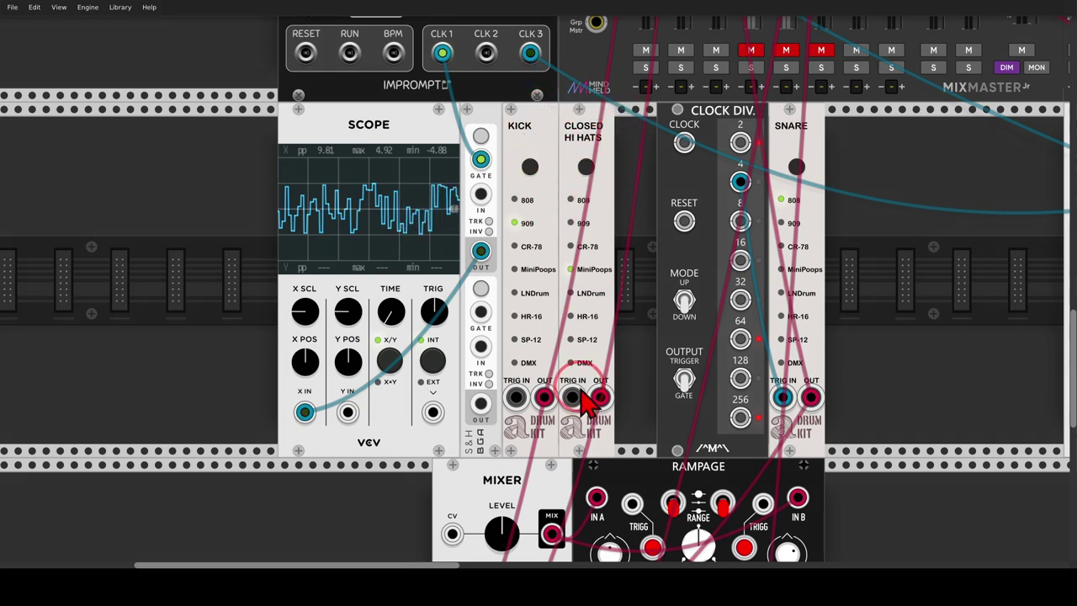
mouse_move(623, 412)
left_mouse_down()
mouse_move(478, 412)
mouse_move(612, 480)
left_mouse_up()
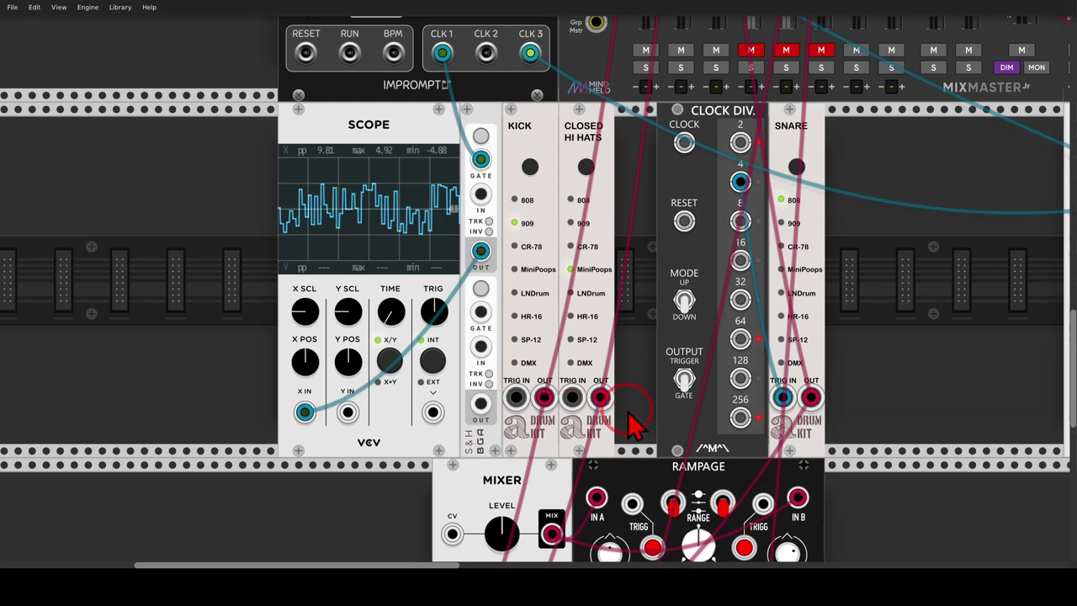
Step: Patch the upper S&H OUT to the KICK's TRIG IN and the CLOCK DIV.'s CLOCK, and the lower S&H OUT to the CLOSED HI HATS' TRIG IN
left_click_drag(481, 251, 572, 397)
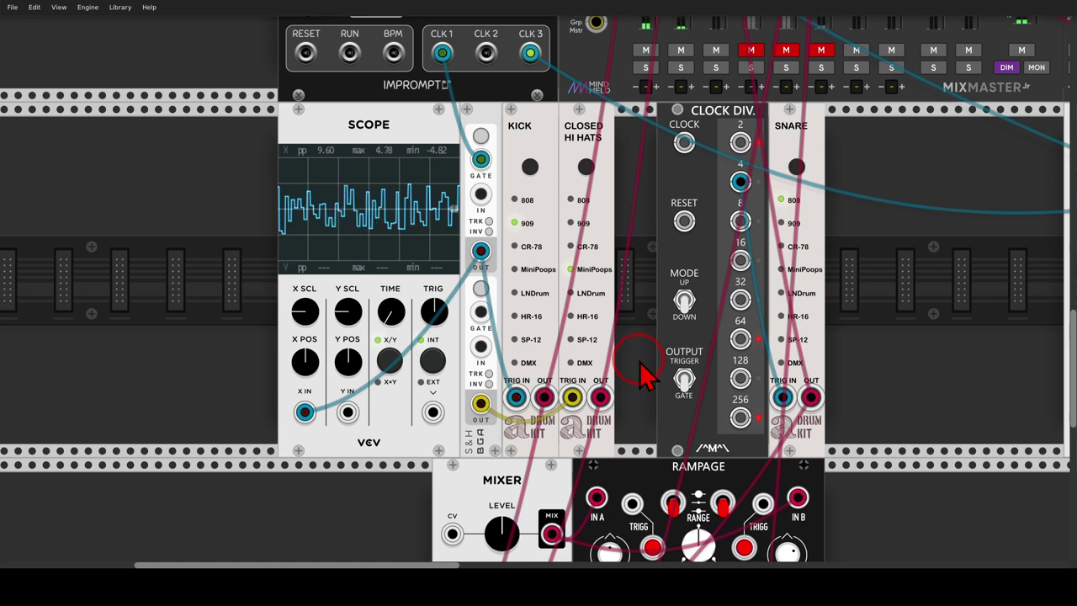
left_click_drag(833, 332, 712, 335)
mouse_move(727, 126)
left_mouse_down()
mouse_move(686, 155)
mouse_move(697, 137)
left_mouse_up()
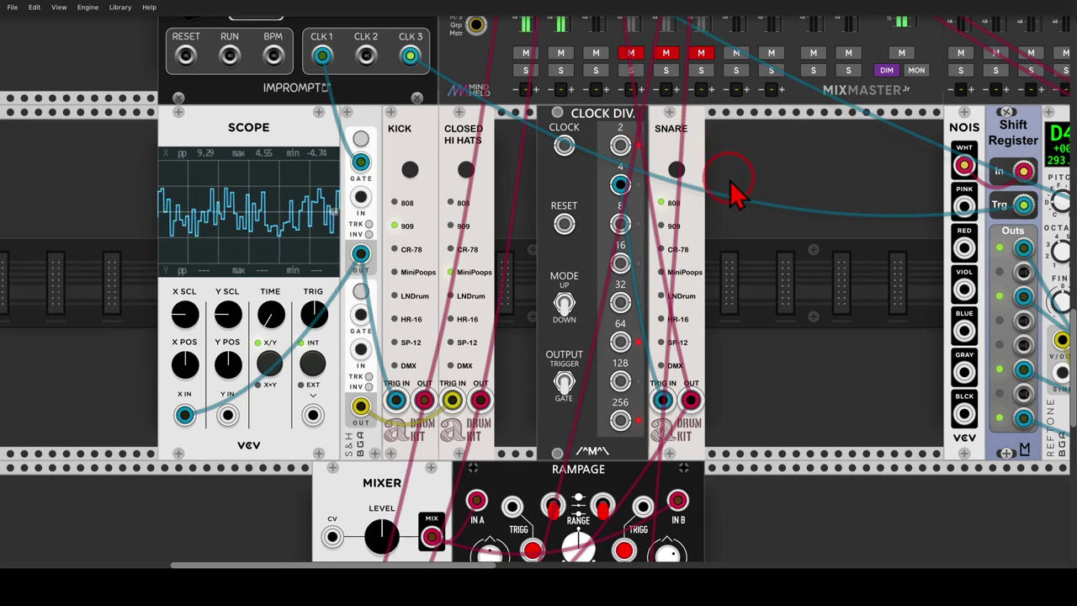
left_click_drag(564, 146, 360, 254)
mouse_move(608, 208)
left_mouse_down()
mouse_move(644, 223)
mouse_move(603, 193)
mouse_move(613, 212)
left_mouse_up()
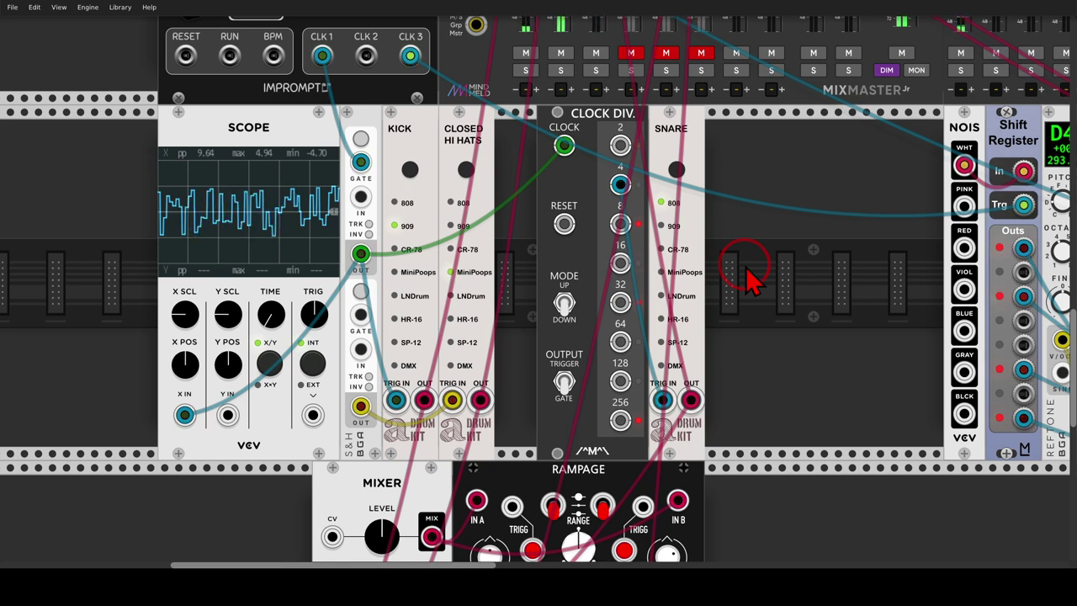
Step: Check the gain adjustment in the mixer's SNAR track settings
scroll(751, 280, "up", 5)
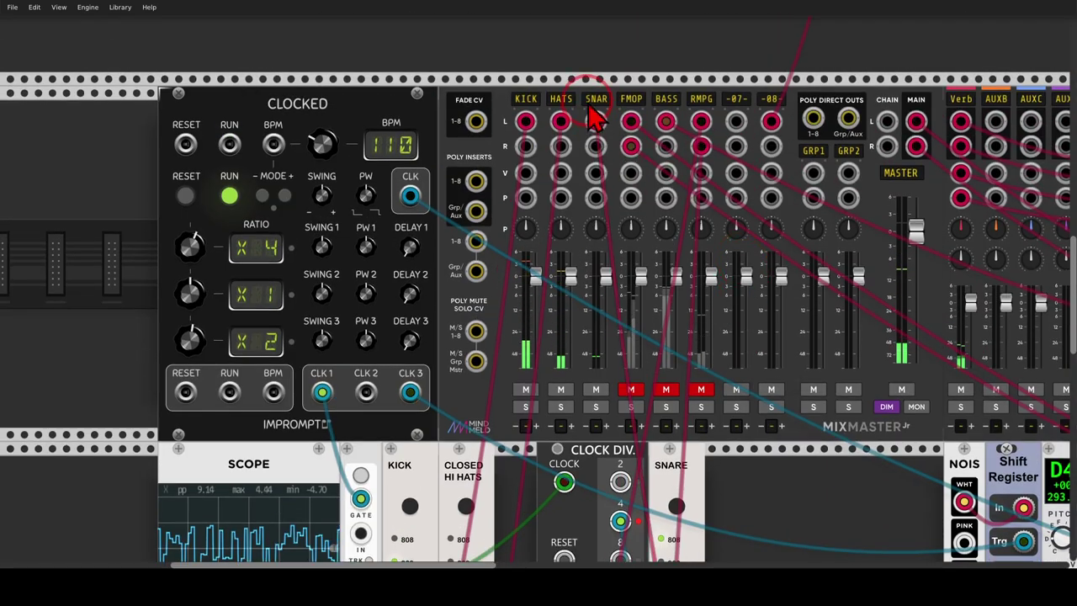
right_click(599, 104)
left_click_drag(607, 126, 534, 277)
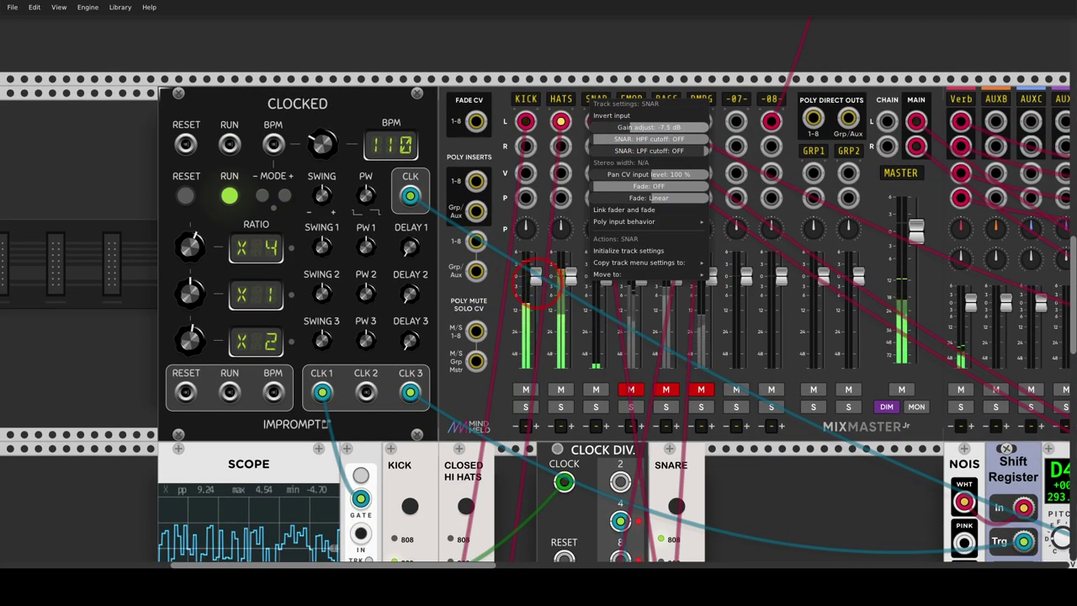
left_click(620, 79)
Step: Examine how the white noise output and Clocked's CLK 3 drive the Shift Register's In and Trg, and inspect its Outs
scroll(626, 210, "down", 5)
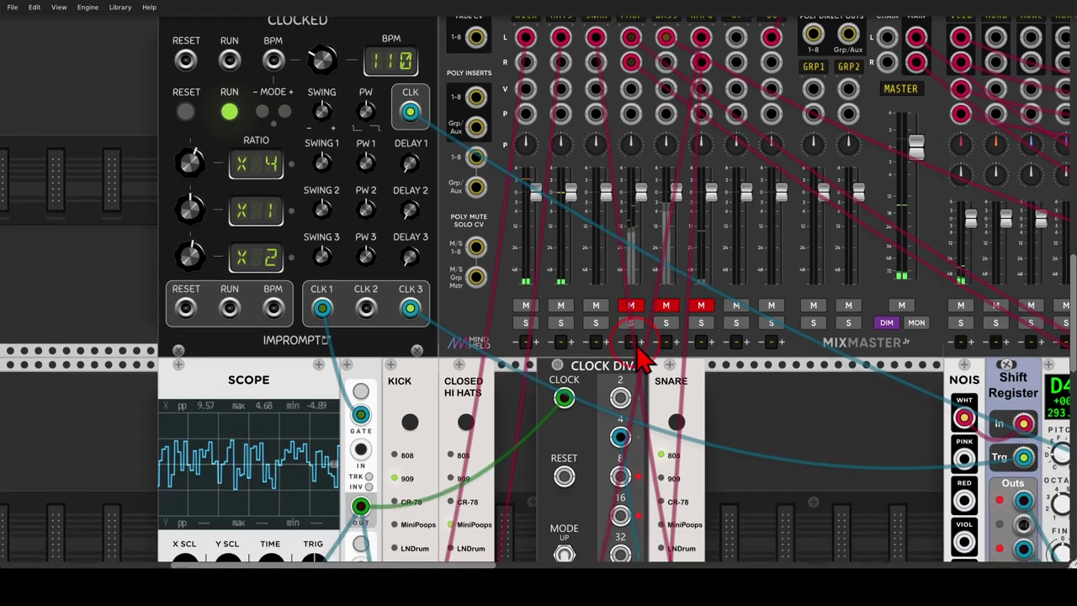
scroll(635, 343, "down", 2)
left_click_drag(770, 327, 677, 303)
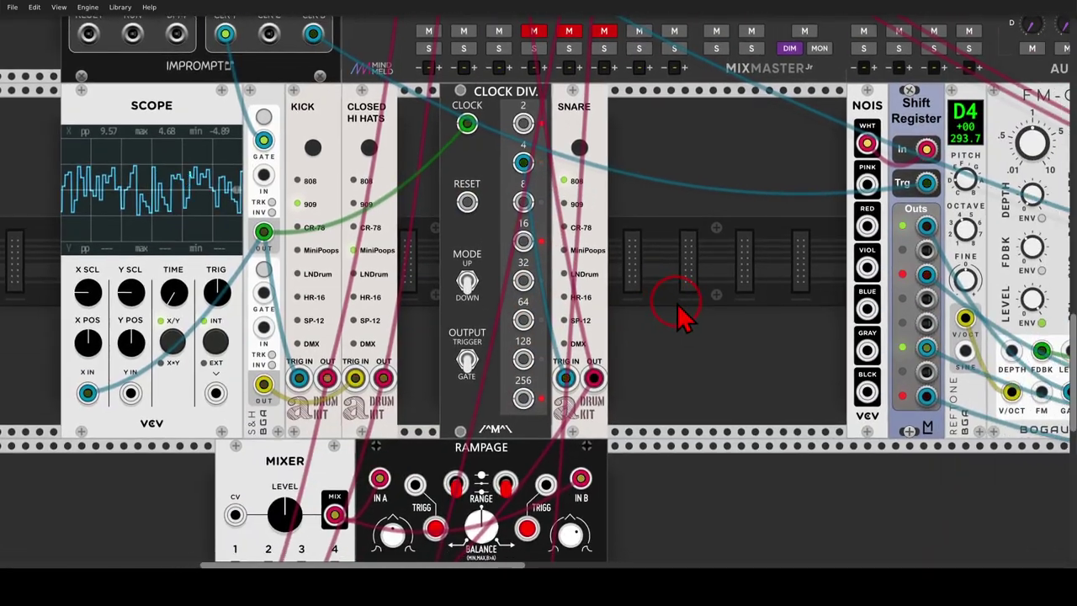
left_click_drag(793, 281, 409, 294)
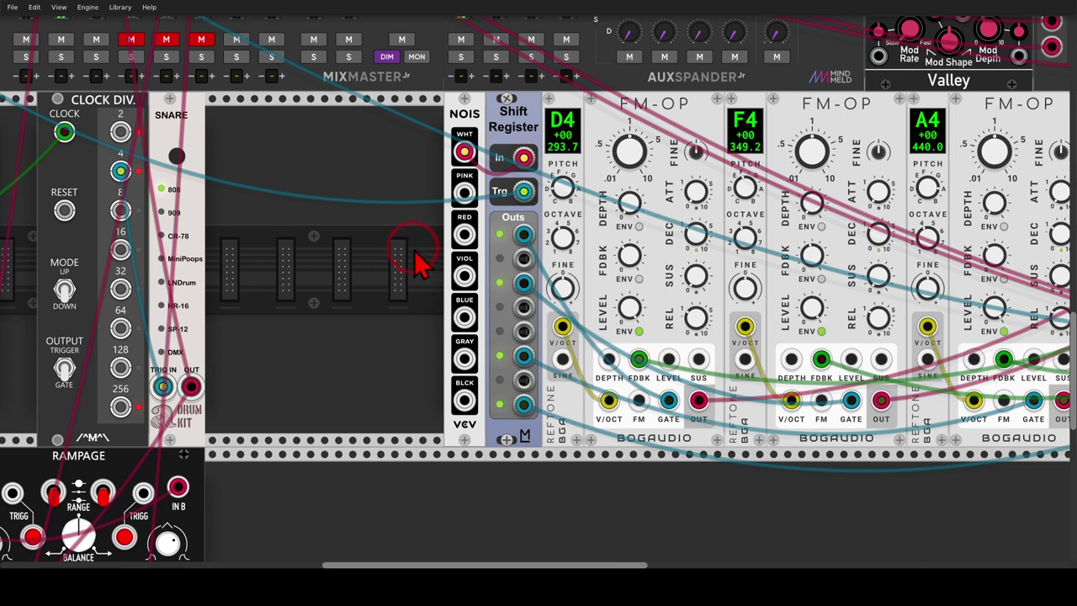
mouse_move(476, 168)
left_mouse_down()
mouse_move(542, 152)
mouse_move(543, 79)
mouse_move(468, 93)
mouse_move(509, 163)
left_mouse_up()
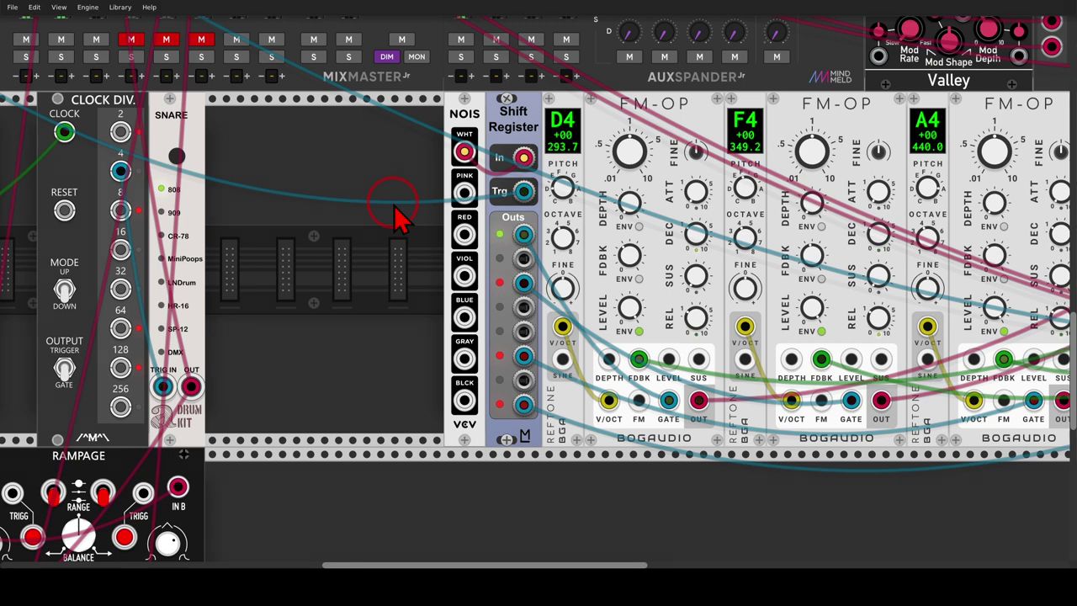
mouse_move(530, 202)
left_mouse_down()
mouse_move(468, 273)
mouse_move(489, 442)
mouse_move(574, 345)
mouse_move(538, 227)
left_mouse_up()
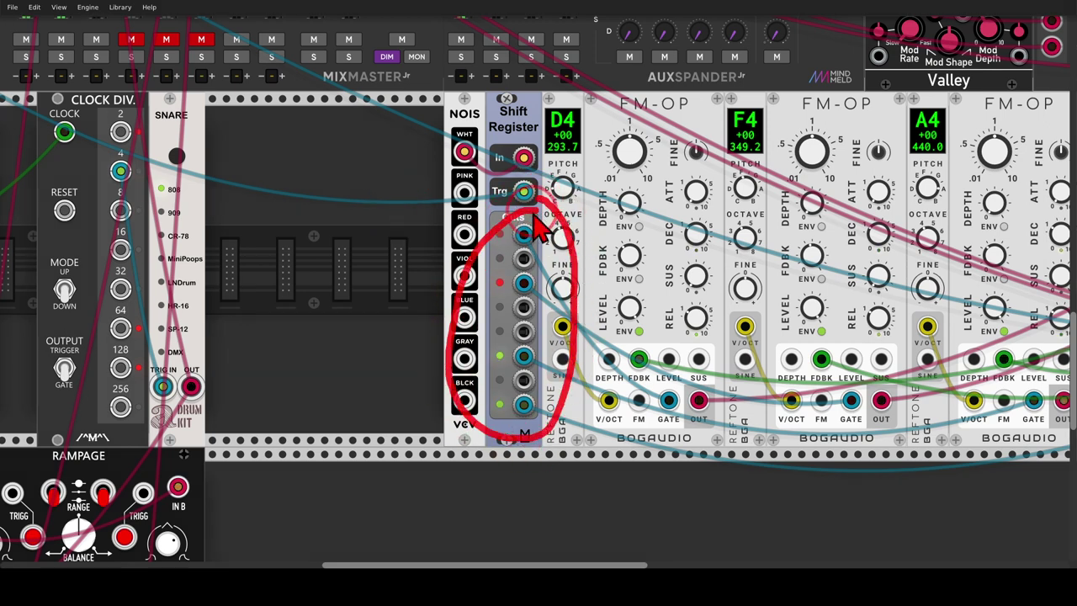
key("Escape")
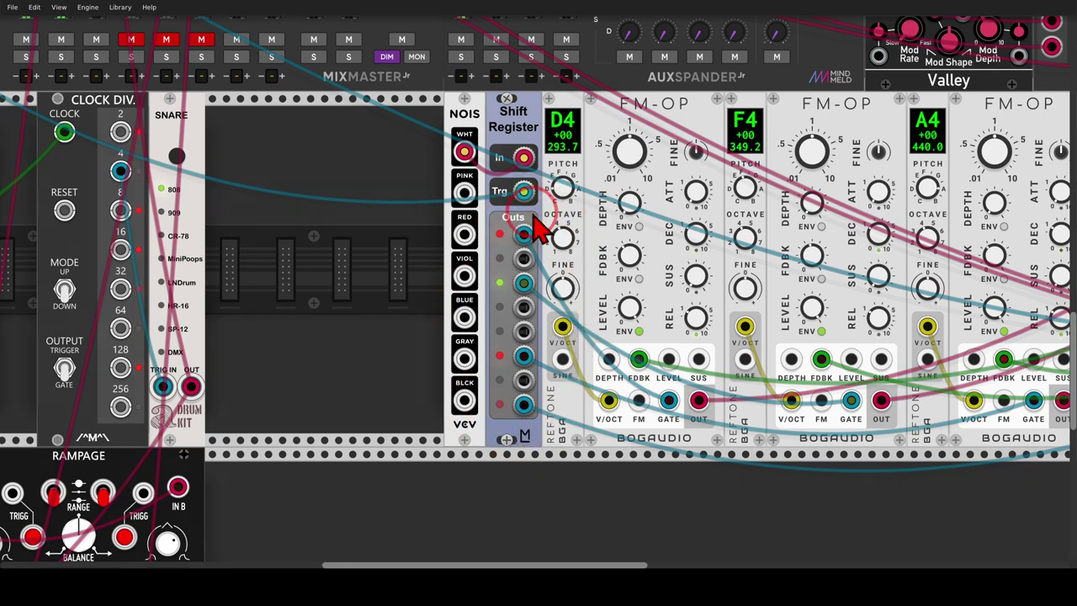
Step: Examine the Reftone pitches of the four FM-OP voices and how the Shift Register's Outs feed their GATE inputs
left_click_drag(689, 206, 370, 202)
scroll(372, 215, "right", 1)
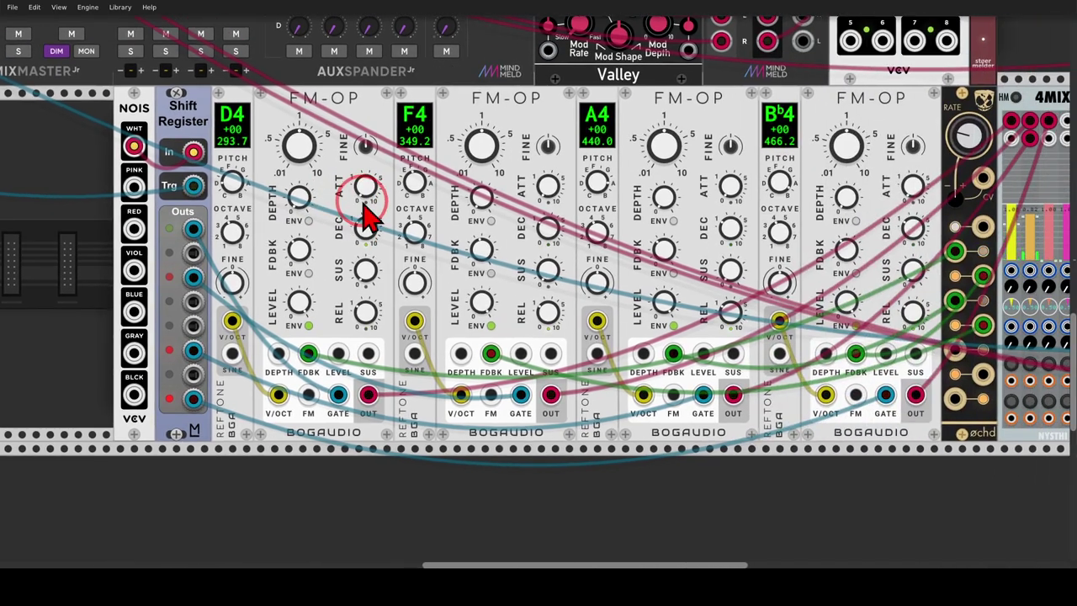
left_click(353, 205)
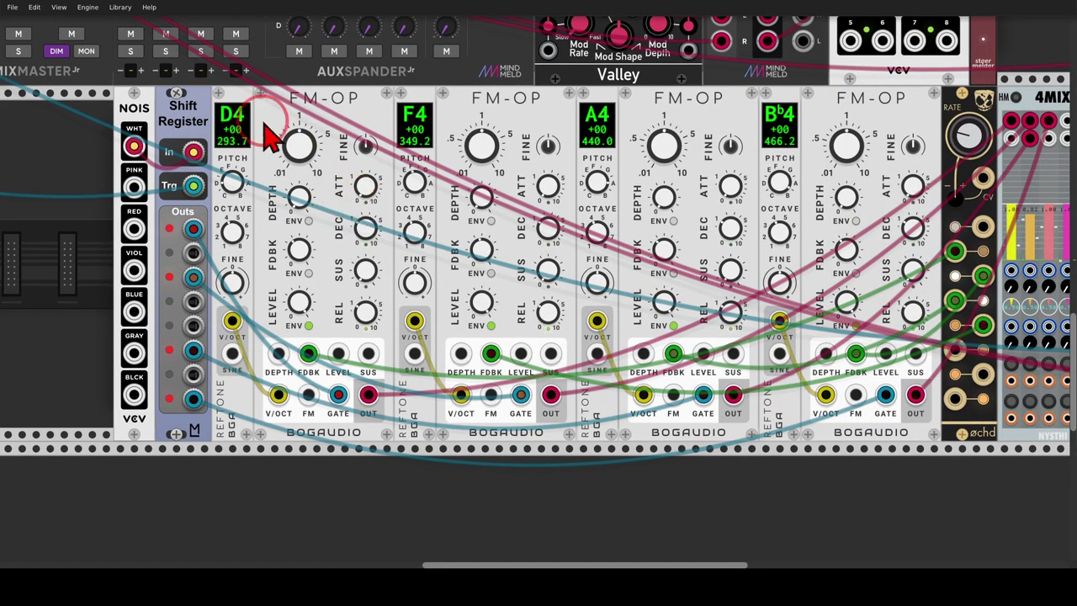
mouse_move(269, 134)
left_mouse_down()
mouse_move(263, 100)
mouse_move(196, 103)
mouse_move(276, 152)
mouse_move(263, 115)
left_mouse_up()
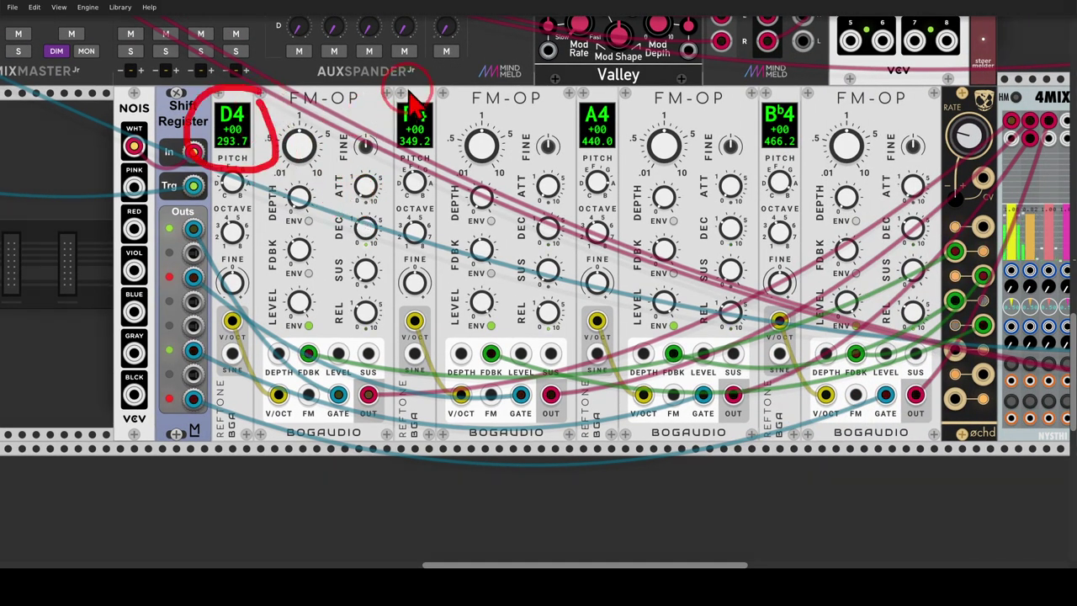
left_click_drag(410, 94, 461, 91)
mouse_move(612, 91)
left_mouse_down()
mouse_move(649, 156)
mouse_move(616, 94)
left_mouse_up()
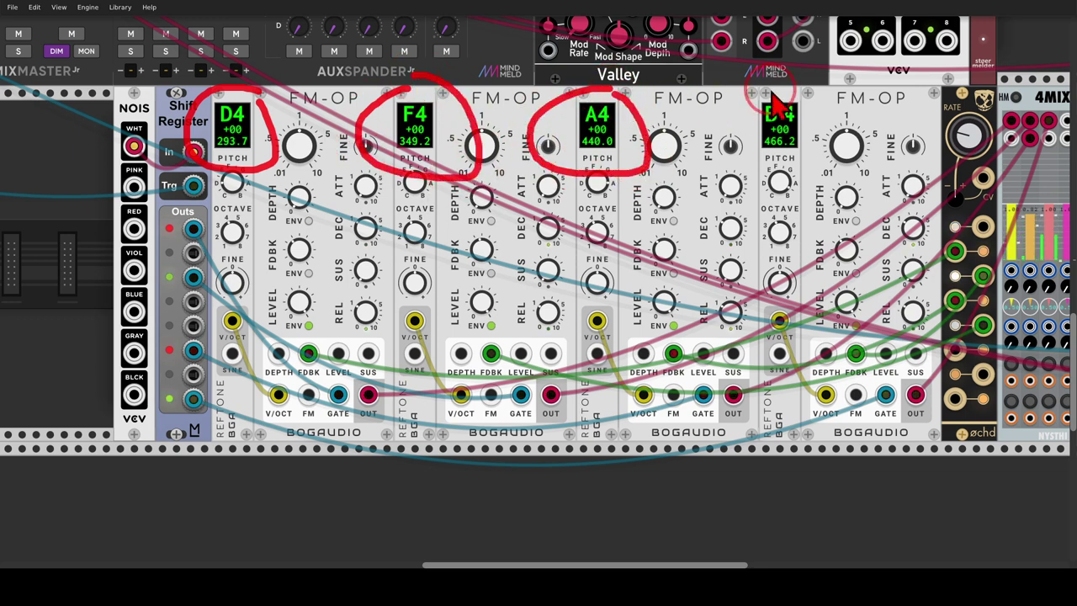
mouse_move(775, 87)
left_mouse_down()
mouse_move(732, 107)
mouse_move(825, 151)
mouse_move(771, 84)
left_mouse_up()
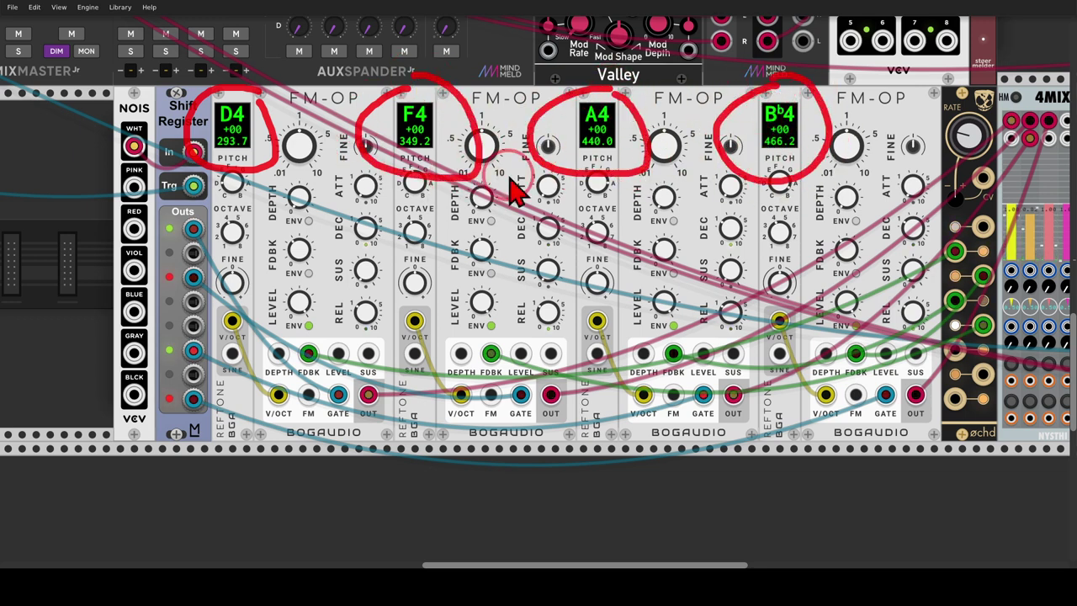
mouse_move(204, 208)
left_mouse_down()
mouse_move(180, 211)
mouse_move(238, 433)
mouse_move(210, 215)
left_mouse_up()
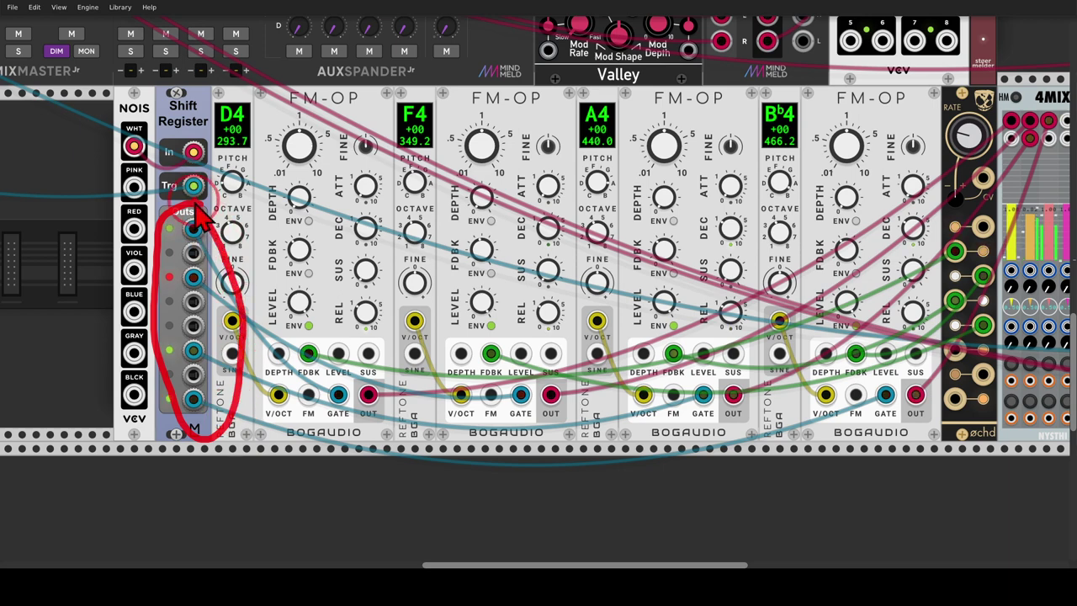
Step: Examine the øchd modulation and how the FM-OP voices run through the 4MIX into Debriatus and Chronoblob
left_click_drag(764, 440, 275, 433)
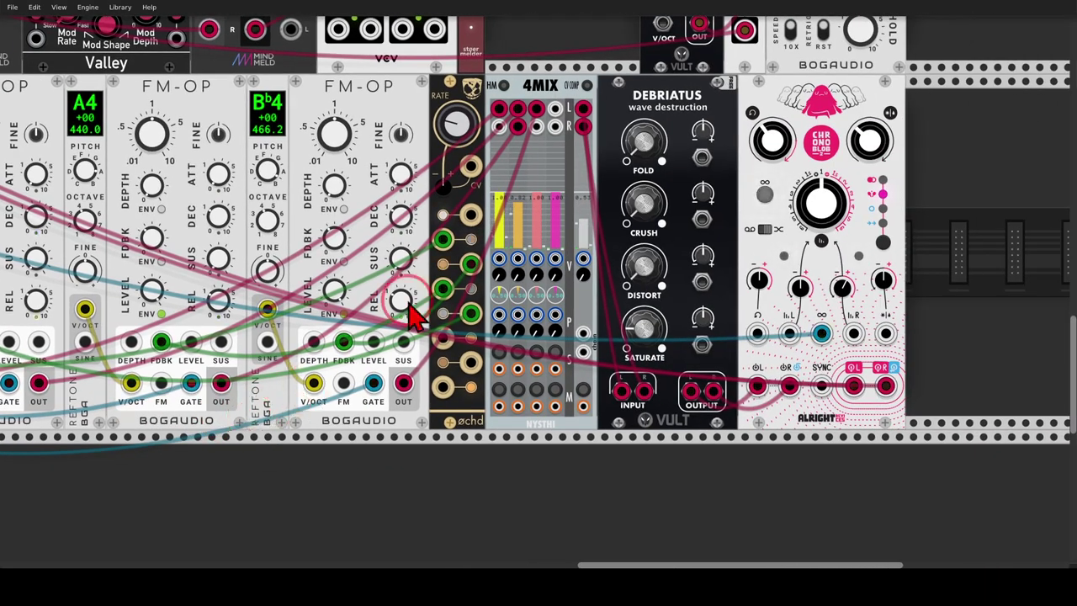
mouse_move(577, 96)
left_mouse_down()
mouse_move(403, 360)
mouse_move(494, 354)
mouse_move(450, 219)
mouse_move(409, 187)
mouse_move(442, 421)
left_mouse_up()
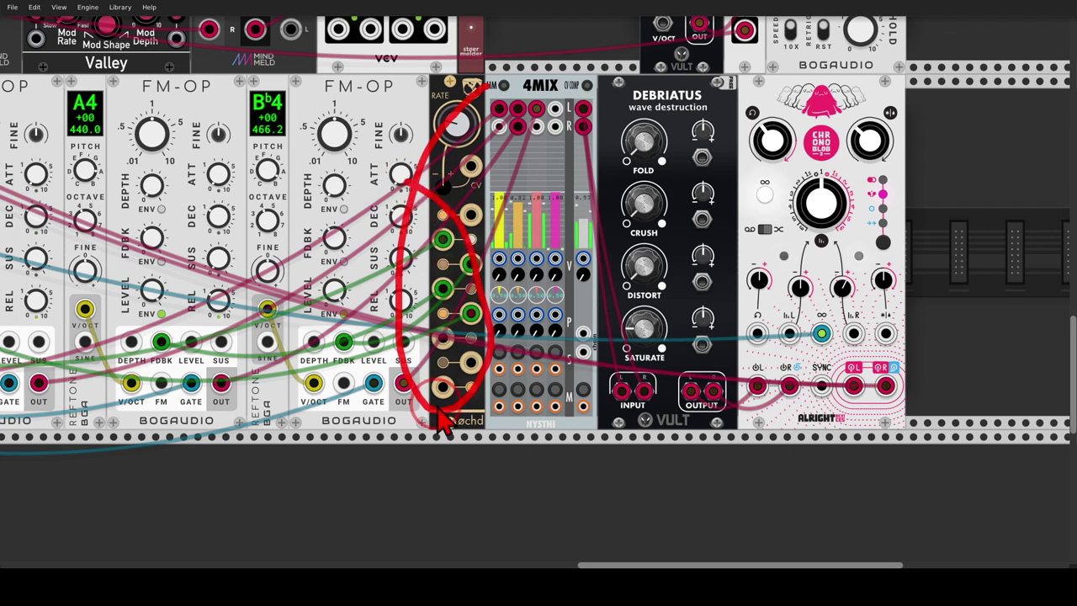
left_click_drag(589, 149, 581, 172)
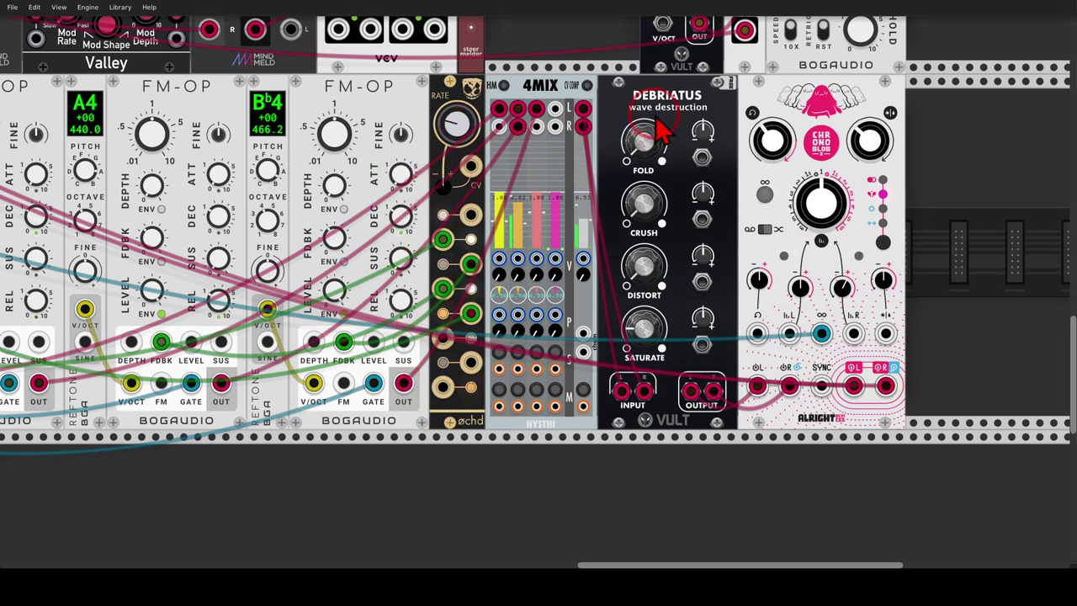
mouse_move(661, 312)
left_mouse_down()
mouse_move(673, 336)
mouse_move(660, 333)
left_mouse_up()
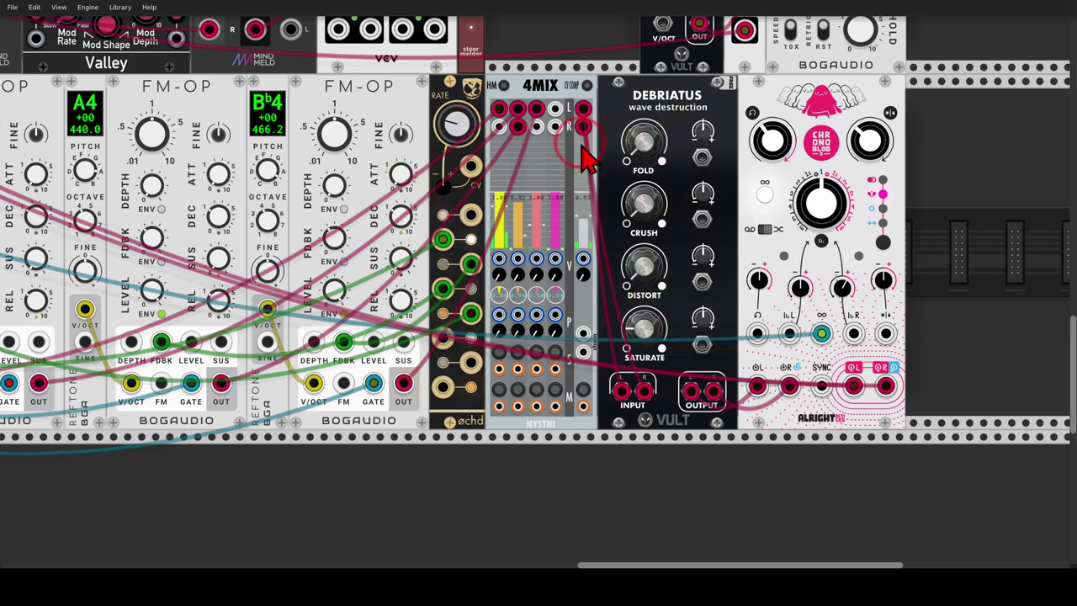
Step: Unmute the mixer's FMOP channel and raise its fader slightly above 0 dB
left_click_drag(495, 113, 1040, 286)
left_click_drag(287, 243, 830, 288)
scroll(837, 303, "left", 5)
scroll(837, 303, "up", 3)
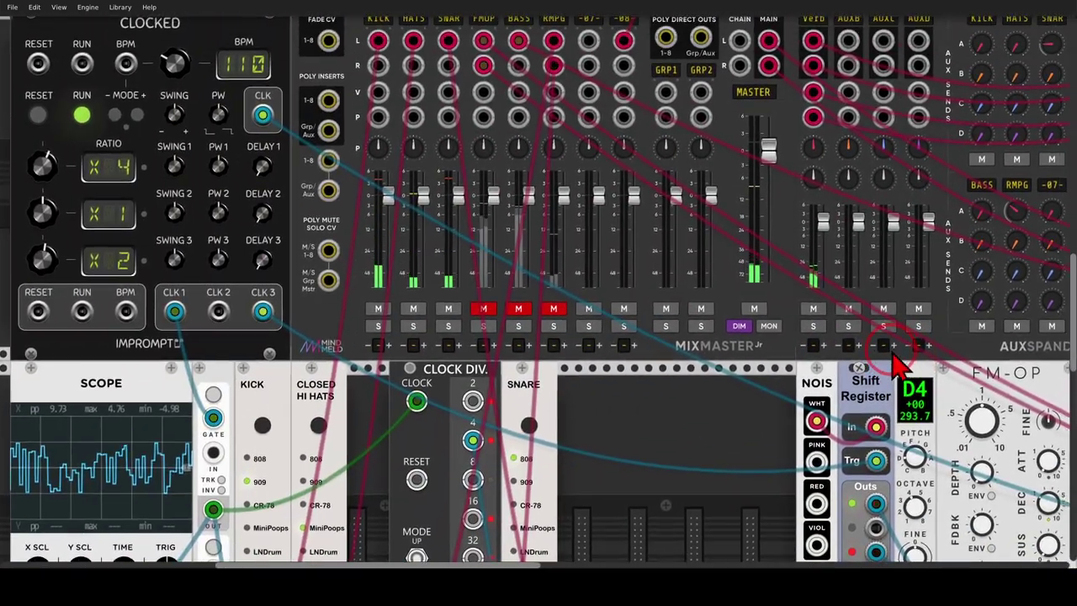
left_click(485, 308)
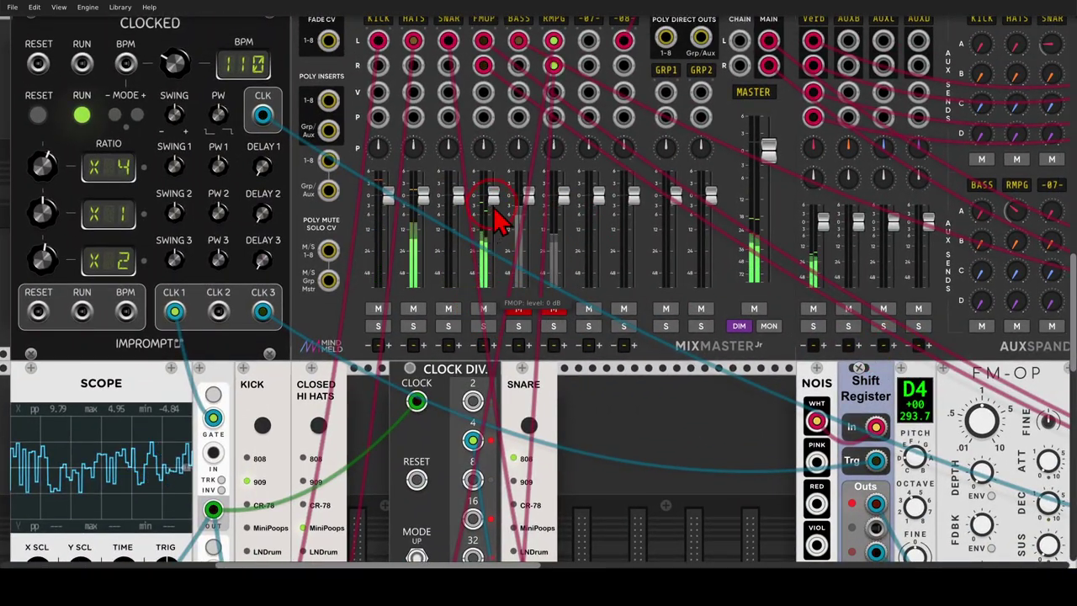
left_click_drag(493, 195, 492, 182)
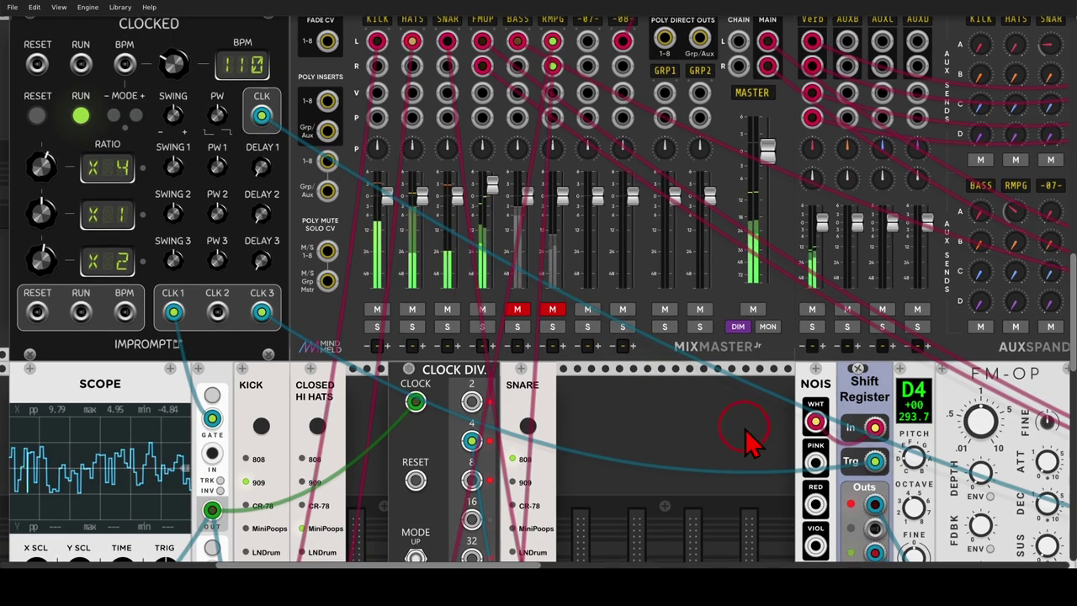
Step: Survey the Shift Register, FM-OP voices and 4MIX while the FM percussion plays
left_click_drag(752, 438, 160, 176)
scroll(429, 273, "down", 3)
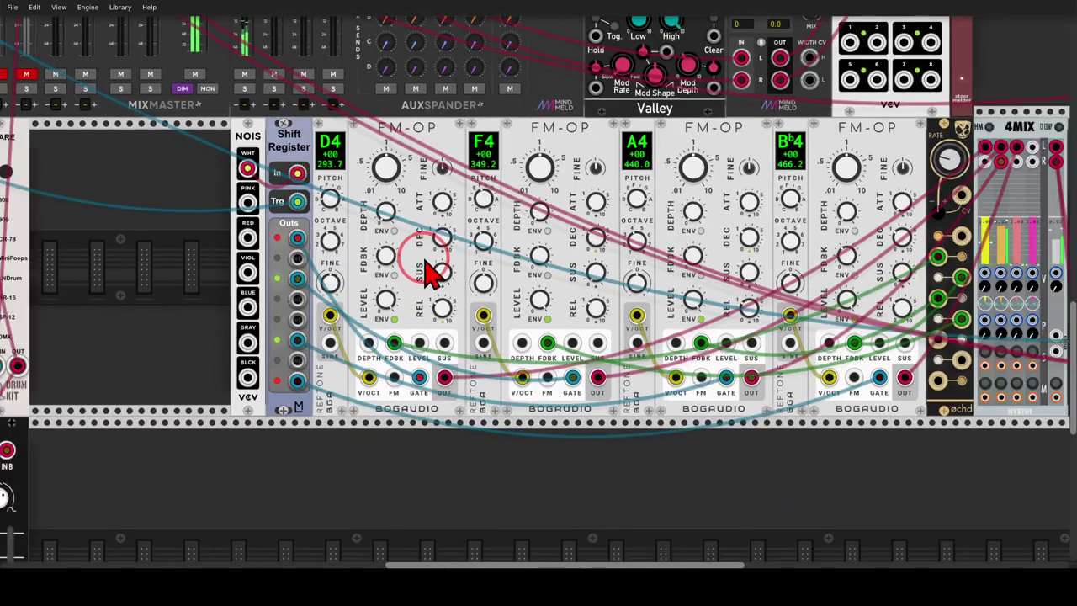
scroll(505, 337, "up", 2)
left_click_drag(596, 401, 576, 415)
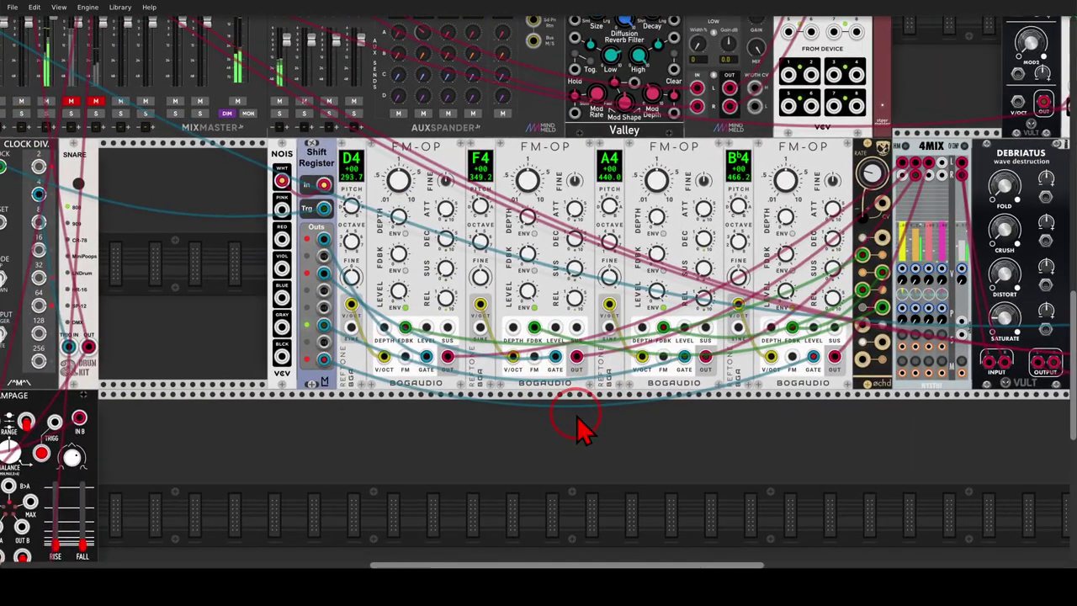
Step: Examine Chronoblob's dry/wet setting and the bass voice built from BASAL, the VCA and the DADSR(H) envelope's outputs
left_click_drag(814, 401, 567, 405)
left_click_drag(906, 188, 905, 210)
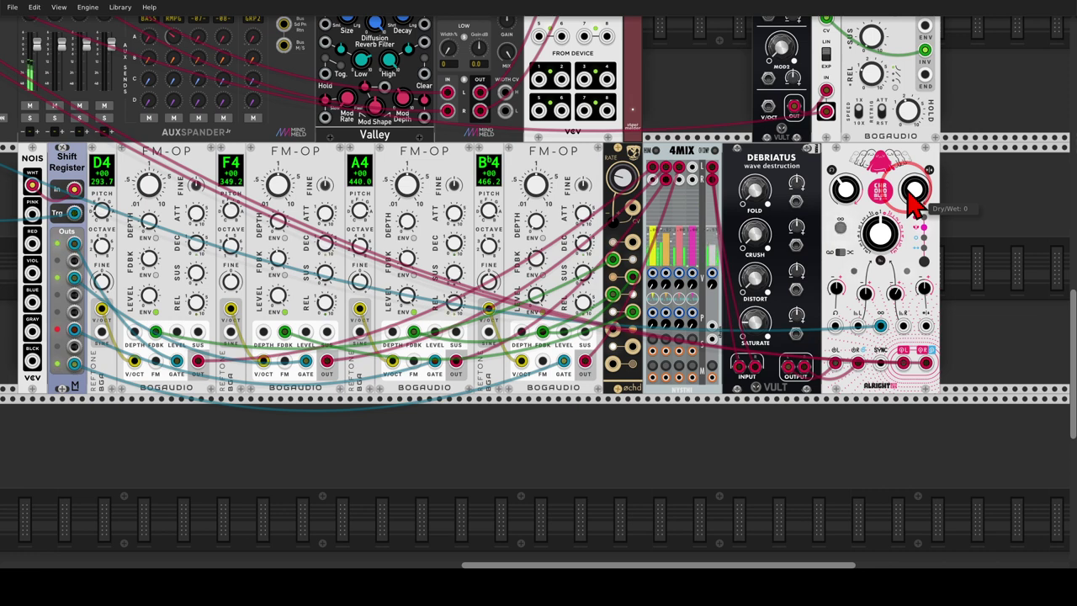
mouse_move(913, 202)
left_mouse_down()
mouse_move(914, 181)
mouse_move(919, 210)
mouse_move(820, 358)
left_mouse_up()
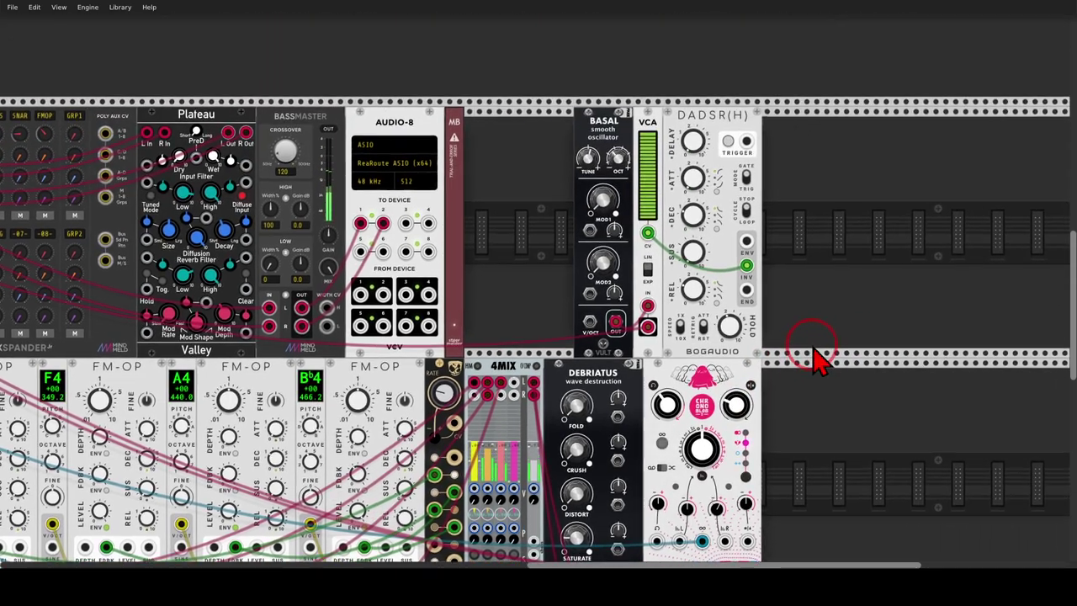
mouse_move(629, 94)
left_mouse_down()
mouse_move(562, 160)
mouse_move(641, 115)
left_mouse_up()
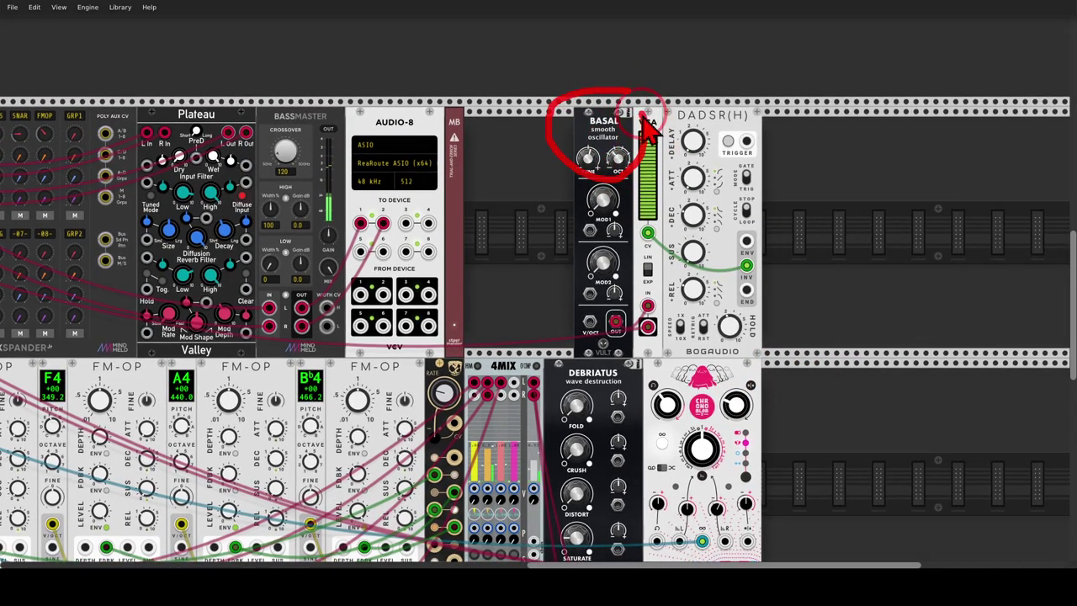
left_click_drag(620, 311, 607, 336)
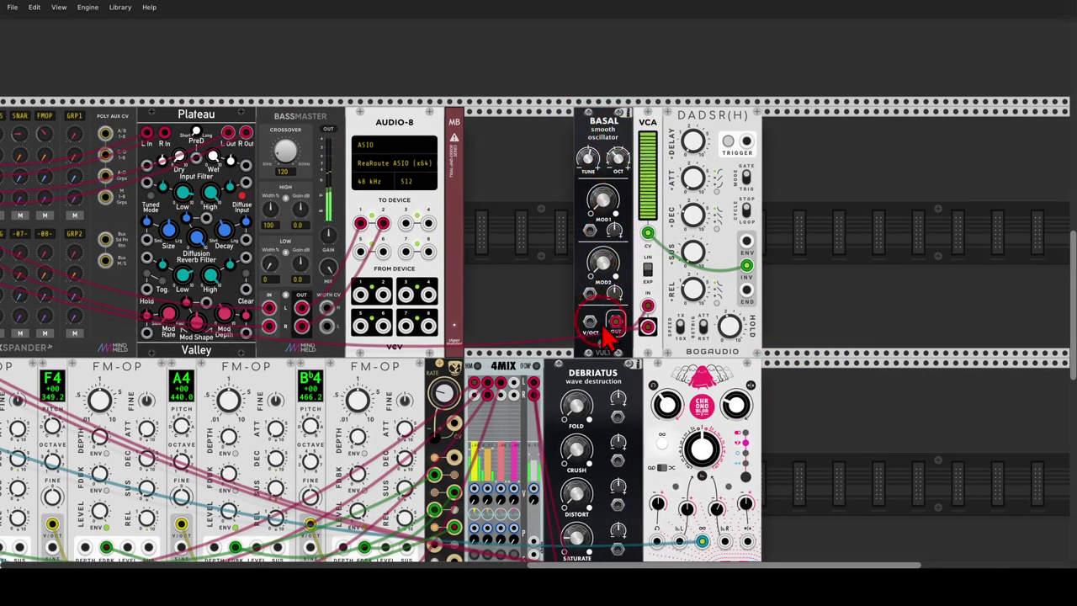
left_click_drag(753, 234, 772, 273)
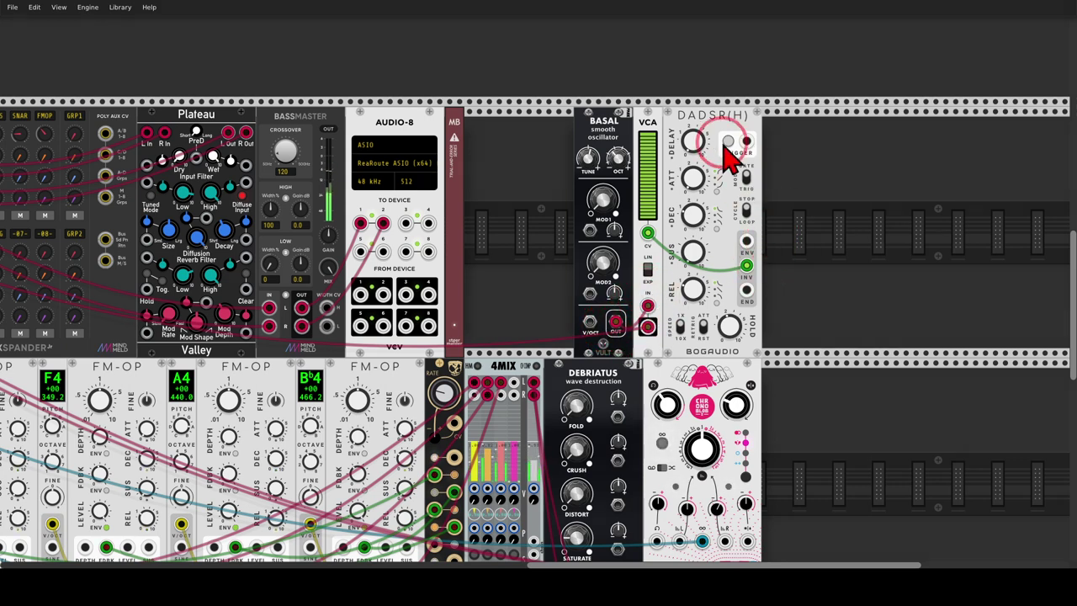
mouse_move(729, 158)
left_mouse_down()
mouse_move(756, 137)
mouse_move(752, 91)
mouse_move(678, 77)
mouse_move(643, 122)
mouse_move(683, 148)
mouse_move(734, 154)
left_mouse_up()
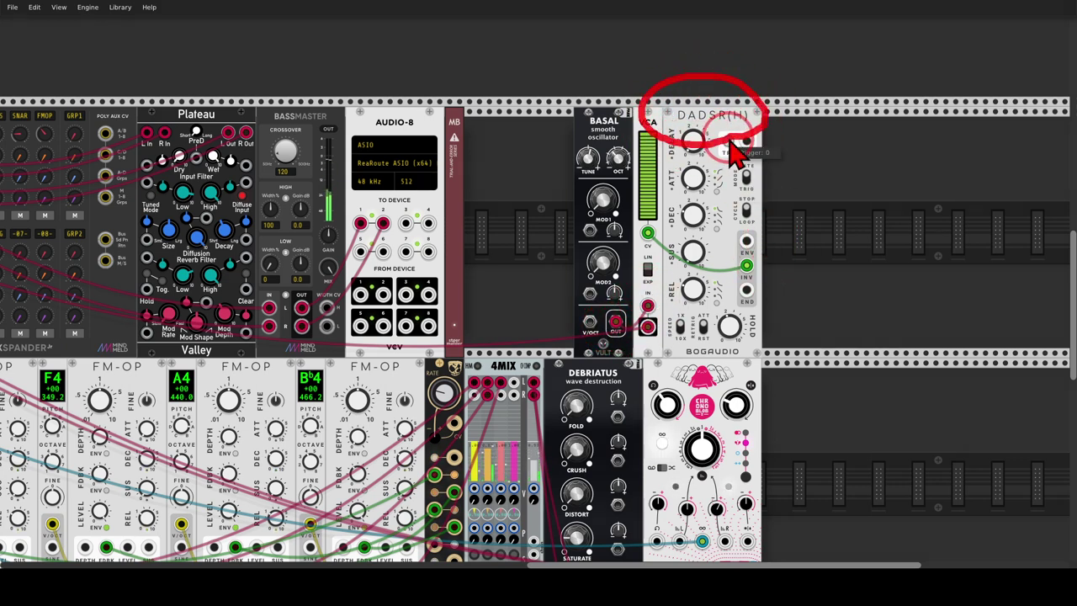
mouse_move(767, 249)
left_mouse_down()
mouse_move(735, 250)
mouse_move(725, 263)
mouse_move(738, 288)
mouse_move(779, 290)
mouse_move(778, 254)
left_mouse_up()
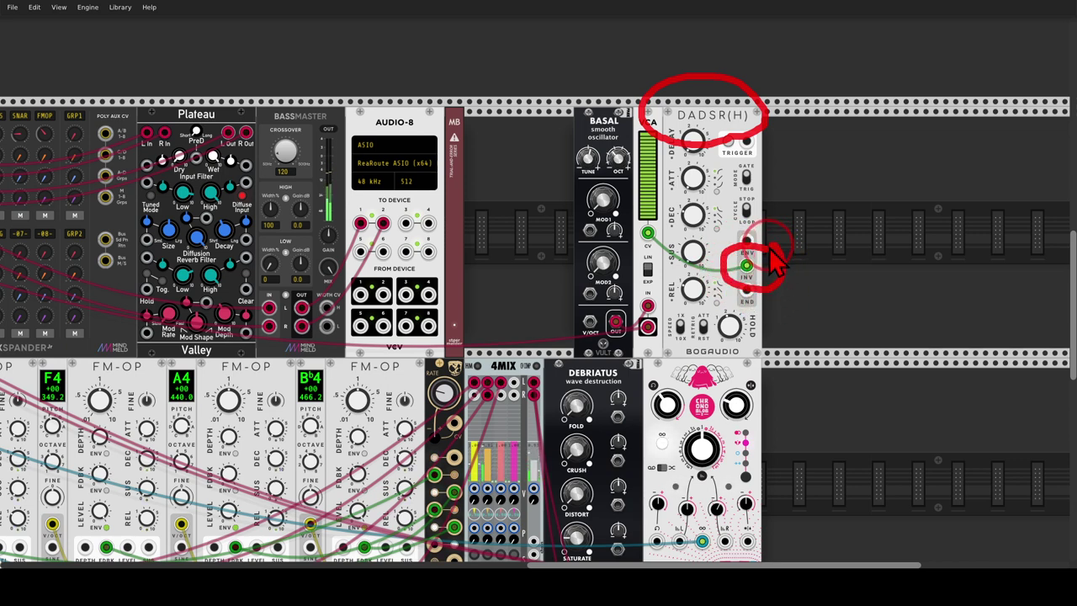
Step: Unmute the mixer's BASS channel
mouse_move(559, 240)
left_mouse_down()
mouse_move(547, 271)
mouse_move(911, 249)
left_mouse_up()
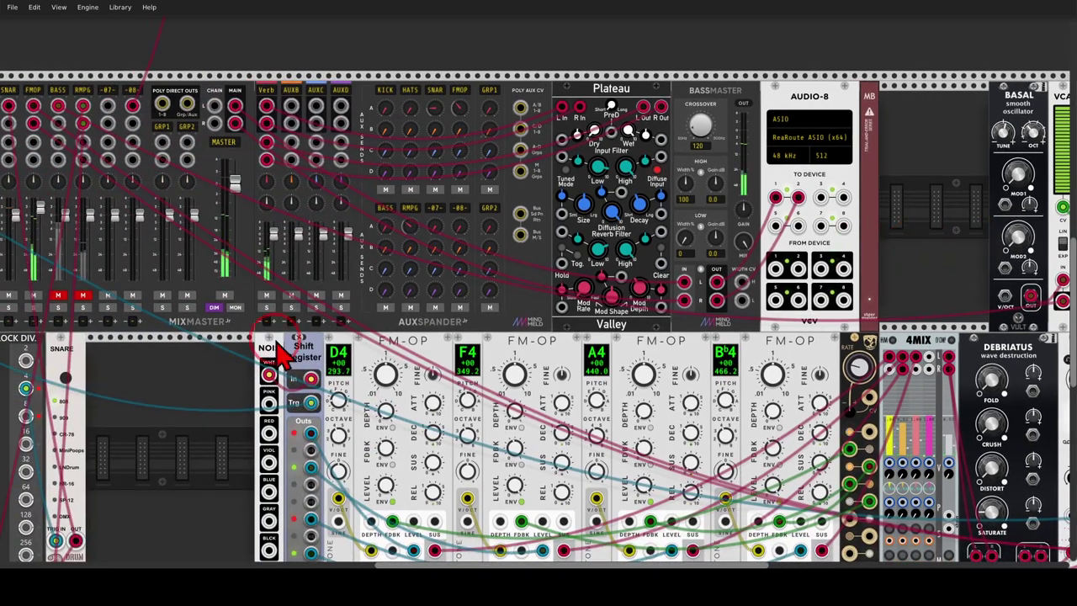
left_click_drag(200, 382, 341, 371)
left_click(203, 285)
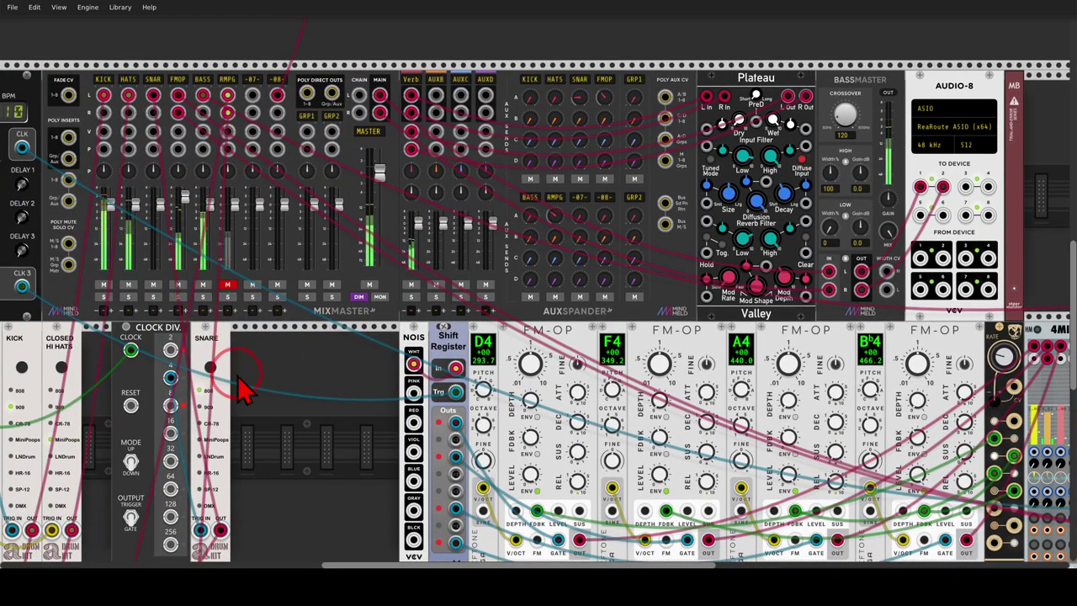
left_click(279, 388)
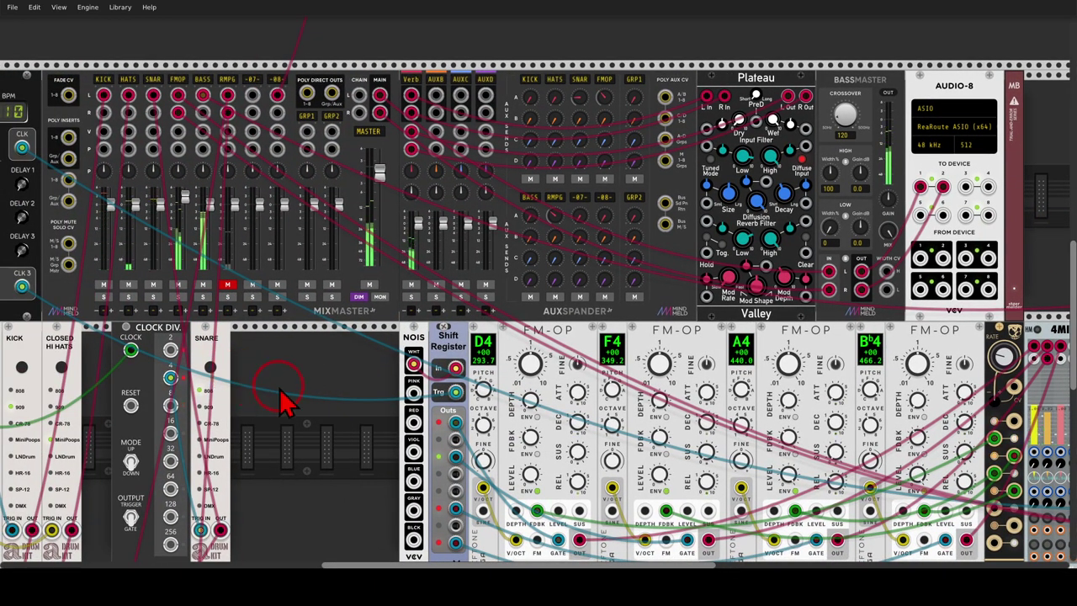
Step: Patch the DADSR(H) TRIGGER input to the S&H output that triggers the kick
left_click_drag(375, 379, 77, 316)
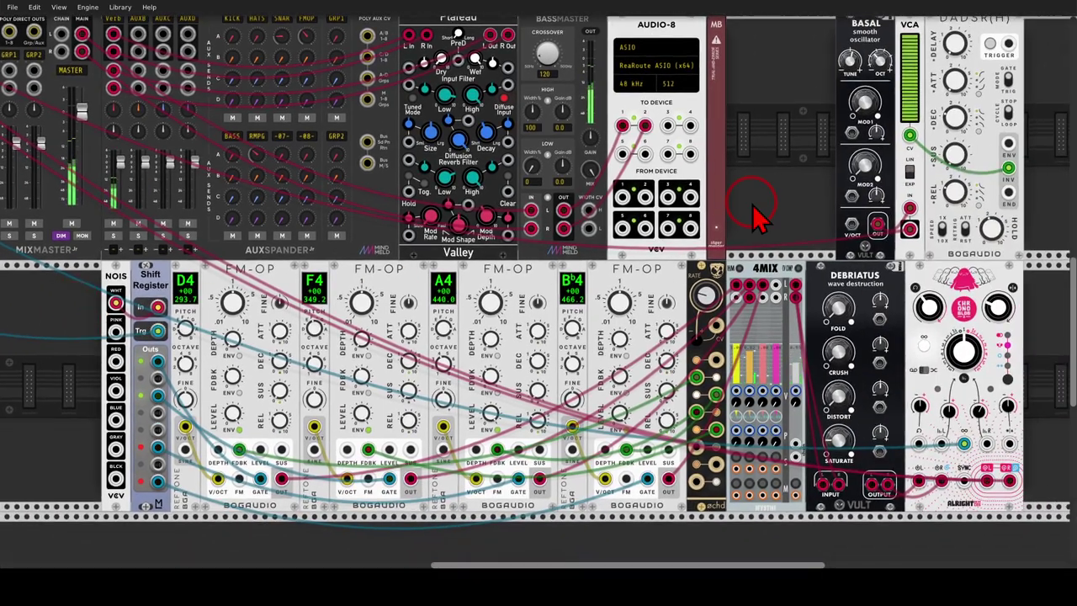
left_click_drag(754, 215, 714, 241)
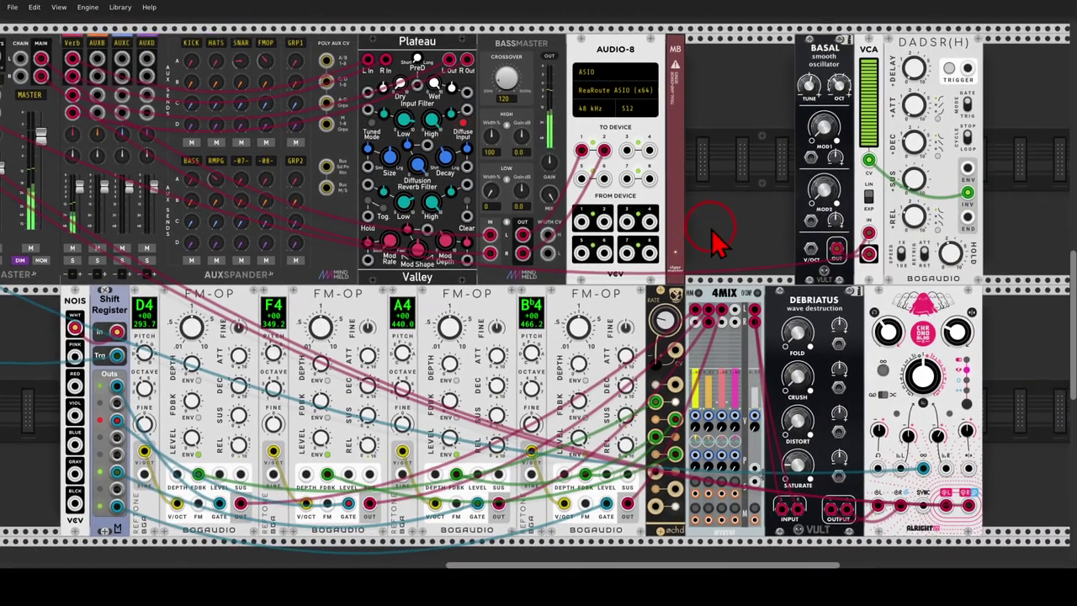
left_click(969, 63)
left_click_drag(969, 69, 198, 391)
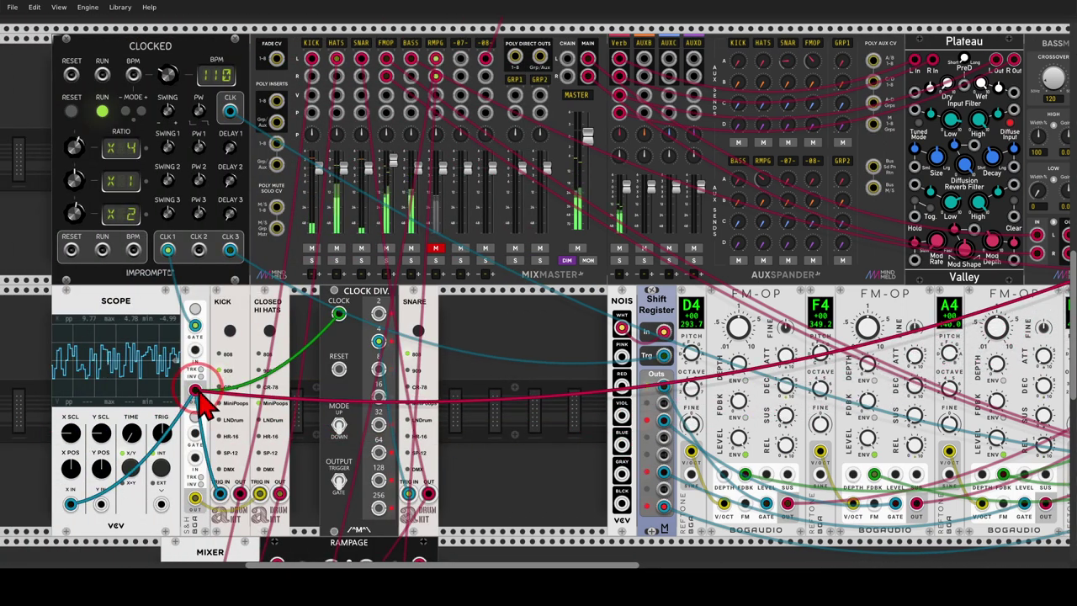
left_click(551, 362)
left_click_drag(564, 379, 498, 358)
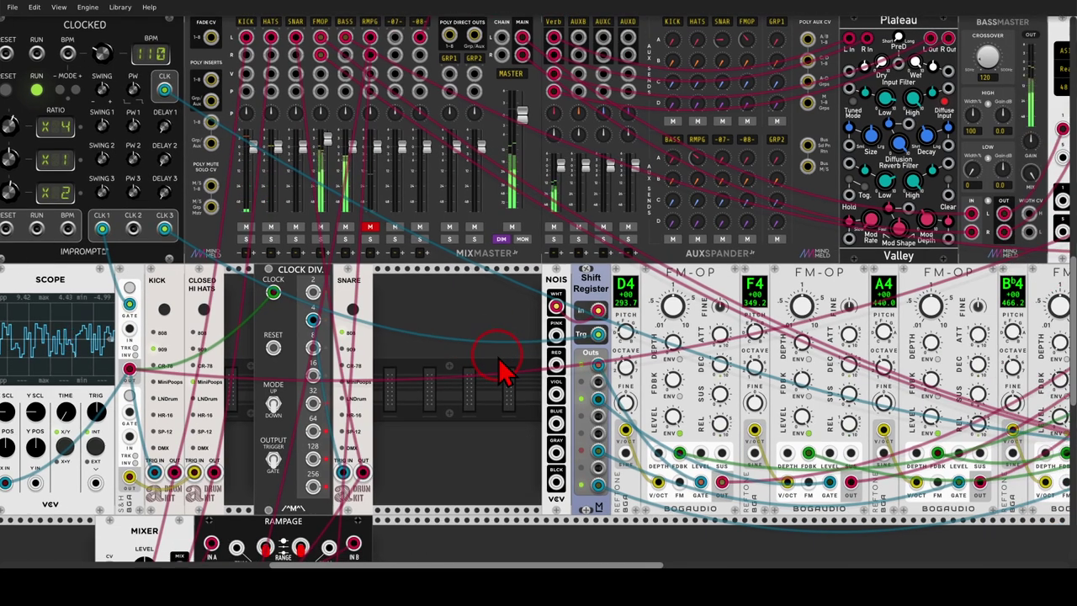
Step: Examine how the signals combined in the MIXER module feed RAMPAGE's IN A and IN B
key("ctrl+minus")
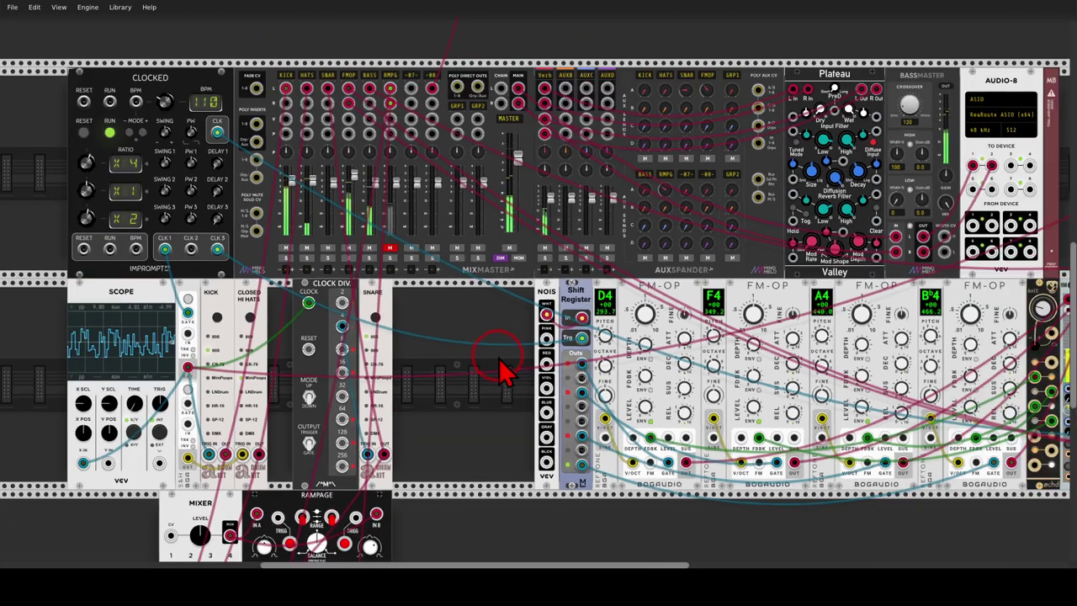
left_click_drag(500, 359, 392, 344)
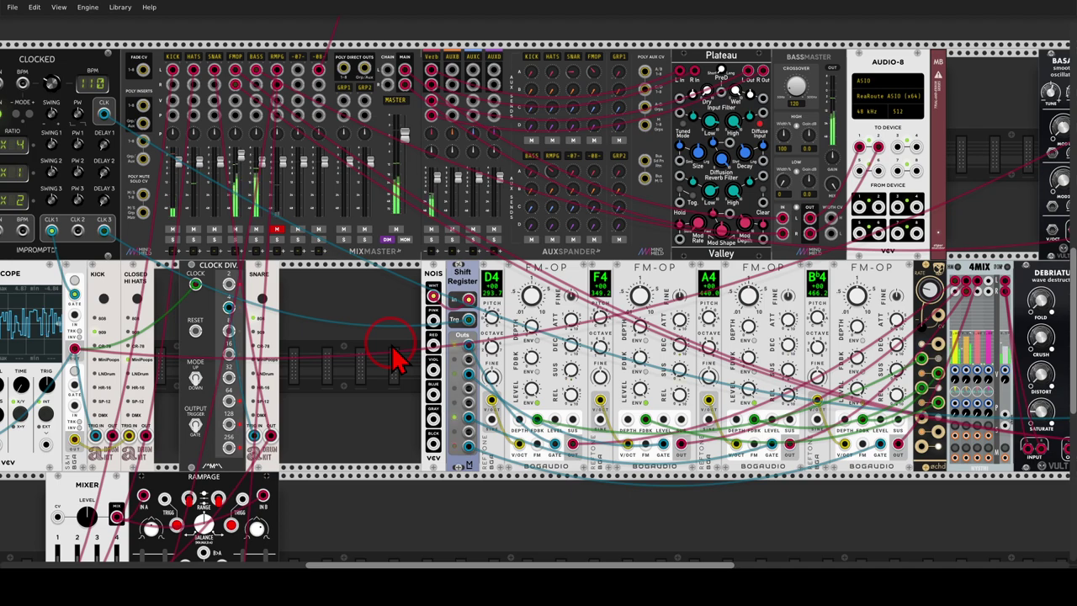
left_click_drag(334, 408, 594, 153)
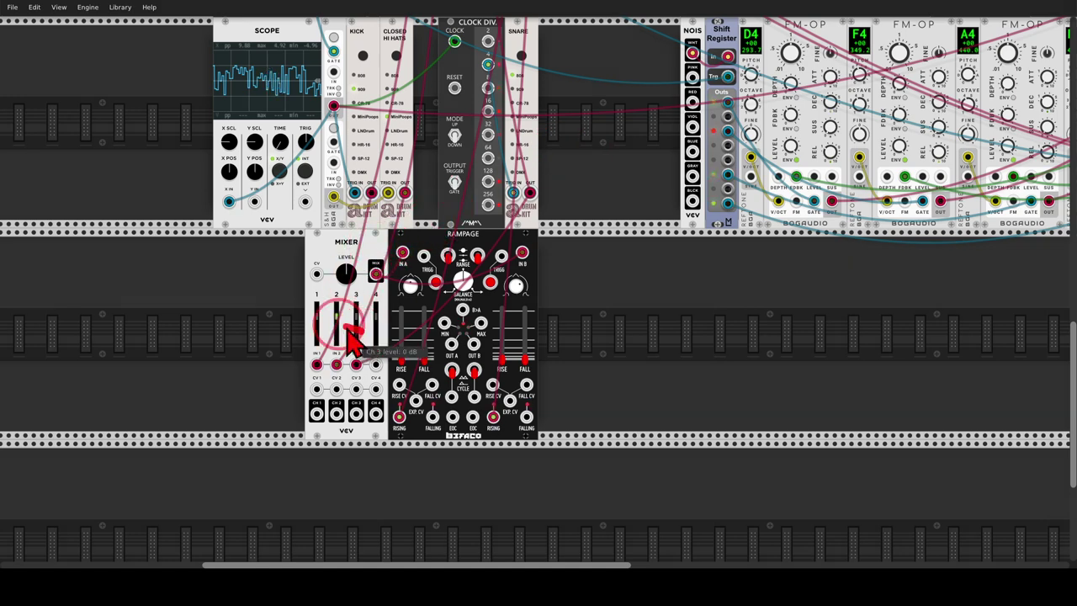
mouse_move(360, 330)
left_mouse_down()
mouse_move(349, 405)
mouse_move(385, 351)
mouse_move(361, 320)
mouse_move(328, 378)
mouse_move(356, 404)
mouse_move(374, 385)
mouse_move(416, 286)
mouse_move(398, 277)
mouse_move(469, 299)
mouse_move(507, 278)
mouse_move(479, 267)
mouse_move(522, 281)
left_mouse_up()
left_click_drag(487, 364, 510, 377)
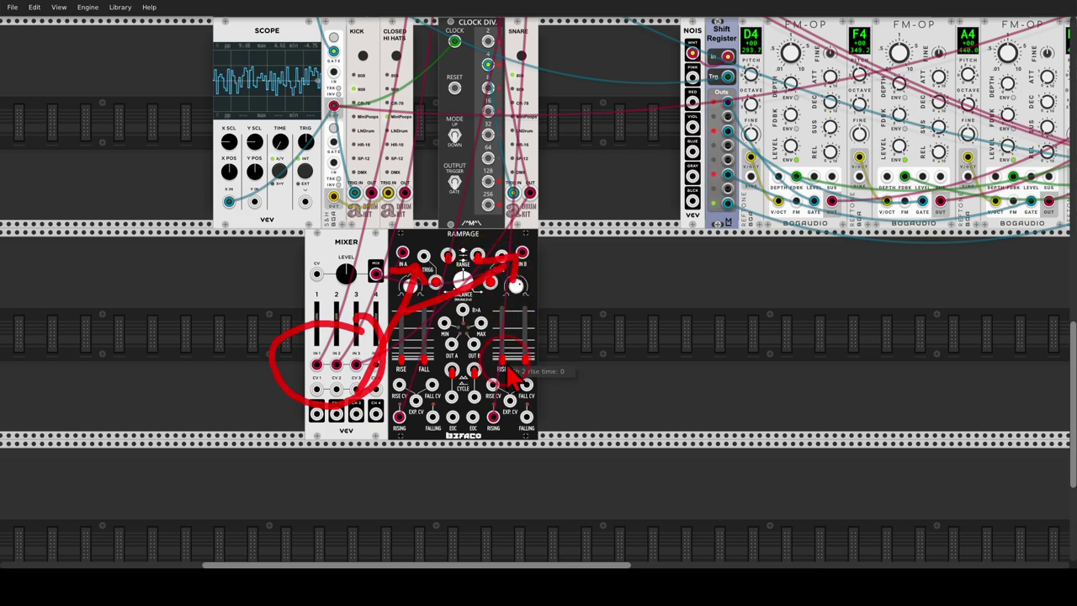
Step: Unmute the mixer's RMPG channel
scroll(529, 336, "up", 7)
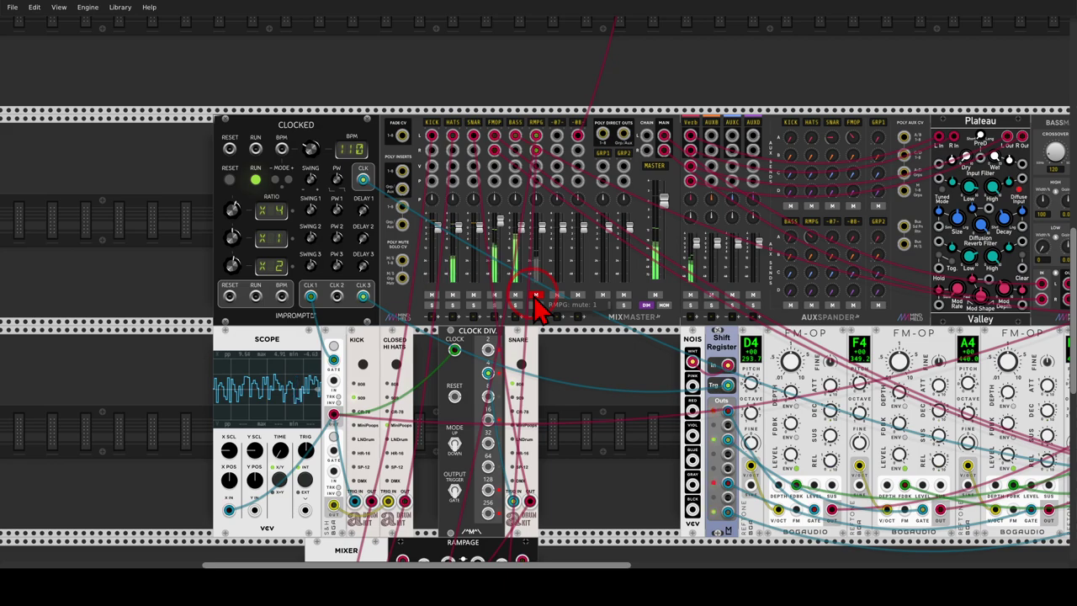
left_click_drag(601, 384, 496, 320)
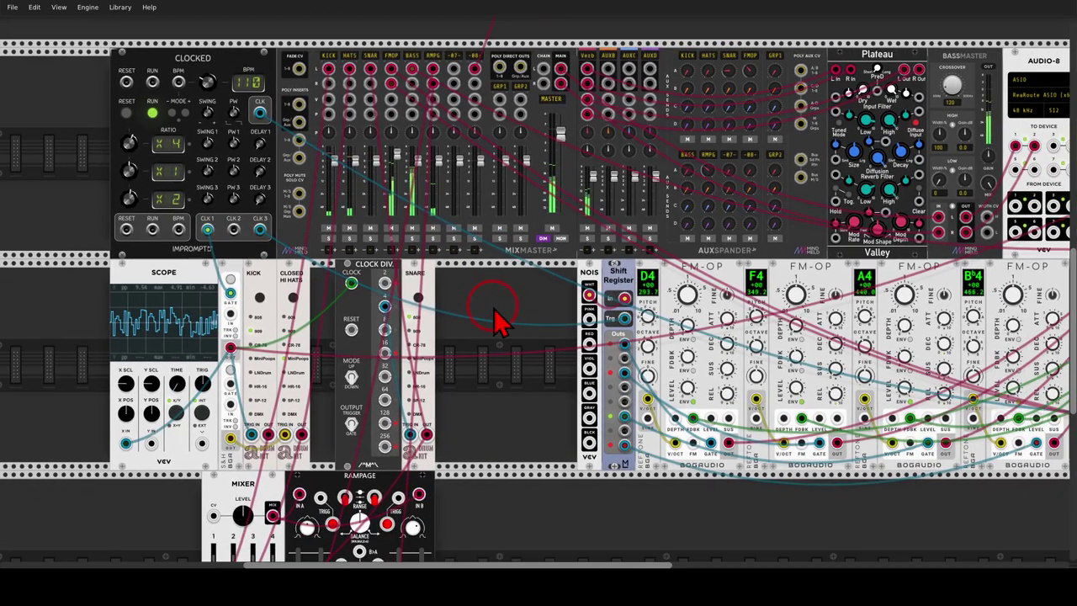
scroll(494, 309, "down", 2)
left_click_drag(549, 368, 443, 315)
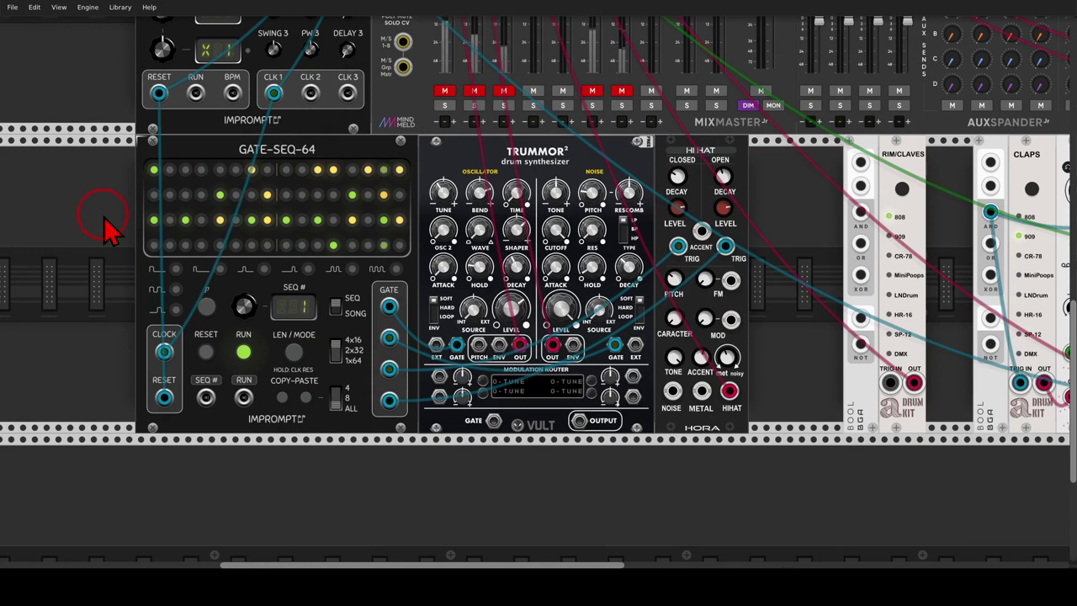
Step: Examine how the GATE-SEQ-64 gate outputs feed the TRUMMOR² gates and the HI HAT trigger inputs
mouse_move(258, 172)
left_mouse_down()
mouse_move(320, 178)
mouse_move(365, 144)
mouse_move(243, 123)
mouse_move(253, 172)
left_mouse_up()
mouse_move(384, 289)
left_mouse_down()
mouse_move(410, 296)
mouse_move(442, 325)
mouse_move(440, 307)
mouse_move(473, 324)
mouse_move(437, 355)
mouse_move(523, 360)
mouse_move(546, 328)
mouse_move(541, 367)
mouse_move(611, 374)
mouse_move(640, 345)
mouse_move(628, 325)
mouse_move(607, 322)
mouse_move(605, 299)
mouse_move(616, 297)
mouse_move(635, 330)
left_mouse_up()
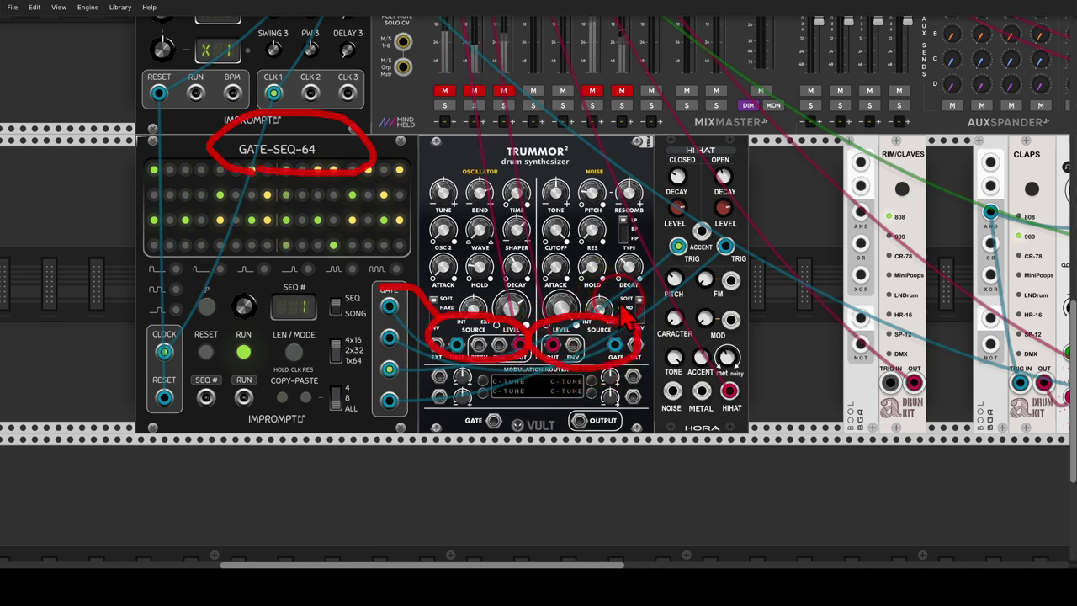
mouse_move(694, 225)
left_mouse_down()
mouse_move(699, 282)
mouse_move(694, 239)
left_mouse_up()
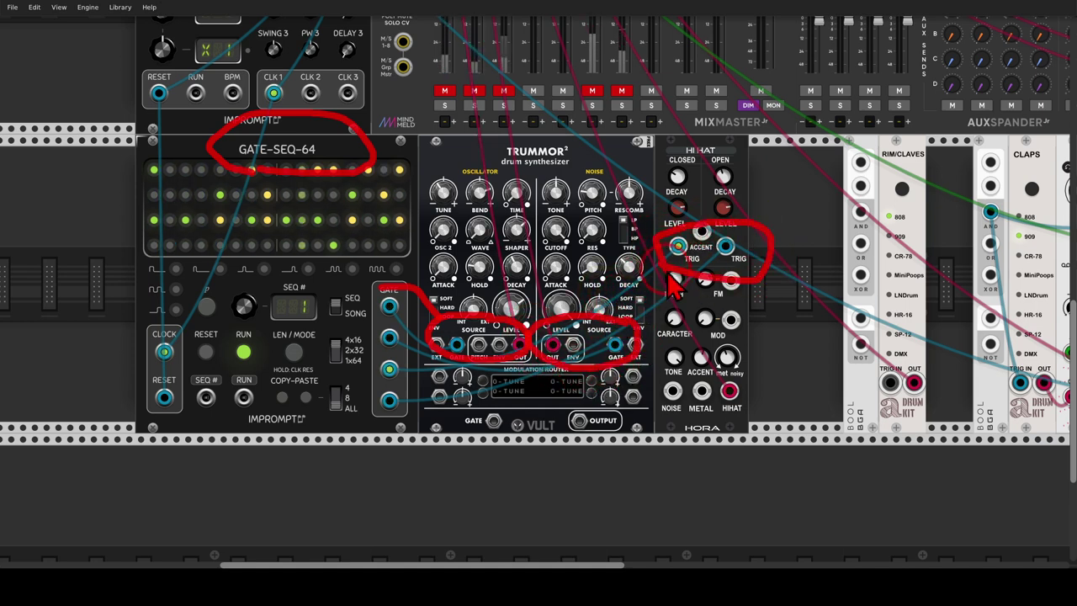
key("Escape")
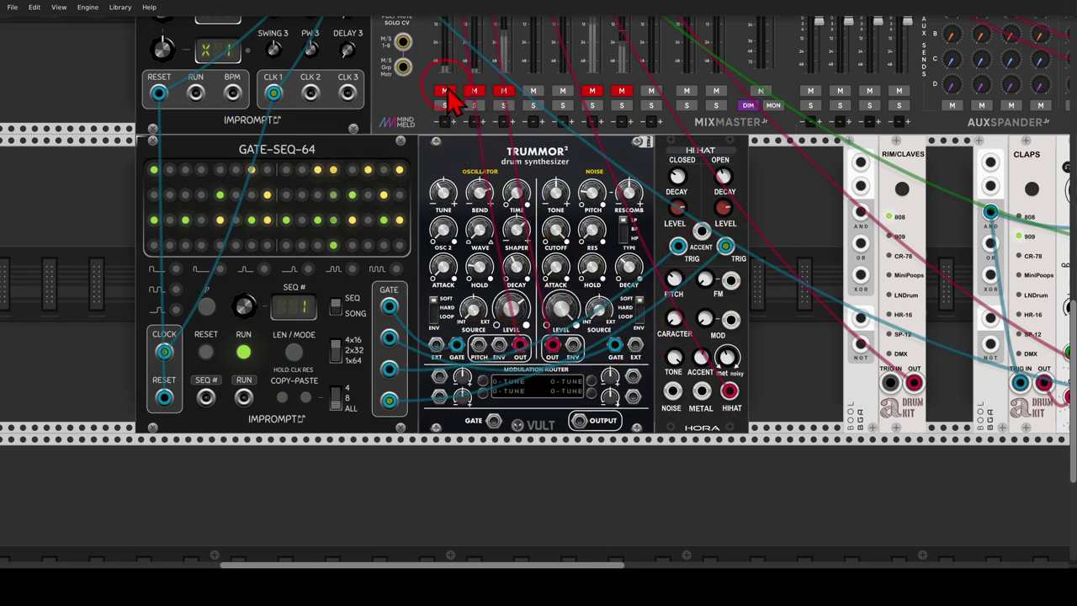
Step: Unmute the mixer's KICK, SNAR and HATS channels
left_click(447, 91)
left_click(476, 92)
left_click(504, 92)
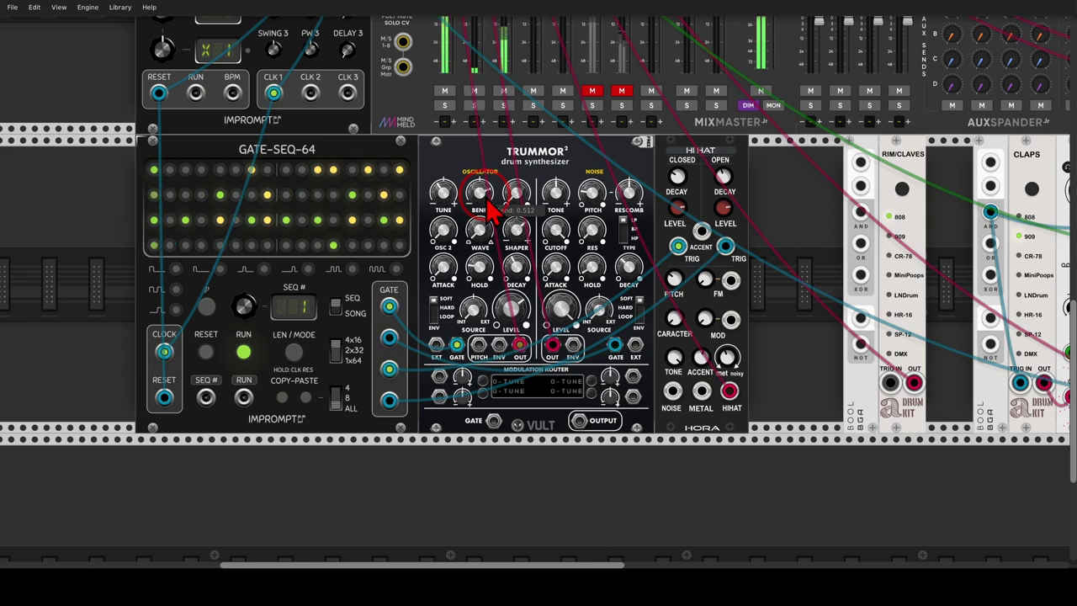
Step: Examine the green and yellow gate steps in the first row of GATE-SEQ-64 while the drums play
left_click_drag(239, 220, 233, 253)
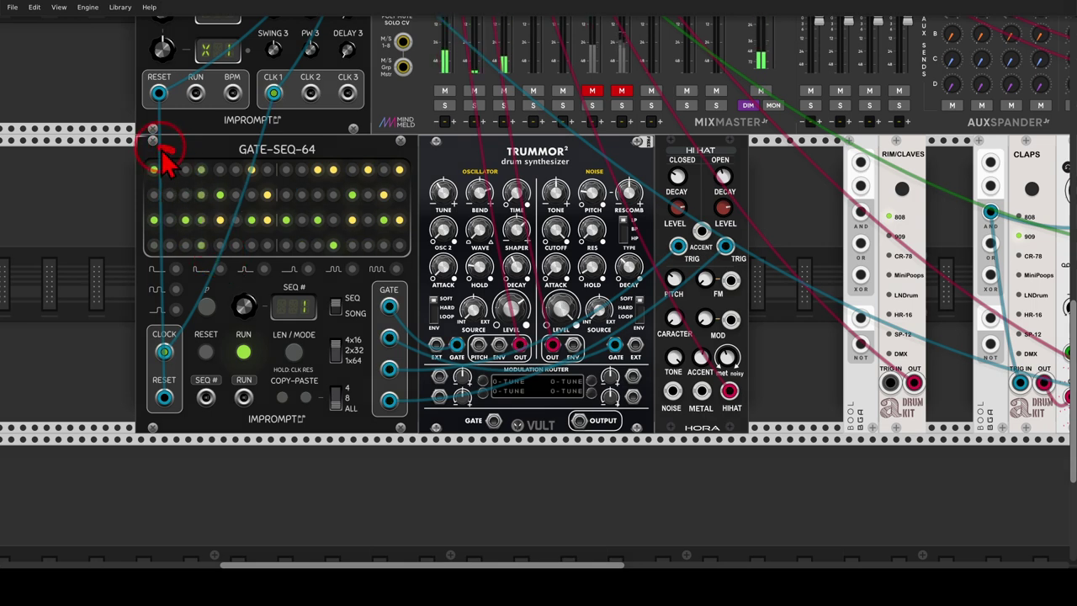
mouse_move(160, 149)
left_mouse_down()
mouse_move(137, 160)
mouse_move(144, 194)
mouse_move(179, 178)
mouse_move(174, 158)
left_mouse_up()
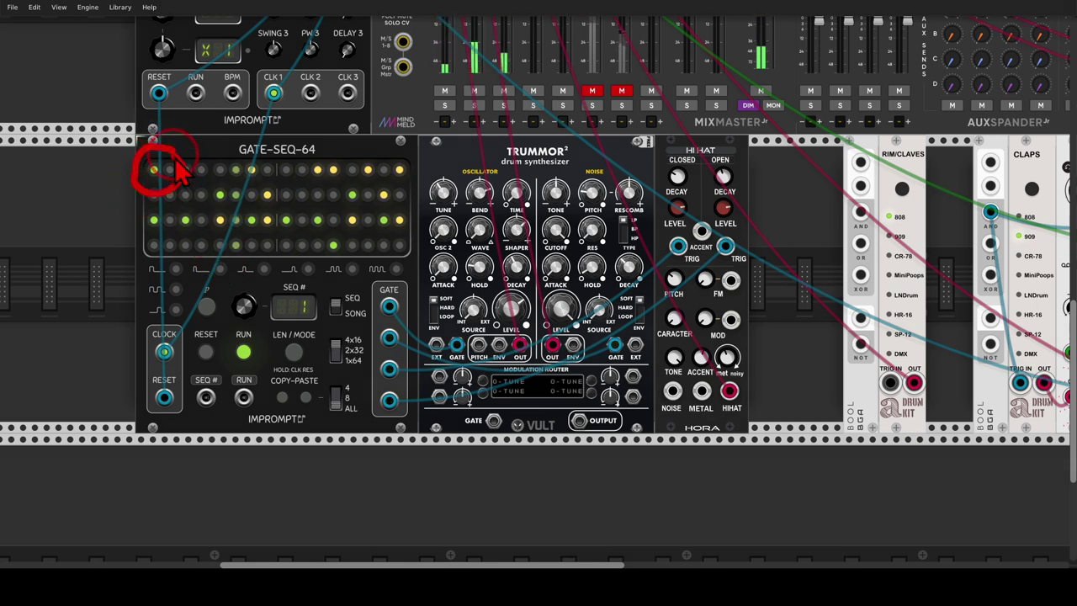
mouse_move(265, 156)
left_mouse_down()
mouse_move(239, 177)
mouse_move(264, 200)
mouse_move(267, 162)
left_mouse_up()
mouse_move(334, 153)
left_mouse_down()
mouse_move(318, 192)
mouse_move(346, 186)
mouse_move(336, 153)
left_mouse_up()
mouse_move(404, 153)
left_mouse_down()
mouse_move(362, 168)
mouse_move(365, 183)
mouse_move(400, 191)
mouse_move(417, 179)
mouse_move(406, 151)
left_mouse_up()
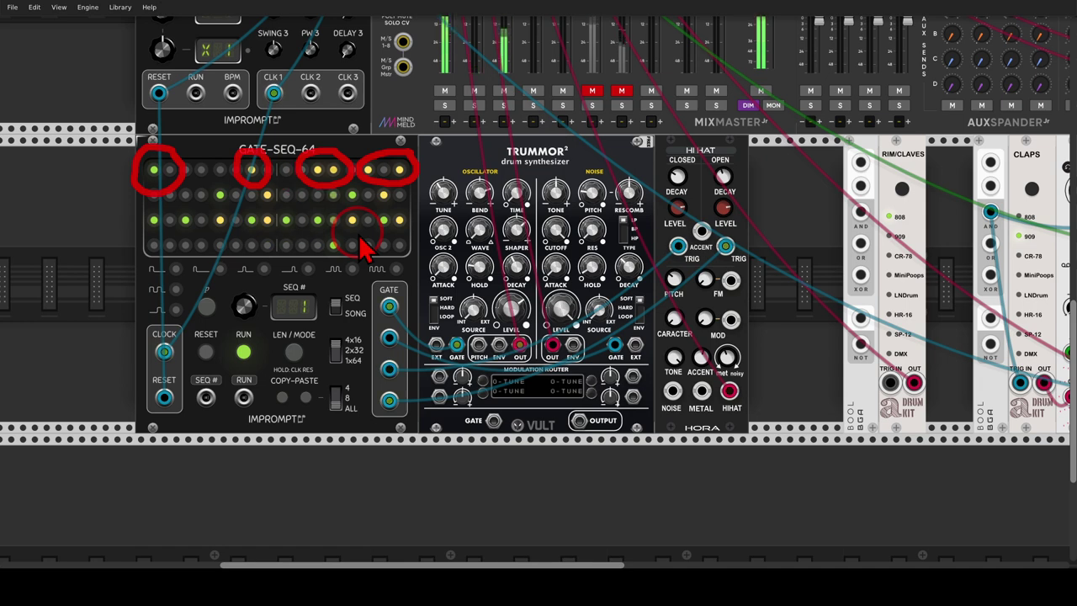
left_click(310, 207)
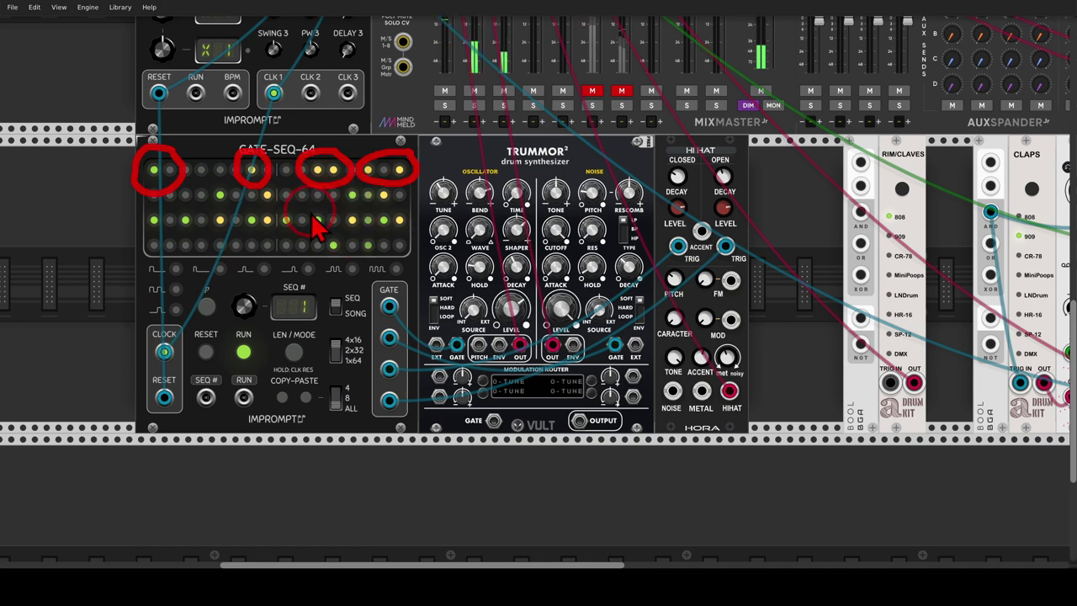
key("Escape")
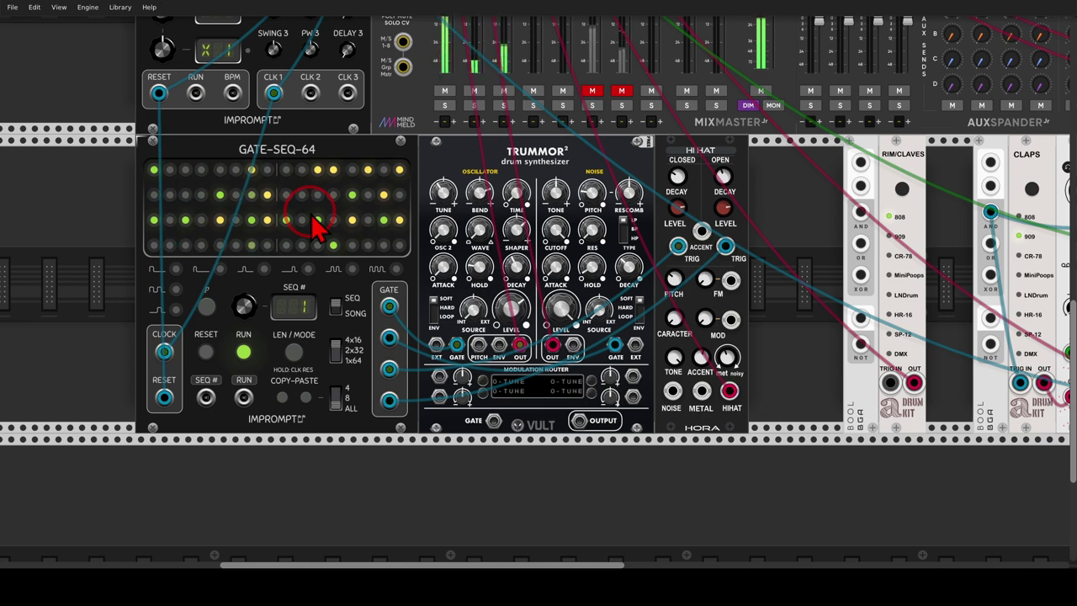
Step: Survey the RIM/CLAVES and CLAPS drums with their BOOL modules, Chronoblob and the AUXSPANDER sends
scroll(697, 308, "right", 5)
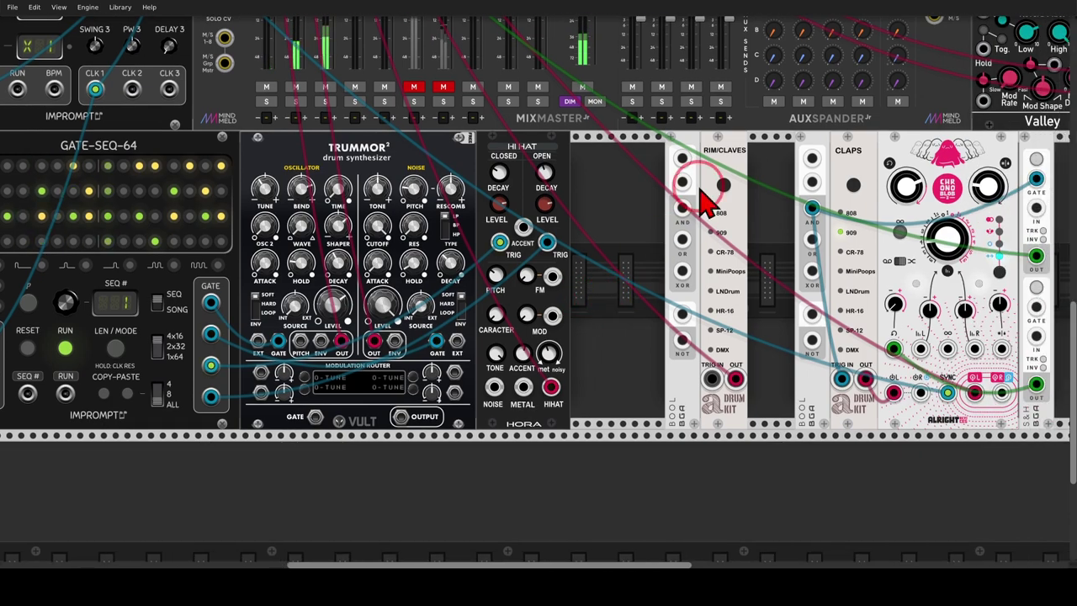
left_click(731, 182)
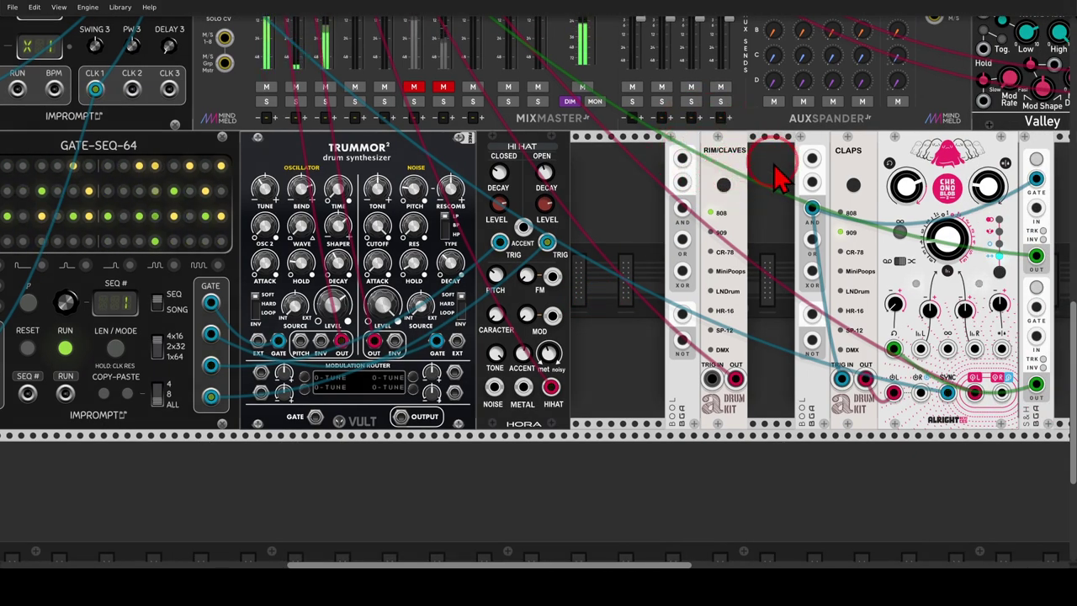
left_click_drag(827, 62, 621, 315)
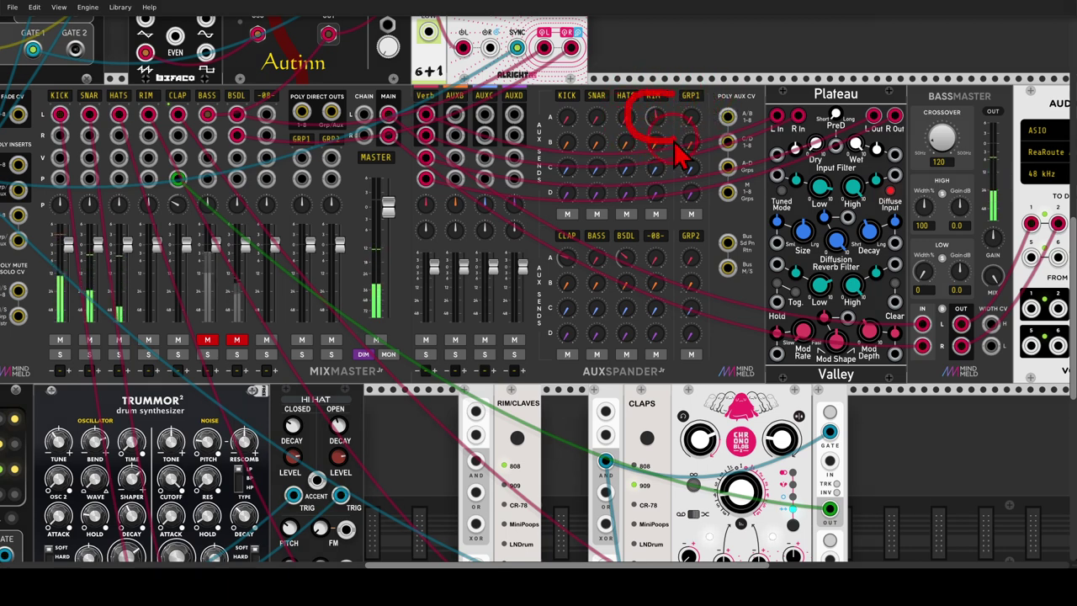
mouse_move(653, 168)
scroll(556, 242, "down", 5)
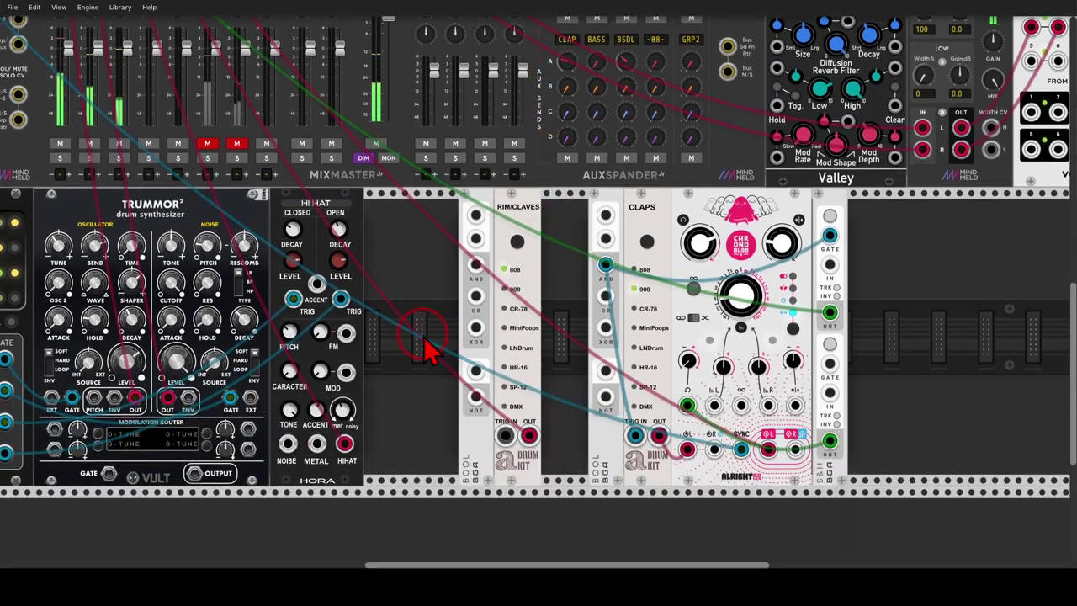
left_click_drag(427, 334, 662, 288)
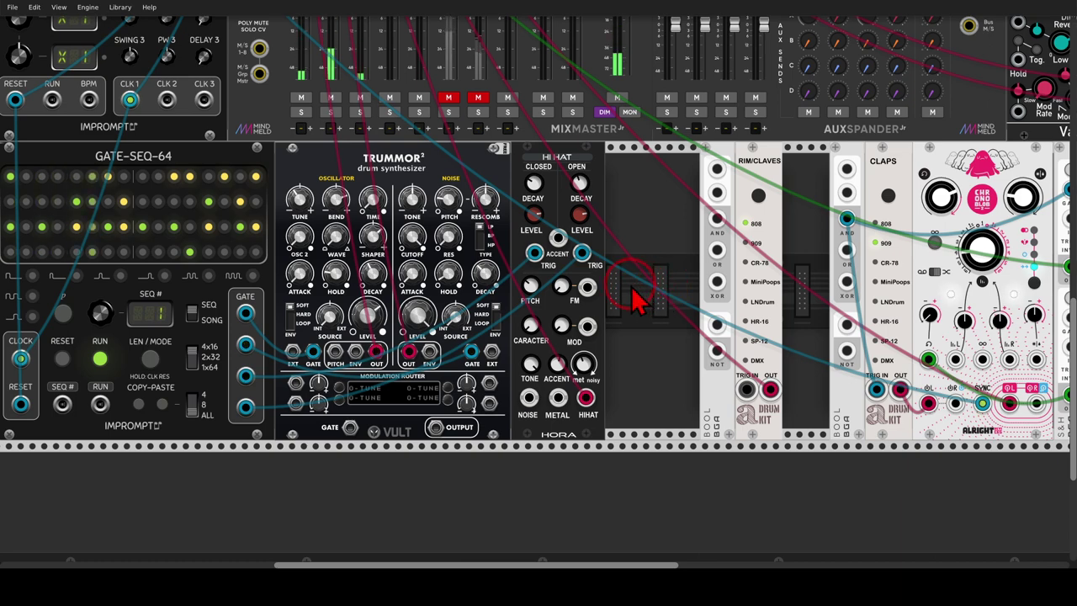
Step: Patch the first and fourth gate outputs of GATE-SEQ-64 into the two inputs of the BOOL module beside RIM/CLAVES
left_click_drag(637, 289, 894, 293)
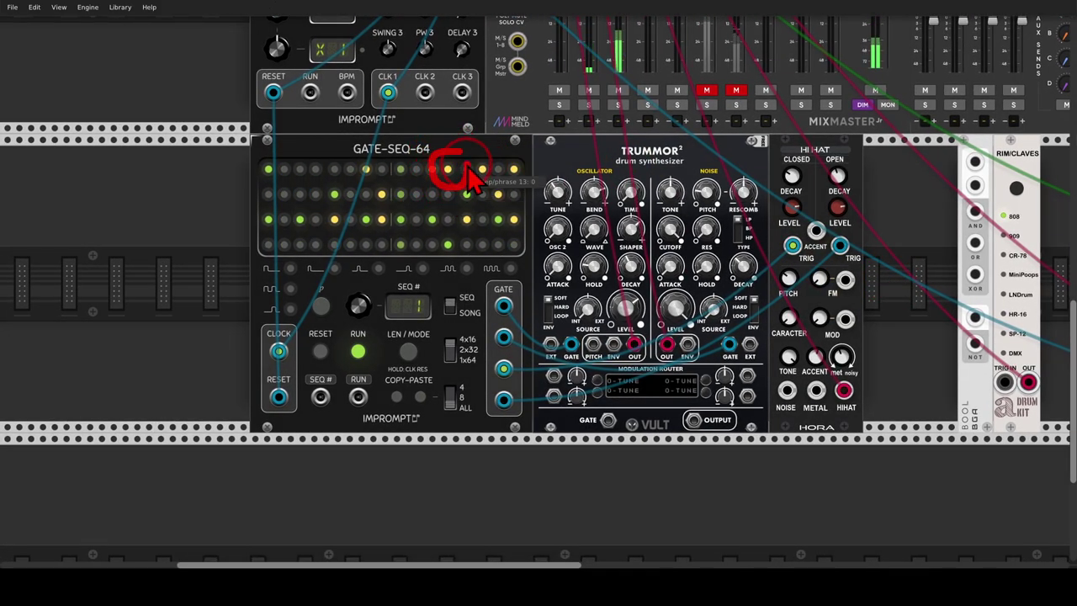
mouse_move(458, 197)
left_mouse_down()
mouse_move(446, 194)
mouse_move(445, 234)
mouse_move(431, 244)
mouse_move(462, 257)
left_mouse_up()
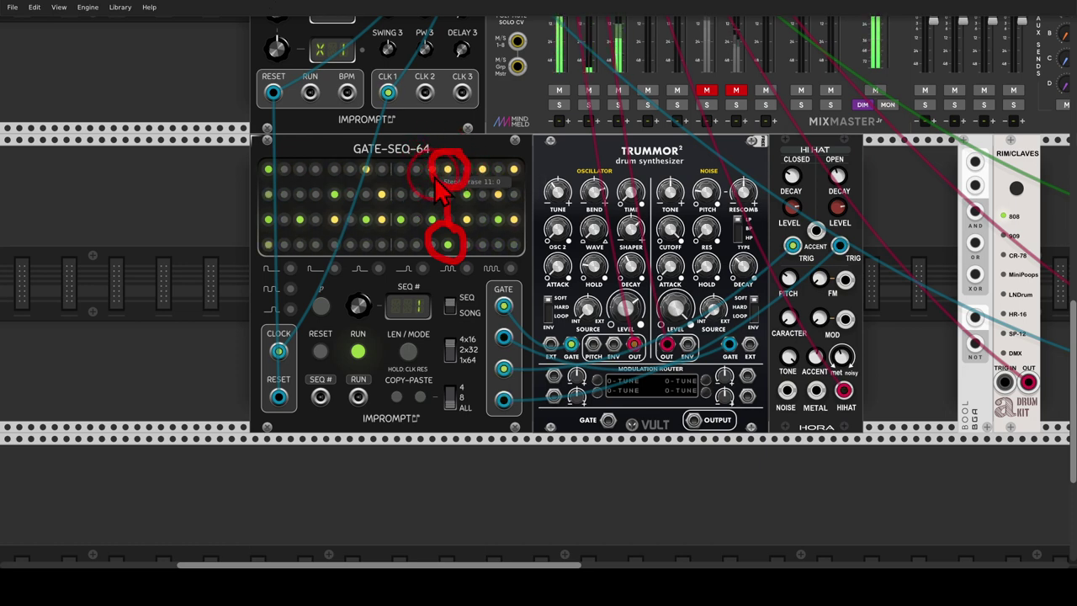
scroll(858, 232, "right", 4)
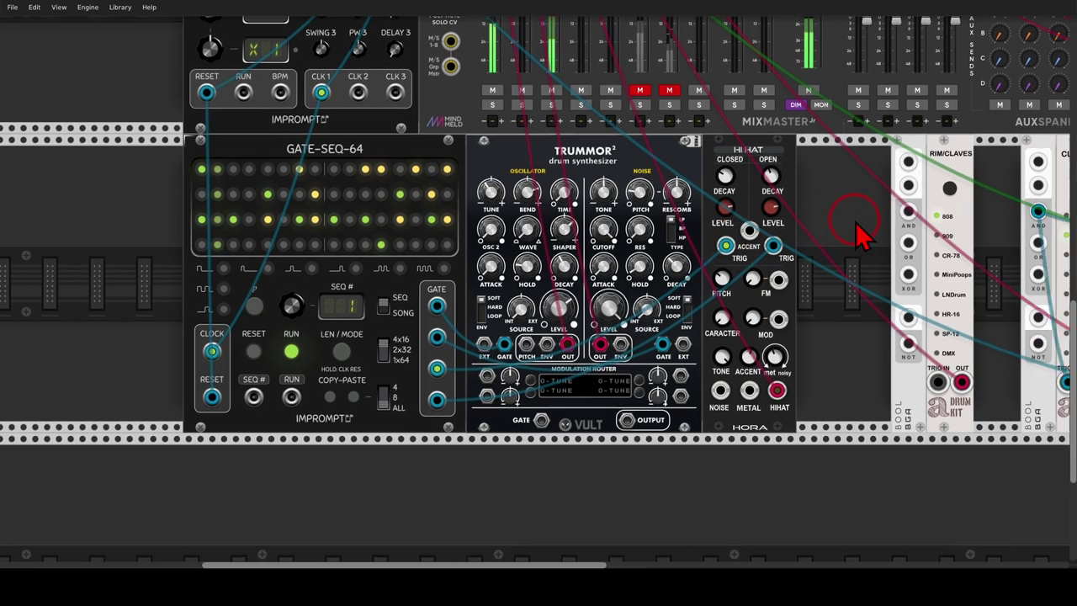
left_click_drag(831, 155, 361, 298)
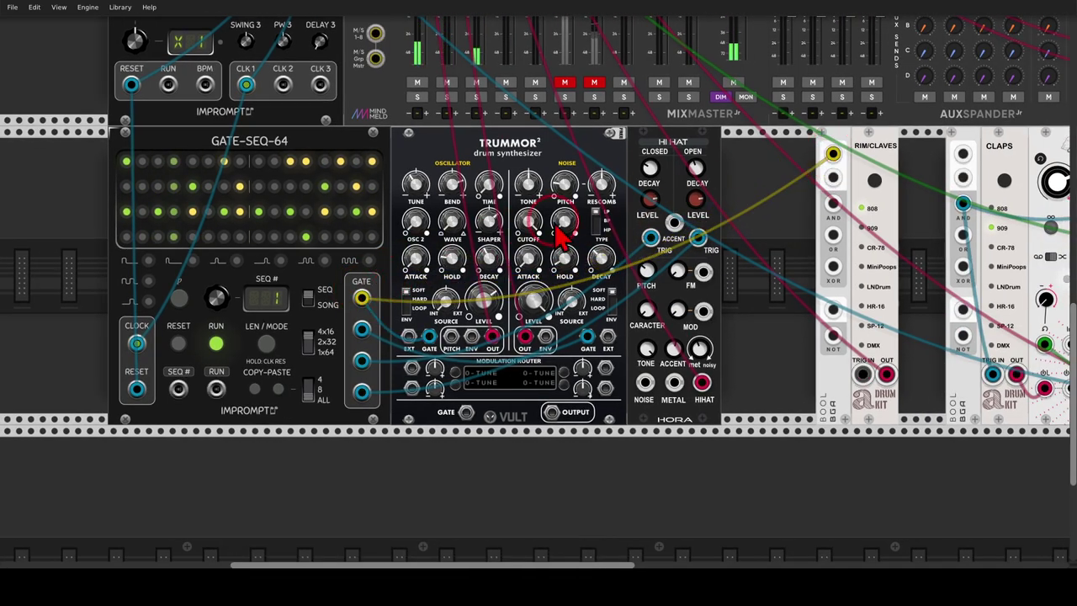
left_click_drag(832, 176, 363, 391)
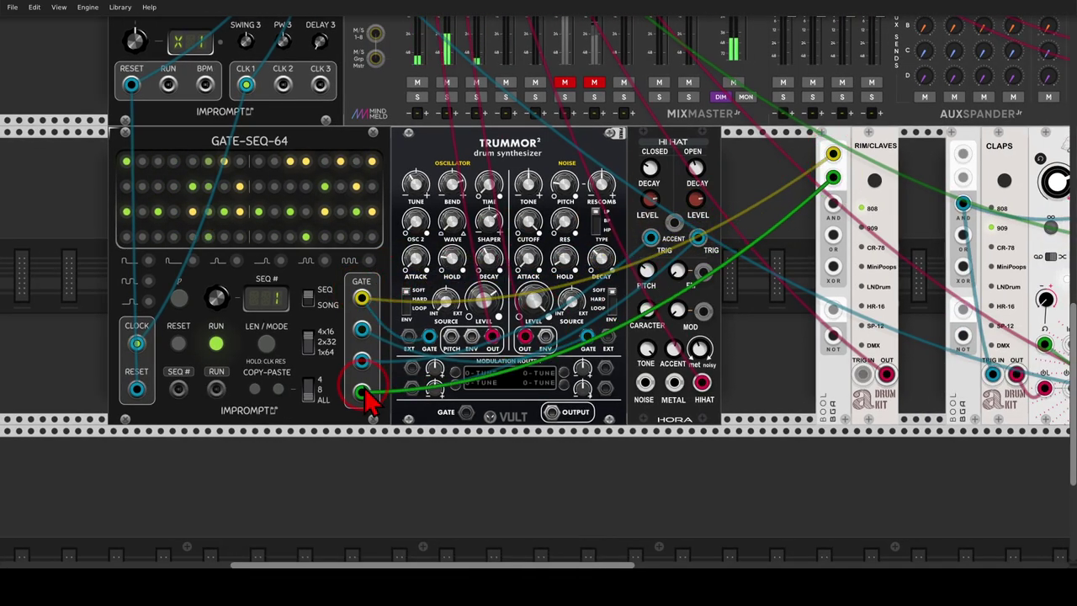
Step: Patch the BOOL module's AND output into the RIM/CLAVES trigger input
left_click_drag(793, 293, 589, 286)
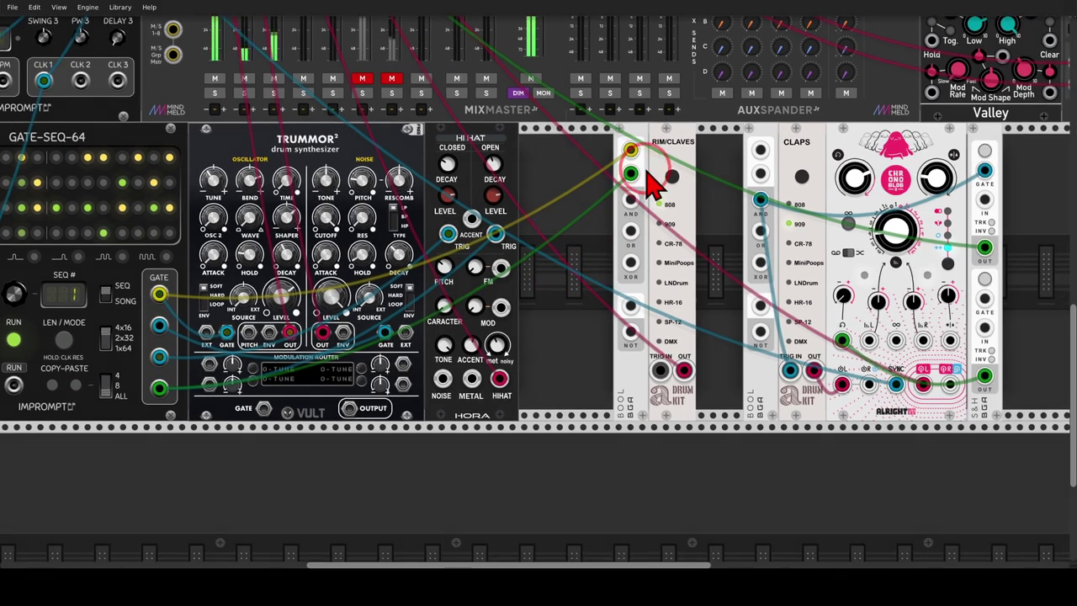
mouse_move(655, 141)
left_mouse_down()
mouse_move(620, 133)
mouse_move(593, 183)
mouse_move(654, 181)
left_mouse_up()
mouse_move(652, 340)
left_mouse_down()
mouse_move(639, 374)
mouse_move(621, 359)
left_mouse_up()
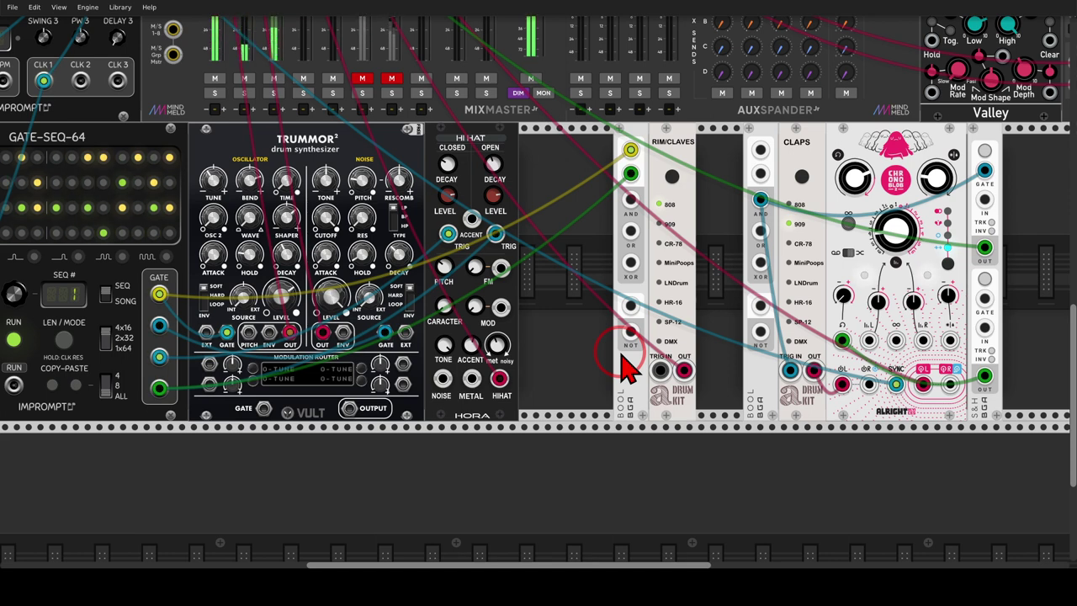
left_click_drag(632, 331, 659, 370)
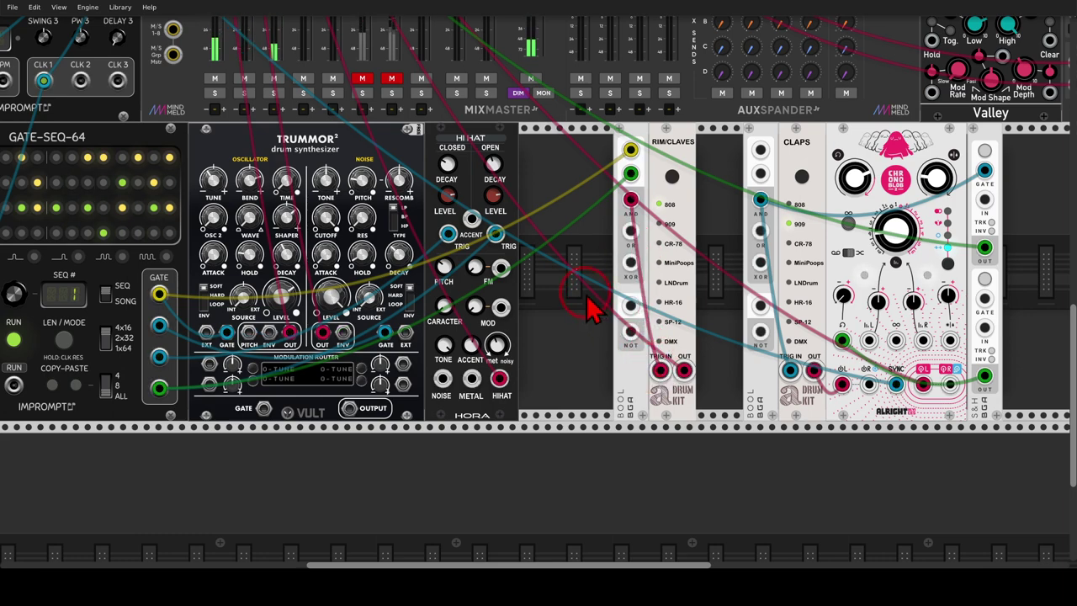
Step: Examine which active steps coincide in the second and third rows of GATE-SEQ-64
left_click_drag(551, 322, 783, 312)
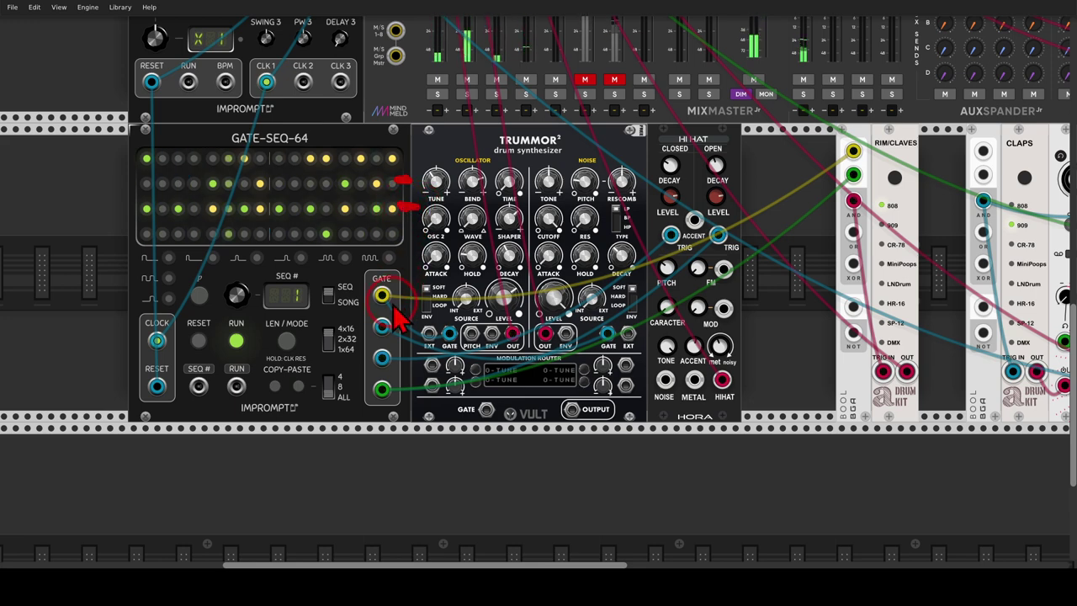
mouse_move(224, 168)
left_mouse_down()
mouse_move(209, 168)
mouse_move(197, 202)
mouse_move(224, 223)
left_mouse_up()
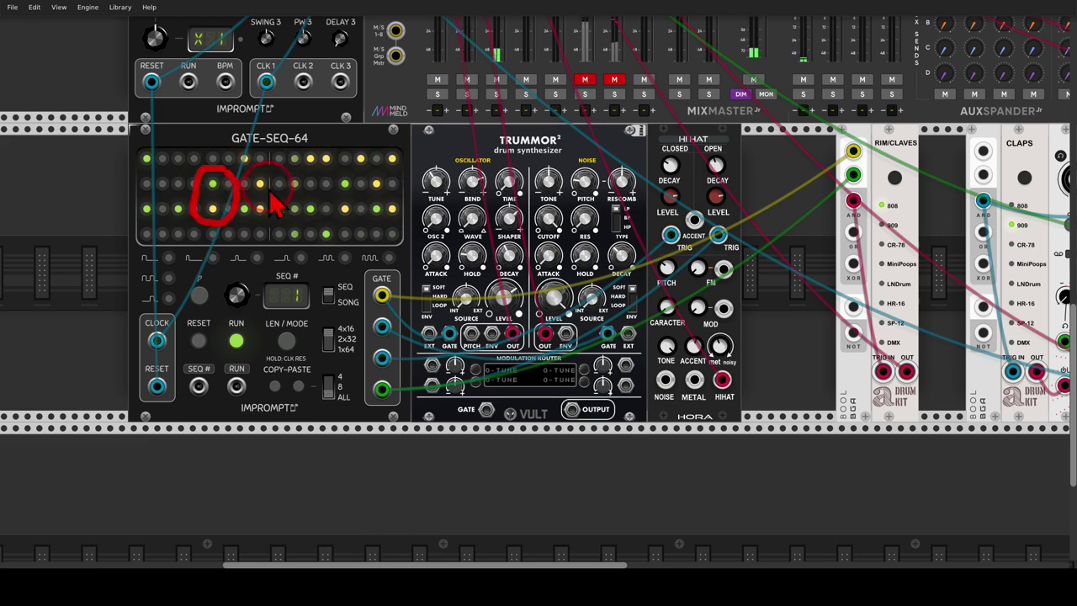
mouse_move(271, 171)
left_mouse_down()
mouse_move(246, 189)
mouse_move(267, 225)
left_mouse_up()
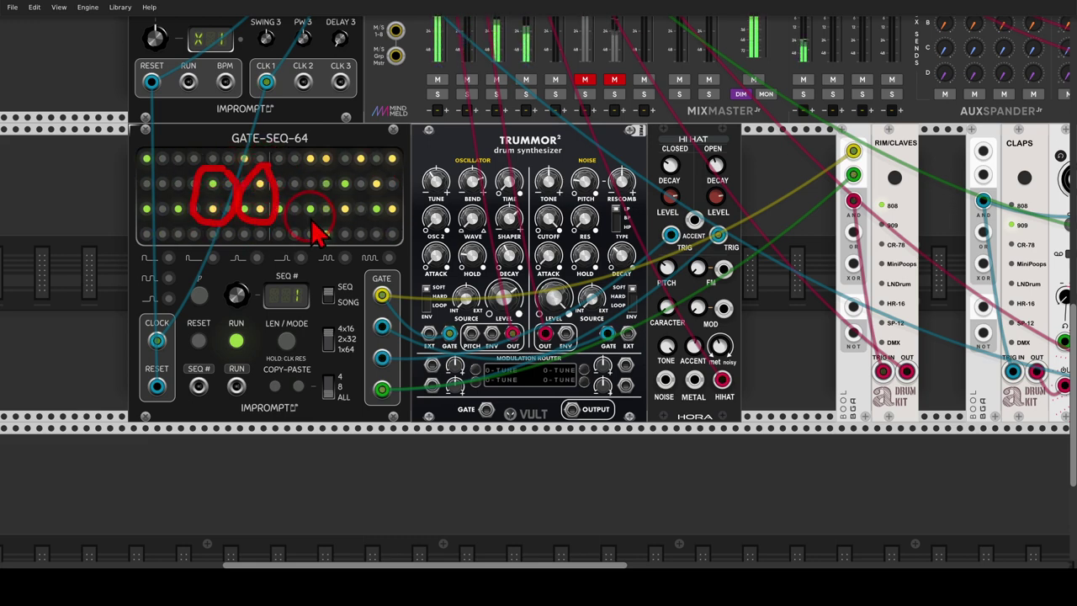
mouse_move(348, 168)
left_mouse_down()
mouse_move(351, 226)
mouse_move(343, 179)
mouse_move(379, 174)
mouse_move(359, 209)
mouse_move(384, 229)
mouse_move(376, 186)
left_mouse_up()
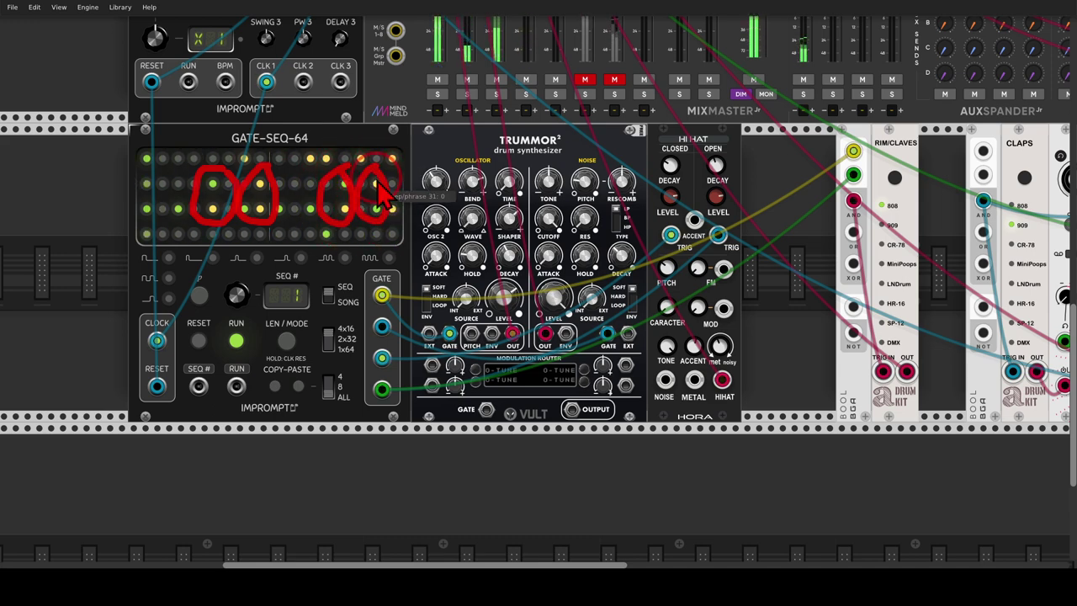
key("Escape")
Step: Patch the second and third gate outputs of GATE-SEQ-64 into the two inputs of the BOOL module beside CLAPS
left_click_drag(780, 275, 490, 261)
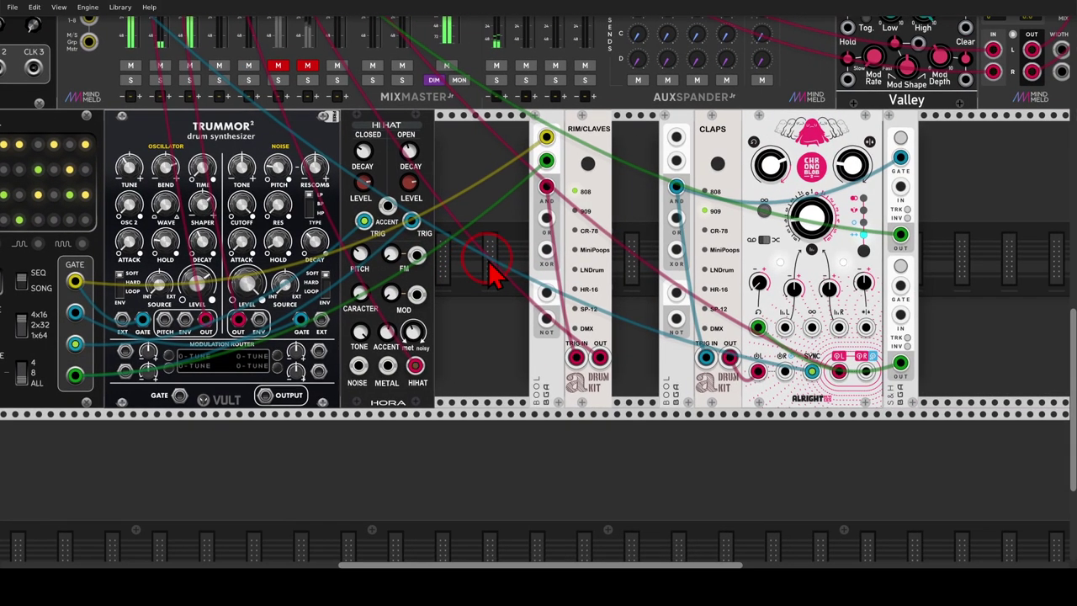
mouse_move(737, 122)
left_mouse_down()
mouse_move(700, 112)
mouse_move(721, 149)
left_mouse_up()
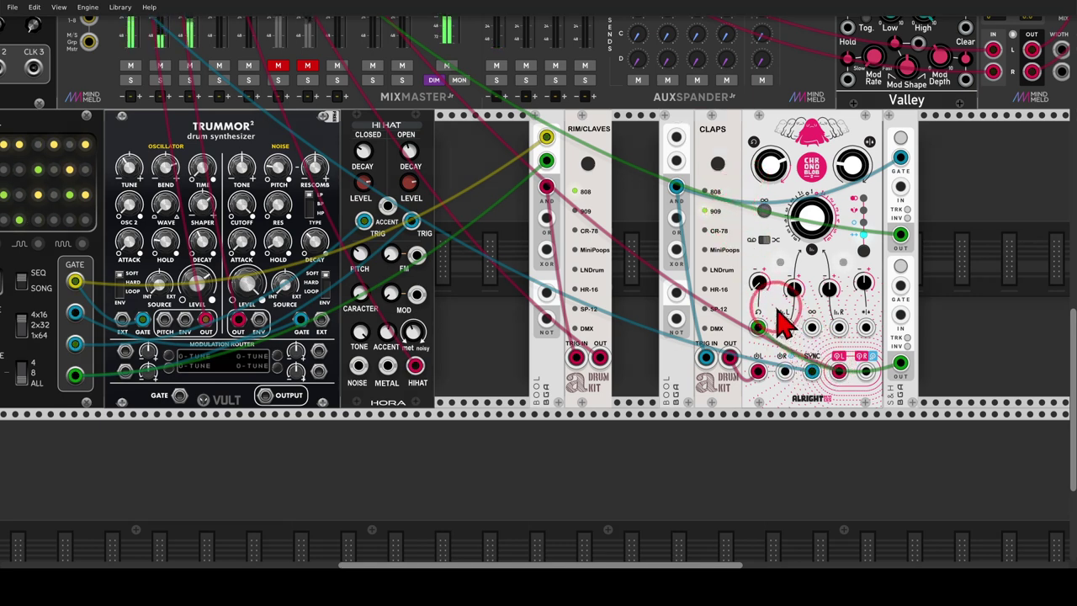
mouse_move(778, 324)
left_mouse_down()
mouse_move(745, 325)
mouse_move(776, 348)
mouse_move(763, 313)
mouse_move(774, 328)
left_mouse_up()
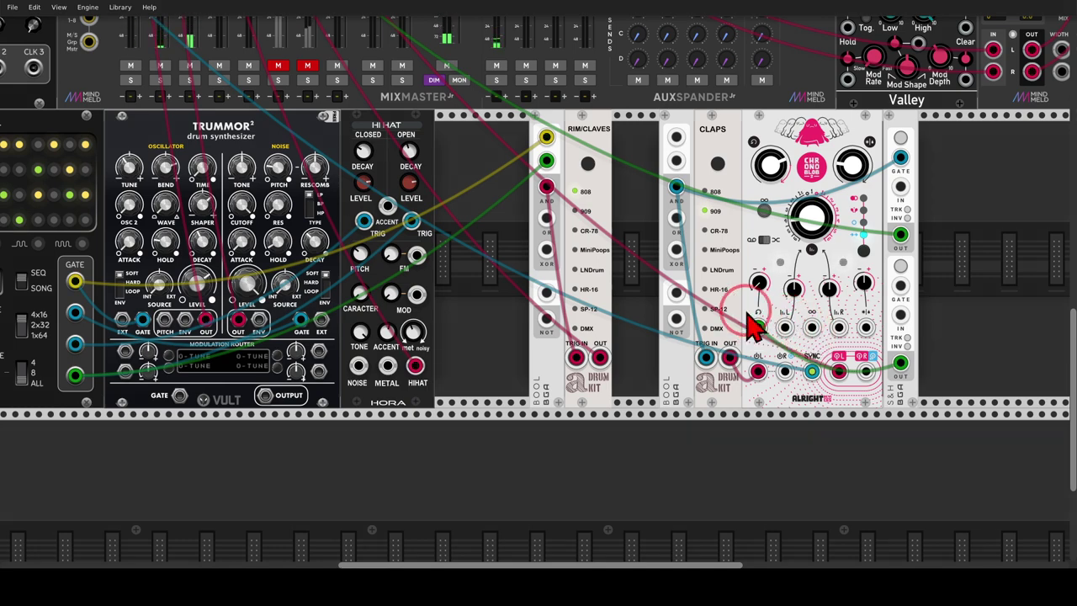
scroll(689, 283, "left", 5)
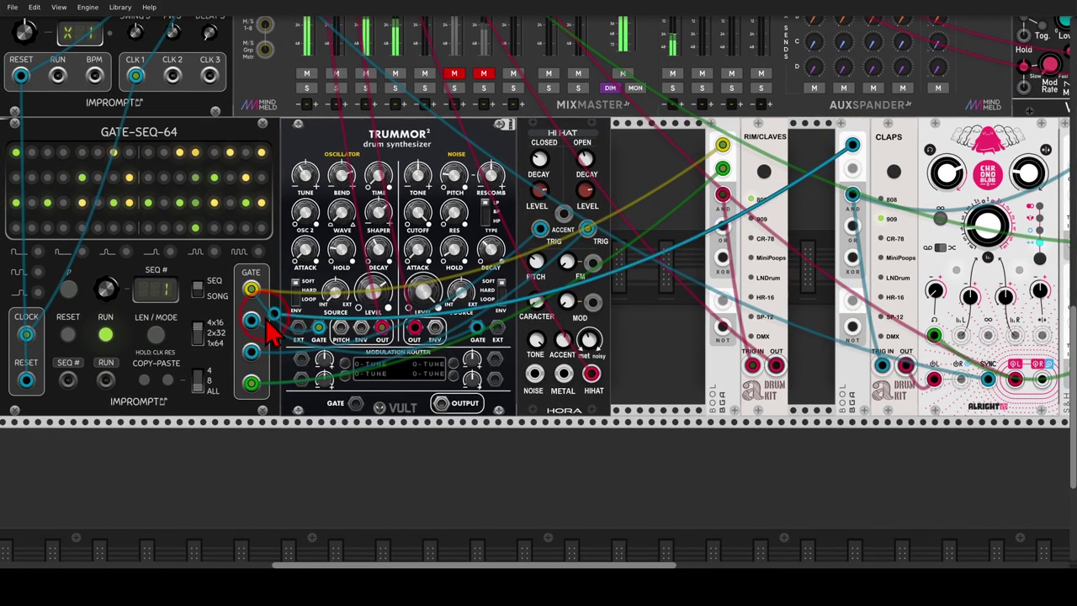
left_click_drag(852, 168, 251, 352)
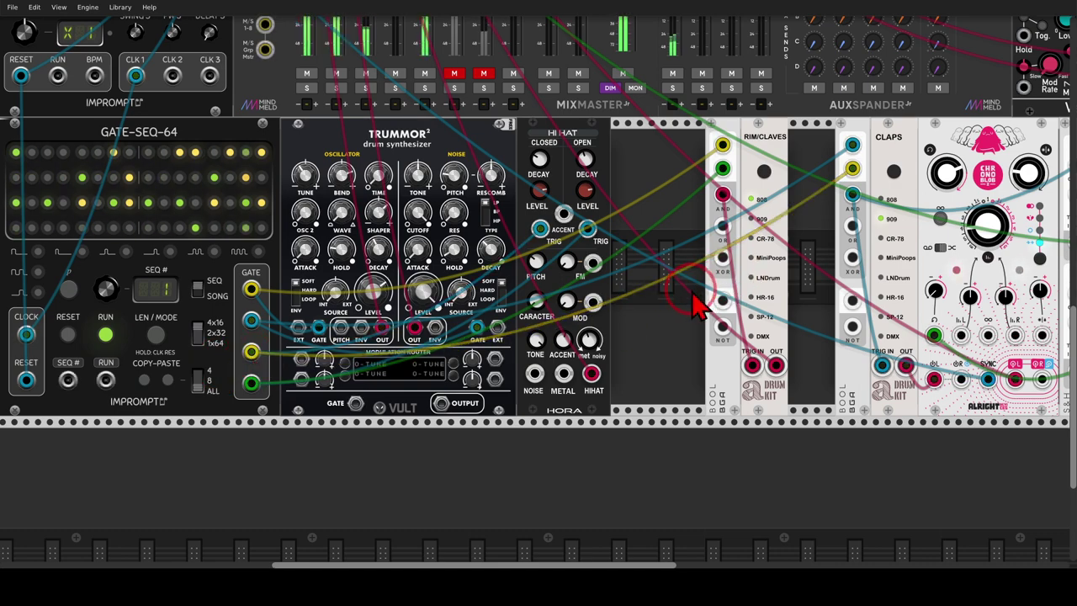
scroll(707, 303, "left", 2)
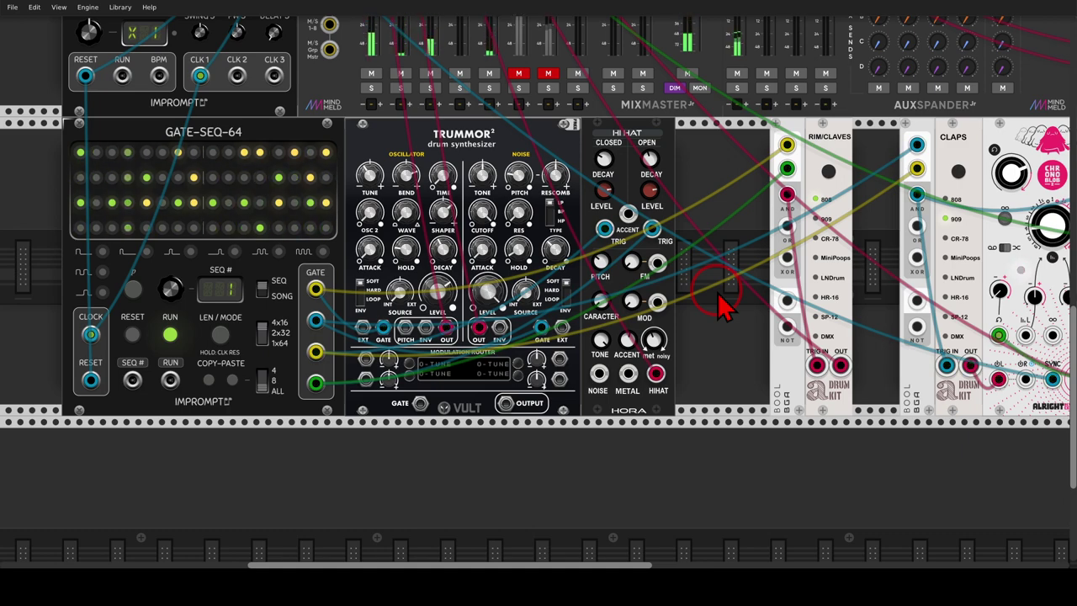
scroll(717, 292, "right", 4)
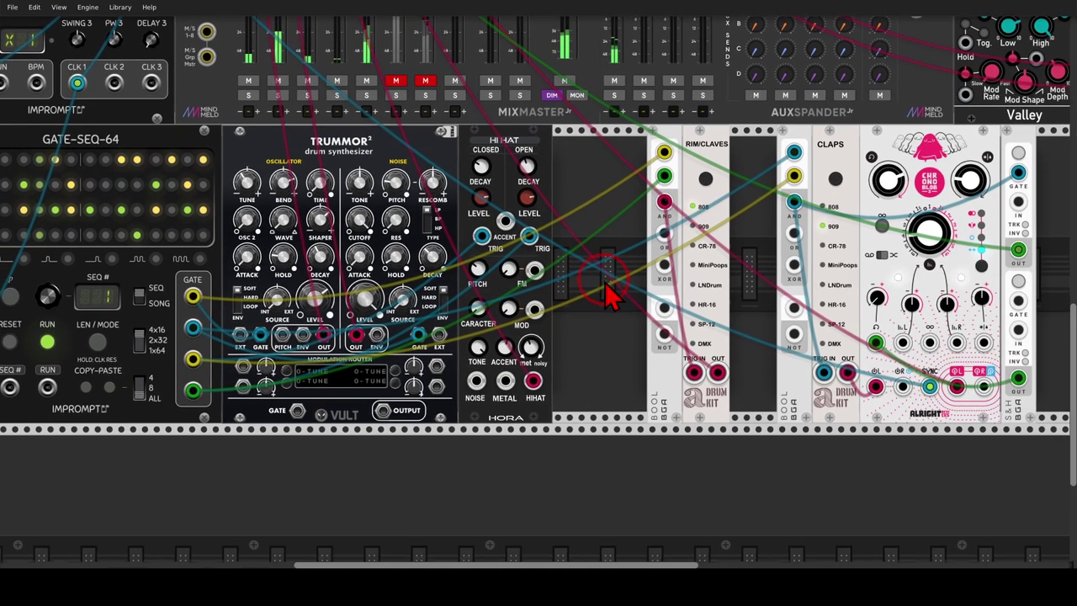
left_click_drag(605, 282, 623, 280)
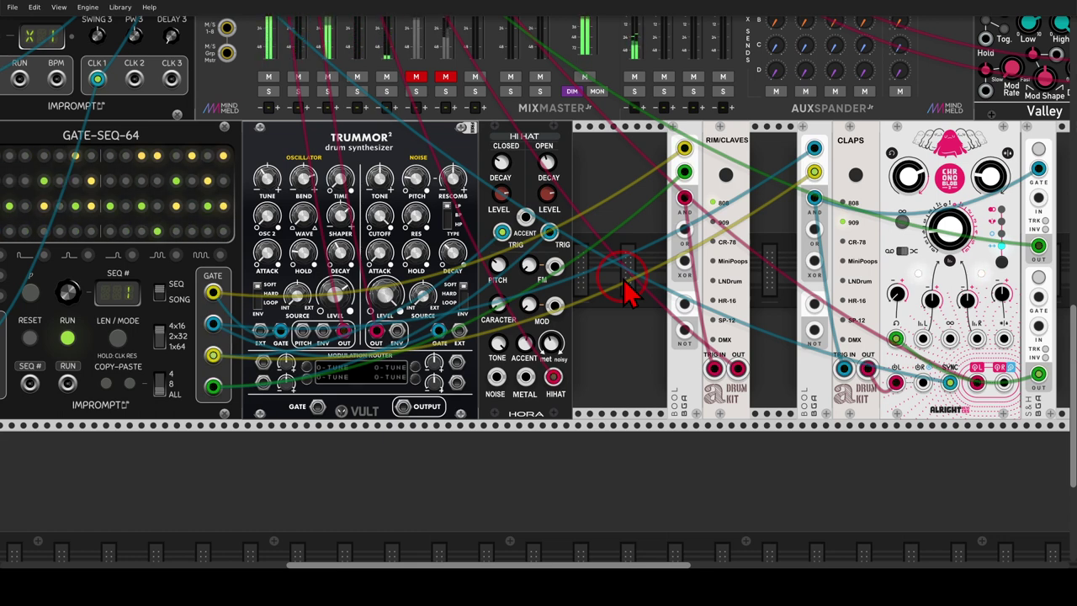
Step: Examine the bass voice's signal path from PHRASE-SEQ-16 through the evenVCO's V/OCT input to the Autinn BASS filter
scroll(627, 290, "down", 3)
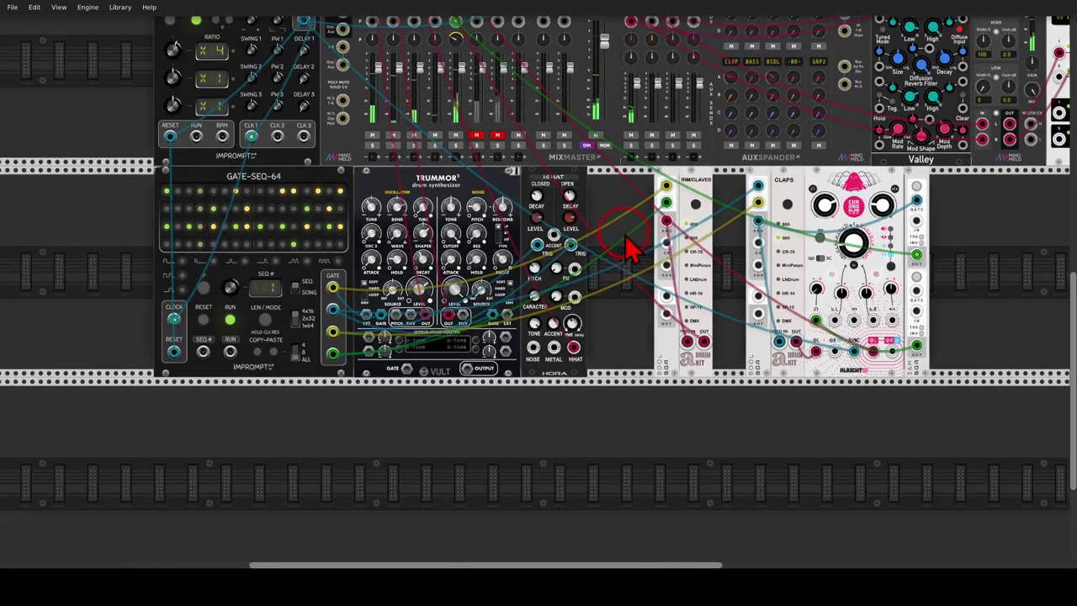
left_click_drag(629, 248, 631, 491)
left_click_drag(806, 157, 879, 254)
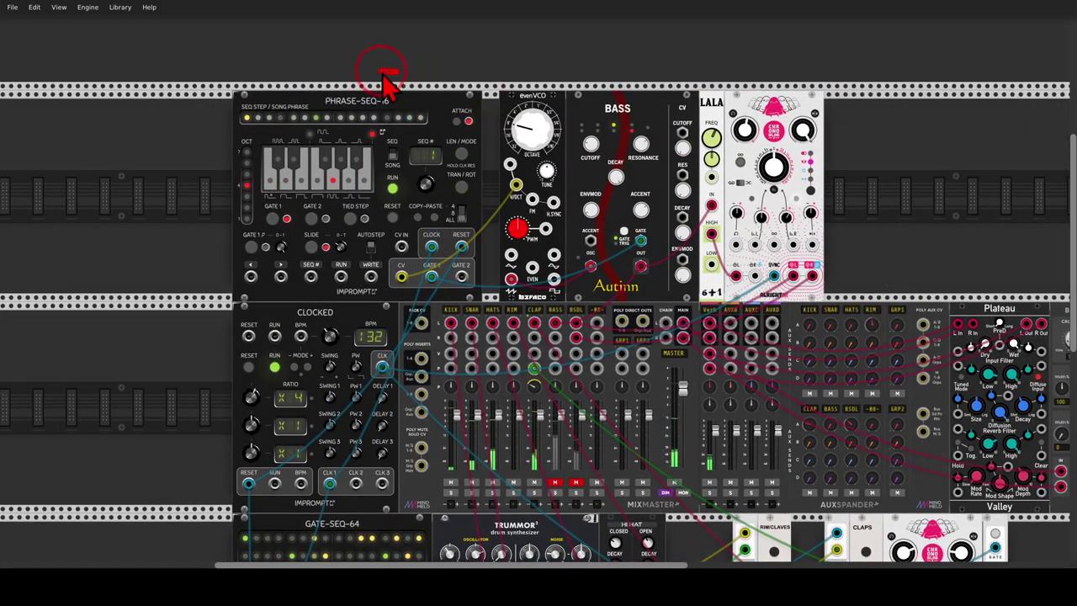
mouse_move(384, 79)
left_mouse_down()
mouse_move(421, 141)
mouse_move(391, 76)
left_mouse_up()
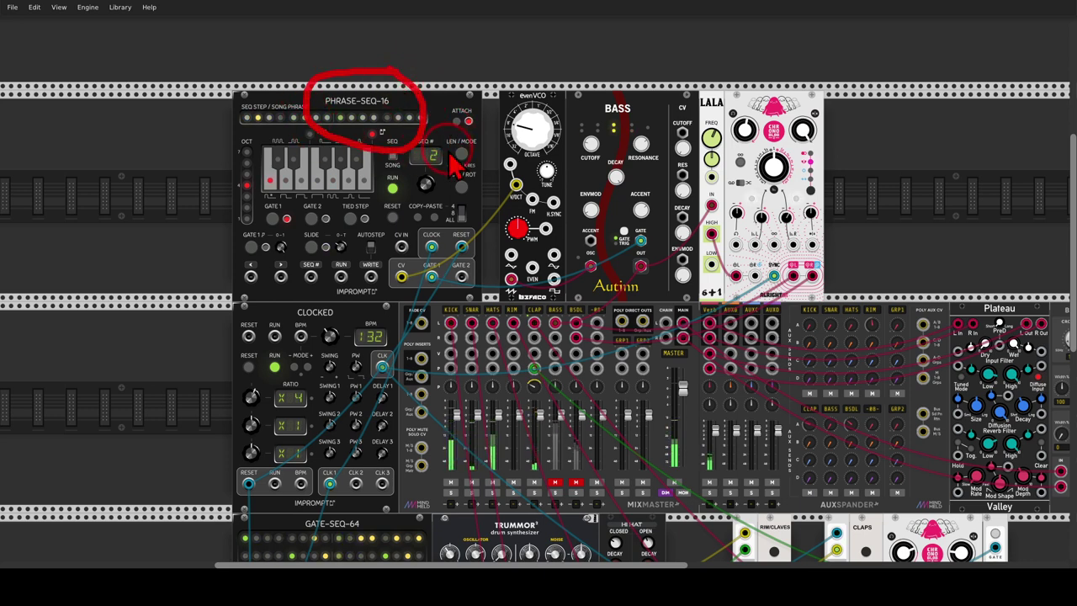
mouse_move(502, 206)
left_mouse_down()
mouse_move(537, 189)
mouse_move(495, 177)
mouse_move(593, 264)
left_mouse_up()
mouse_move(570, 214)
left_mouse_down()
mouse_move(587, 241)
mouse_move(563, 271)
left_mouse_up()
left_click_drag(617, 124, 614, 85)
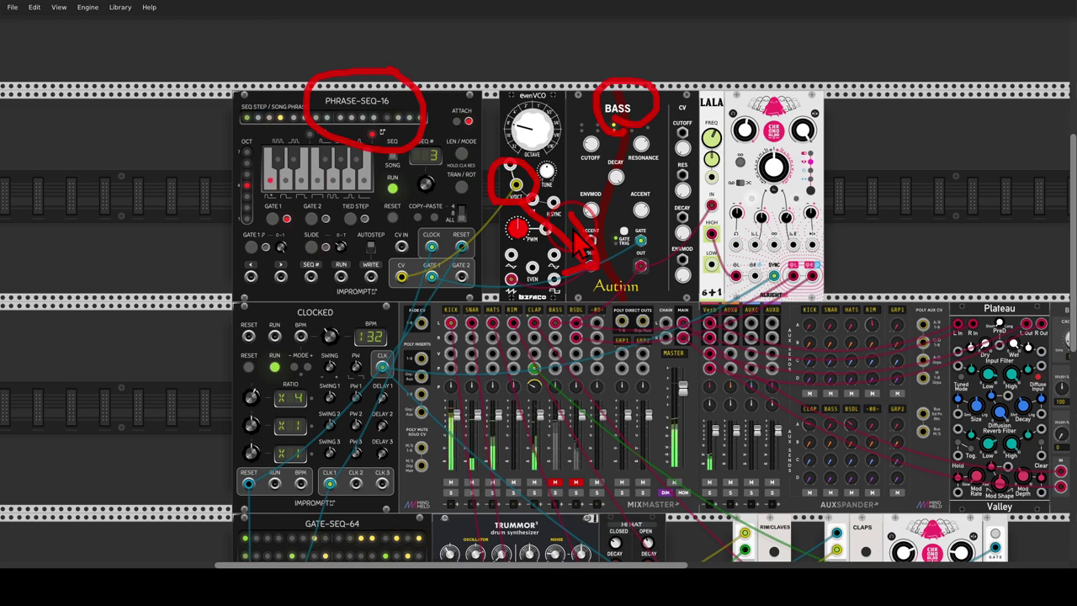
mouse_move(576, 240)
left_mouse_down()
mouse_move(549, 187)
mouse_move(572, 195)
left_mouse_up()
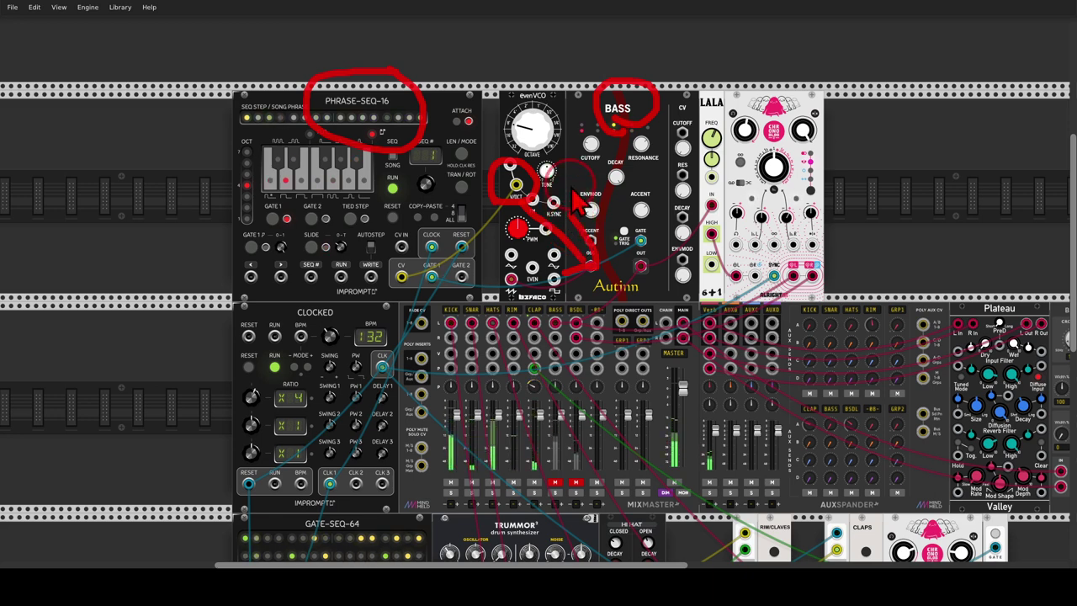
Step: Unmute the mixer's BASS channel and sweep the Autinn BASS filter's ENVMOD knob
key("shift+F9")
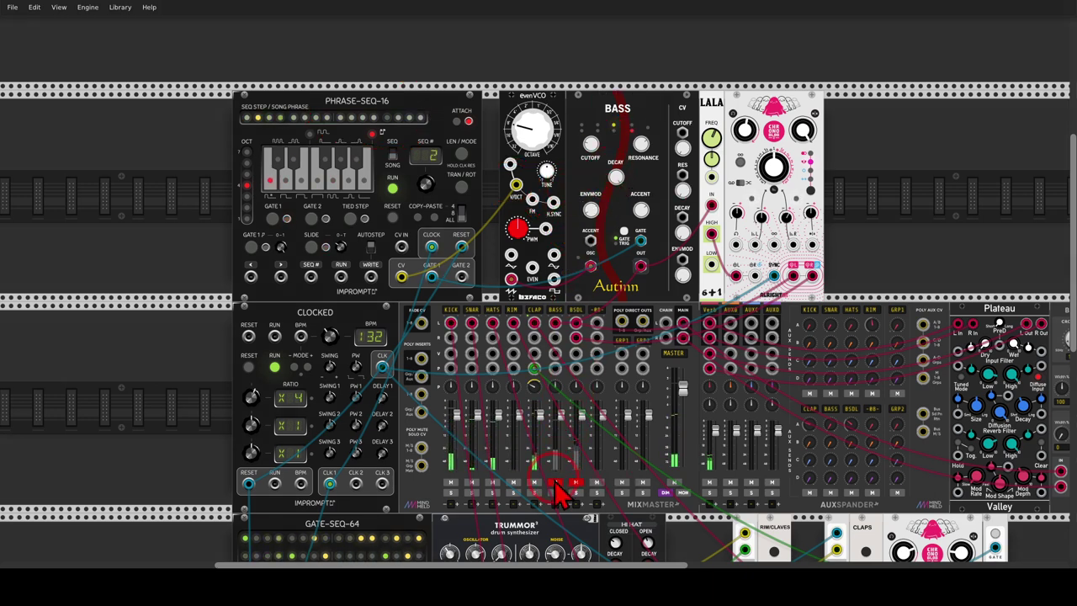
left_click_drag(588, 209, 588, 205)
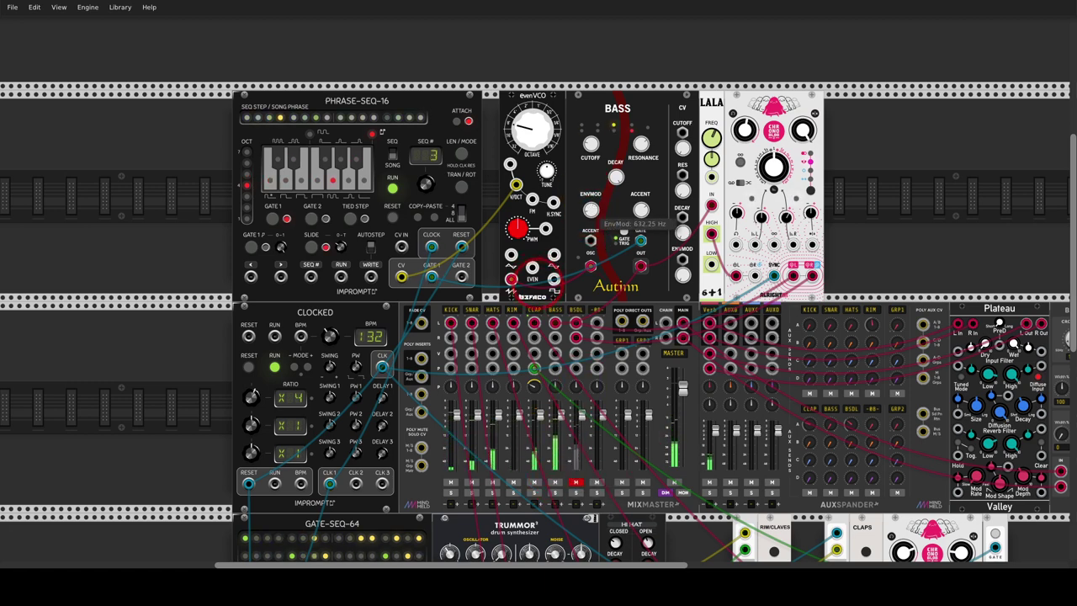
left_click_drag(590, 210, 590, 260)
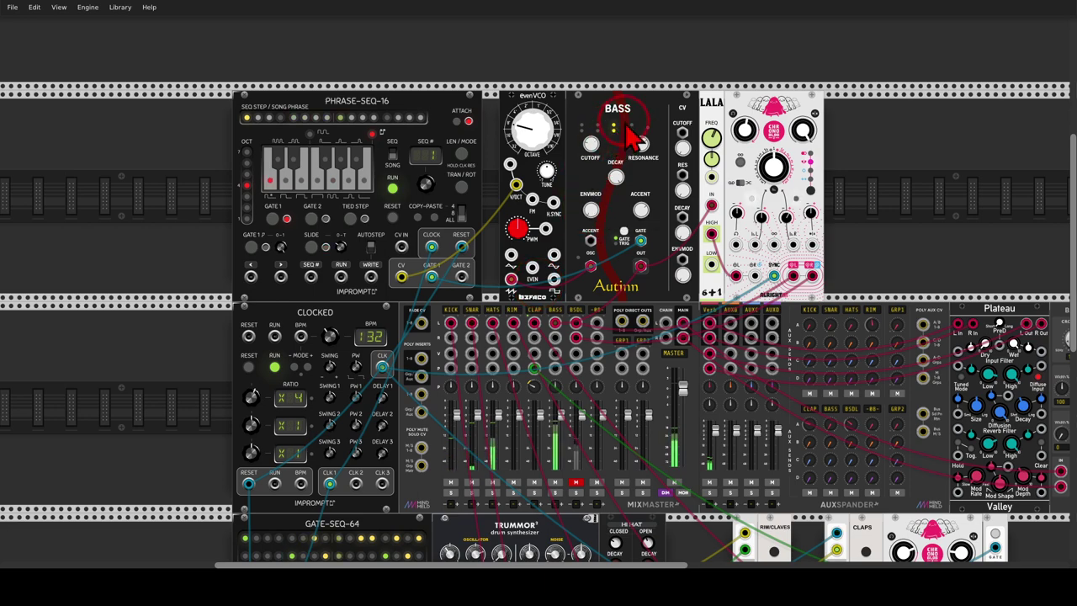
Step: Trace LALA's HIGH output into the Chronoblob delay and unmute the mixer's BSDL channel
left_click_drag(627, 122, 457, 99)
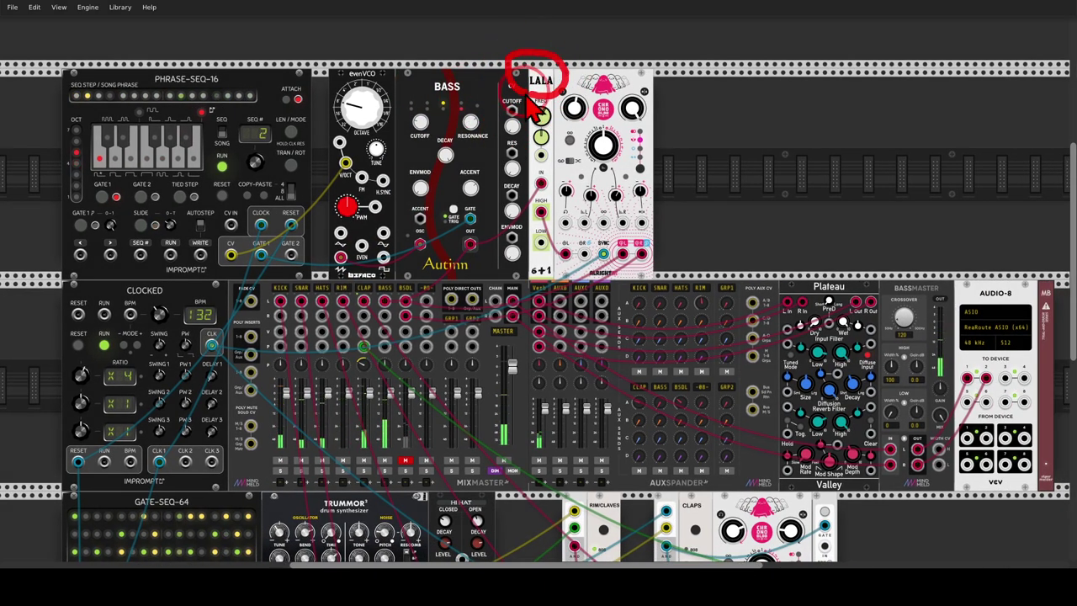
mouse_move(511, 174)
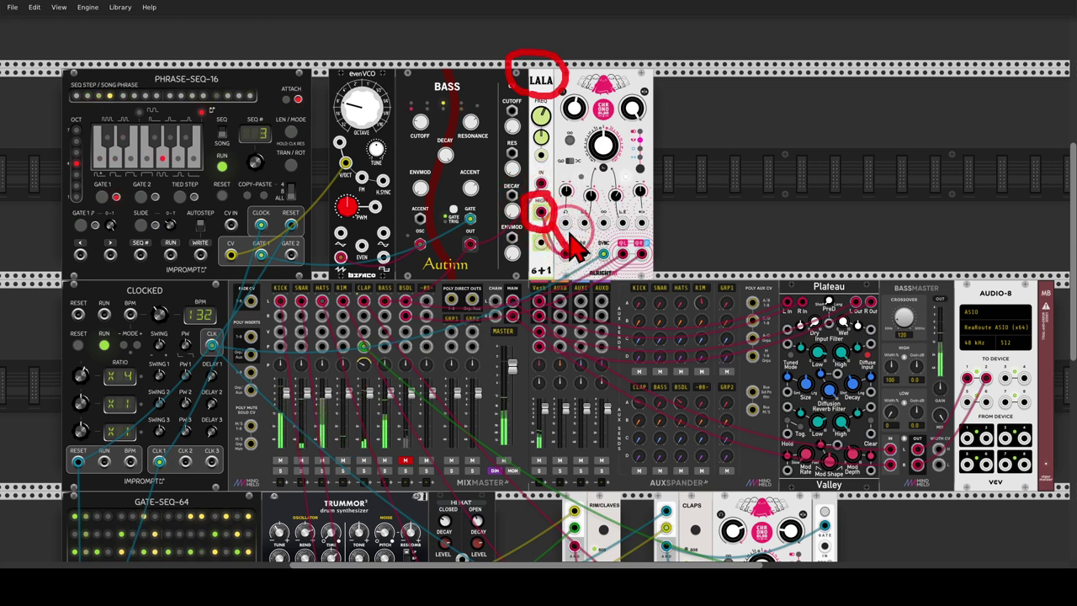
key("Escape")
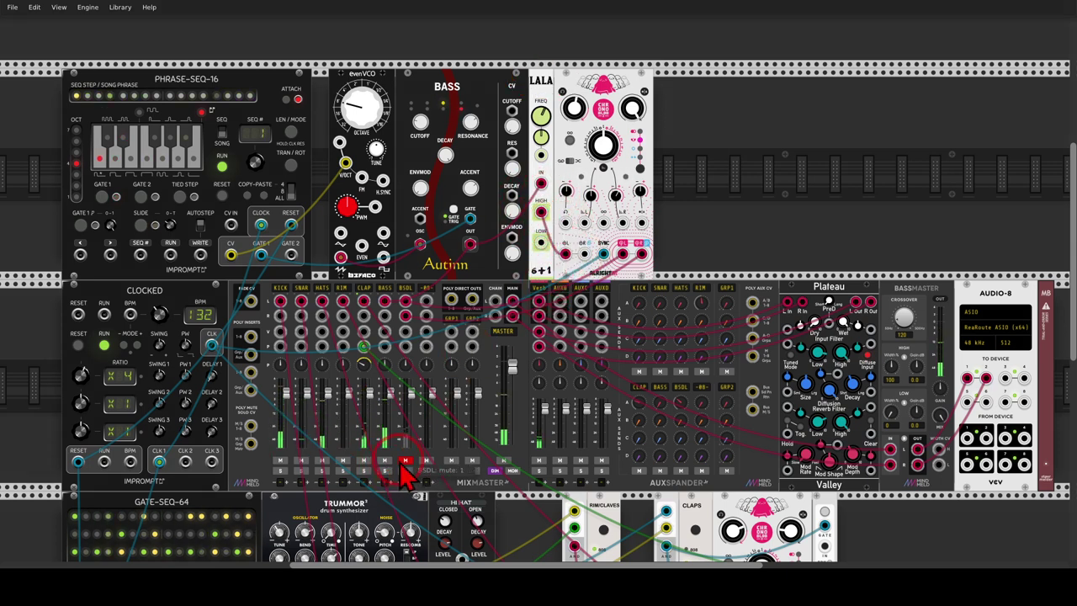
left_click(403, 462)
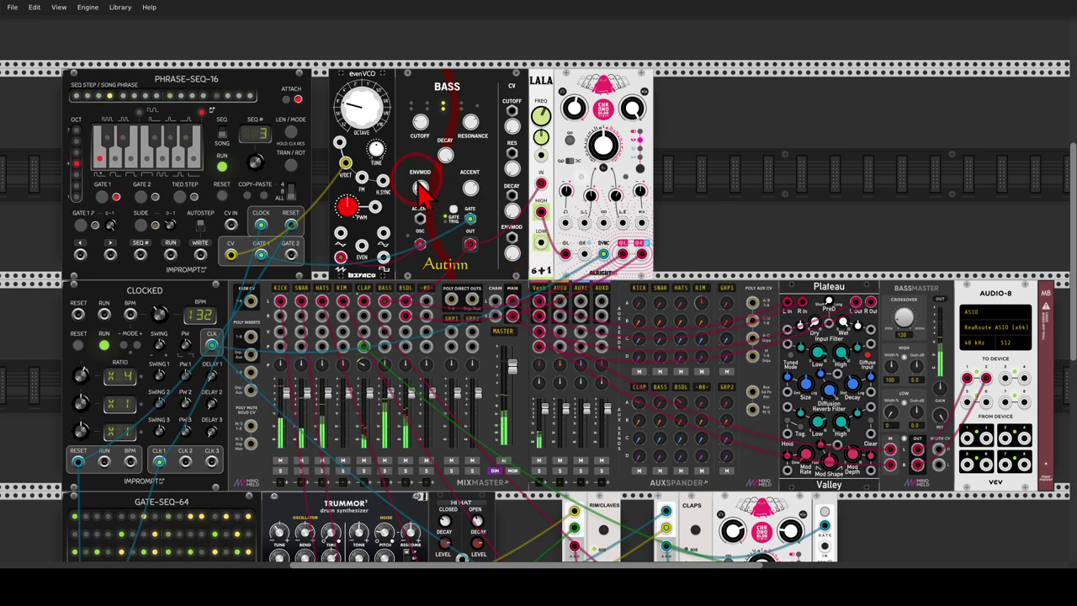
Step: Adjust the Autinn BASS filter's CUTOFF and ENVMOD, bringing ENVMOD to 1309.5 Hz, and set the evenVCO octave to 16'
left_click_drag(421, 187, 421, 176)
mouse_move(418, 124)
left_mouse_down()
mouse_move(466, 115)
mouse_move(423, 116)
left_mouse_up()
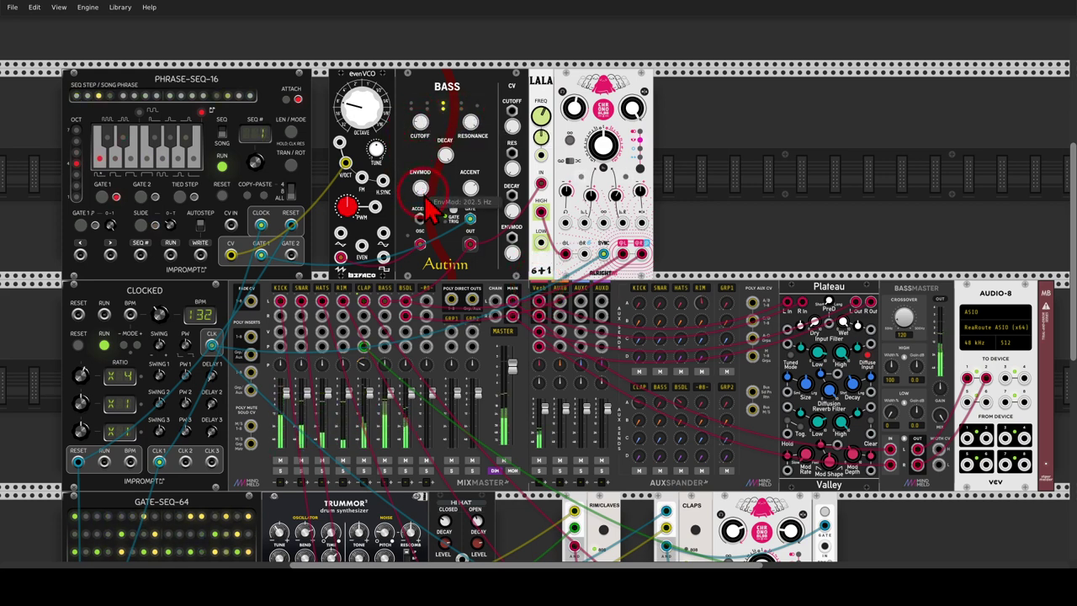
left_click_drag(420, 188, 420, 198)
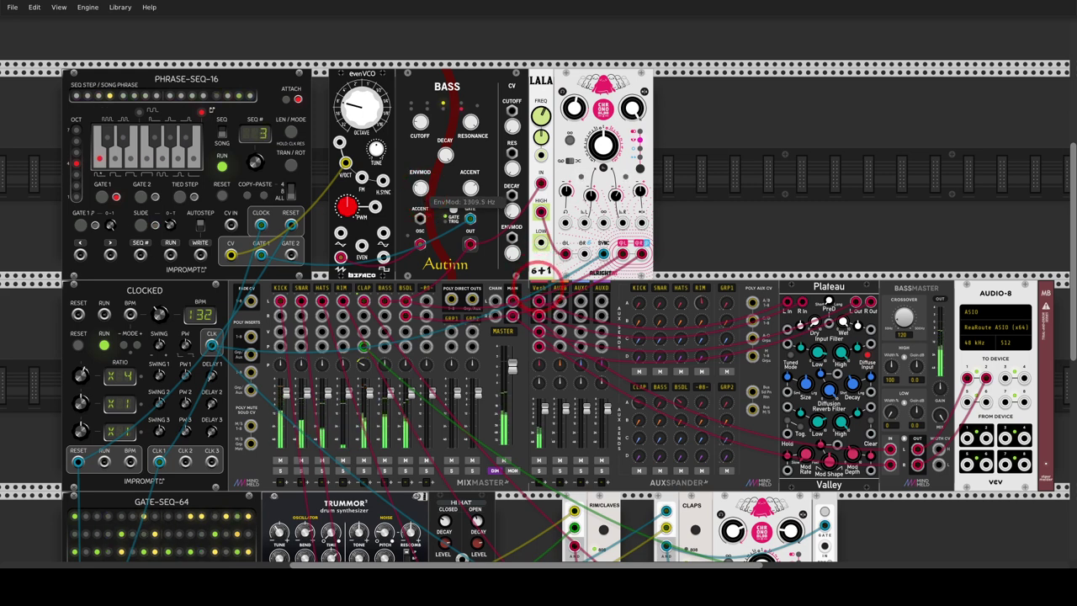
left_click_drag(371, 118, 371, 118)
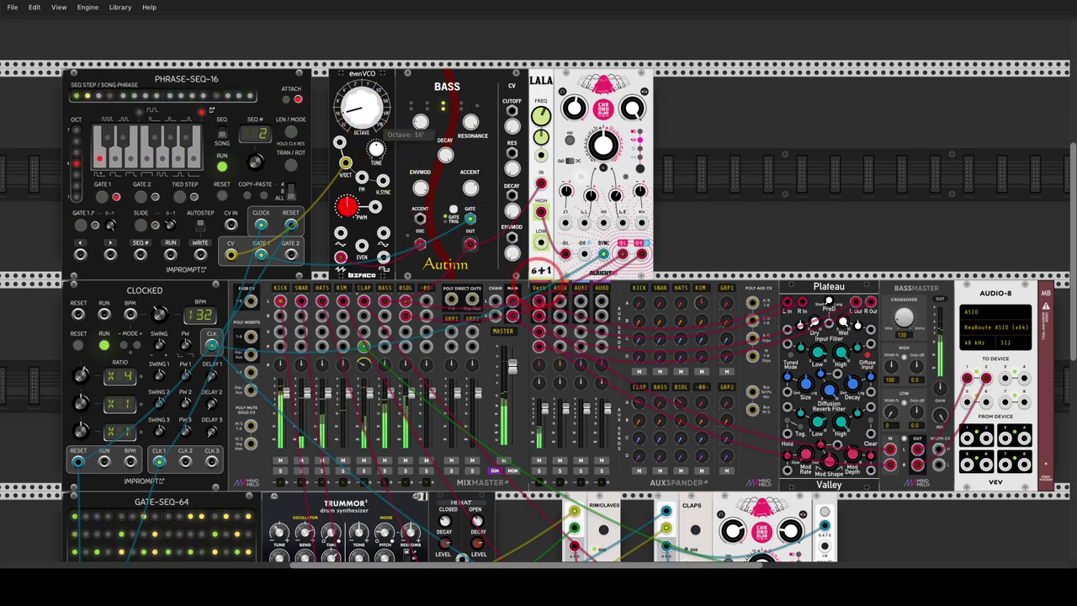
left_click_drag(418, 186, 521, 225)
left_click_drag(517, 122, 517, 124)
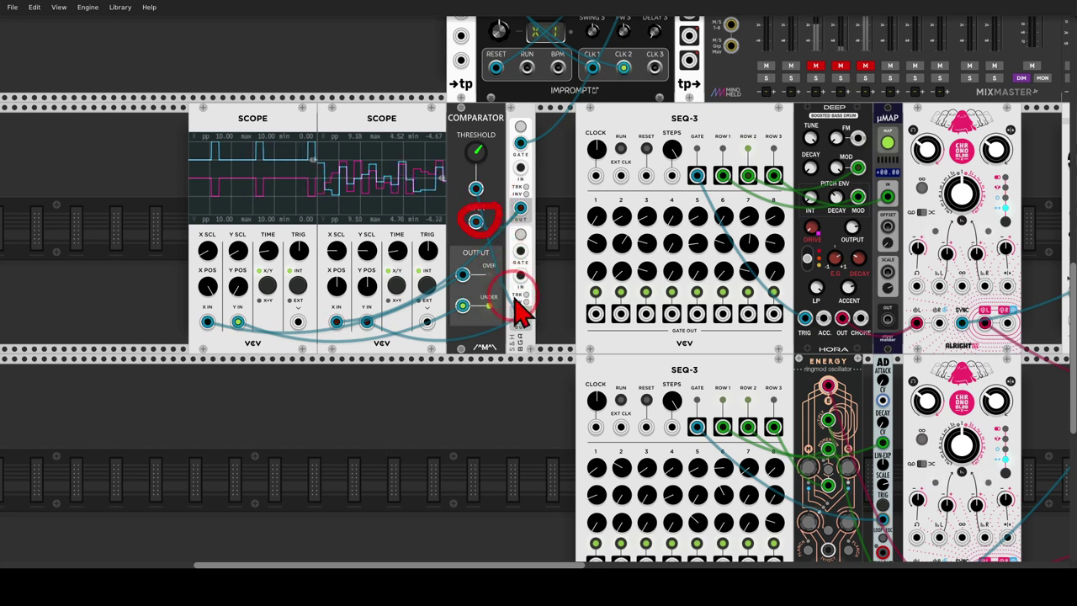
Step: Examine how the sample-and-hold outputs feed the COMPARATOR's THRESHOLD and INPUT, and compare the signals on the two scopes
mouse_move(514, 304)
left_mouse_down()
mouse_move(492, 178)
mouse_move(485, 164)
mouse_move(461, 173)
mouse_move(495, 202)
left_mouse_up()
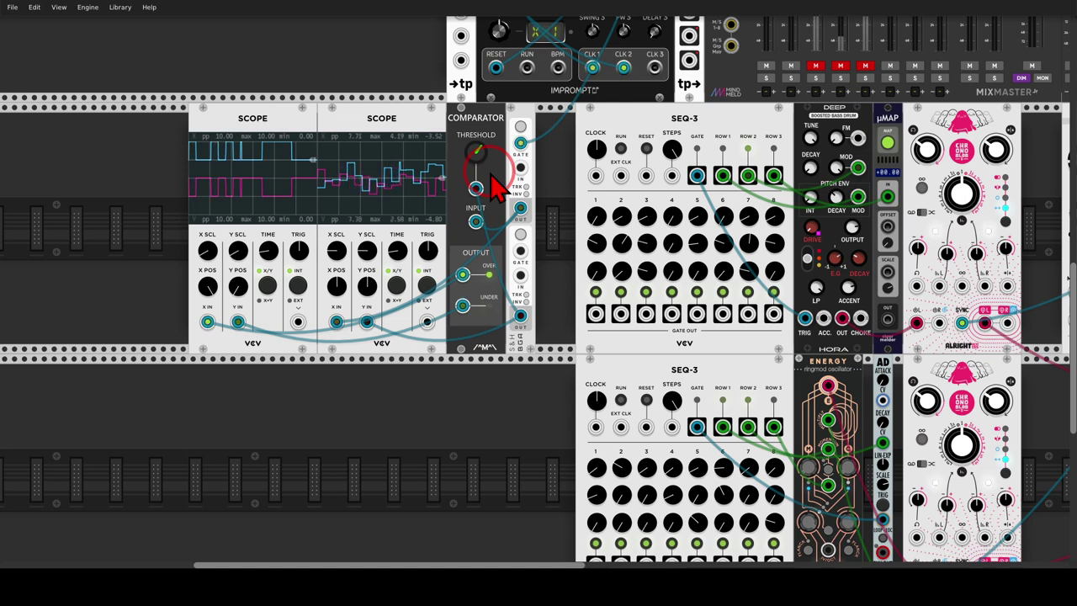
mouse_move(444, 141)
left_mouse_down()
mouse_move(387, 122)
mouse_move(181, 110)
mouse_move(141, 207)
mouse_move(367, 270)
mouse_move(476, 193)
mouse_move(424, 122)
left_mouse_up()
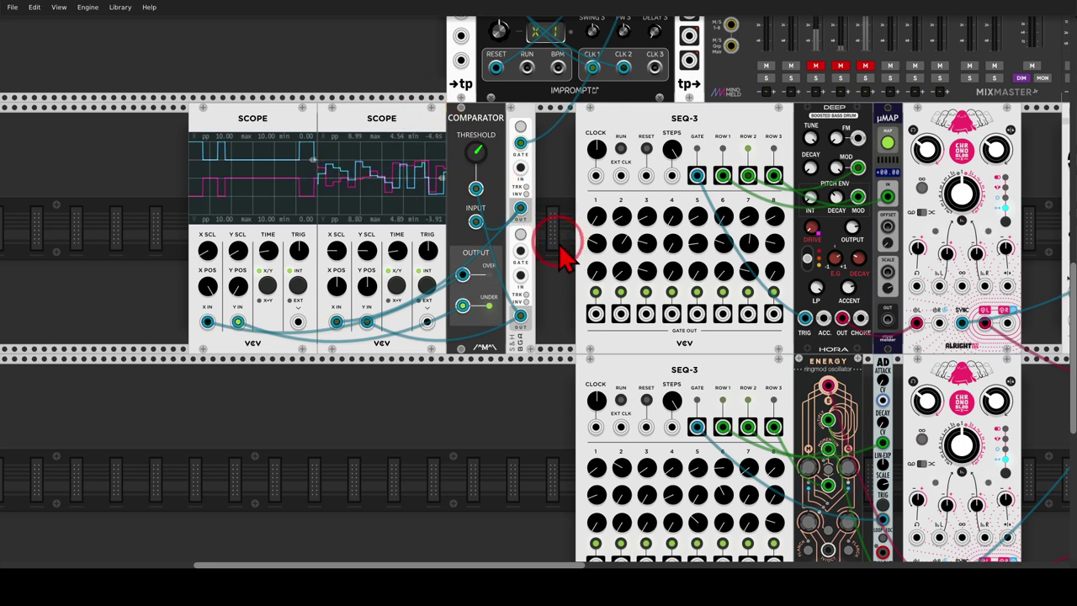
Step: Patch the COMPARATOR's OVER output to the upper SEQ-3's EXT CLK input and start that sequencer running
left_click_drag(621, 176, 463, 274)
scroll(547, 202, "right", 2)
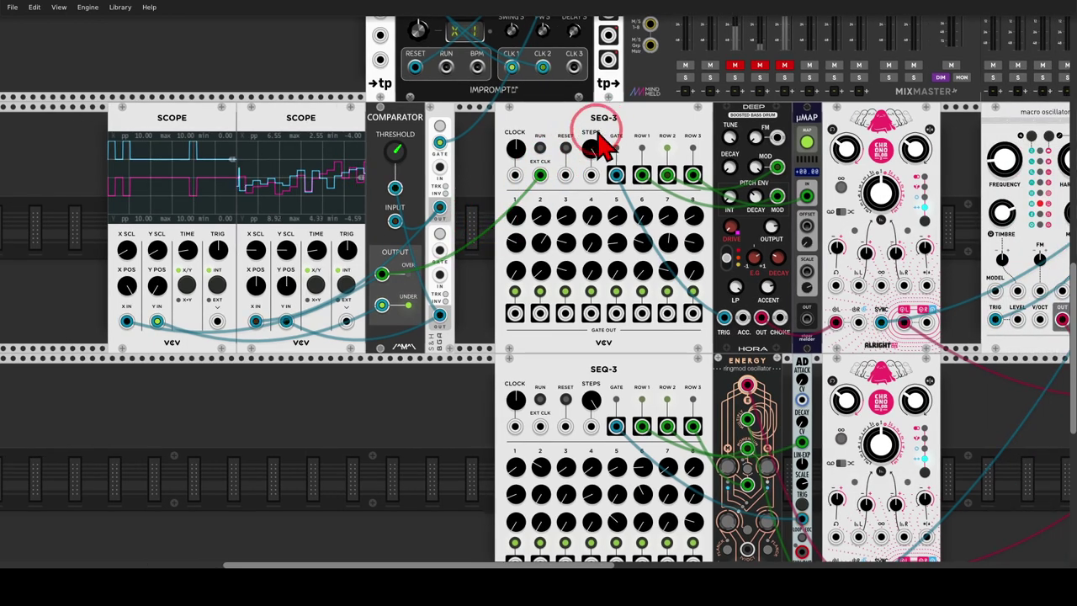
left_click(540, 149)
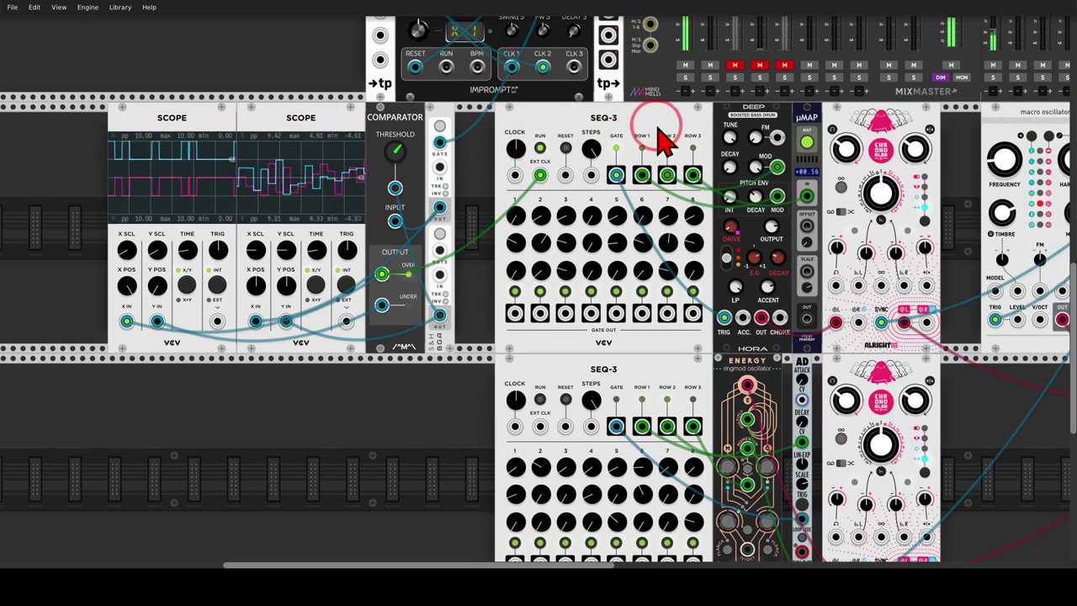
Step: Trace the upper SEQ-3's rows into the DEEP bass drum's modulation inputs and the µMAP module mapped to DRIVE
scroll(543, 143, "right", 3)
left_click_drag(540, 127, 502, 122)
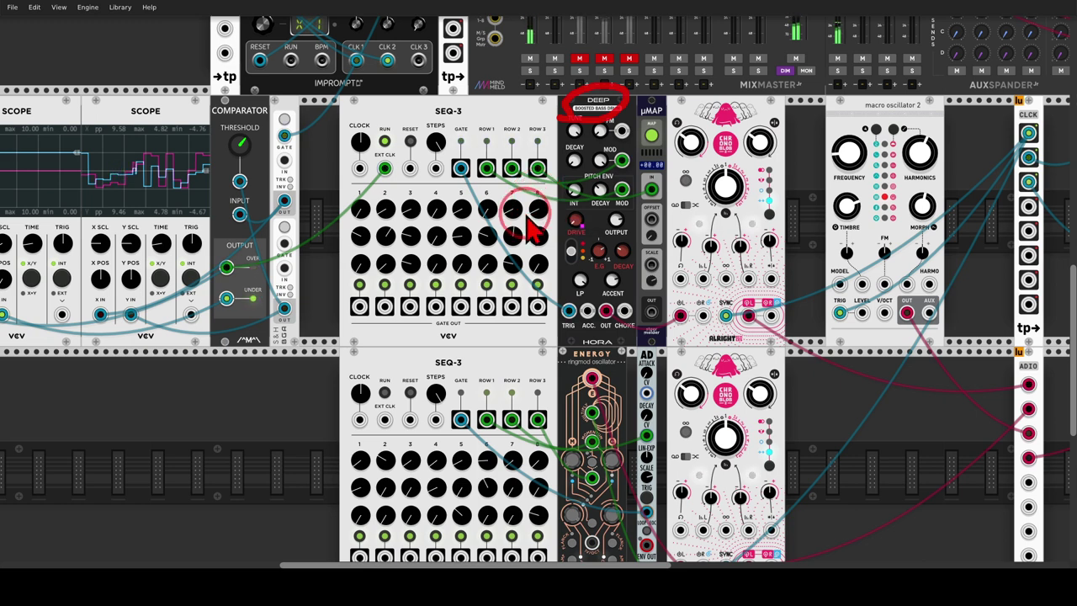
mouse_move(553, 162)
left_mouse_down()
mouse_move(458, 166)
mouse_move(533, 173)
mouse_move(555, 187)
mouse_move(600, 158)
left_mouse_up()
left_click_drag(535, 182, 603, 191)
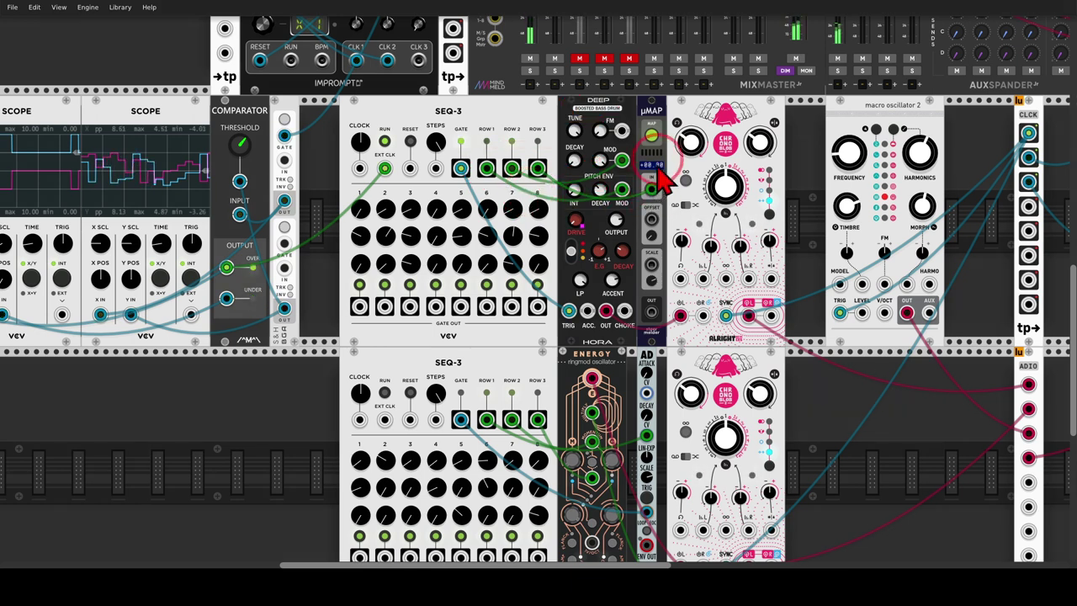
mouse_move(666, 98)
left_mouse_down()
mouse_move(633, 119)
mouse_move(659, 132)
mouse_move(664, 101)
left_mouse_up()
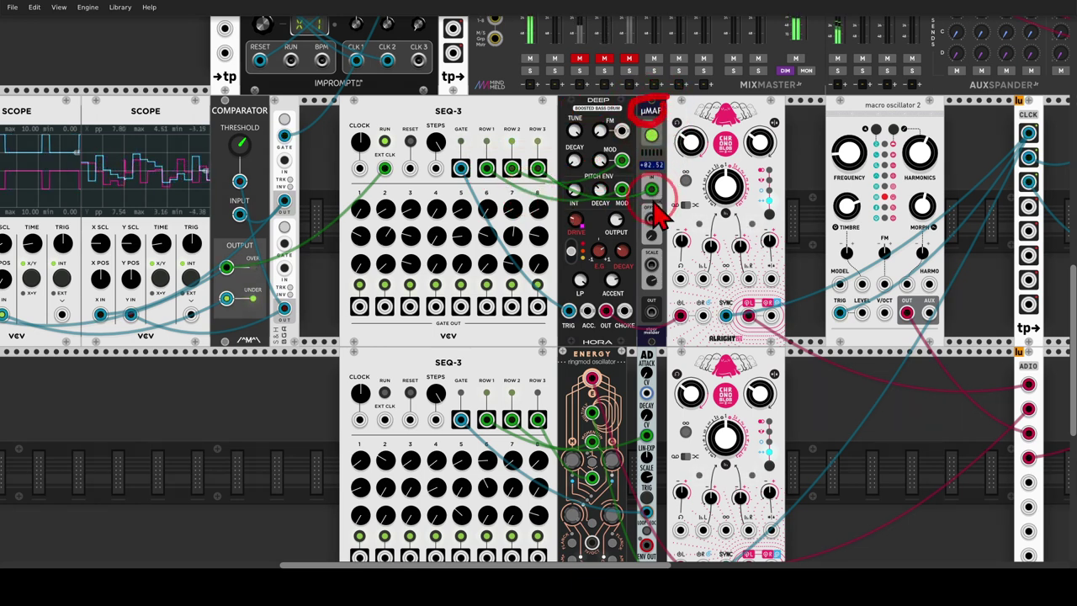
left_click_drag(594, 210, 591, 247)
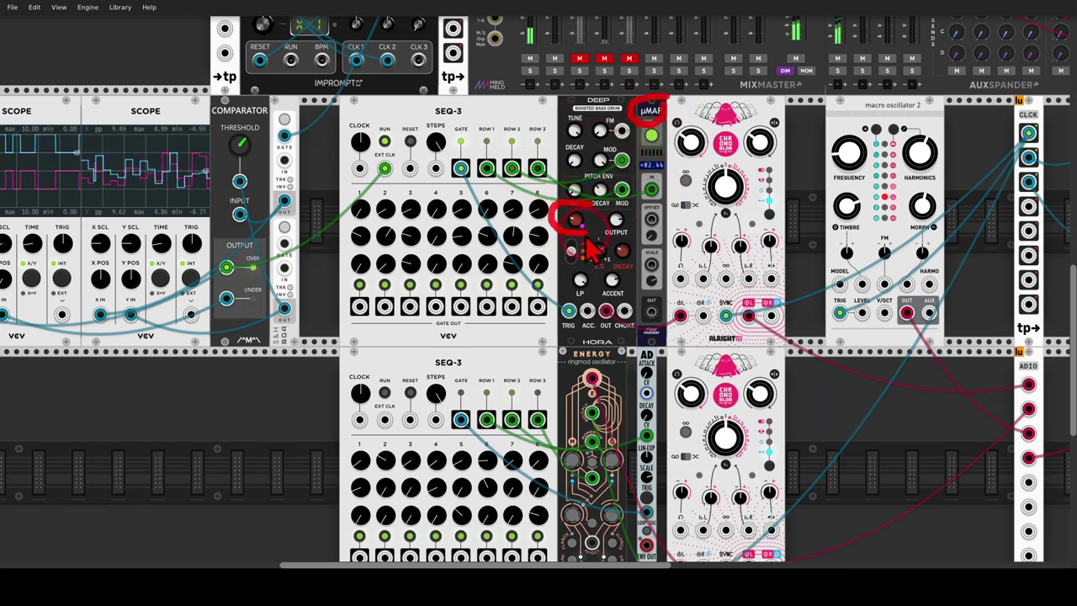
mouse_move(580, 233)
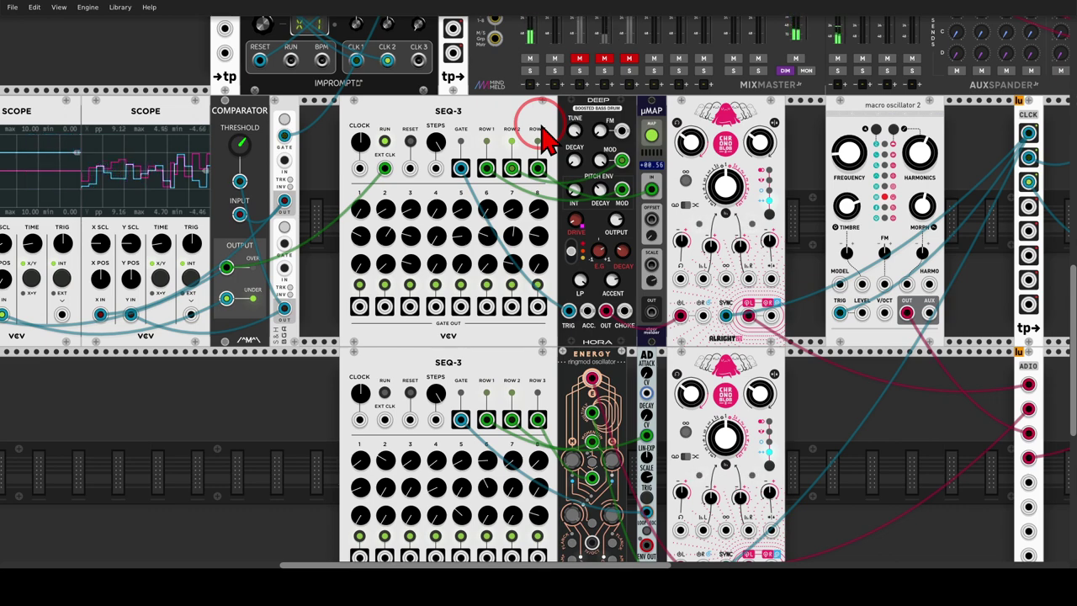
Step: Examine the lower SEQ-3's connections to the ENERGY ringmod oscillator and the AD envelope
scroll(534, 156, "down", 5)
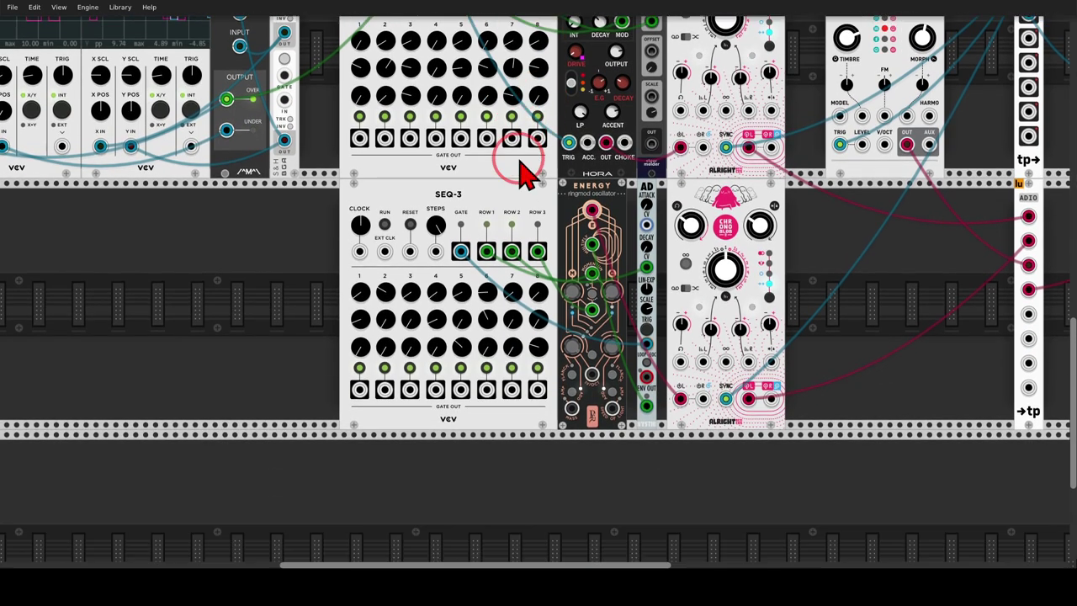
mouse_move(557, 205)
left_mouse_down()
mouse_move(629, 212)
mouse_move(602, 177)
mouse_move(556, 191)
left_mouse_up()
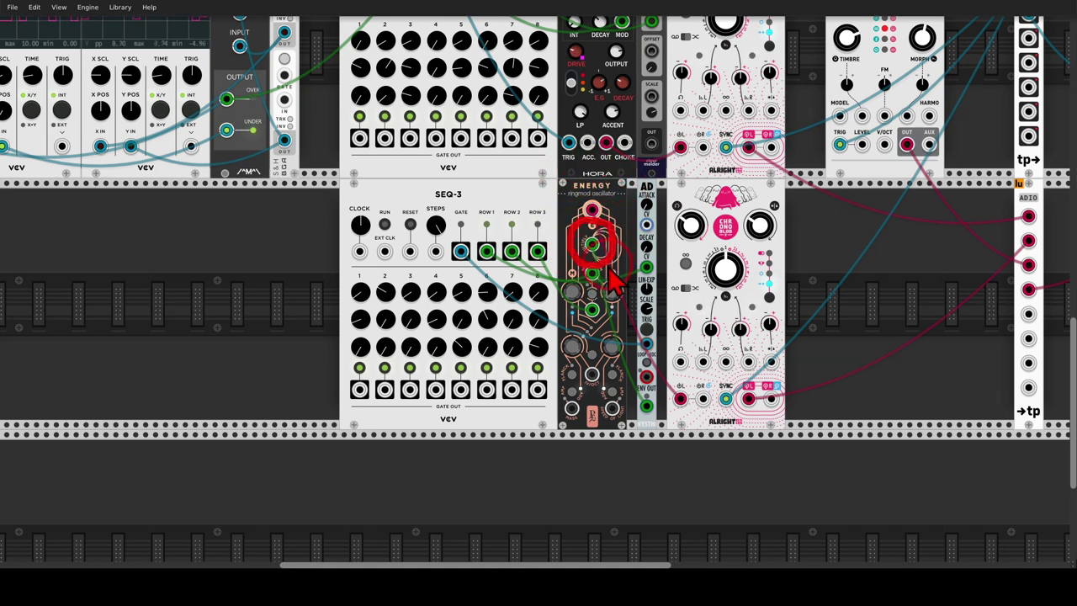
mouse_move(604, 267)
left_mouse_down()
mouse_move(637, 391)
mouse_move(614, 374)
left_mouse_up()
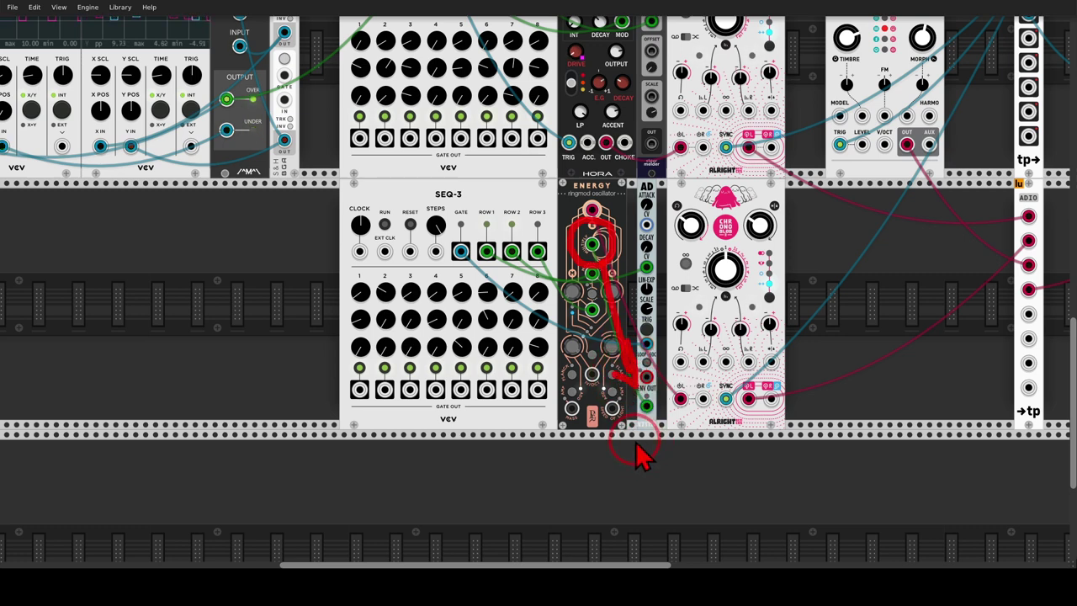
mouse_move(637, 394)
left_mouse_down()
mouse_move(584, 259)
mouse_move(601, 269)
left_mouse_up()
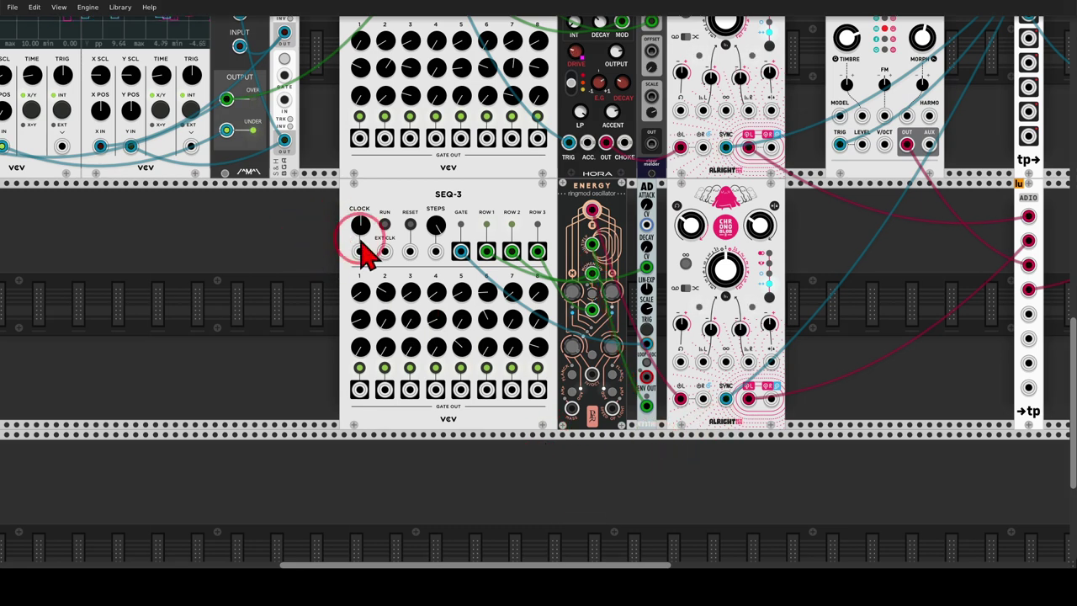
Step: Patch the COMPARATOR's UNDER output to the lower SEQ-3's EXT CLK input and start that sequencer running
left_click_drag(384, 250, 226, 130)
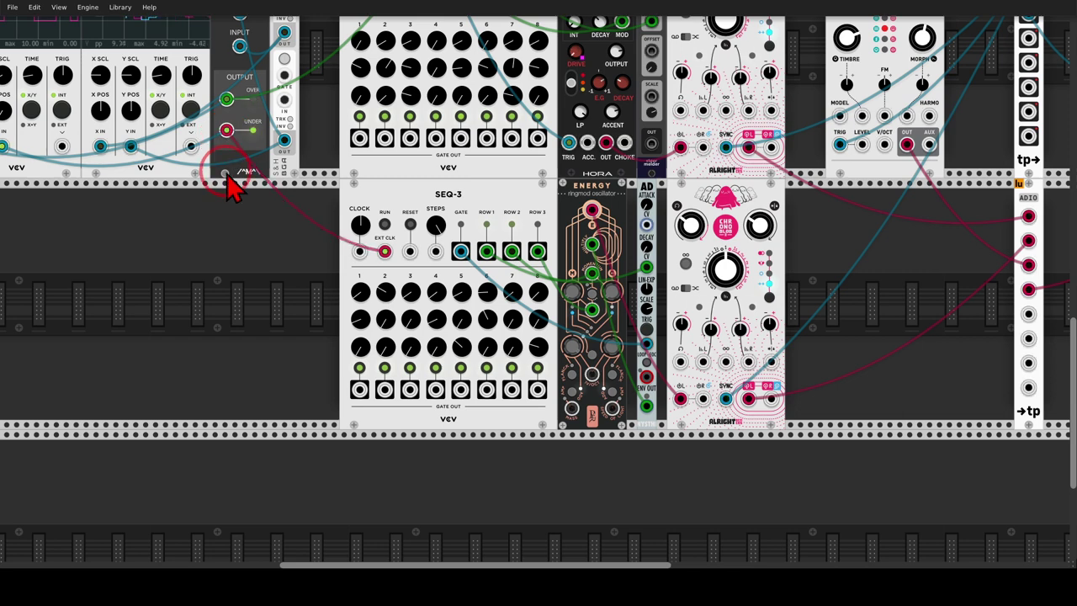
left_click(384, 224)
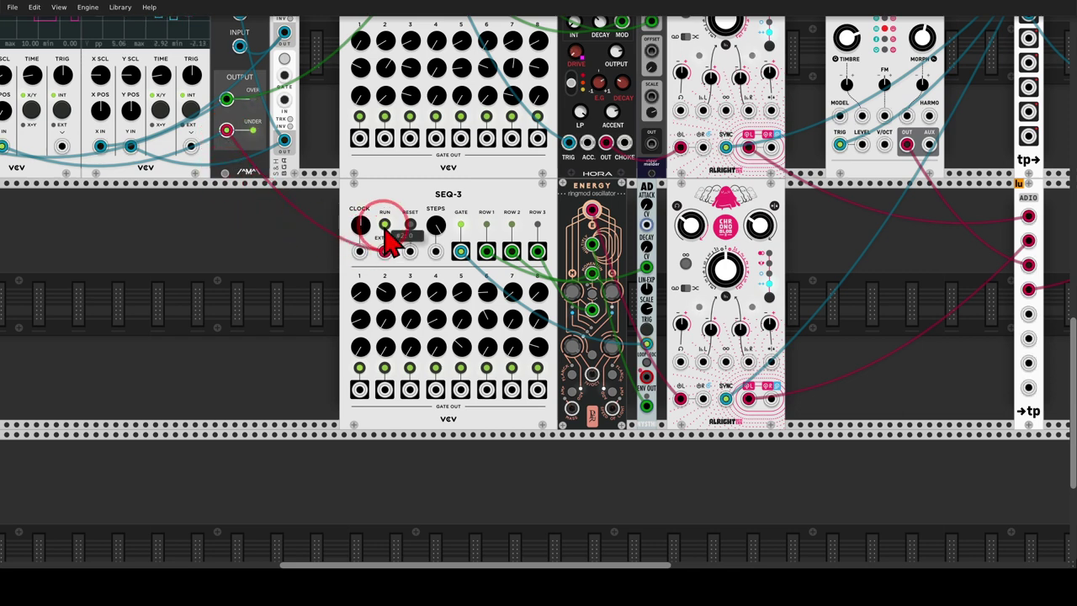
left_click(293, 259)
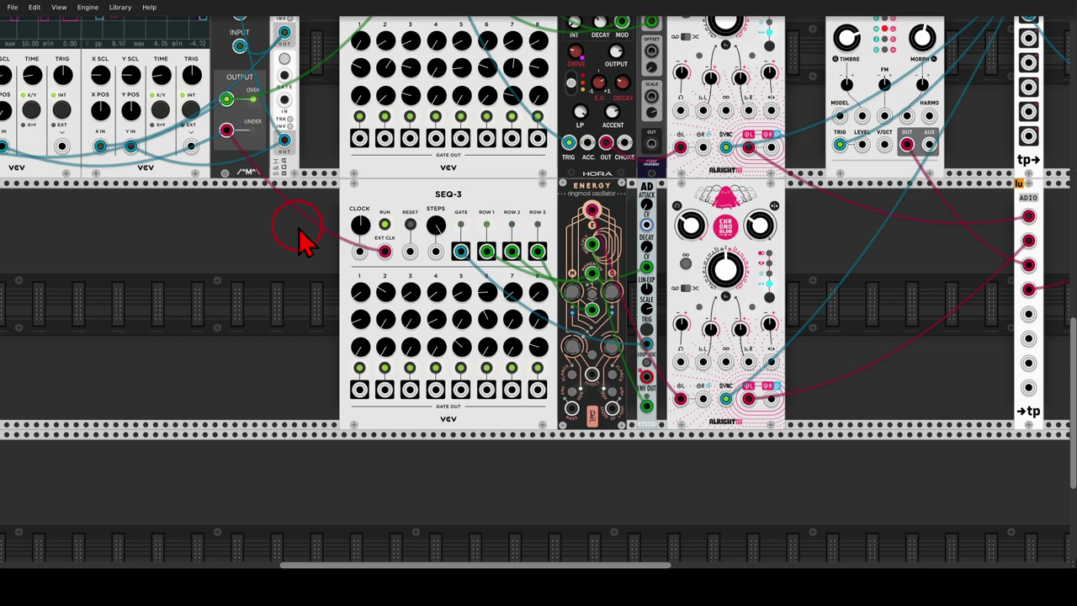
Step: Examine the CLCK and ADIO teleport modules that carry clock and audio signals beside the macro oscillator 2
scroll(298, 228, "down", 2)
left_click_drag(719, 212, 724, 303)
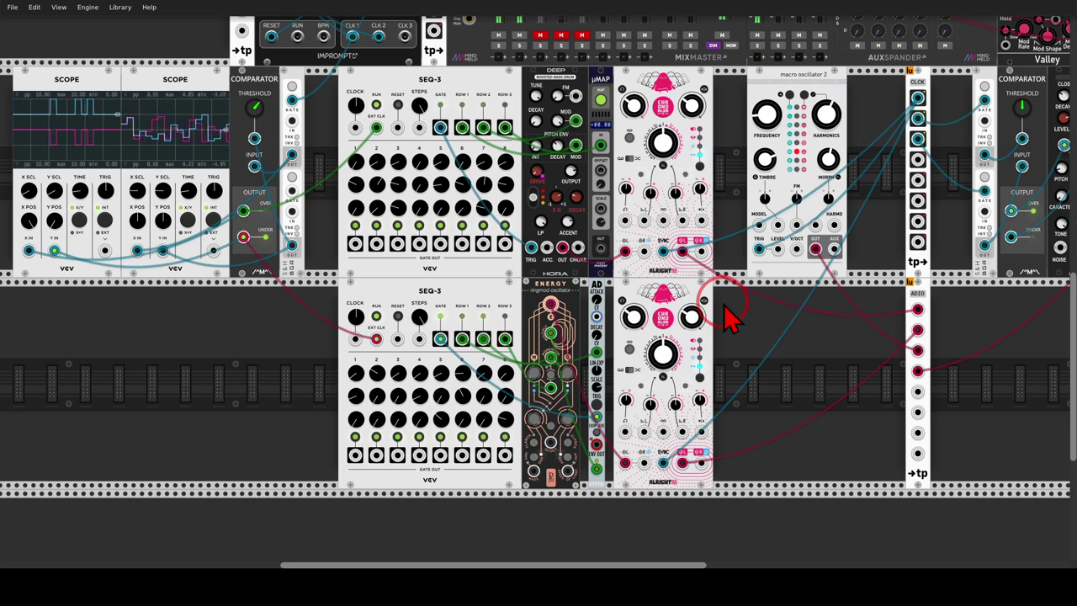
left_click_drag(785, 334, 661, 336)
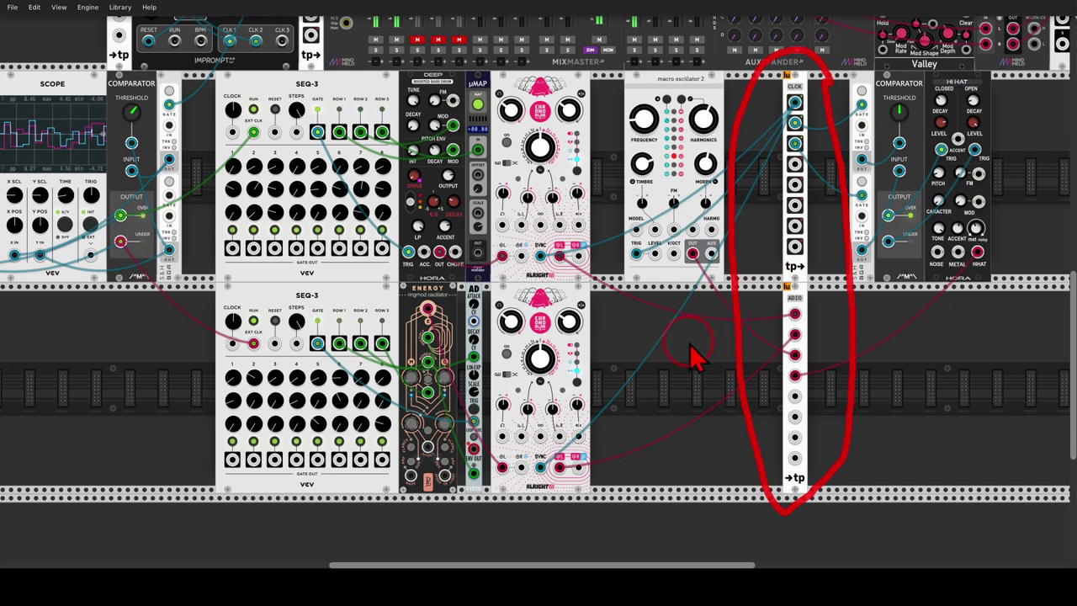
Step: Unmute the mixer's KICK channel
scroll(681, 336, "up", 3)
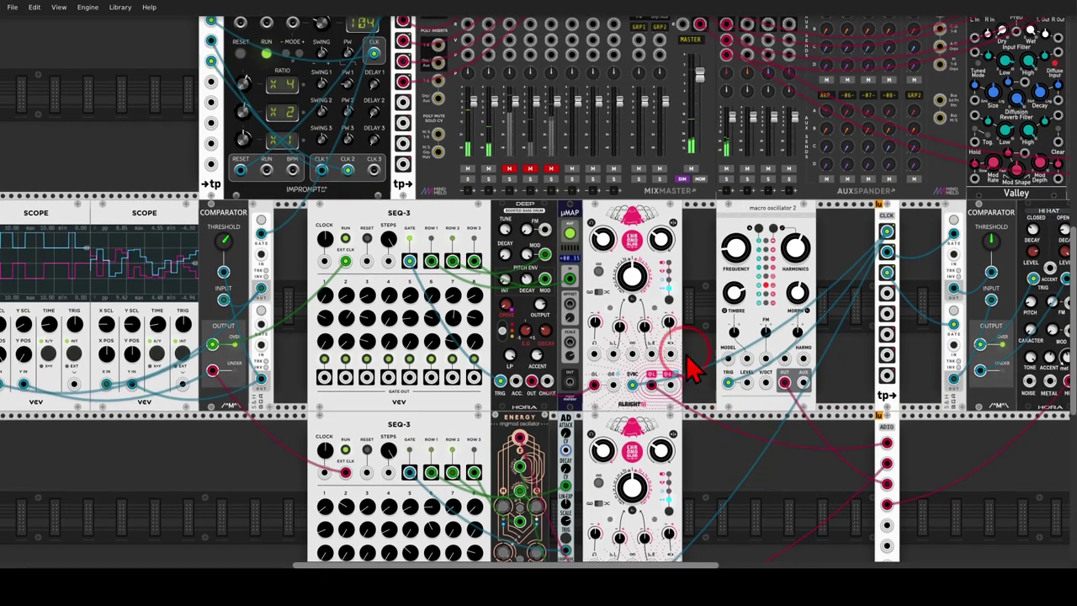
left_click(509, 174)
left_click_drag(696, 338, 658, 251)
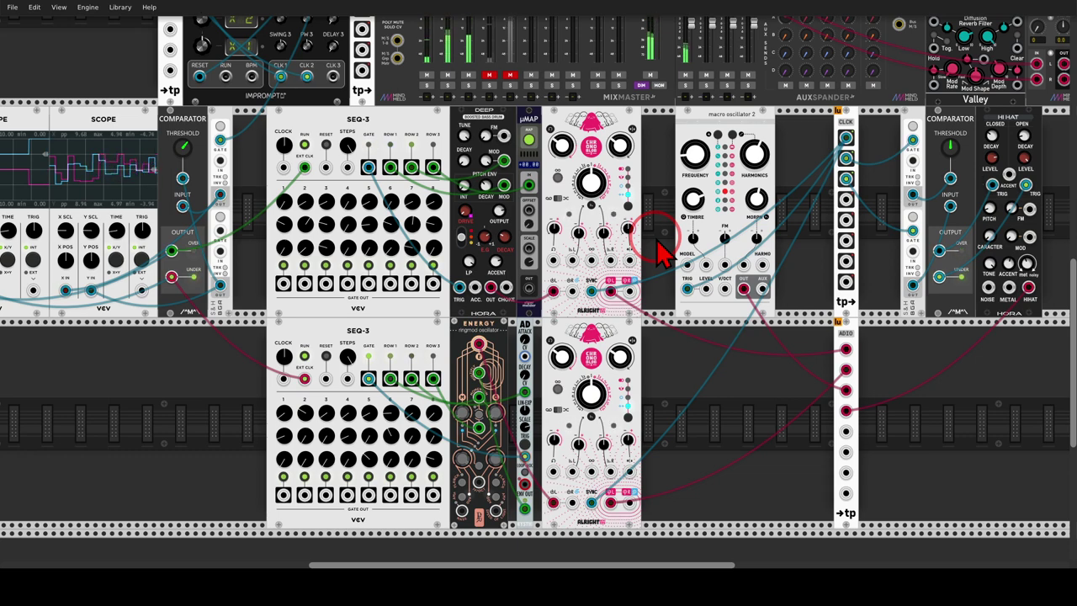
Step: Sweep the THRESHOLD of the COMPARATOR clocking the two SEQ-3 modules down, and raise it above its starting setting
left_click_drag(226, 346, 390, 351)
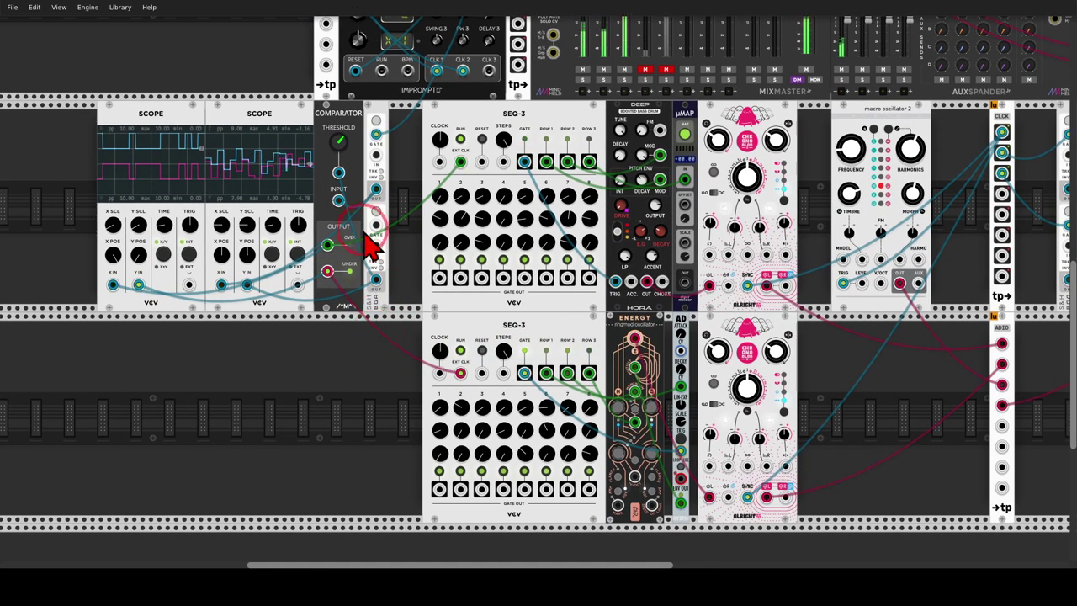
left_click(340, 143)
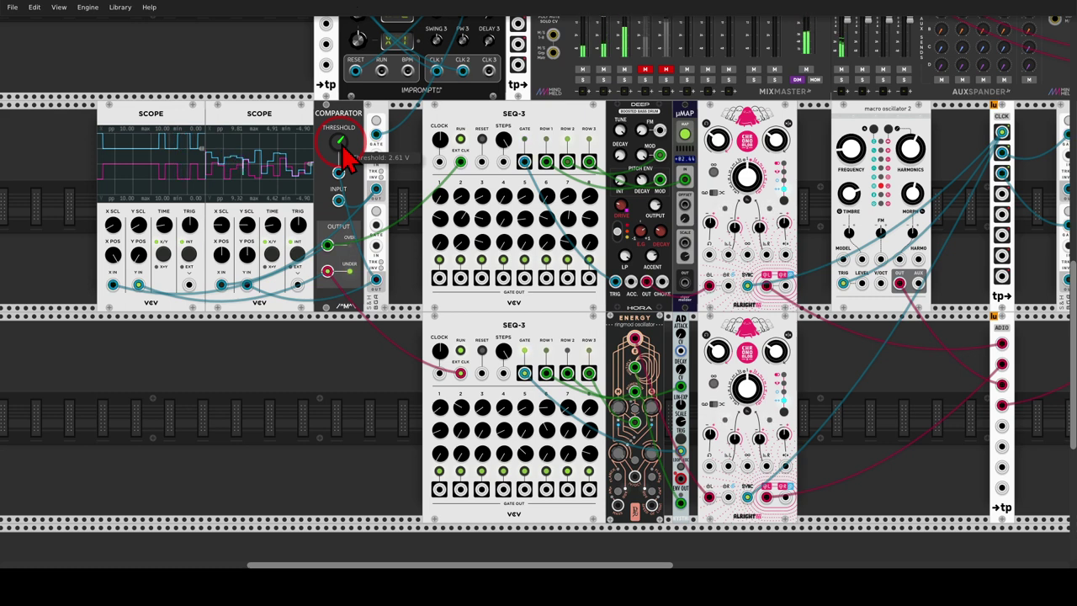
left_click_drag(345, 156, 538, 286)
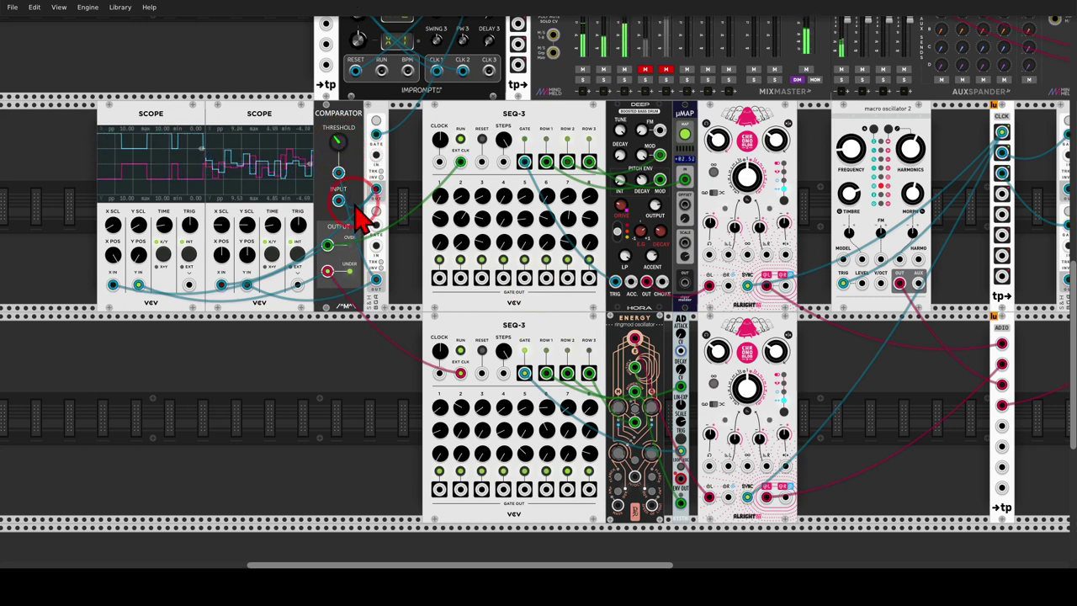
left_click(312, 362)
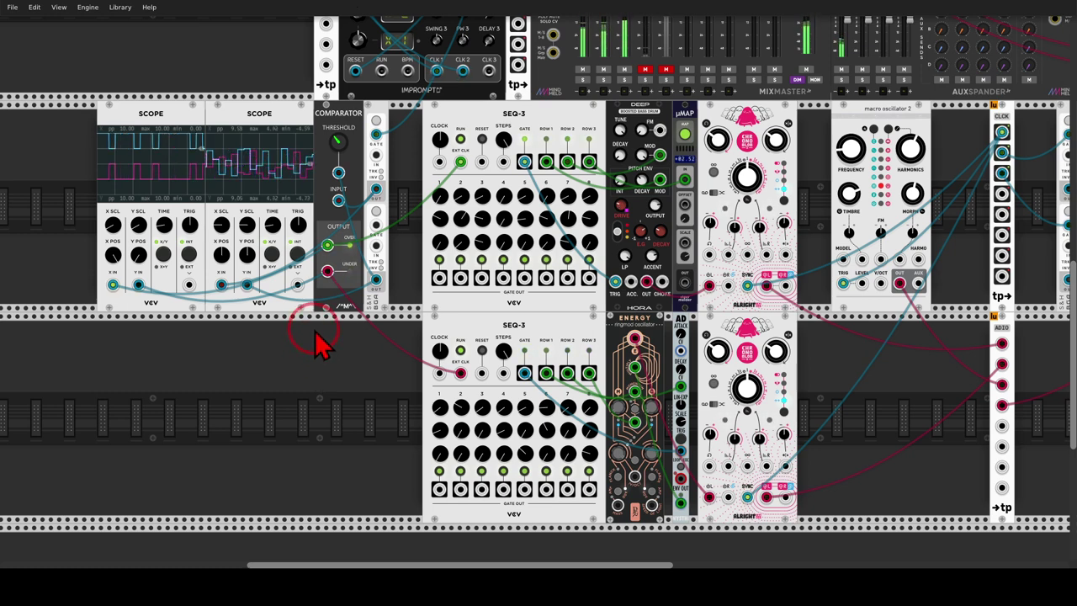
mouse_move(334, 148)
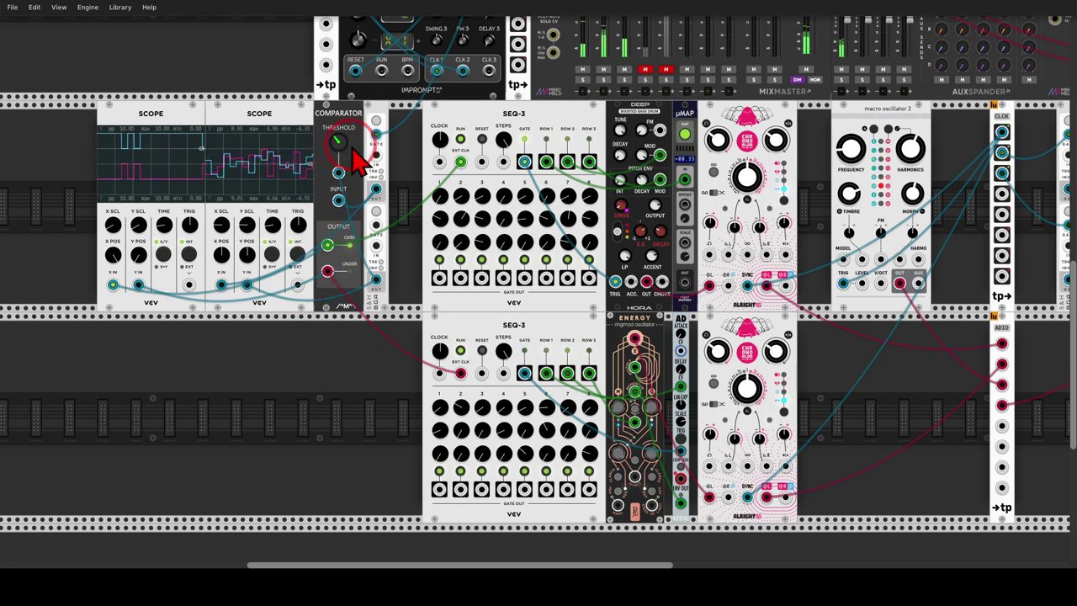
left_click_drag(339, 145, 538, 283)
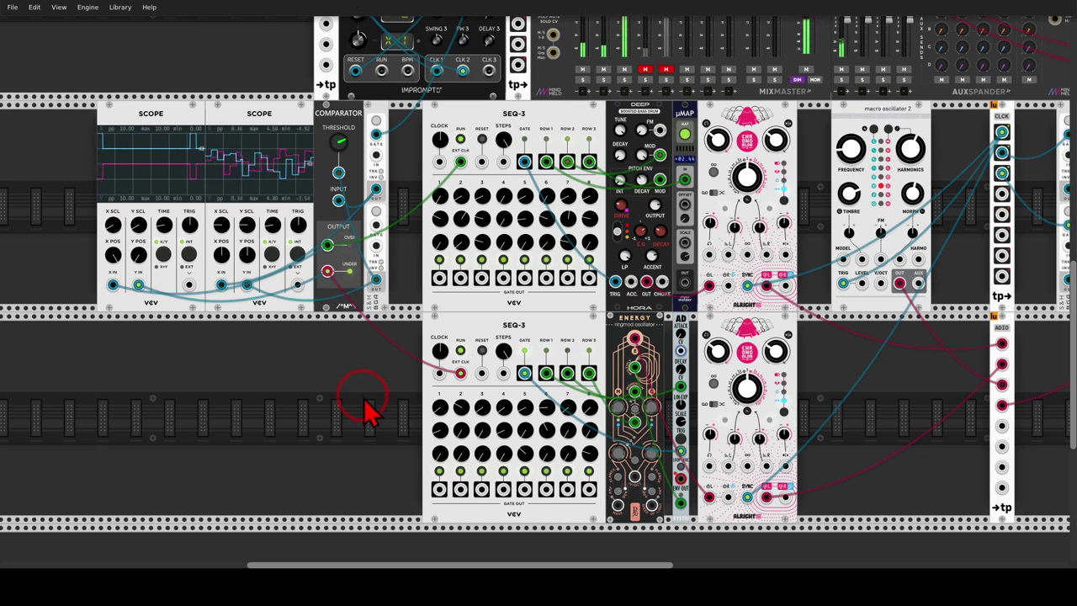
Step: Trace the CLCK teleport signals from the CLOCKED module to the sample-and-hold feeding the hi-hat's COMPARATOR
left_click_drag(863, 363, 425, 376)
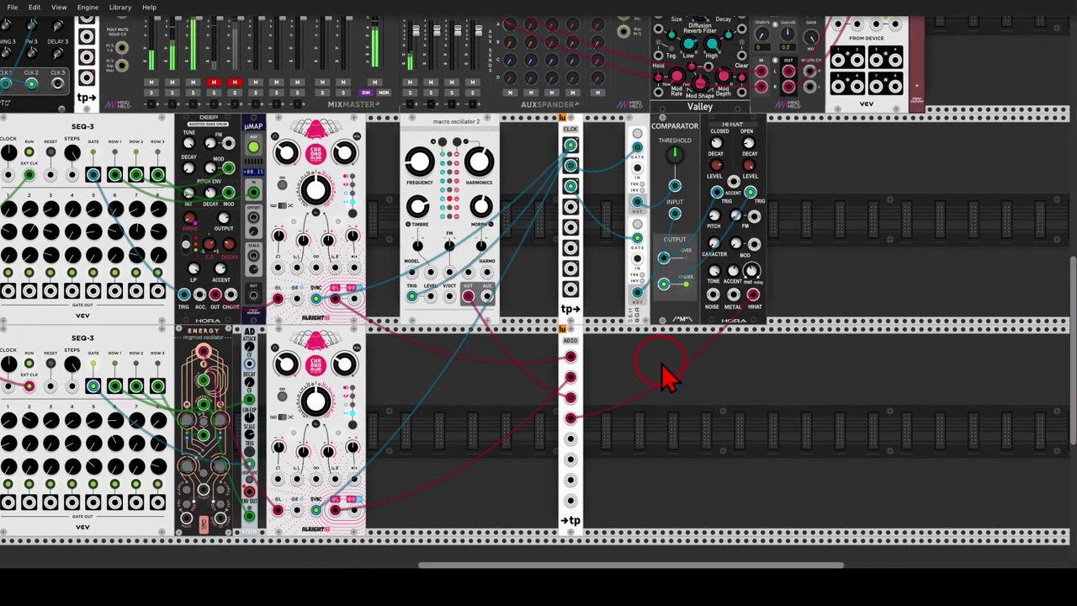
left_click_drag(662, 363, 596, 379)
mouse_move(581, 133)
left_mouse_down()
mouse_move(553, 259)
mouse_move(567, 339)
mouse_move(596, 259)
mouse_move(582, 126)
left_mouse_up()
mouse_move(469, 178)
left_mouse_down()
mouse_move(558, 230)
mouse_move(914, 375)
left_mouse_up()
mouse_move(391, 205)
left_mouse_down()
mouse_move(327, 204)
mouse_move(326, 220)
mouse_move(364, 244)
mouse_move(389, 227)
mouse_move(383, 180)
mouse_move(371, 229)
mouse_move(335, 218)
mouse_move(321, 252)
mouse_move(369, 278)
mouse_move(374, 219)
left_mouse_up()
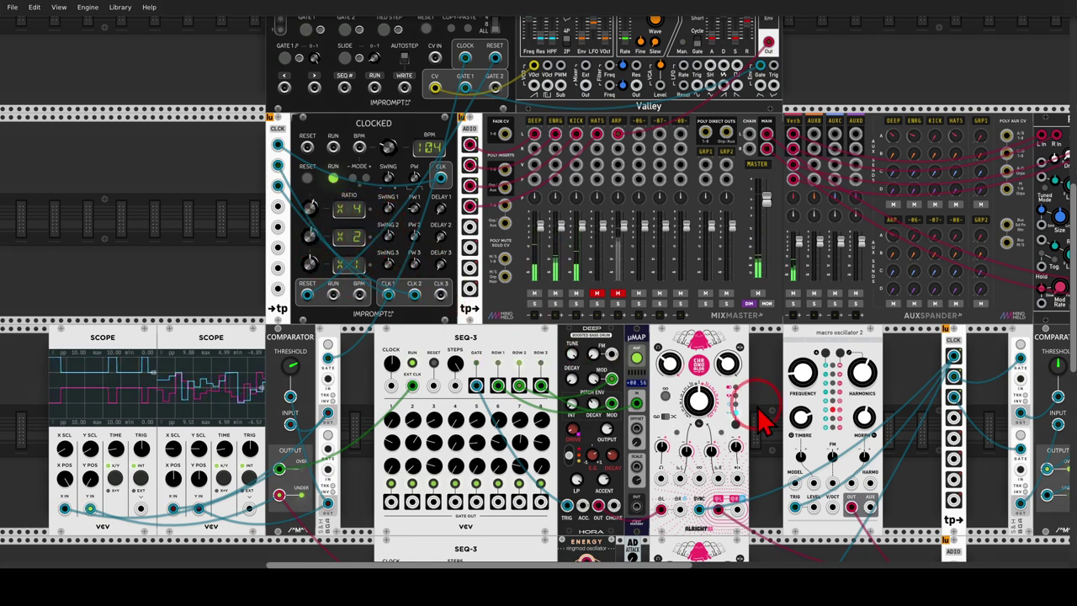
Step: Examine the COMPARATOR outputs feeding the HI HAT's closed and open TRIG inputs, and unmute the mixer's HATS channel
left_click_drag(757, 406, 264, 282)
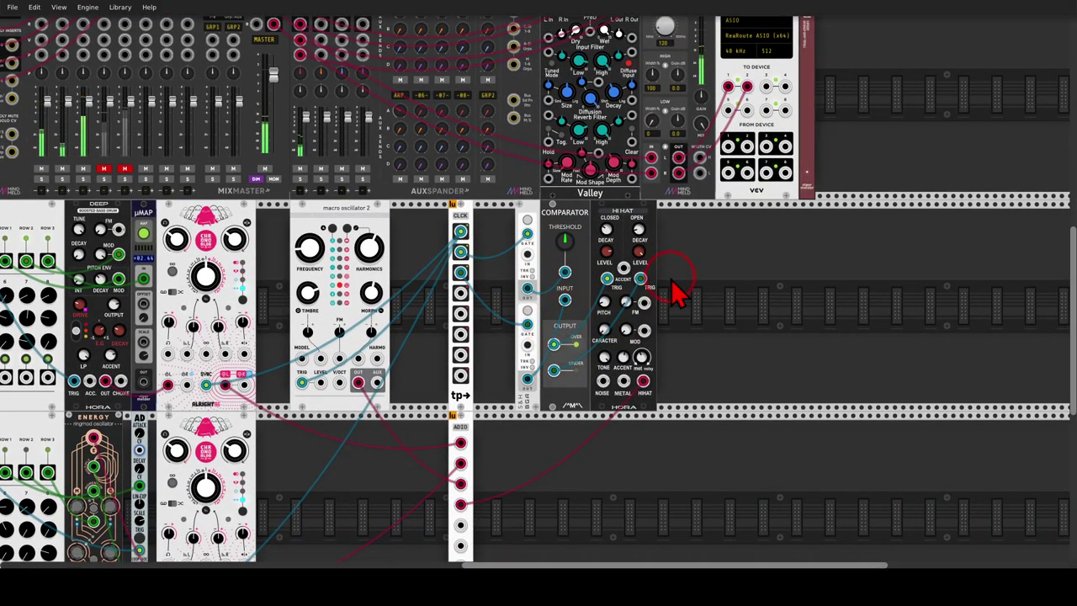
mouse_move(671, 280)
left_mouse_down()
mouse_move(609, 266)
mouse_move(575, 306)
mouse_move(679, 309)
mouse_move(671, 272)
left_mouse_up()
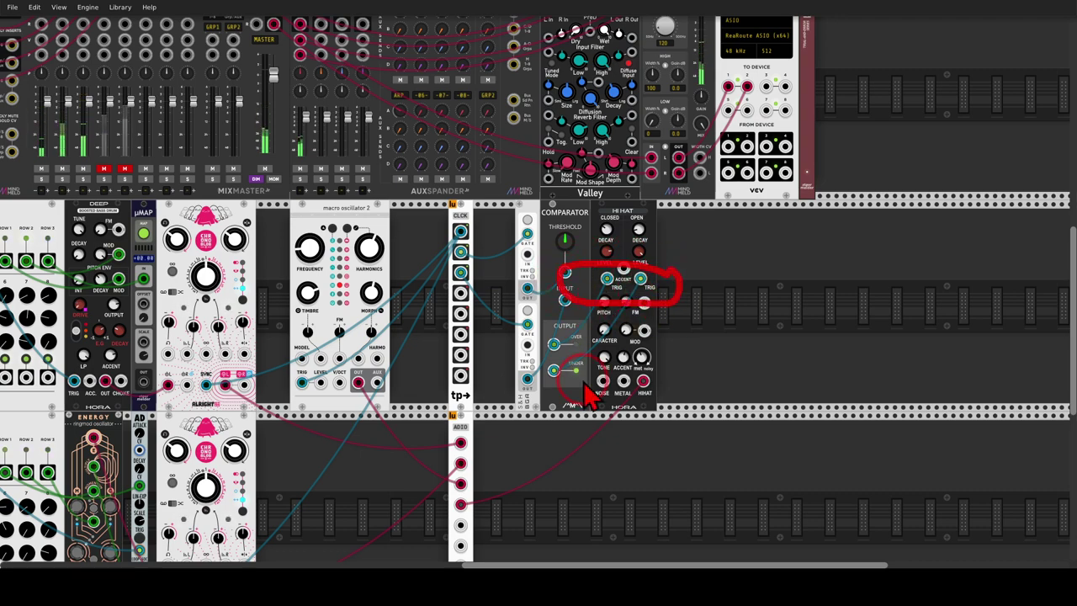
key("Escape")
left_click_drag(413, 321, 571, 333)
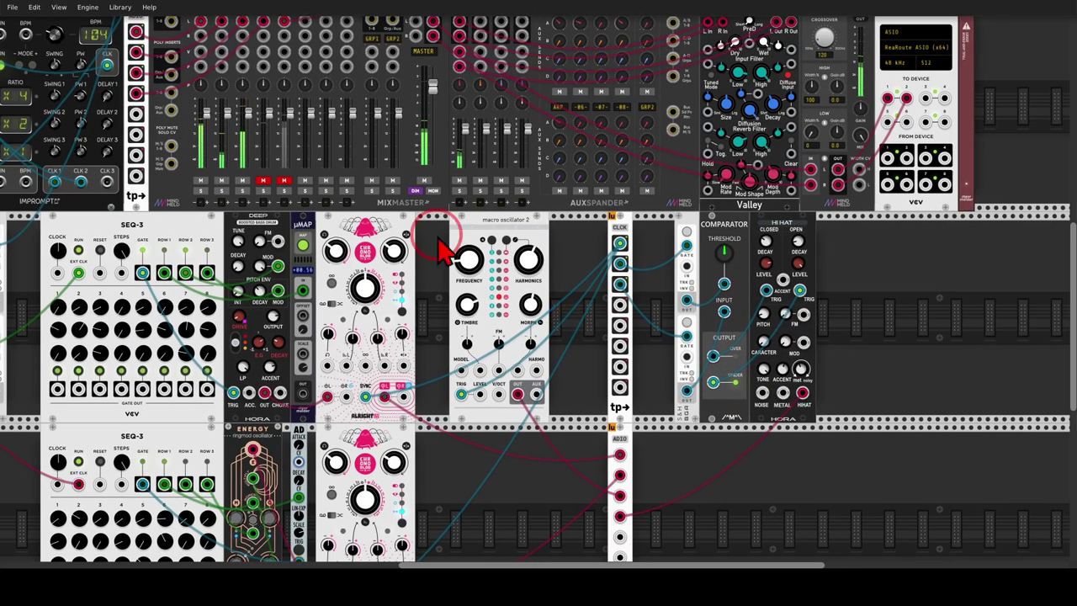
left_click(262, 180)
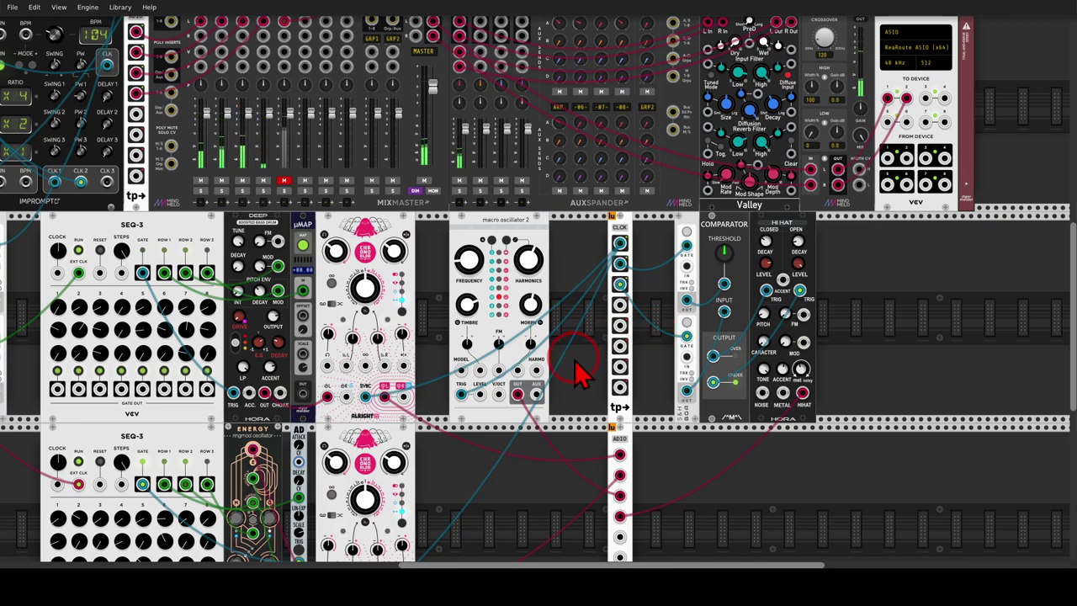
Step: Locate the PHRASE-SEQ-16 and Interzone voice and unmute the mixer's ARP channel
left_click_drag(579, 367, 799, 264)
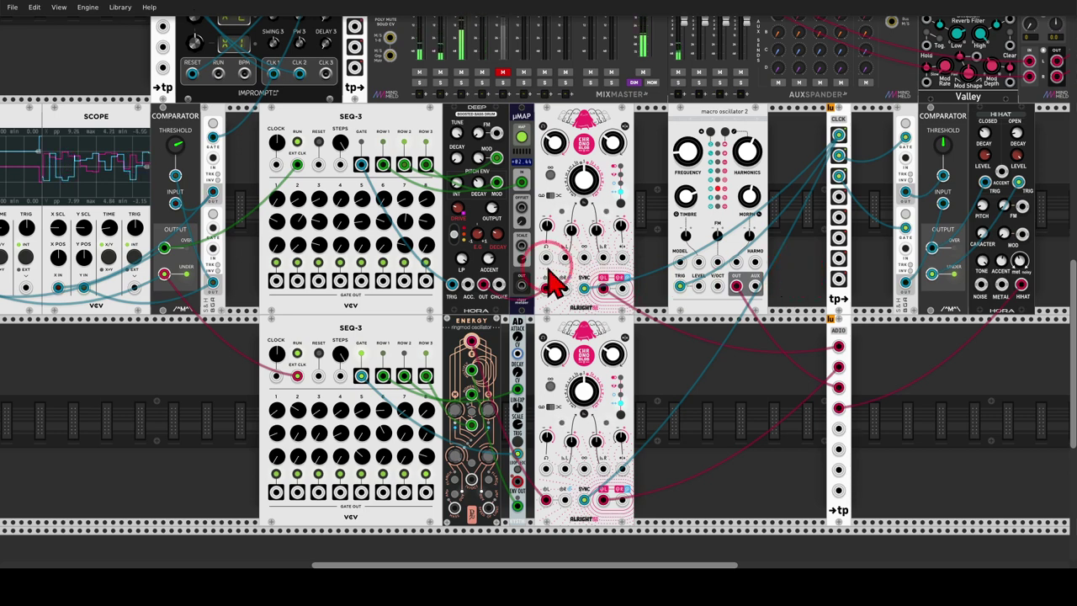
scroll(480, 284, "up", 10)
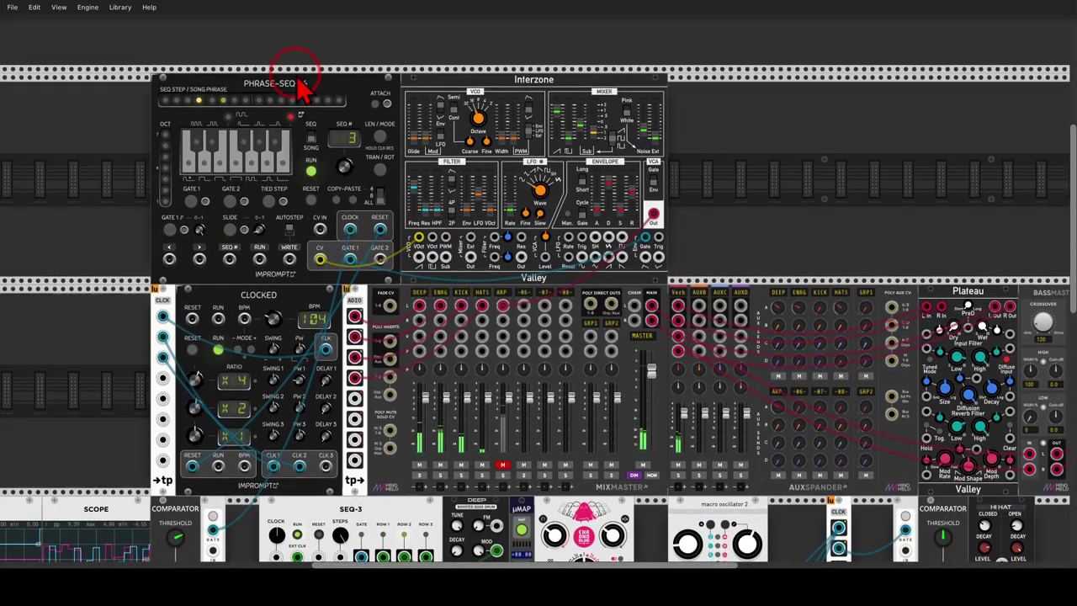
mouse_move(312, 67)
left_mouse_down()
mouse_move(230, 65)
mouse_move(292, 120)
mouse_move(335, 84)
mouse_move(310, 64)
left_mouse_up()
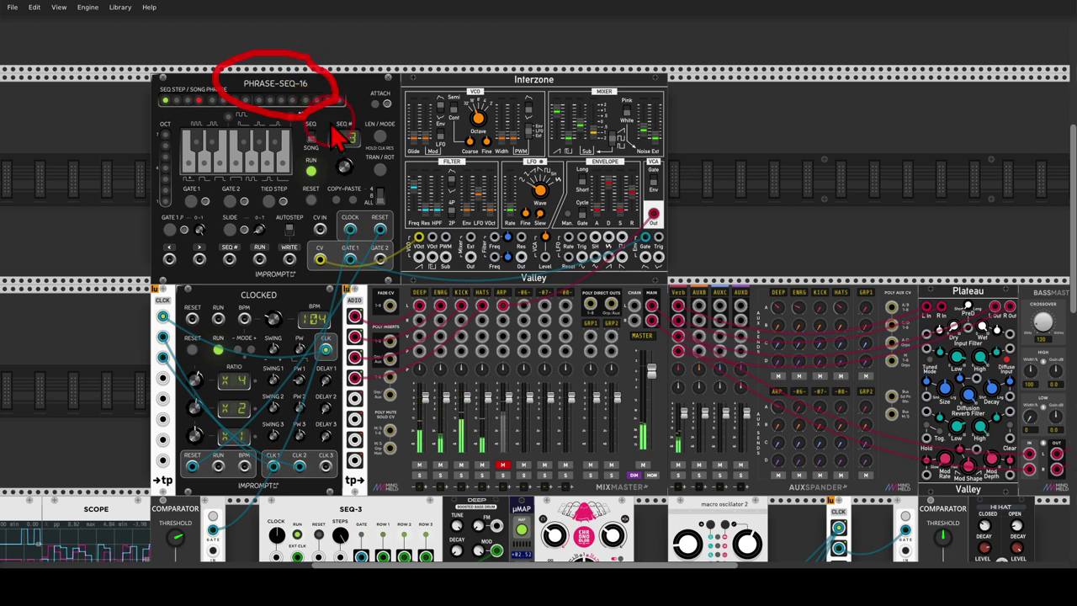
left_click_drag(496, 99, 480, 118)
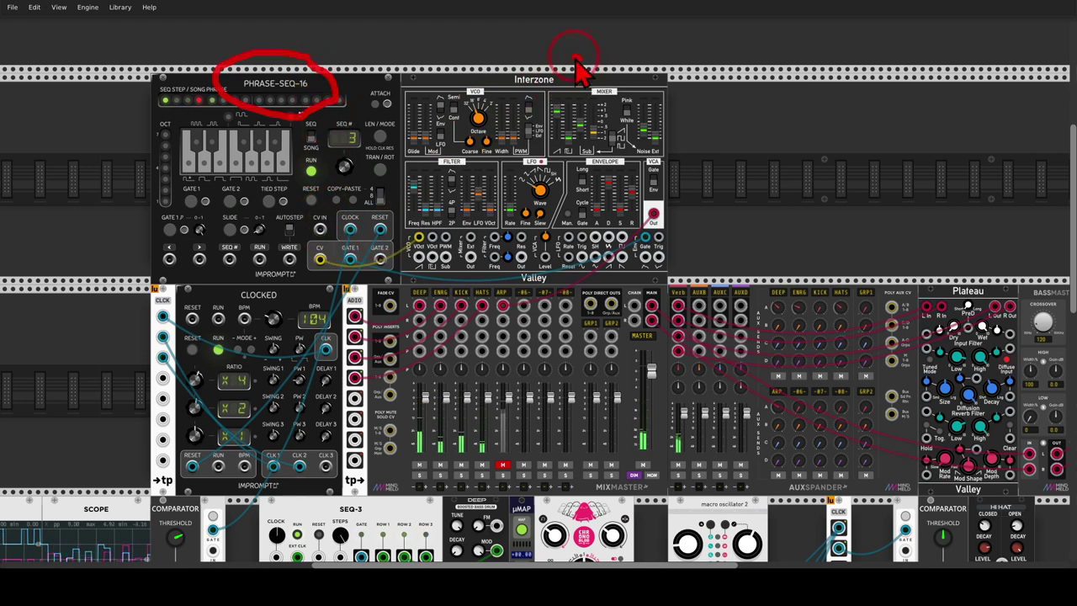
mouse_move(579, 59)
left_mouse_down()
mouse_move(518, 67)
mouse_move(509, 86)
mouse_move(545, 102)
mouse_move(551, 57)
left_mouse_up()
left_click_drag(652, 187, 654, 180)
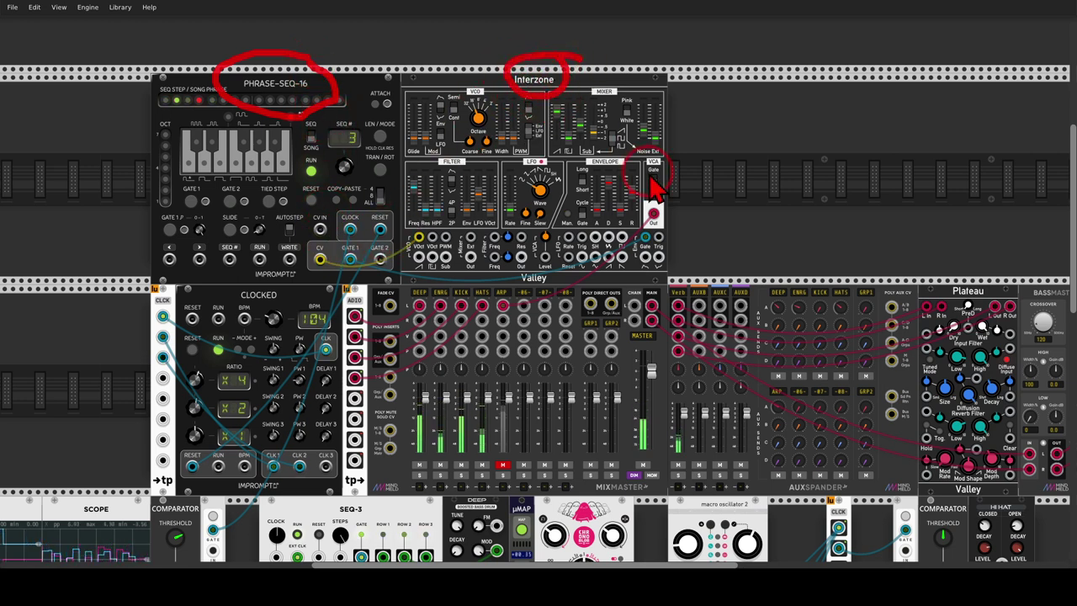
left_click_drag(505, 458, 501, 494)
left_click(503, 465)
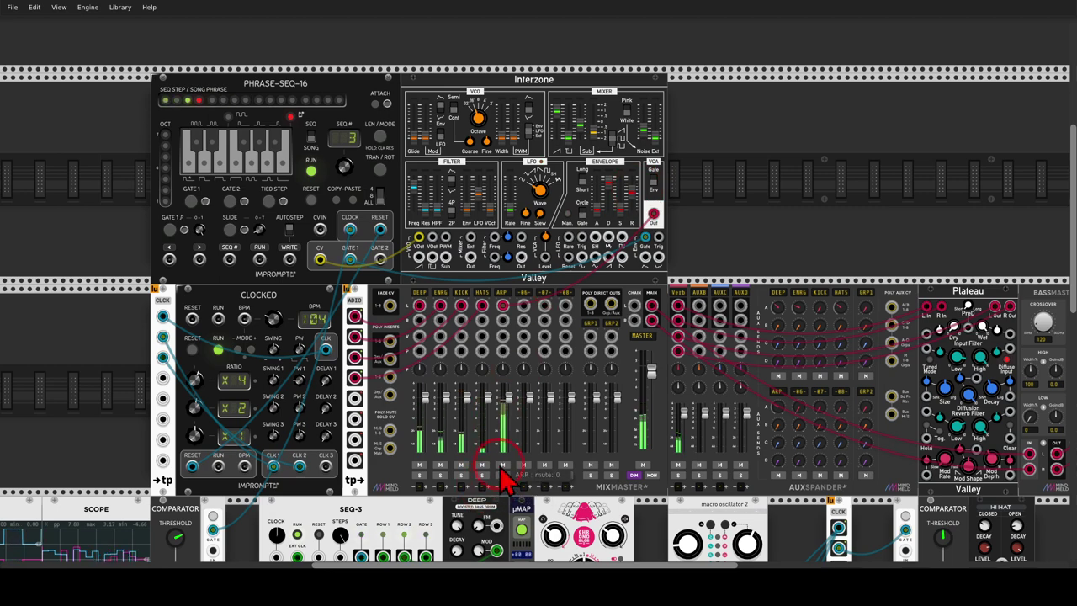
scroll(498, 465, "down", 6)
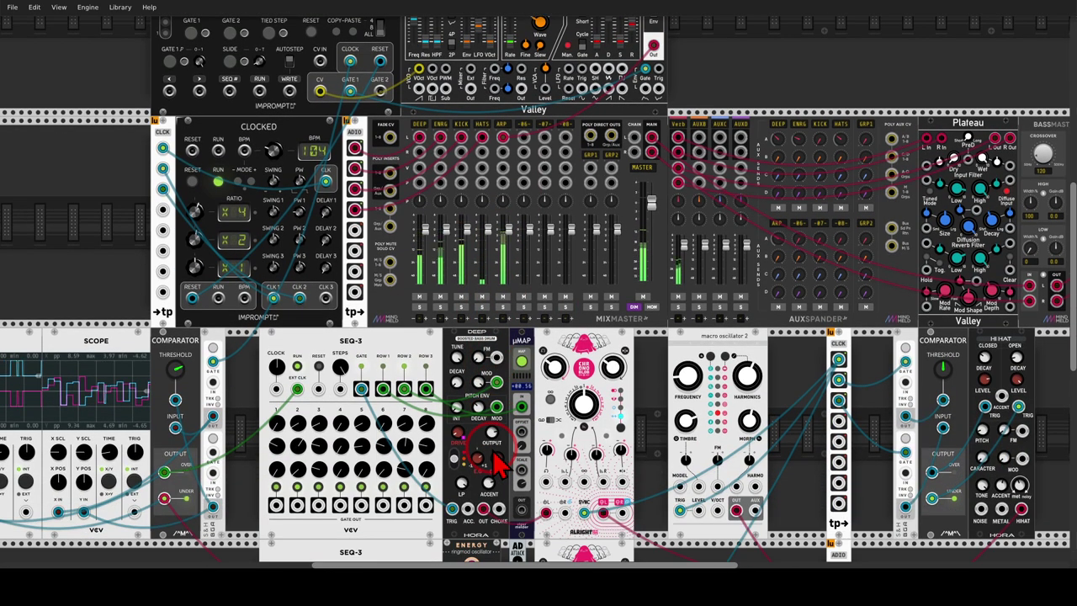
scroll(493, 452, "down", 2)
left_click_drag(696, 493, 622, 386)
scroll(644, 391, "down", 1)
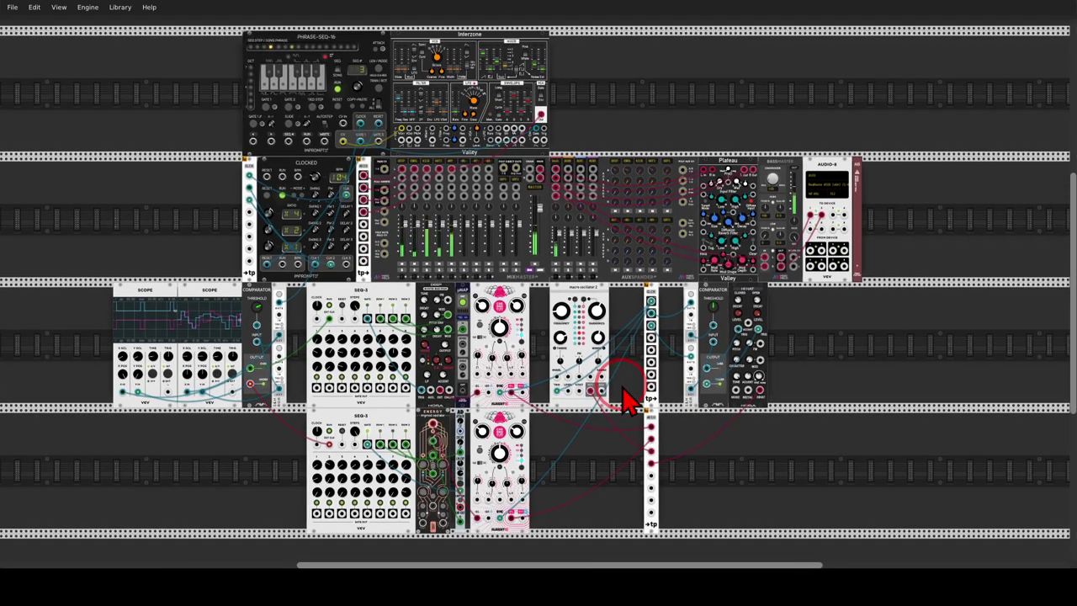
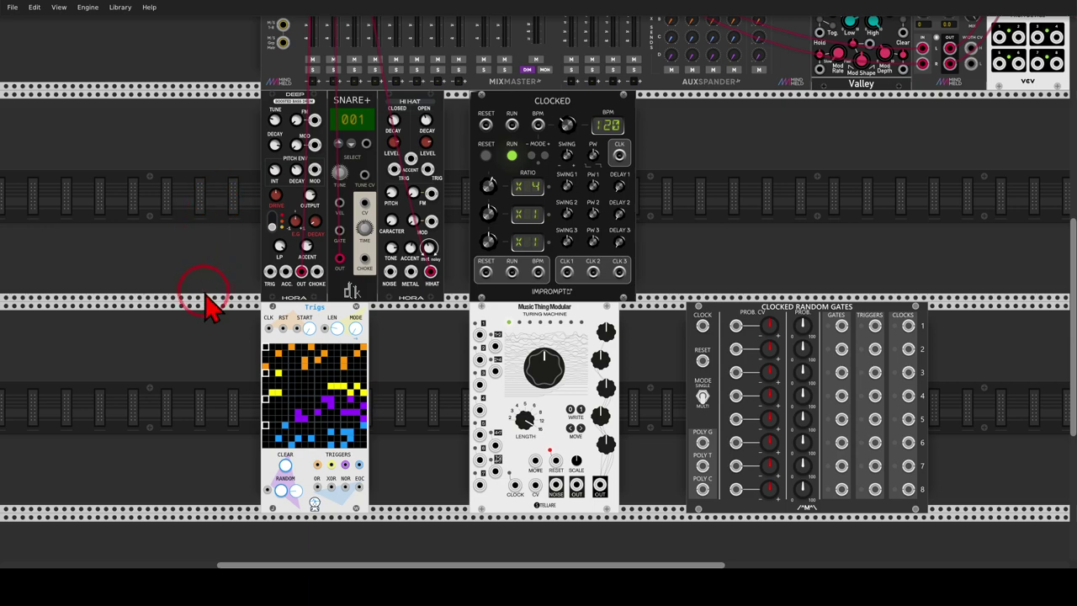
Step: Randomize the trigger pattern of the Trigs module several times
scroll(205, 295, "down", 2)
scroll(210, 327, "up", 2)
scroll(212, 328, "up", 2)
left_click_drag(224, 315, 269, 288)
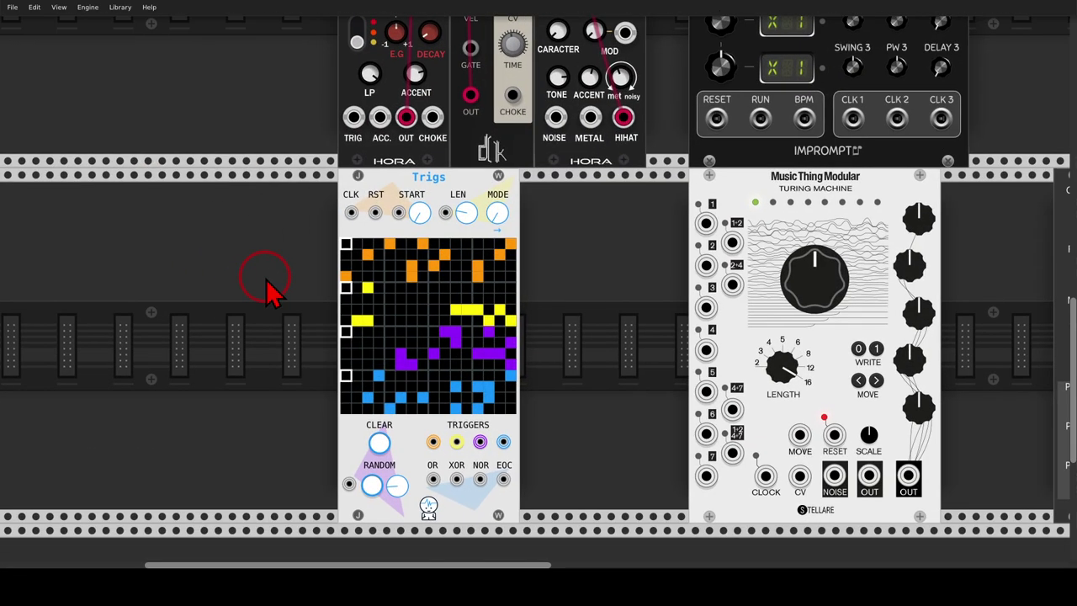
mouse_move(458, 161)
left_mouse_down()
mouse_move(391, 164)
mouse_move(465, 186)
mouse_move(455, 160)
left_mouse_up()
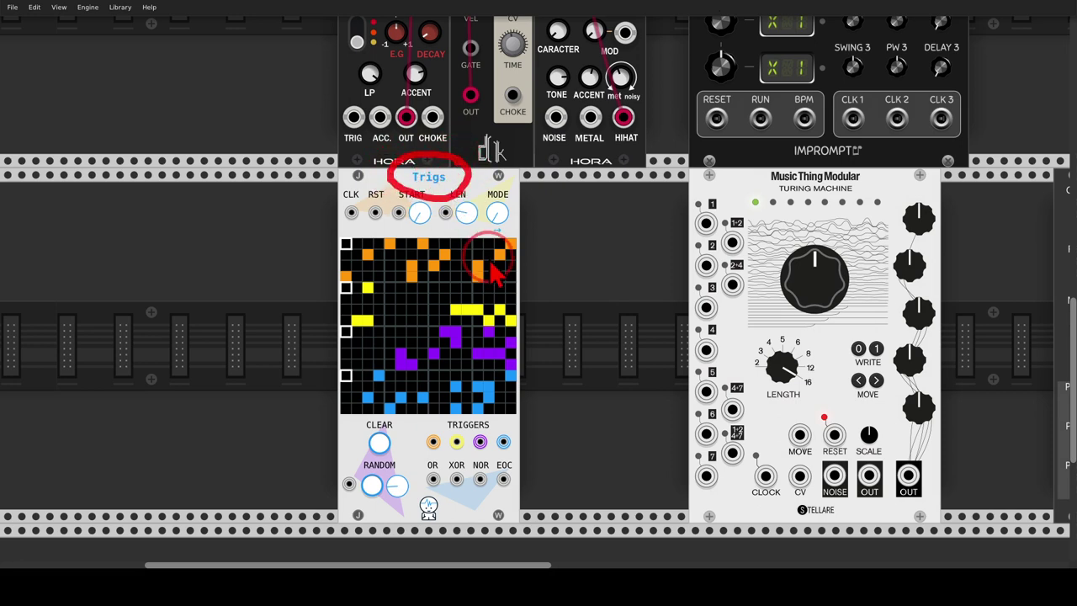
left_click(374, 495)
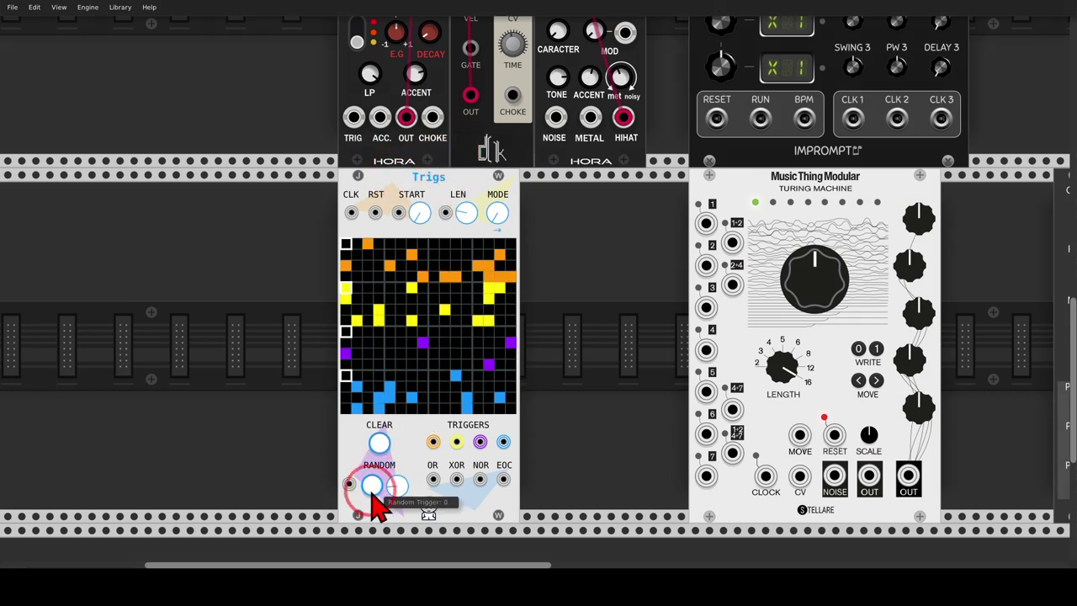
left_click(375, 496)
left_click(375, 497)
left_click(375, 496)
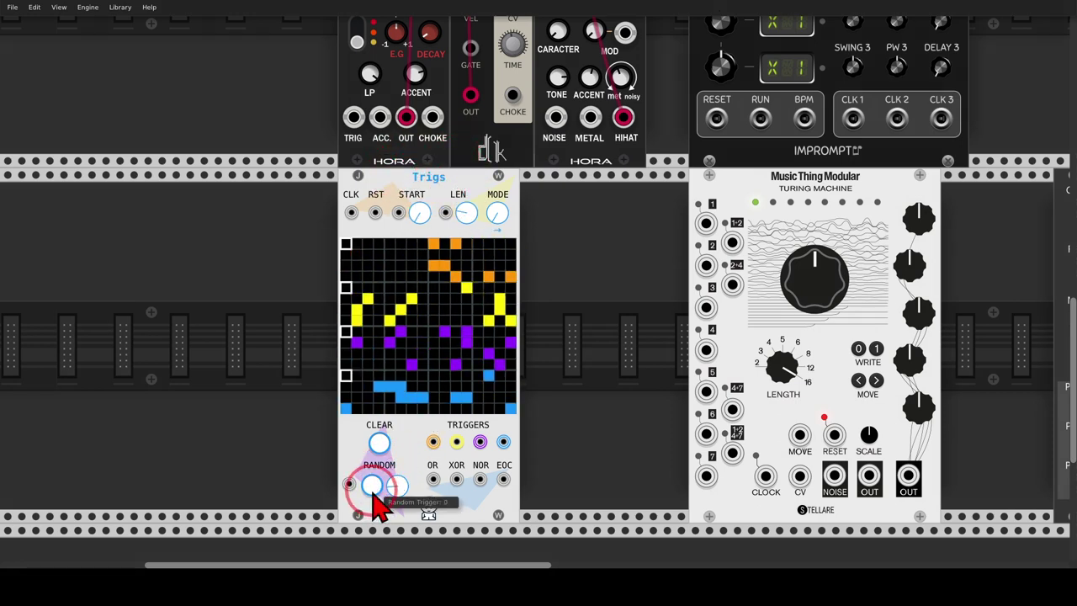
left_click(375, 497)
left_click(376, 496)
left_click(375, 496)
left_click(375, 496)
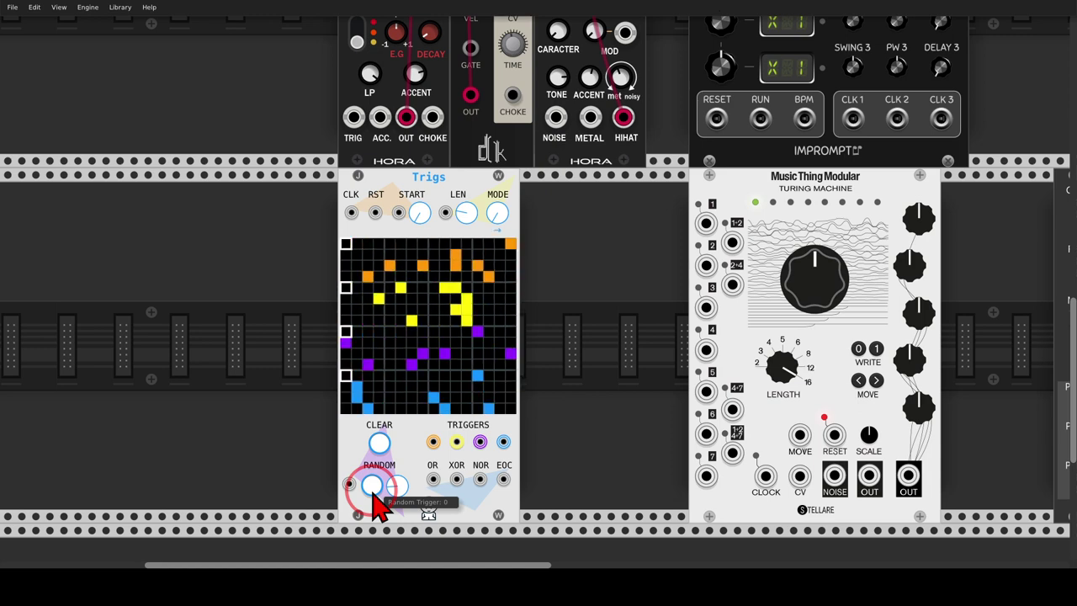
Step: Patch the CLOCKED module's CLK 1 output into the CLK input of Trigs and check its LEN setting
scroll(594, 306, "down", 2)
left_click_drag(606, 280, 516, 356)
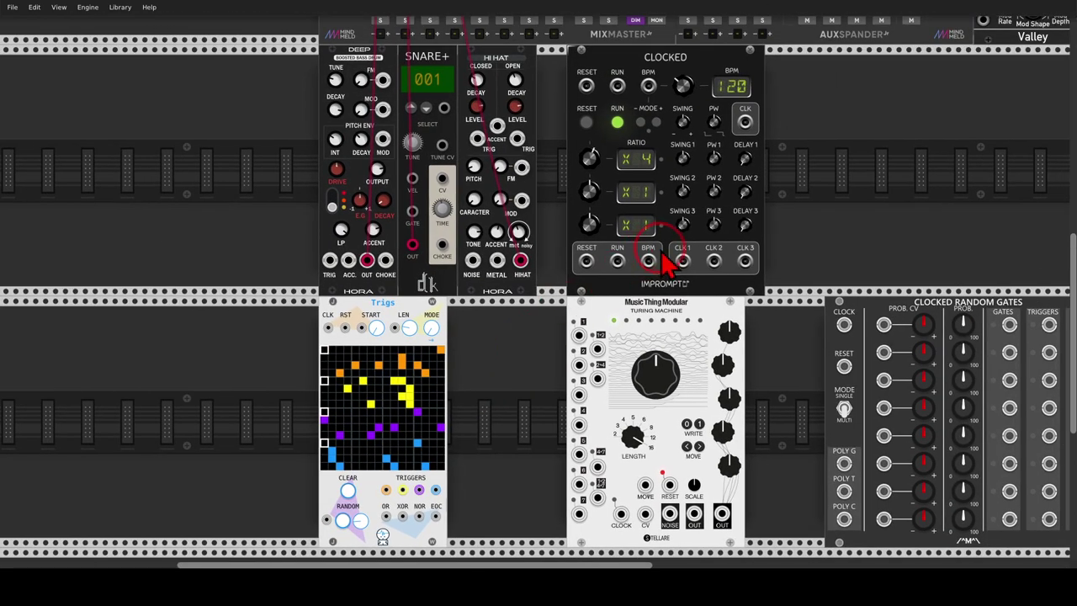
left_click_drag(683, 262, 328, 327)
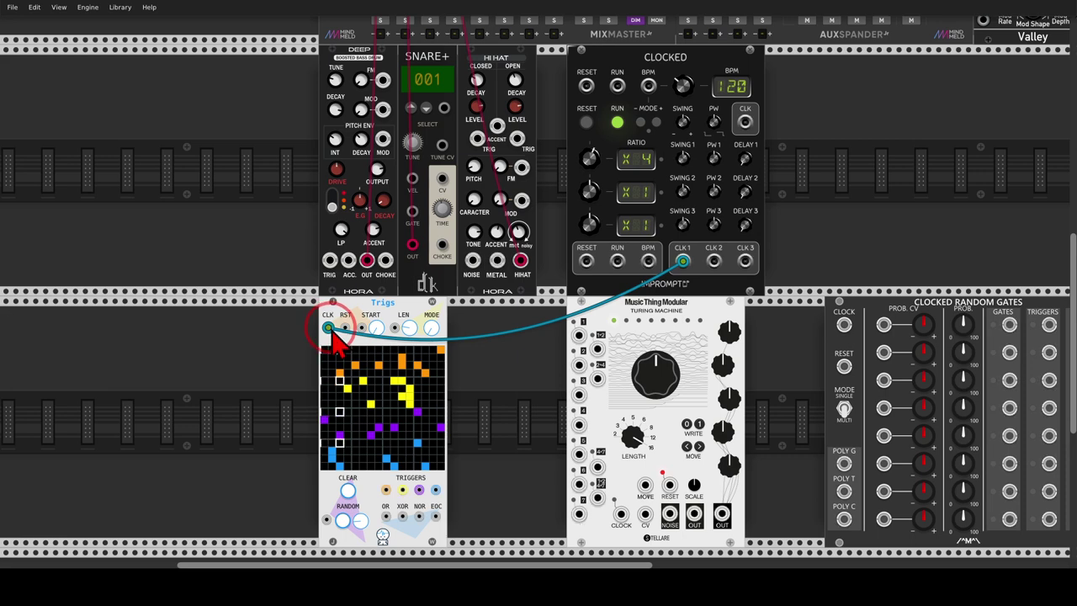
scroll(475, 361, "down", 1)
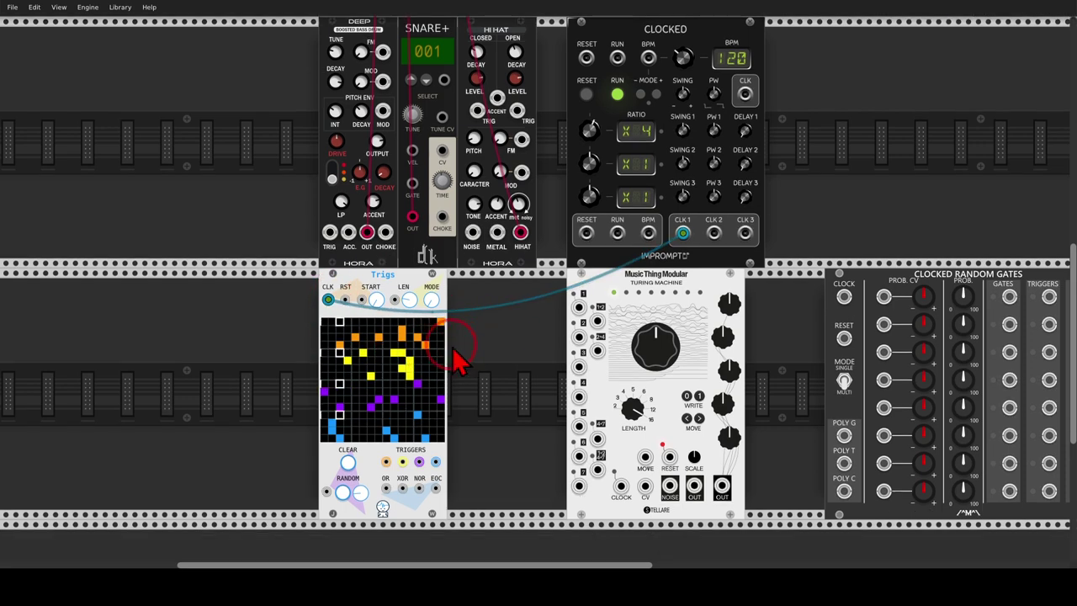
mouse_move(408, 302)
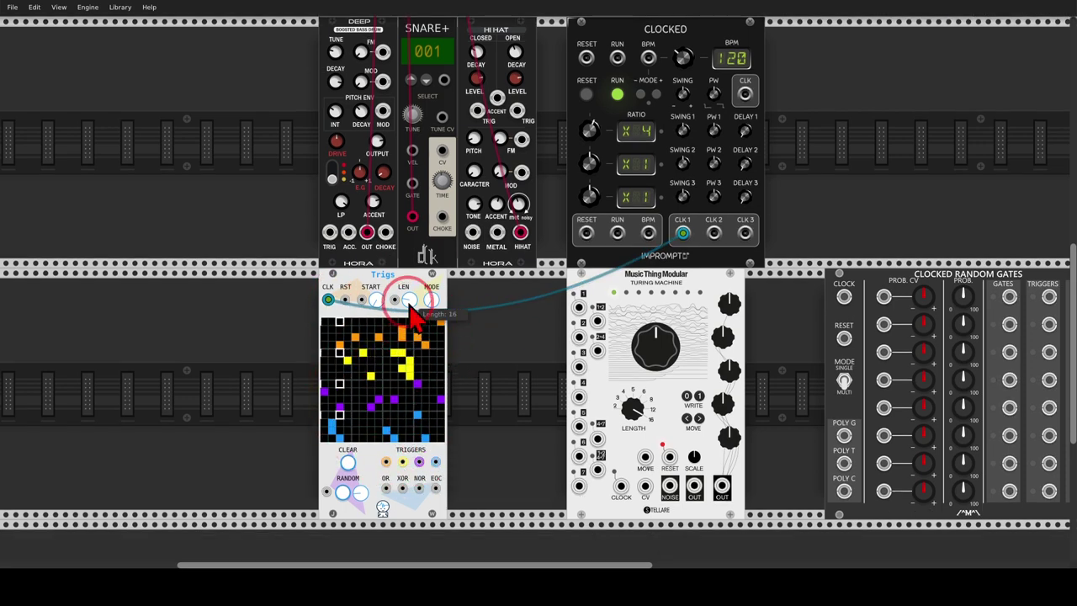
scroll(410, 310, "up", 1)
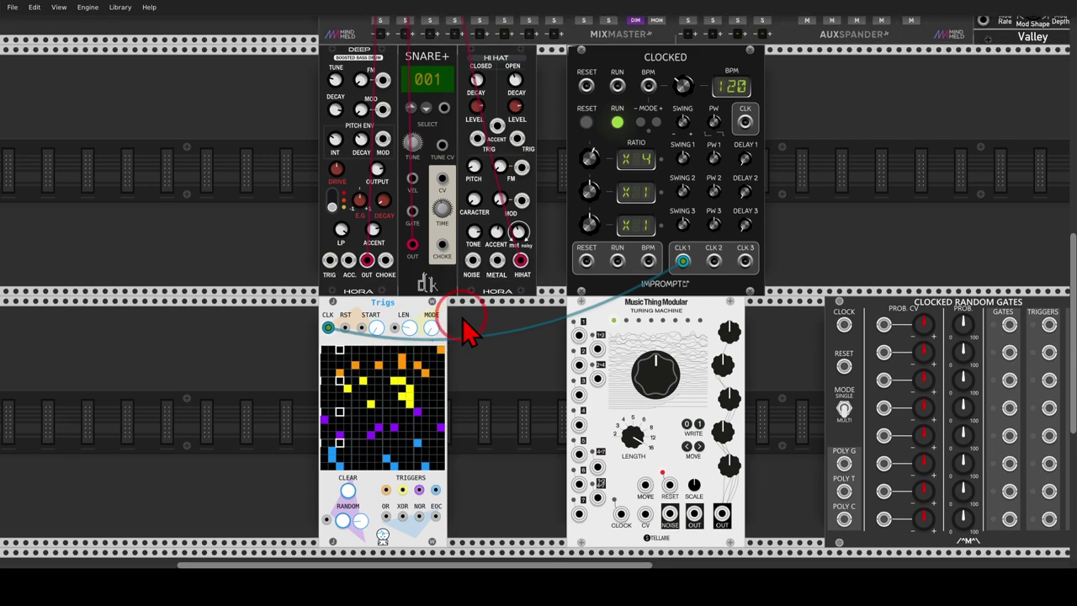
Step: Patch the four Trigs trigger outputs into the DEEP bass drum's TRIG, SNARE+ GATE, and the HI HAT's closed and open TRIG inputs
left_click_drag(385, 490, 329, 260)
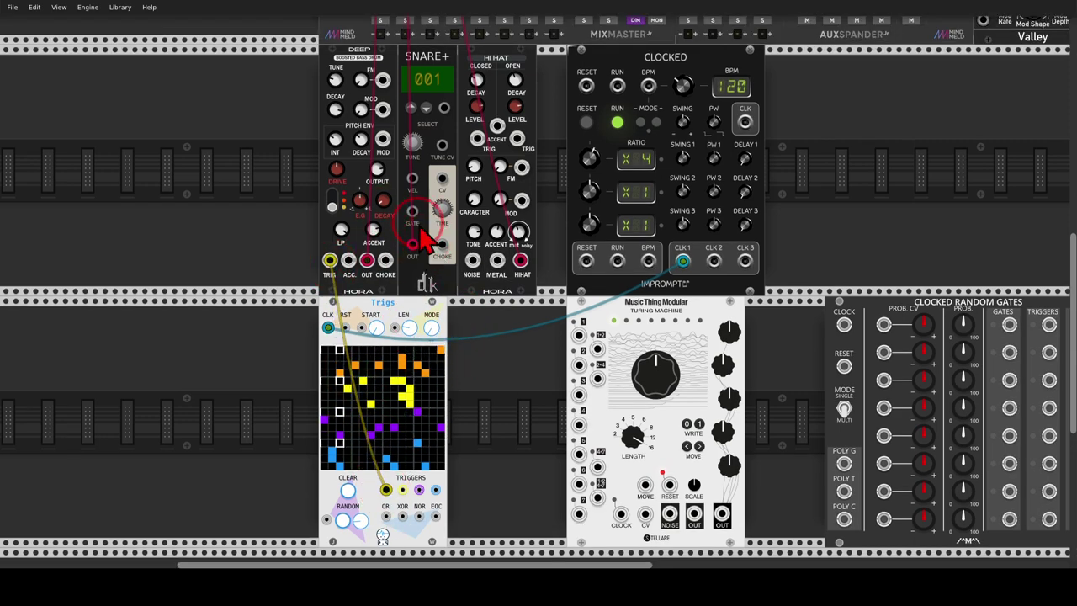
left_click_drag(412, 210, 402, 491)
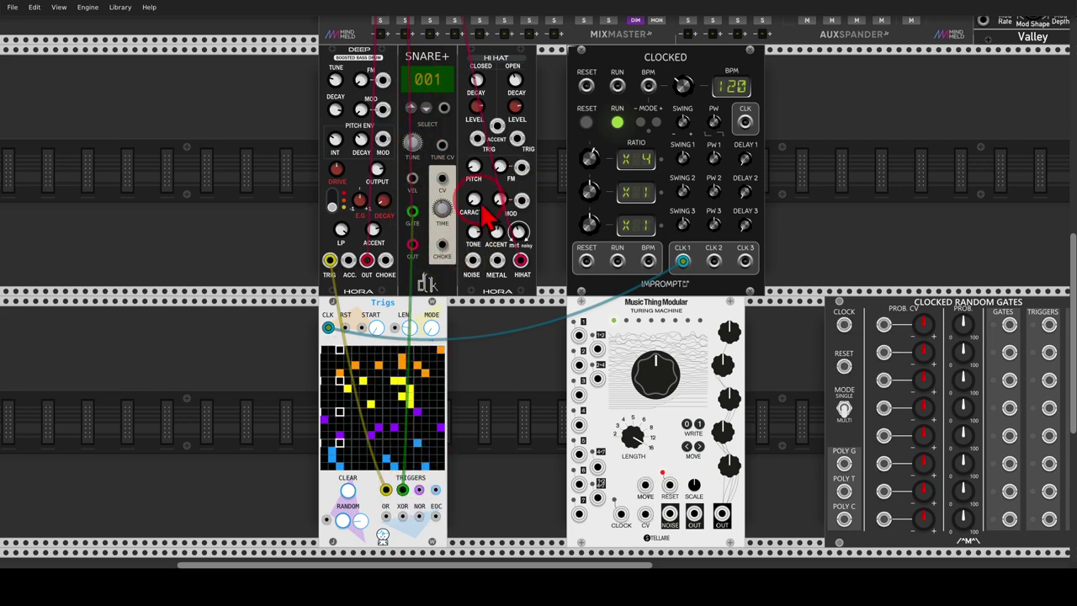
left_click_drag(477, 138, 441, 487)
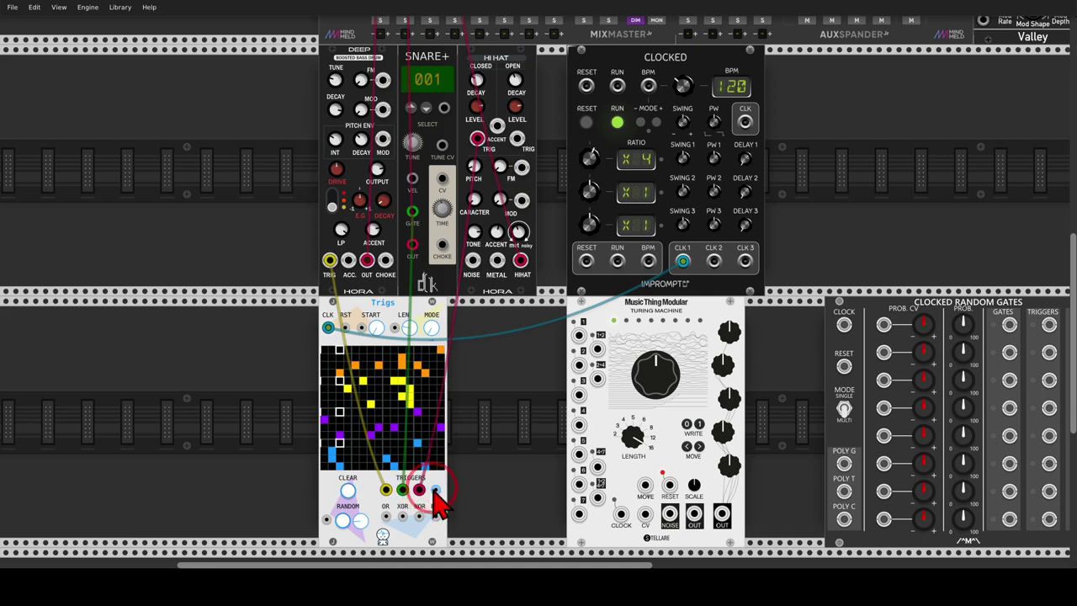
left_click_drag(435, 491, 517, 139)
scroll(482, 370, "down", 1)
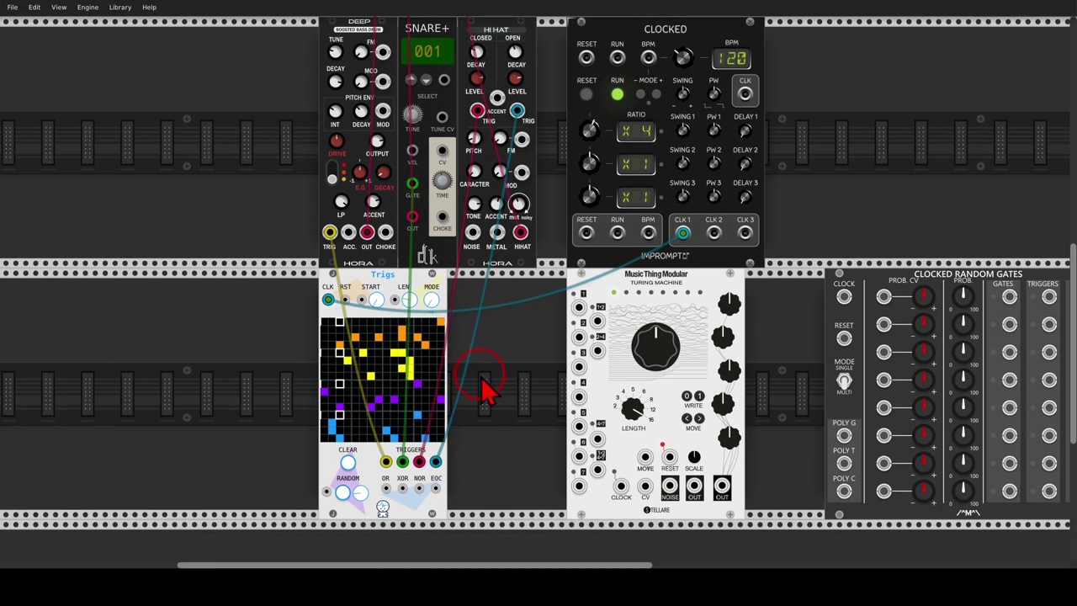
Step: Patch the EOC output of Trigs into its own RANDOM trigger input
left_click_drag(481, 369, 597, 296)
scroll(499, 388, "up", 1)
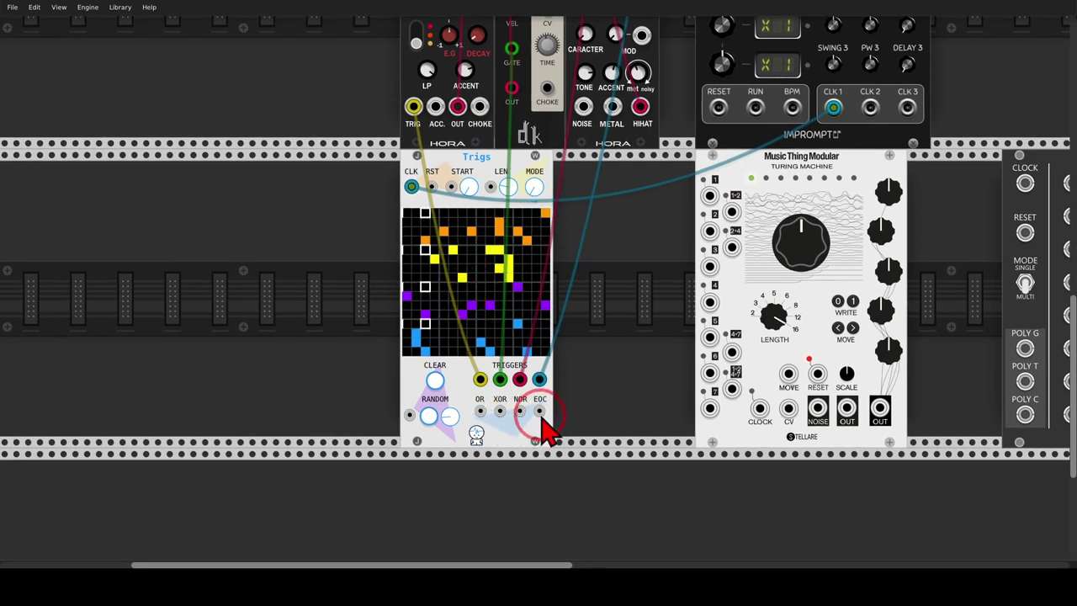
mouse_move(555, 400)
left_mouse_down()
mouse_move(526, 415)
mouse_move(545, 419)
mouse_move(559, 404)
mouse_move(535, 432)
mouse_move(412, 437)
left_mouse_up()
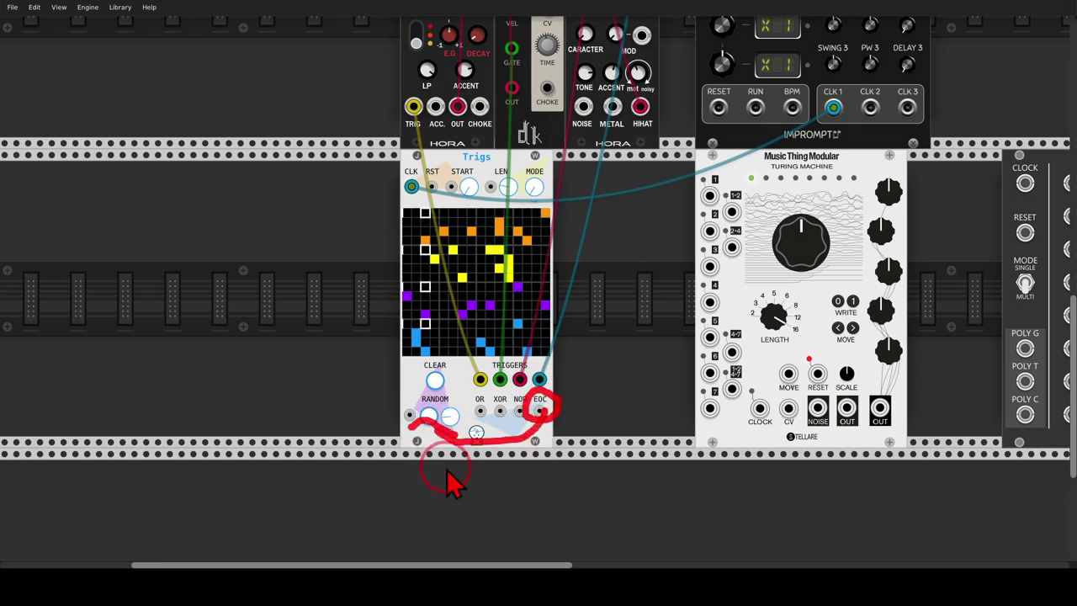
mouse_move(539, 411)
left_mouse_down()
mouse_move(497, 444)
mouse_move(416, 433)
mouse_move(410, 416)
left_mouse_up()
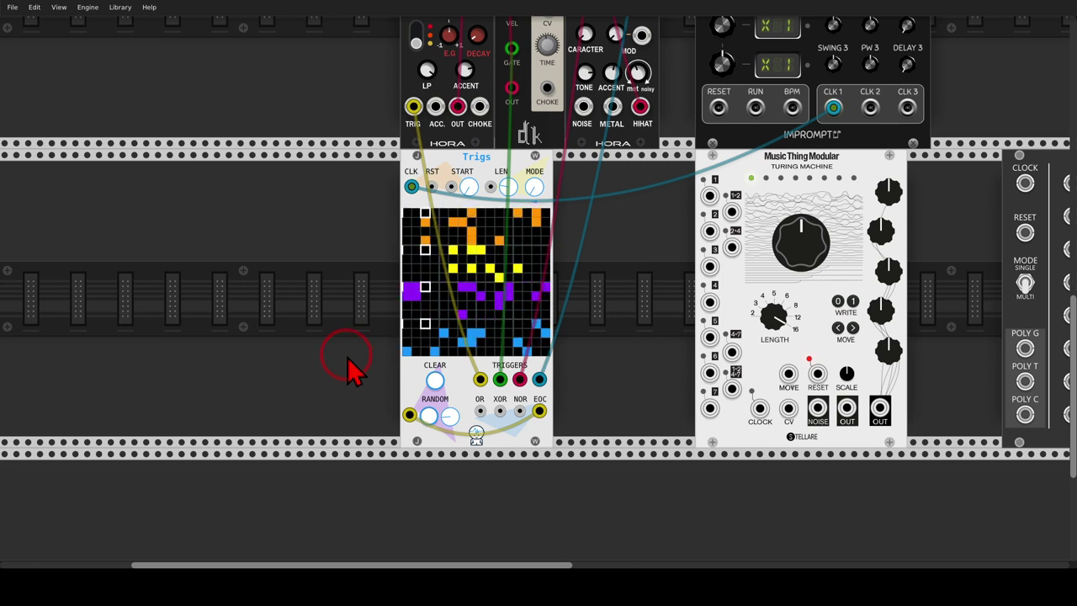
Step: Remove the clock cable from Trigs and the four trigger cables feeding the bass drum, snare and hi-hat
right_click(836, 104)
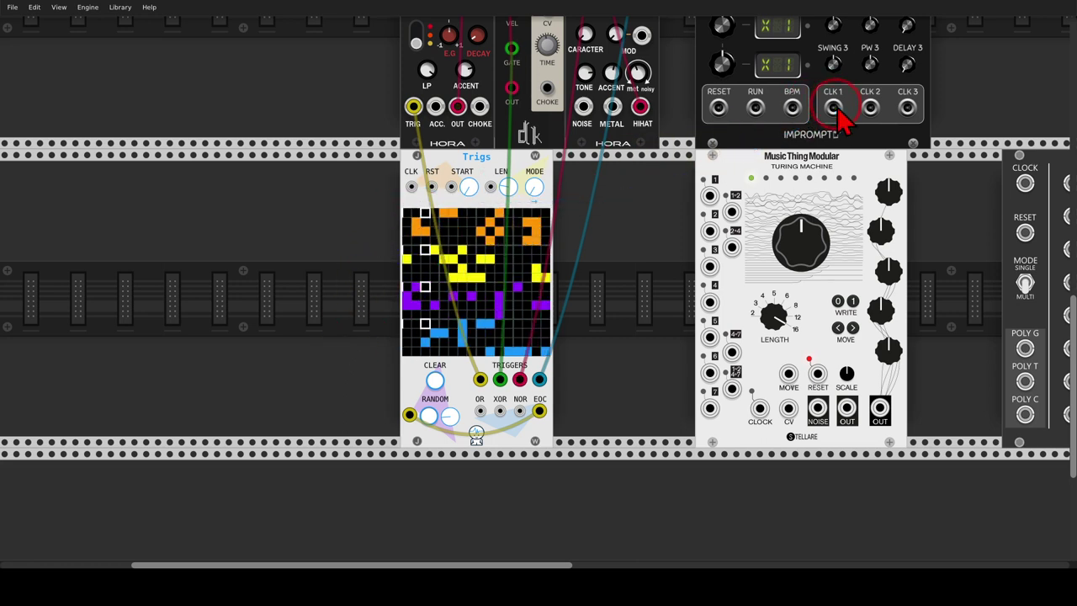
right_click(416, 105)
scroll(518, 126, "up", 2)
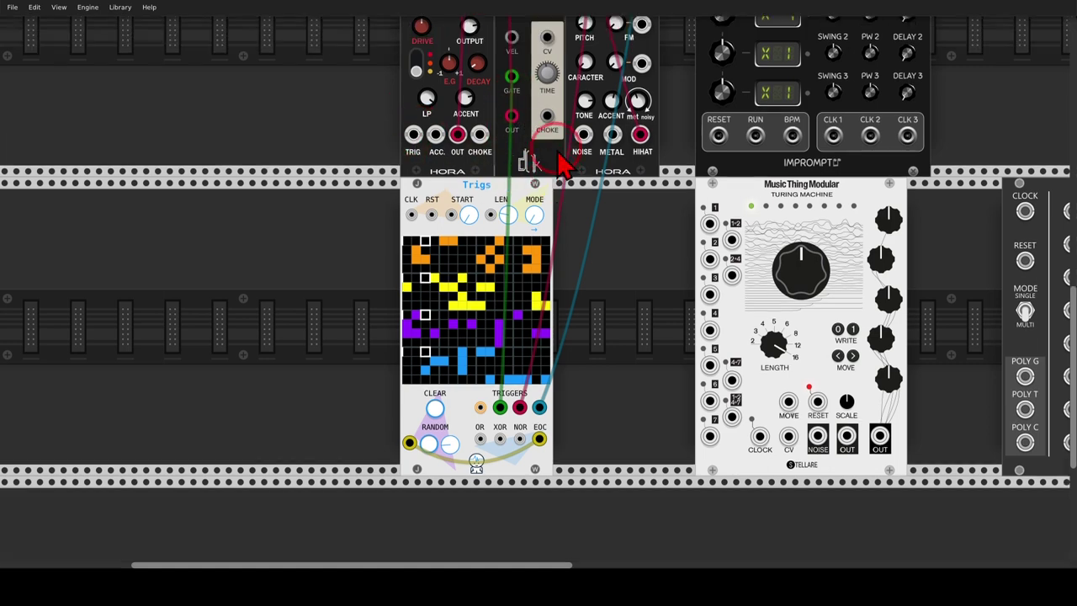
right_click(514, 137)
right_click(589, 46)
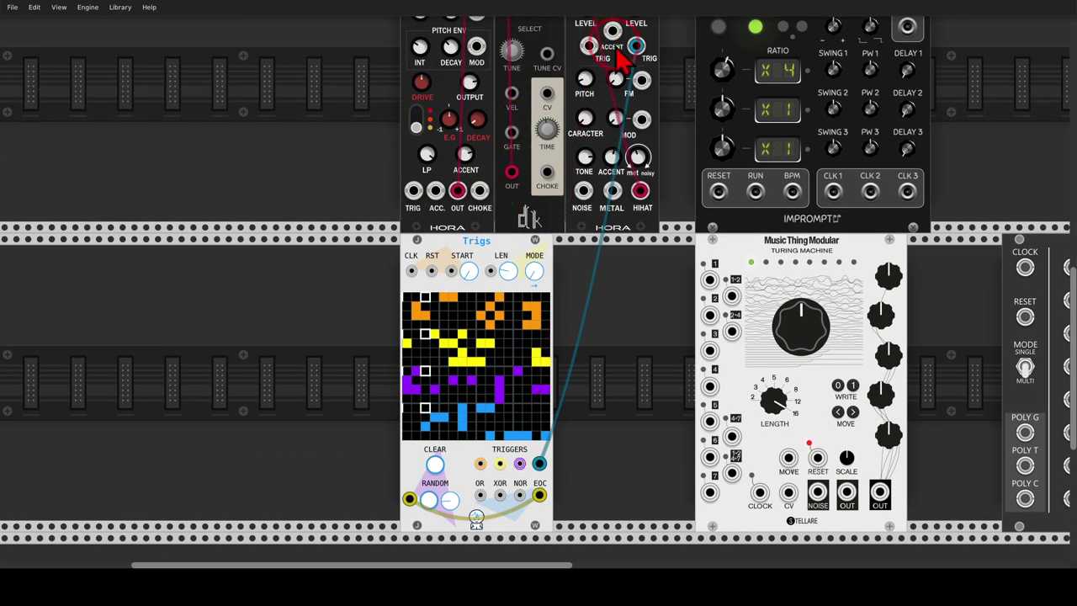
right_click(636, 46)
Step: Patch the CLOCKED module's CLK 1 output into the Turing Machine's CLOCK input
left_click_drag(659, 317, 470, 269)
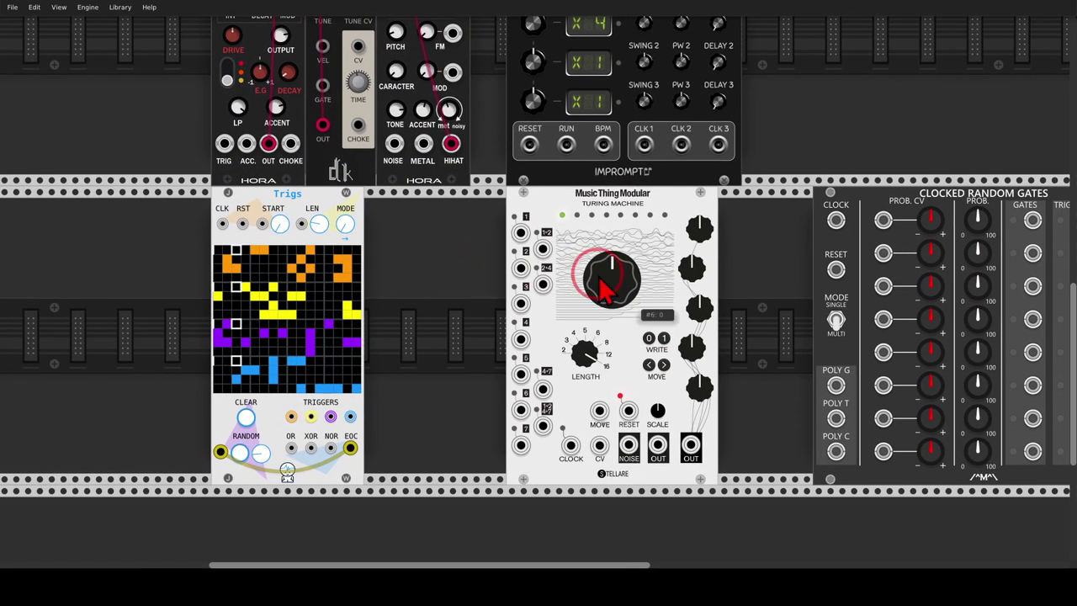
mouse_move(548, 212)
left_mouse_down()
mouse_move(461, 337)
mouse_move(490, 467)
mouse_move(554, 489)
mouse_move(587, 319)
mouse_move(545, 204)
left_mouse_up()
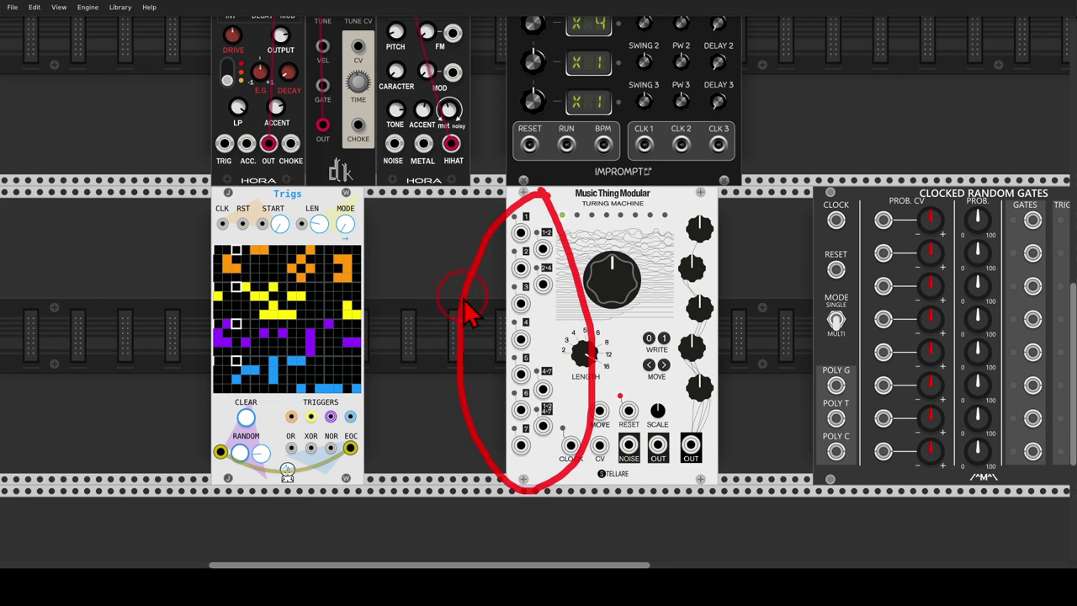
left_click_drag(644, 145, 570, 446)
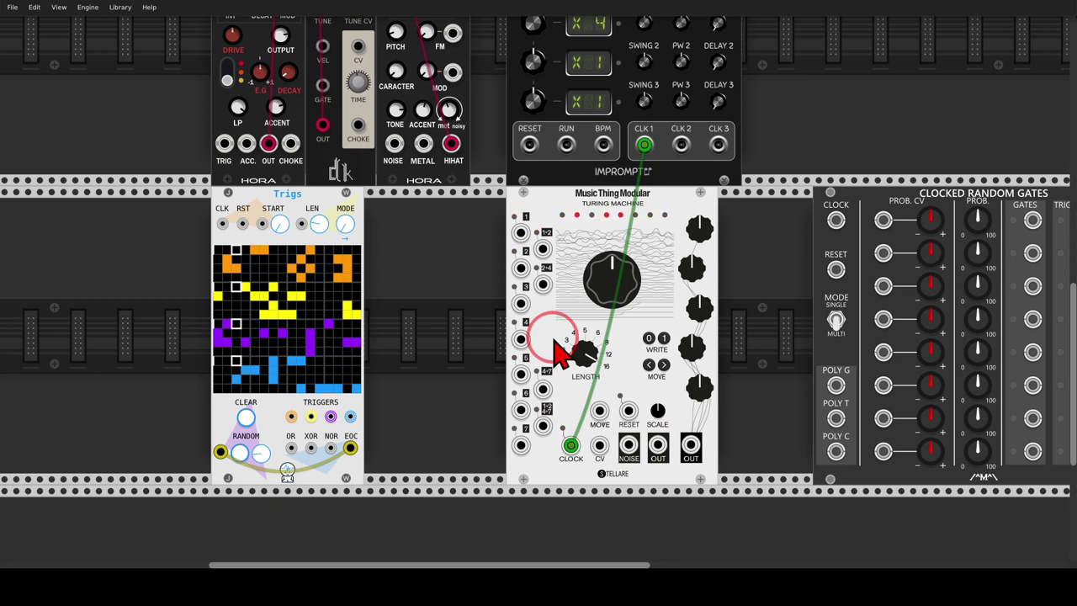
Step: Patch Turing Machine gates 1, 3, 5 and 4-7 into the bass drum TRIG, snare GATE, and hi-hat closed and open TRIG inputs
left_click_drag(510, 279, 552, 323)
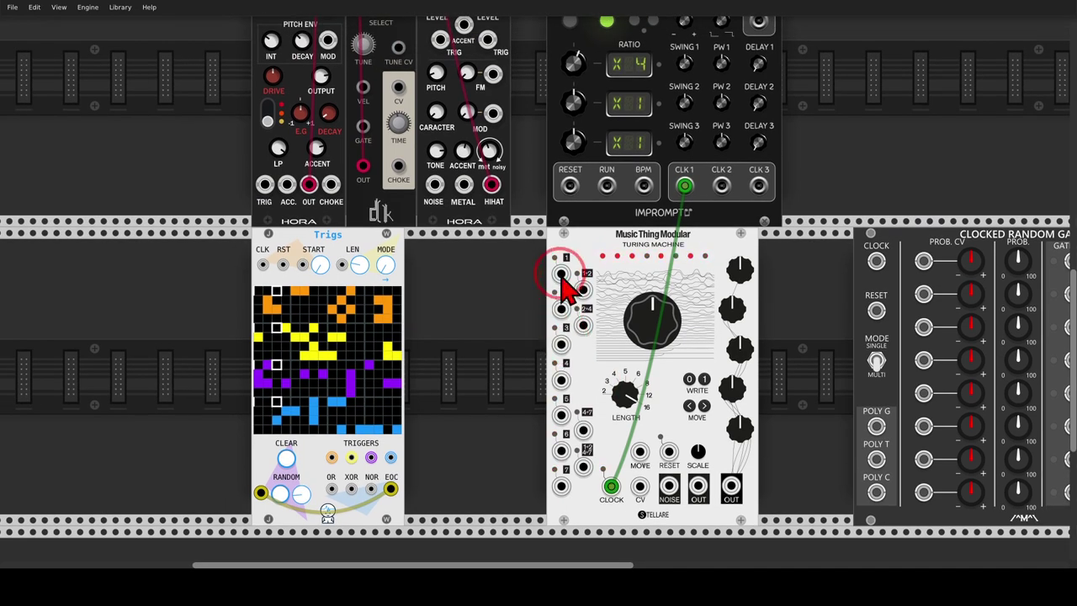
left_click_drag(561, 278, 270, 207)
left_click_drag(363, 127, 562, 345)
left_click_drag(583, 431, 560, 452)
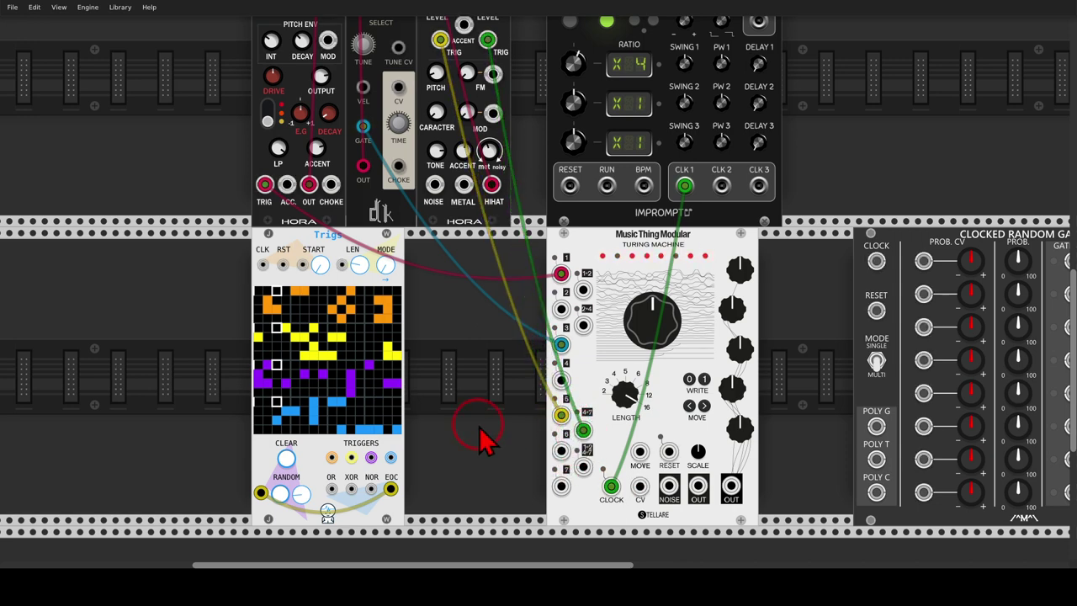
Step: Turn the Turing Machine's large main knob fully clockwise
left_click_drag(511, 414, 397, 368)
left_click_drag(591, 260, 532, 260)
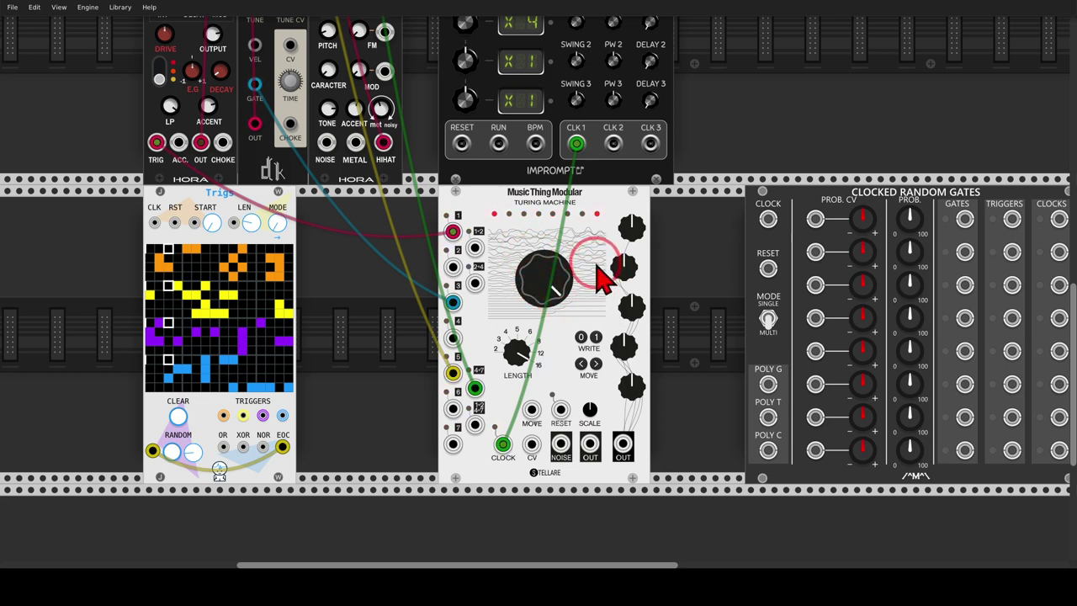
Step: Sweep the Turing Machine's large main knob between its extremes, leave it slightly below fully clockwise, and set LENGTH to 8
mouse_move(559, 263)
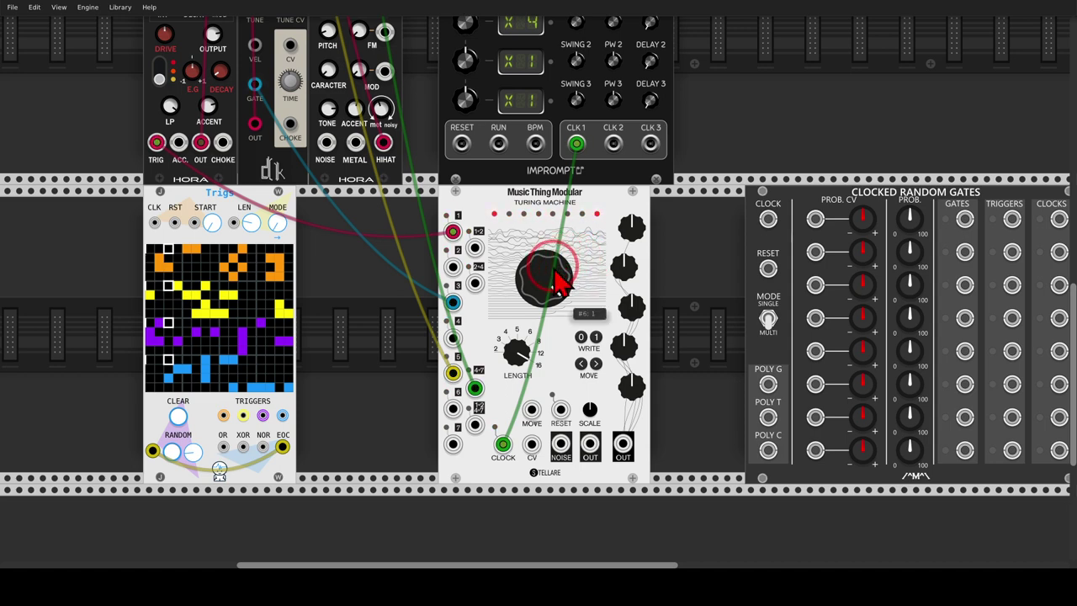
left_click_drag(555, 282, 565, 290)
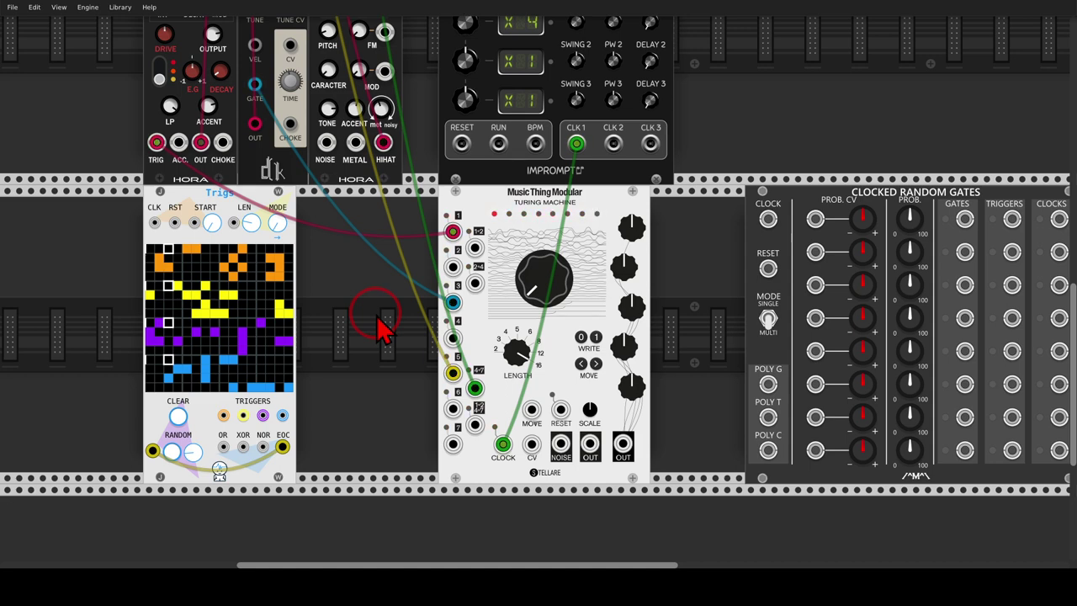
left_click_drag(543, 280, 542, 286)
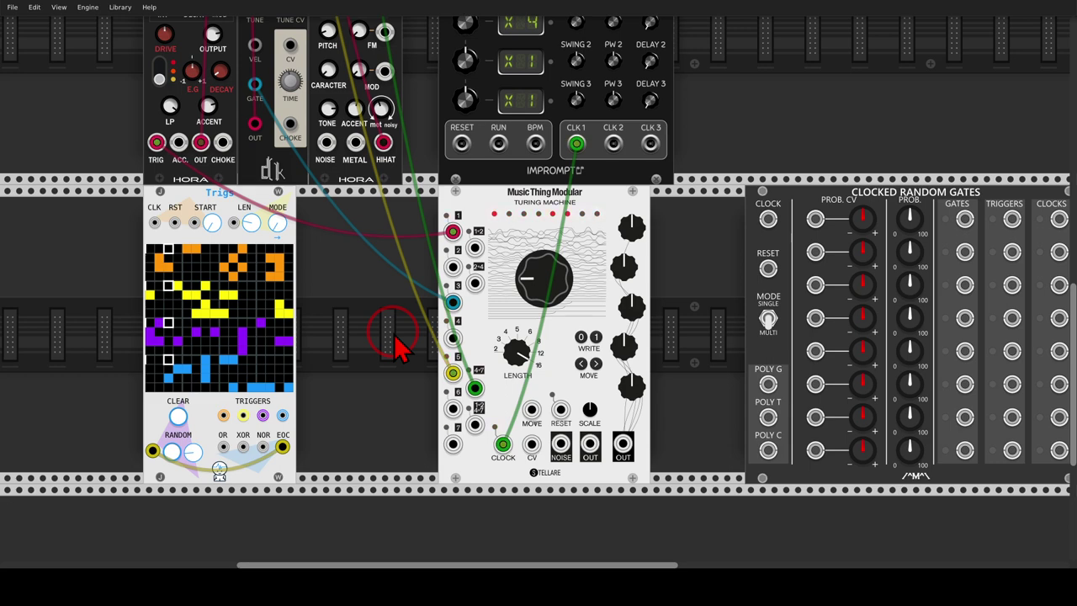
left_click_drag(538, 282, 546, 252)
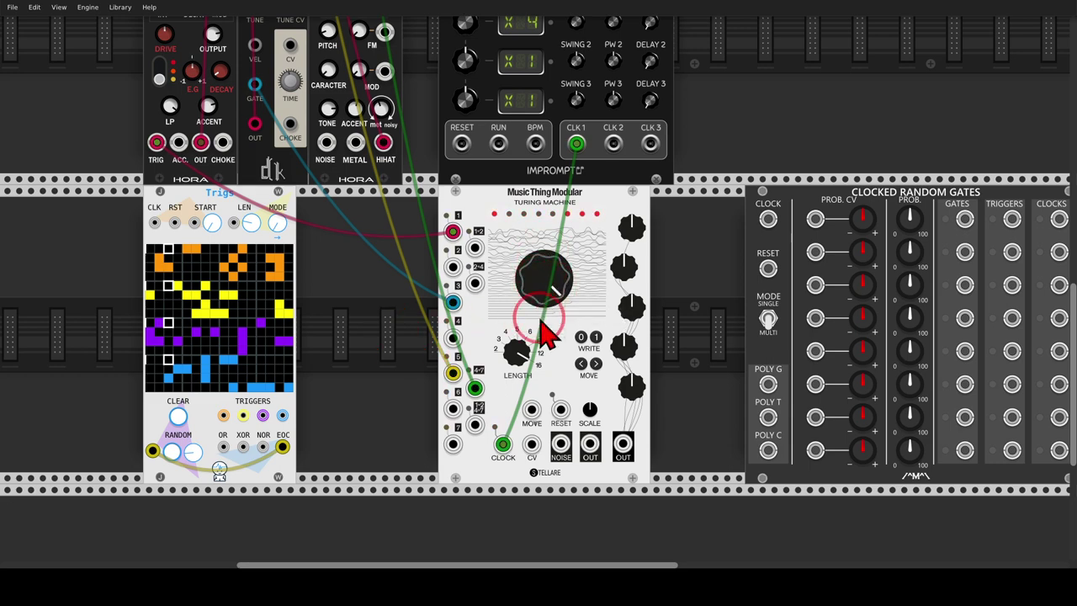
left_click_drag(518, 353, 539, 291)
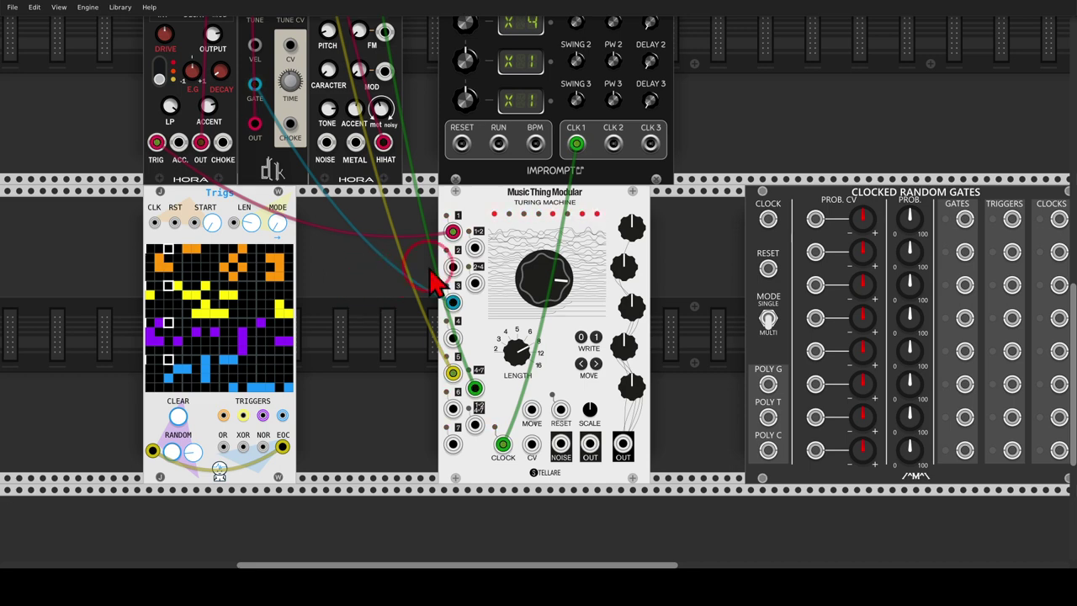
Step: Remove the Turing Machine's clock cable and patch CLK 1 into the CLOCK input of Clocked Random Gates
left_click_drag(678, 244, 505, 242)
left_click(402, 141)
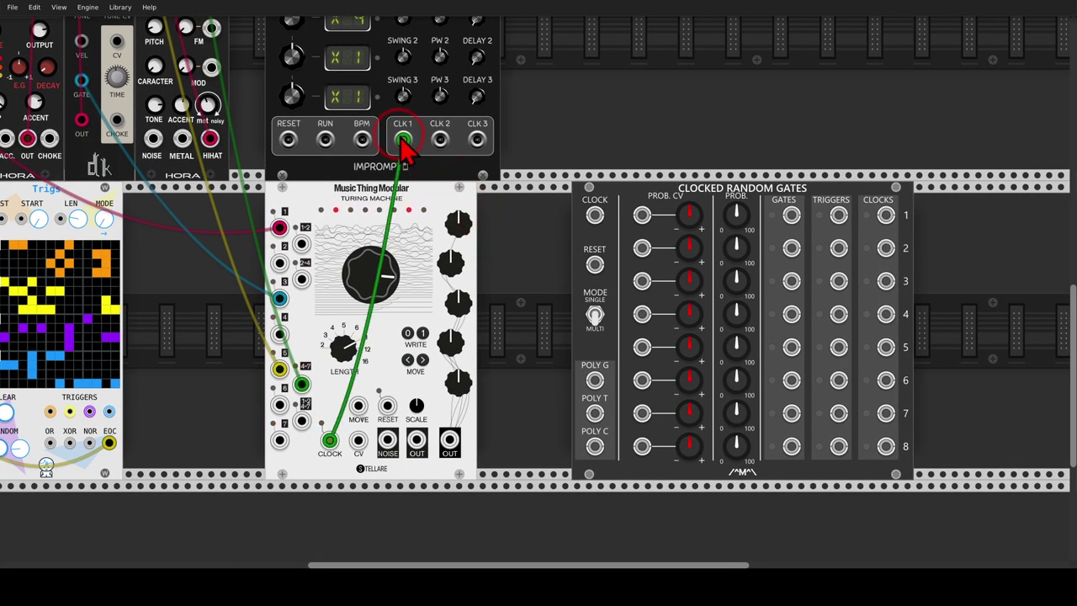
right_click(403, 141)
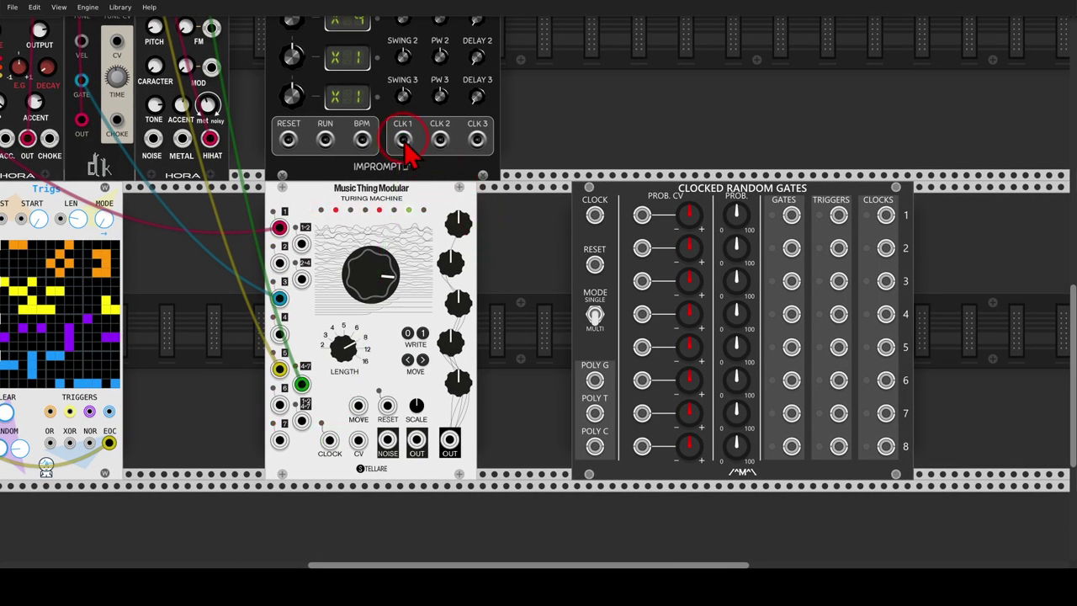
left_click_drag(405, 143, 594, 216)
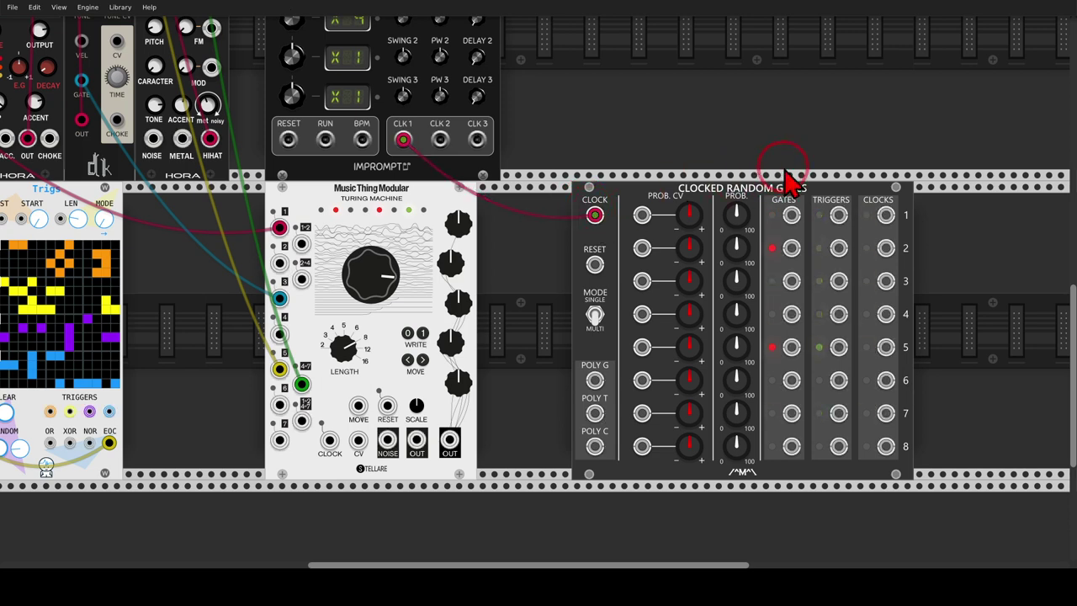
mouse_move(789, 178)
left_mouse_down()
mouse_move(637, 173)
mouse_move(719, 226)
mouse_move(824, 179)
left_mouse_up()
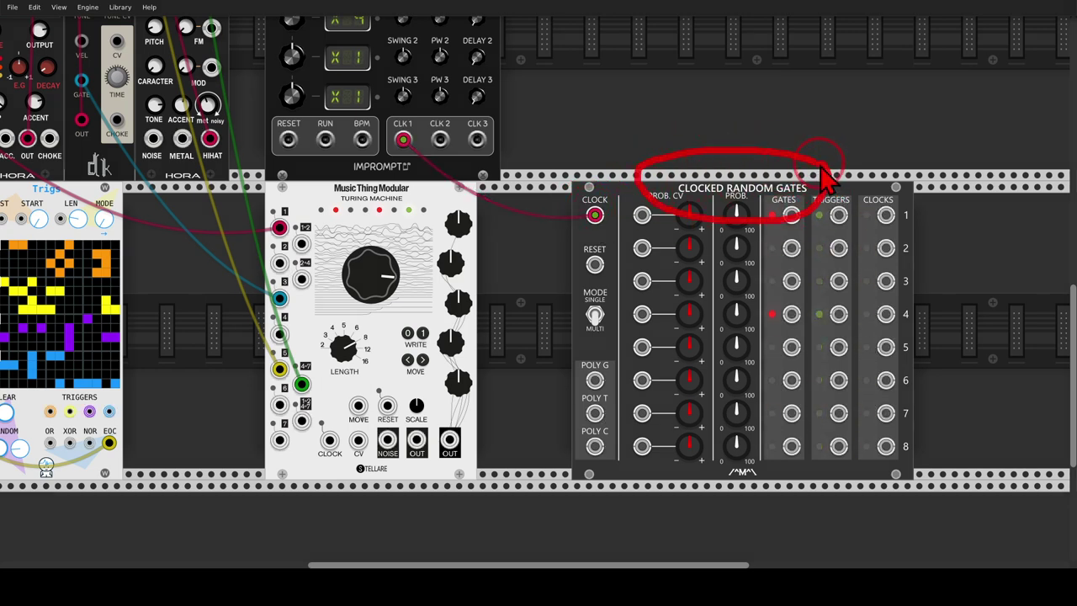
mouse_move(750, 187)
left_mouse_down()
mouse_move(683, 323)
mouse_move(697, 457)
mouse_move(758, 482)
mouse_move(769, 212)
left_mouse_up()
left_click_drag(683, 267, 668, 291)
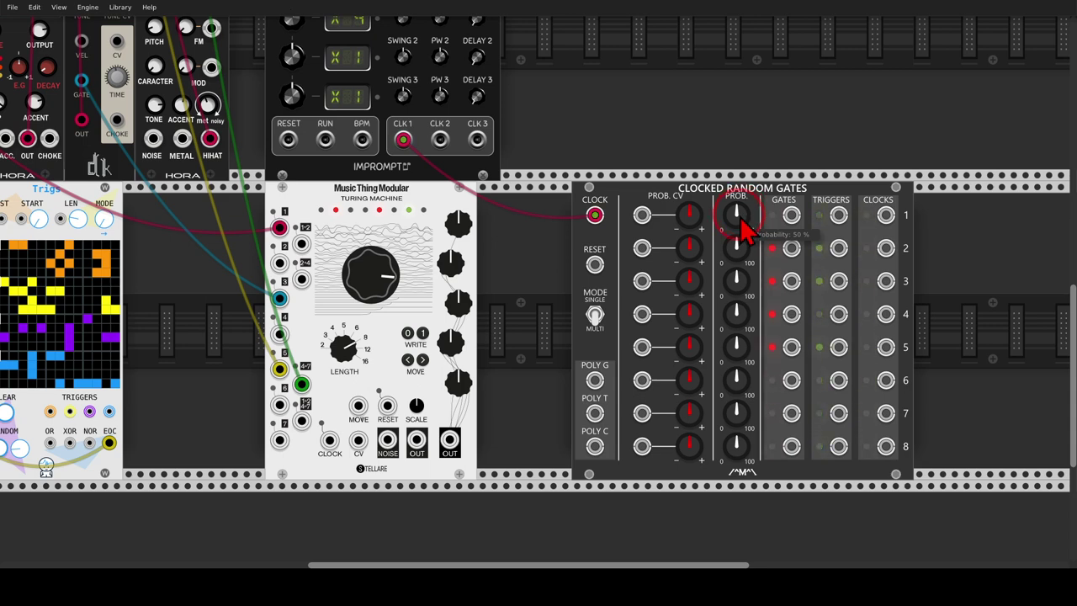
left_click(709, 140)
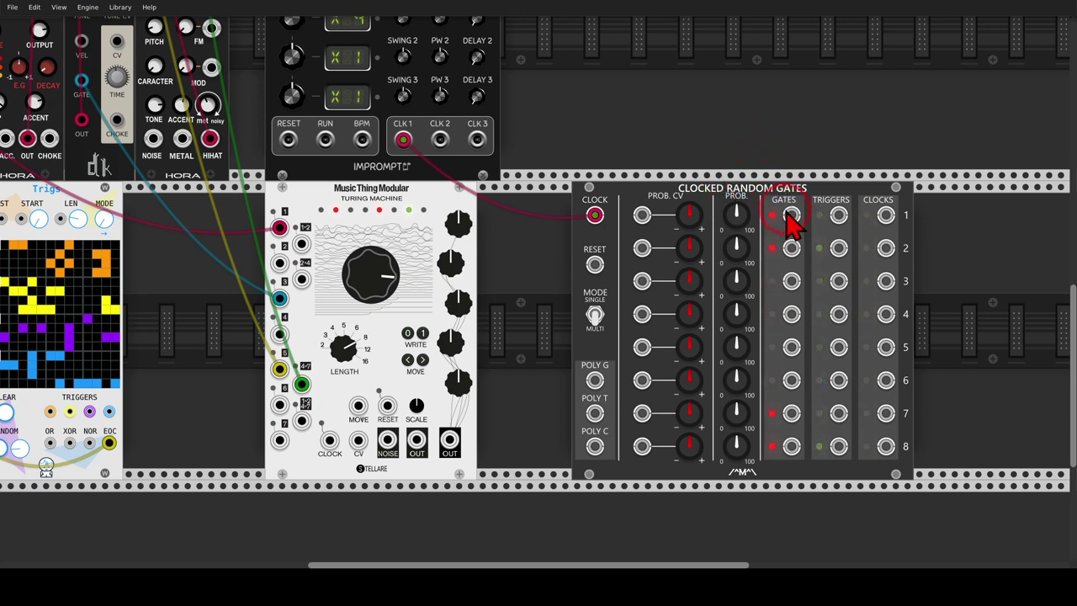
Step: Repatch the bass drum, snare, closed and open hi-hat trigger inputs to Clocked Random Gates' TRIGGERS 1, GATES 2, CLOCKS 3 and TRIGGERS 4
left_click_drag(793, 223, 612, 154)
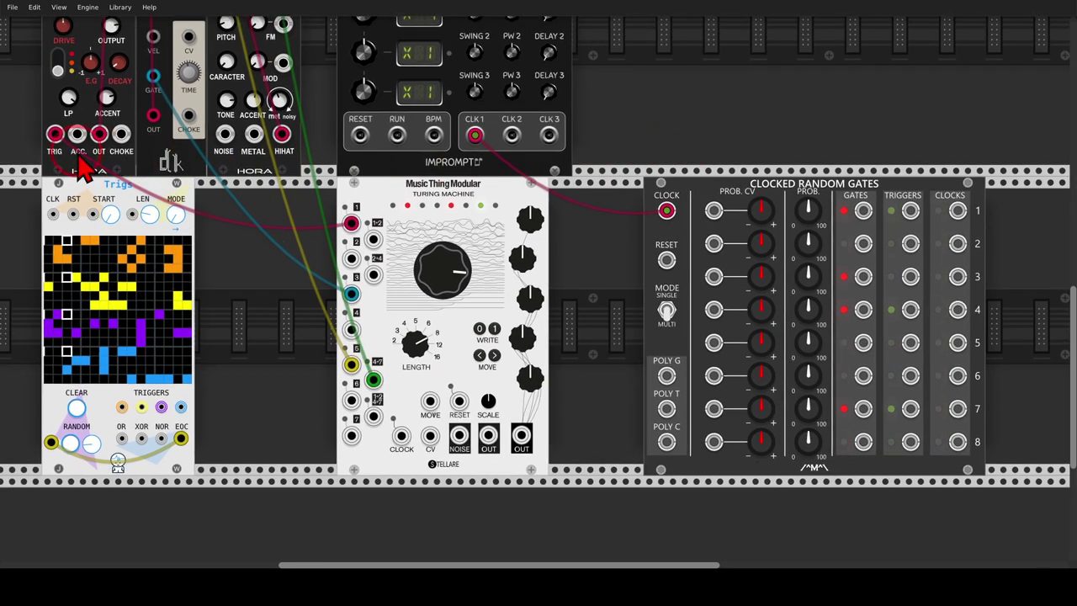
left_click_drag(55, 134, 89, 158)
left_click_drag(55, 135, 910, 210)
left_click_drag(150, 123, 863, 244)
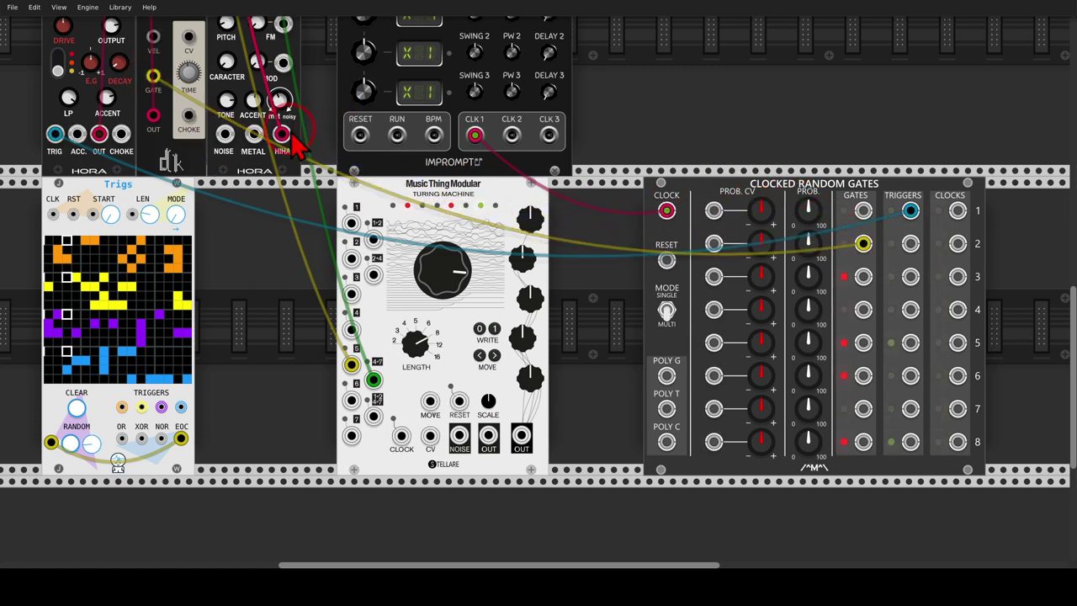
scroll(253, 139, "up", 2)
left_click_drag(230, 102, 958, 388)
left_click_drag(278, 101, 910, 421)
Step: Turn down the PROB. knobs of channels 1 to 4 on Clocked Random Gates, with channels 2 and 4 lowest
left_click_drag(817, 253, 663, 160)
left_click_drag(601, 183, 607, 299)
left_click(536, 172)
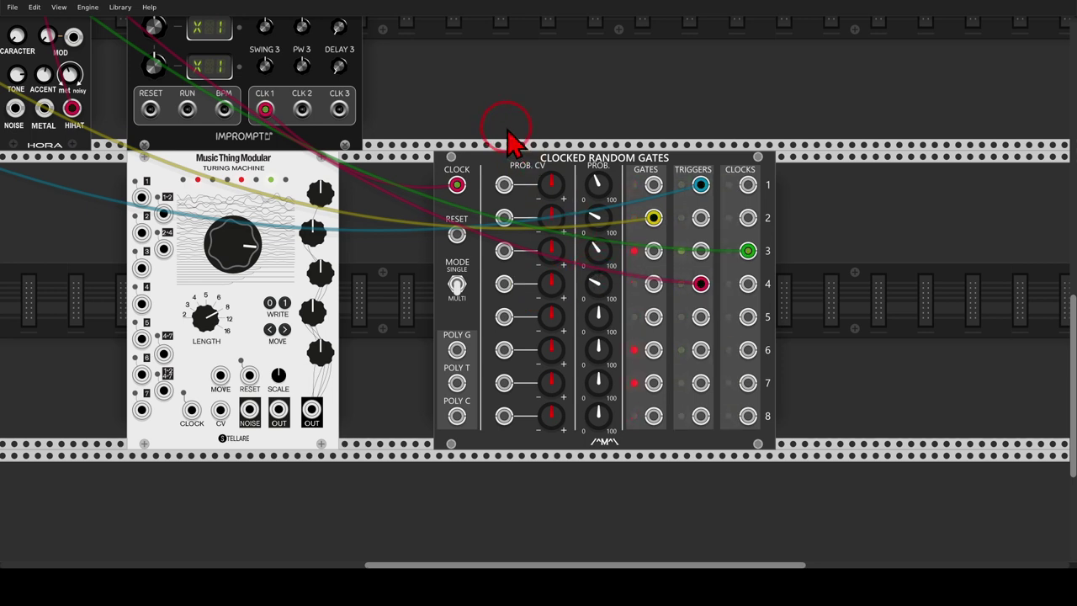
Step: Switch the Clocked Random Gates MODE to SINGLE and back to MULTI
left_click(457, 288)
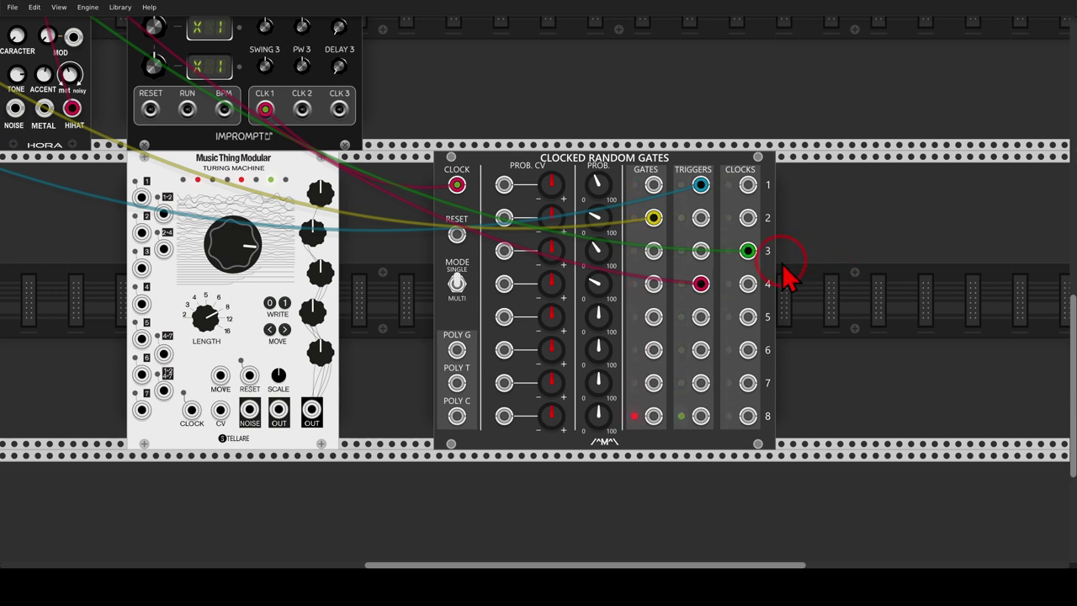
left_click(456, 286)
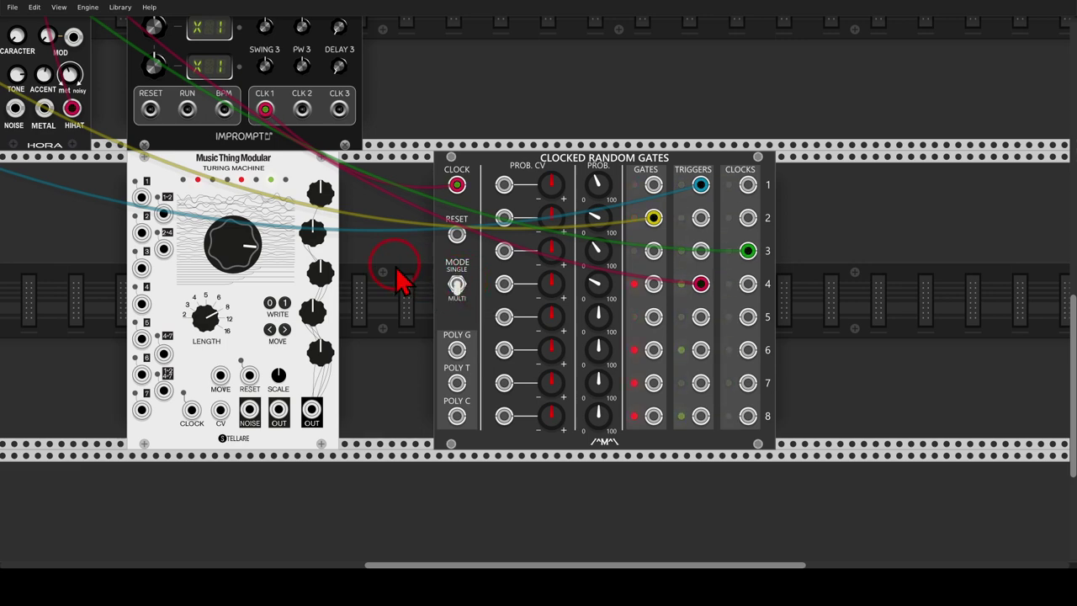
Step: Remove the clock cable between CLK 1 and the CLOCK input of Clocked Random Gates
left_click_drag(402, 280, 654, 274)
left_click_drag(673, 286, 635, 257)
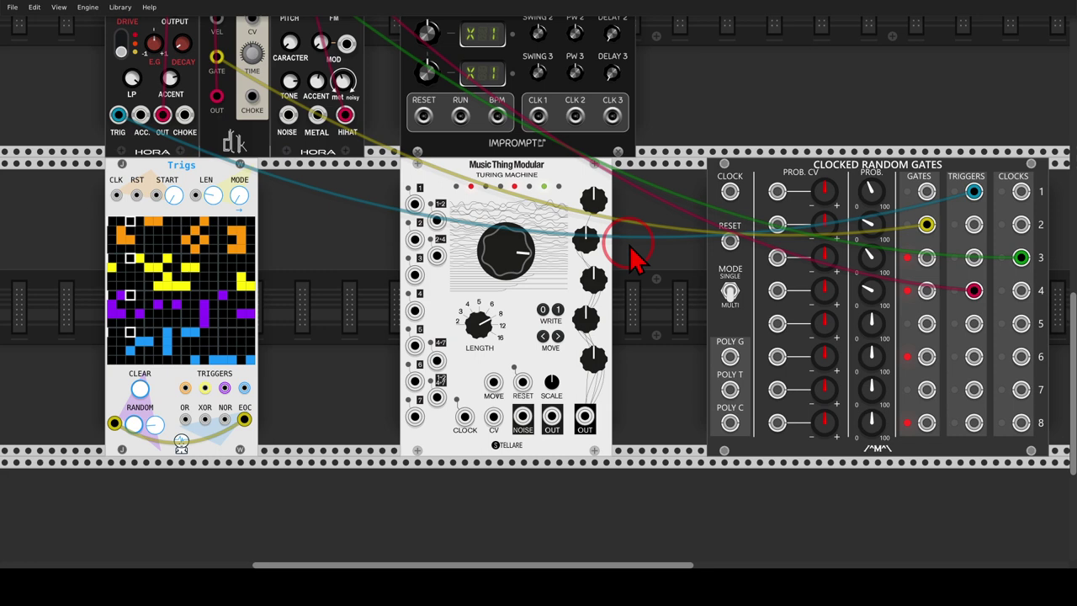